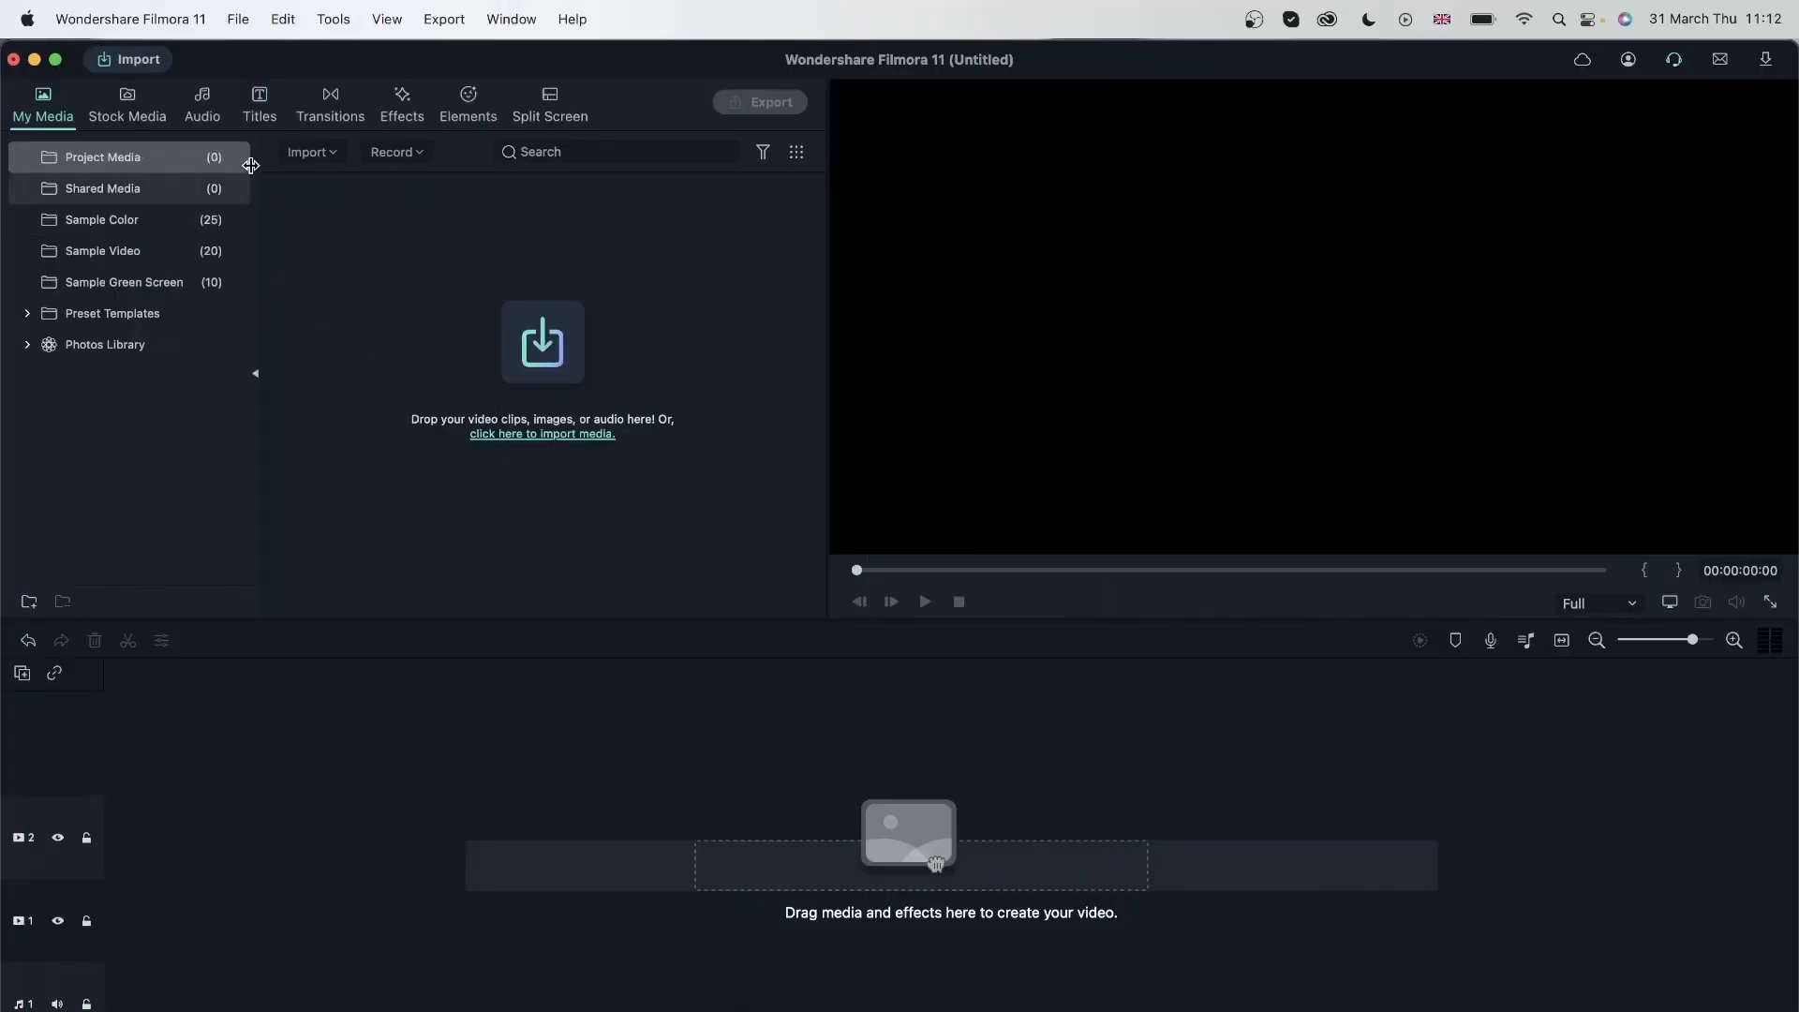
Open the library of title templates
{"action": "left_click", "coordinate": [265, 115]}
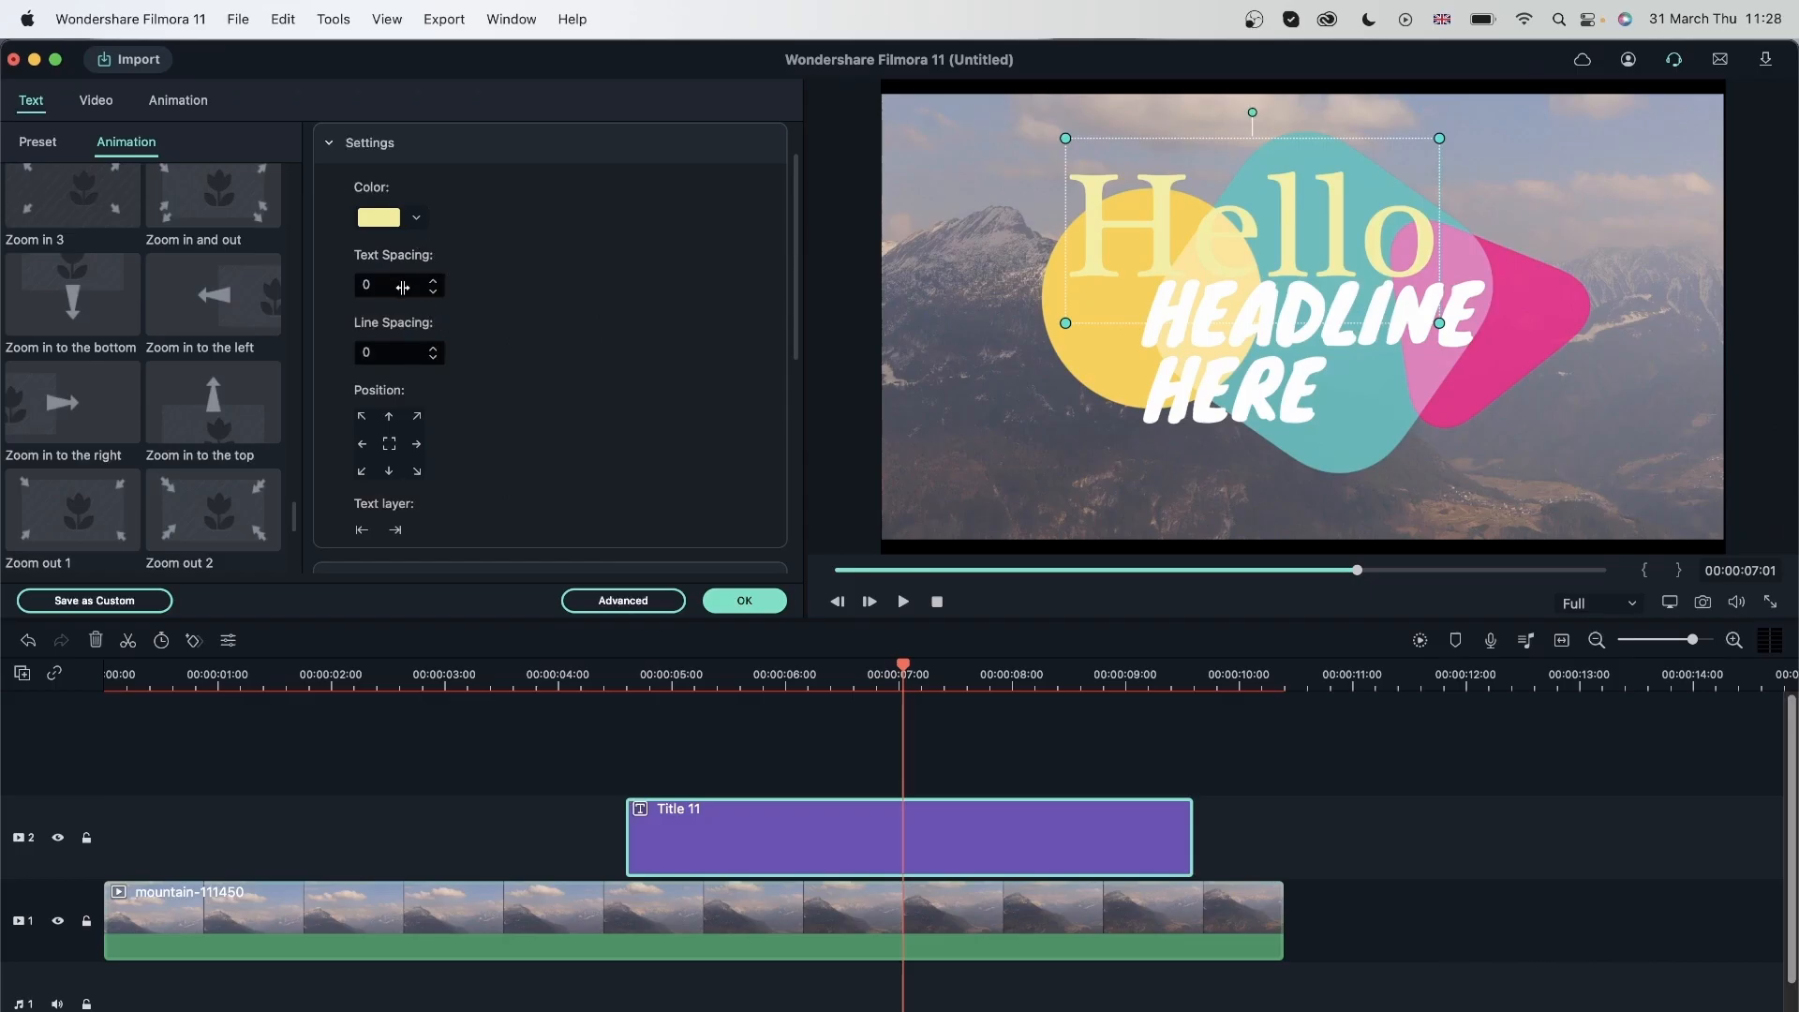
Increase the text spacing of the yellow "Hello" text in the Title 11 clip
{"action": "left_click", "coordinate": [434, 281]}
{"action": "left_click", "coordinate": [434, 281]}
{"action": "left_click", "coordinate": [434, 280]}
{"action": "left_click", "coordinate": [434, 280]}
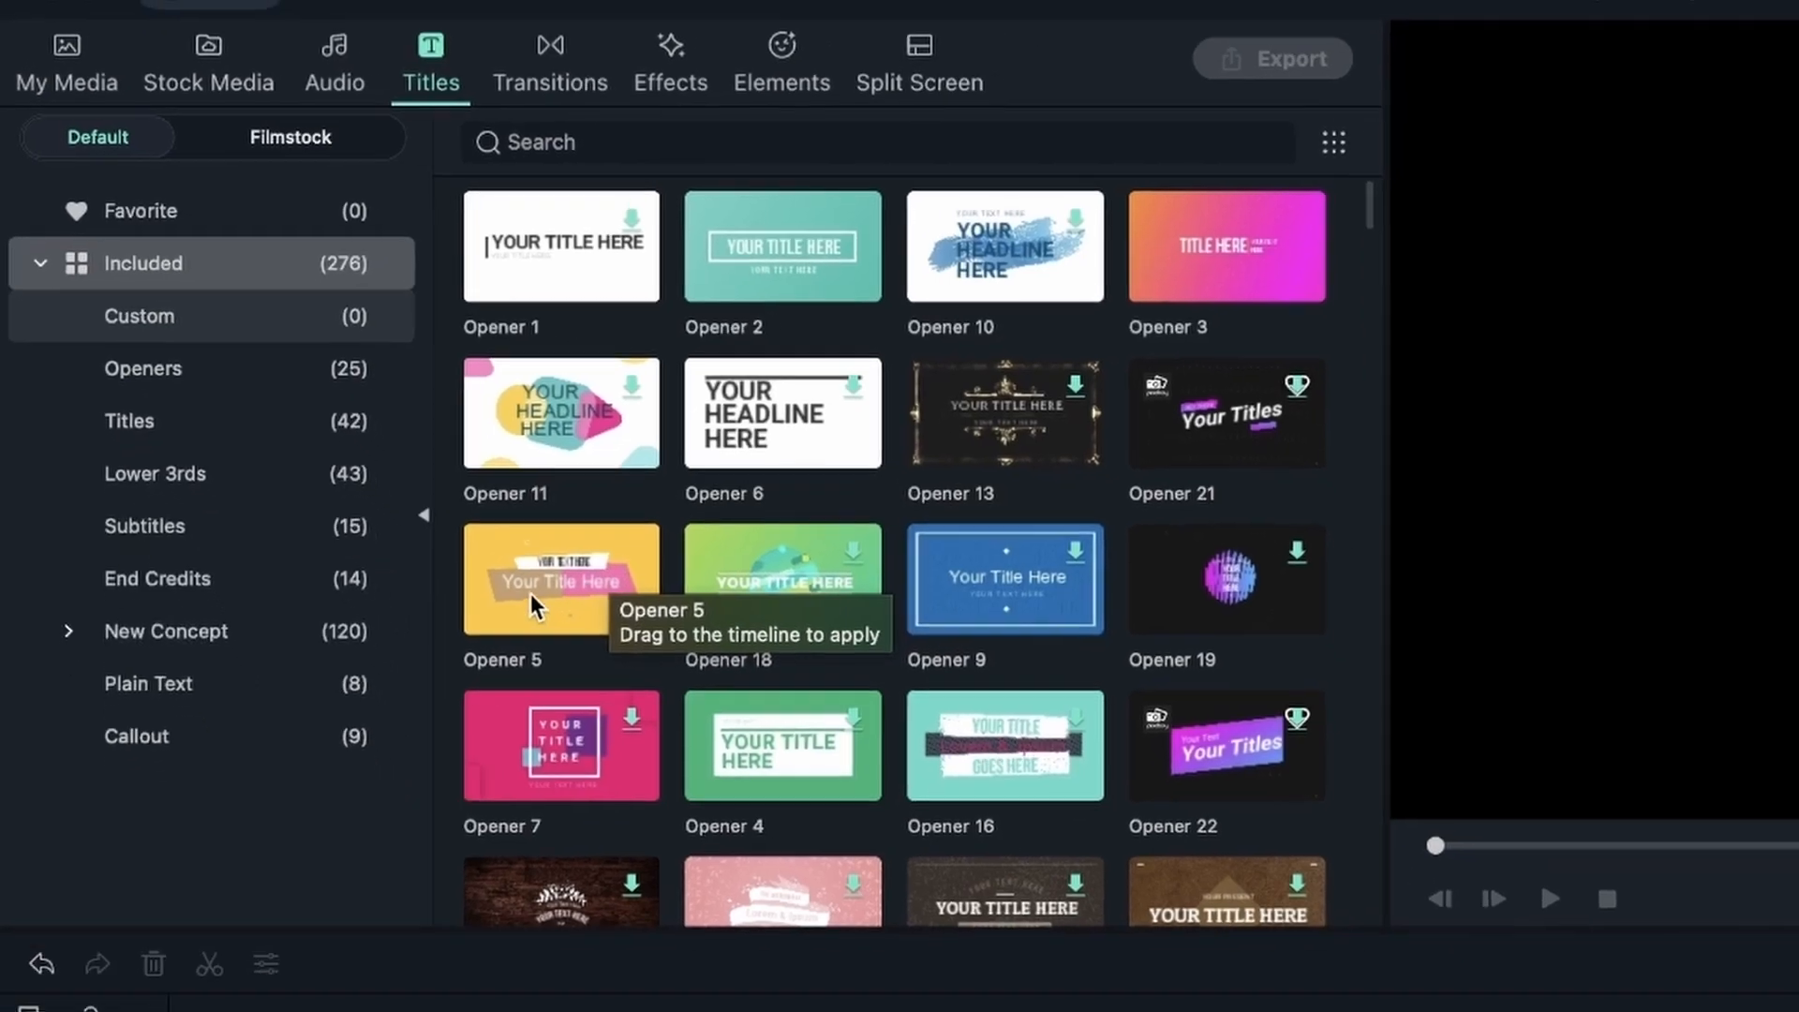
Add the Opener 5 title to the start of video track 1 and play it back
{"action": "left_click_drag", "start_coordinate": [671, 599], "coordinate": [110, 925]}
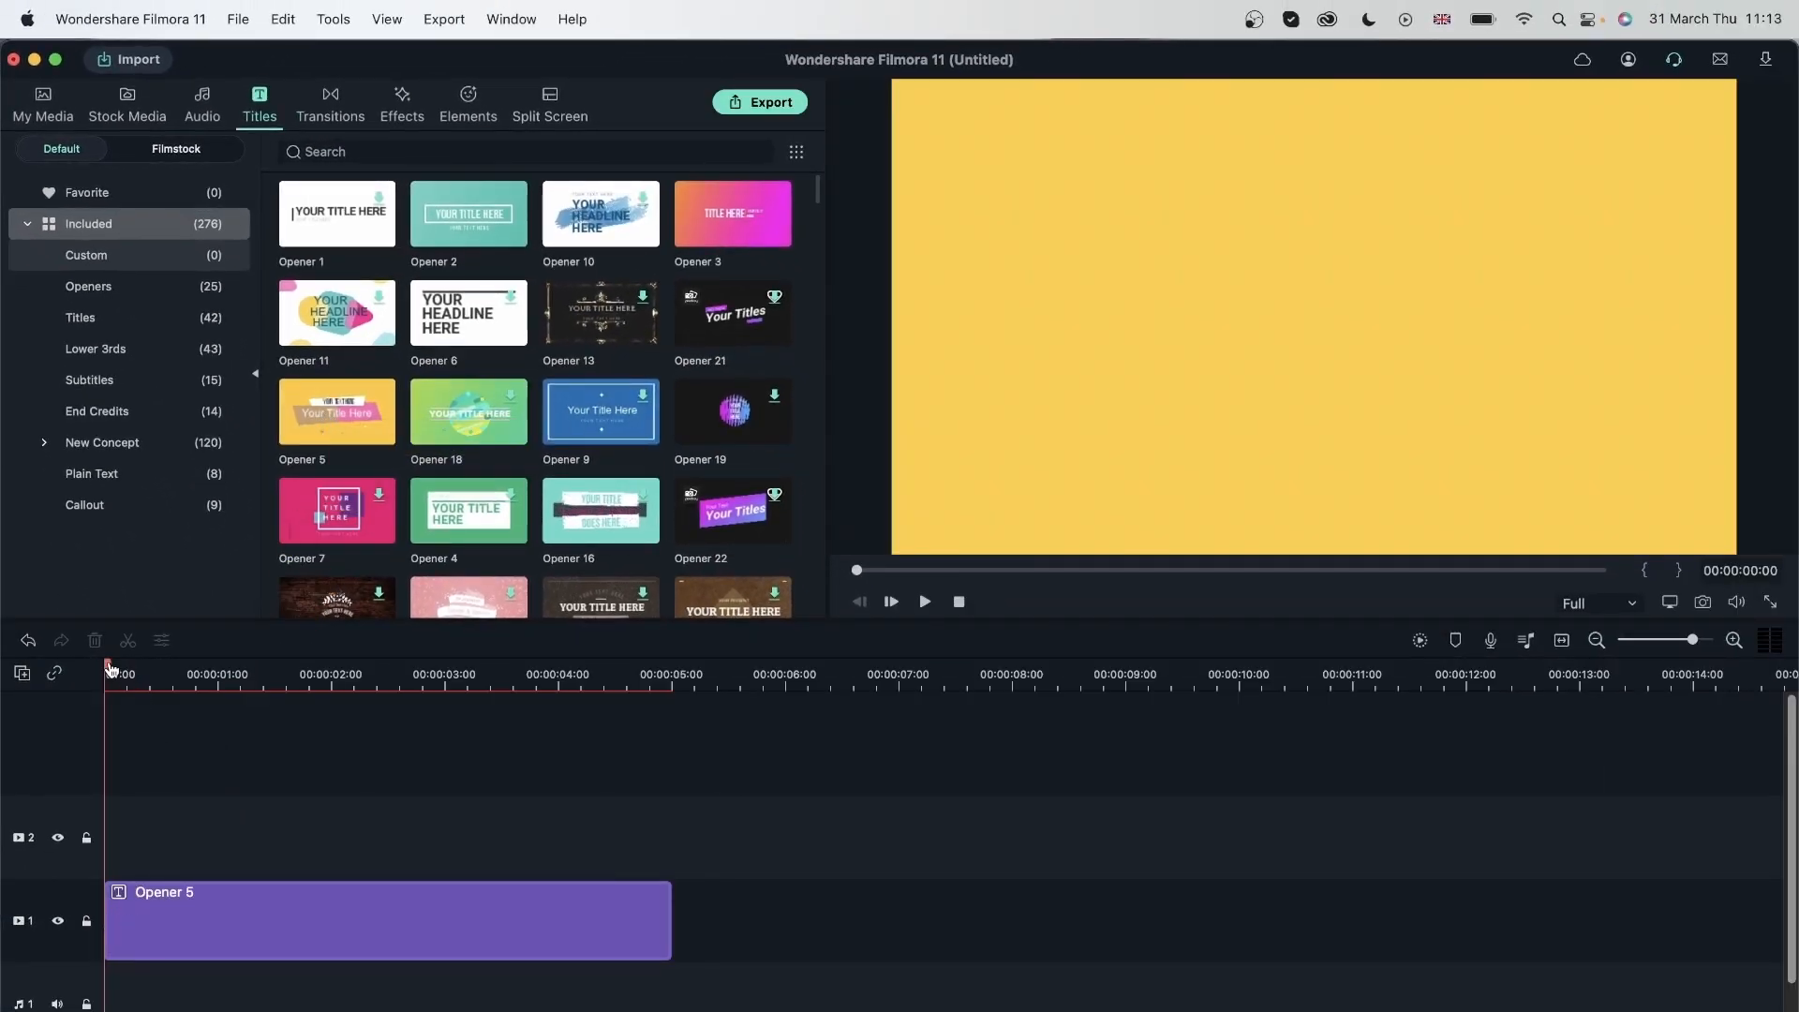
{"action": "key", "text": "space"}
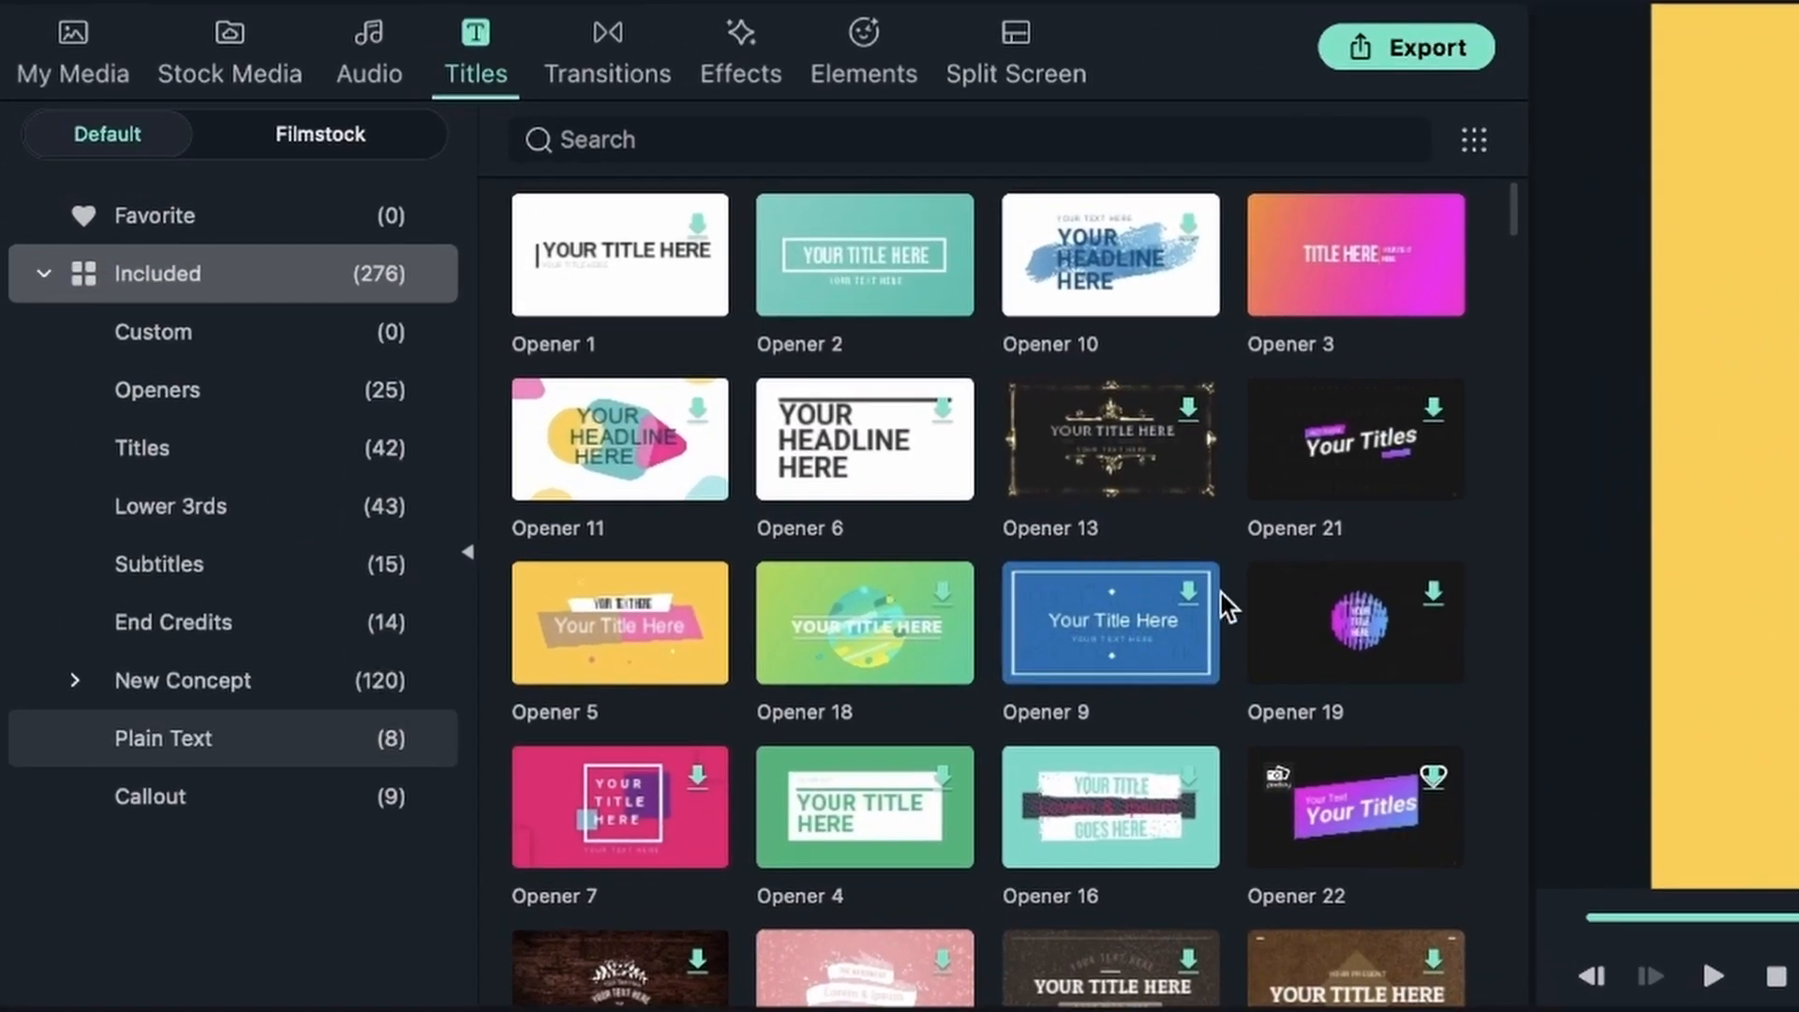
Download the Title 10 template, place it directly after Opener 5 on video track 1, and play it
{"action": "scroll", "coordinate": [659, 395], "scroll_direction": "down", "scroll_amount": 5}
{"action": "scroll", "coordinate": [1218, 593], "scroll_direction": "down", "scroll_amount": 4}
{"action": "scroll", "coordinate": [1218, 593], "scroll_direction": "up", "scroll_amount": 3}
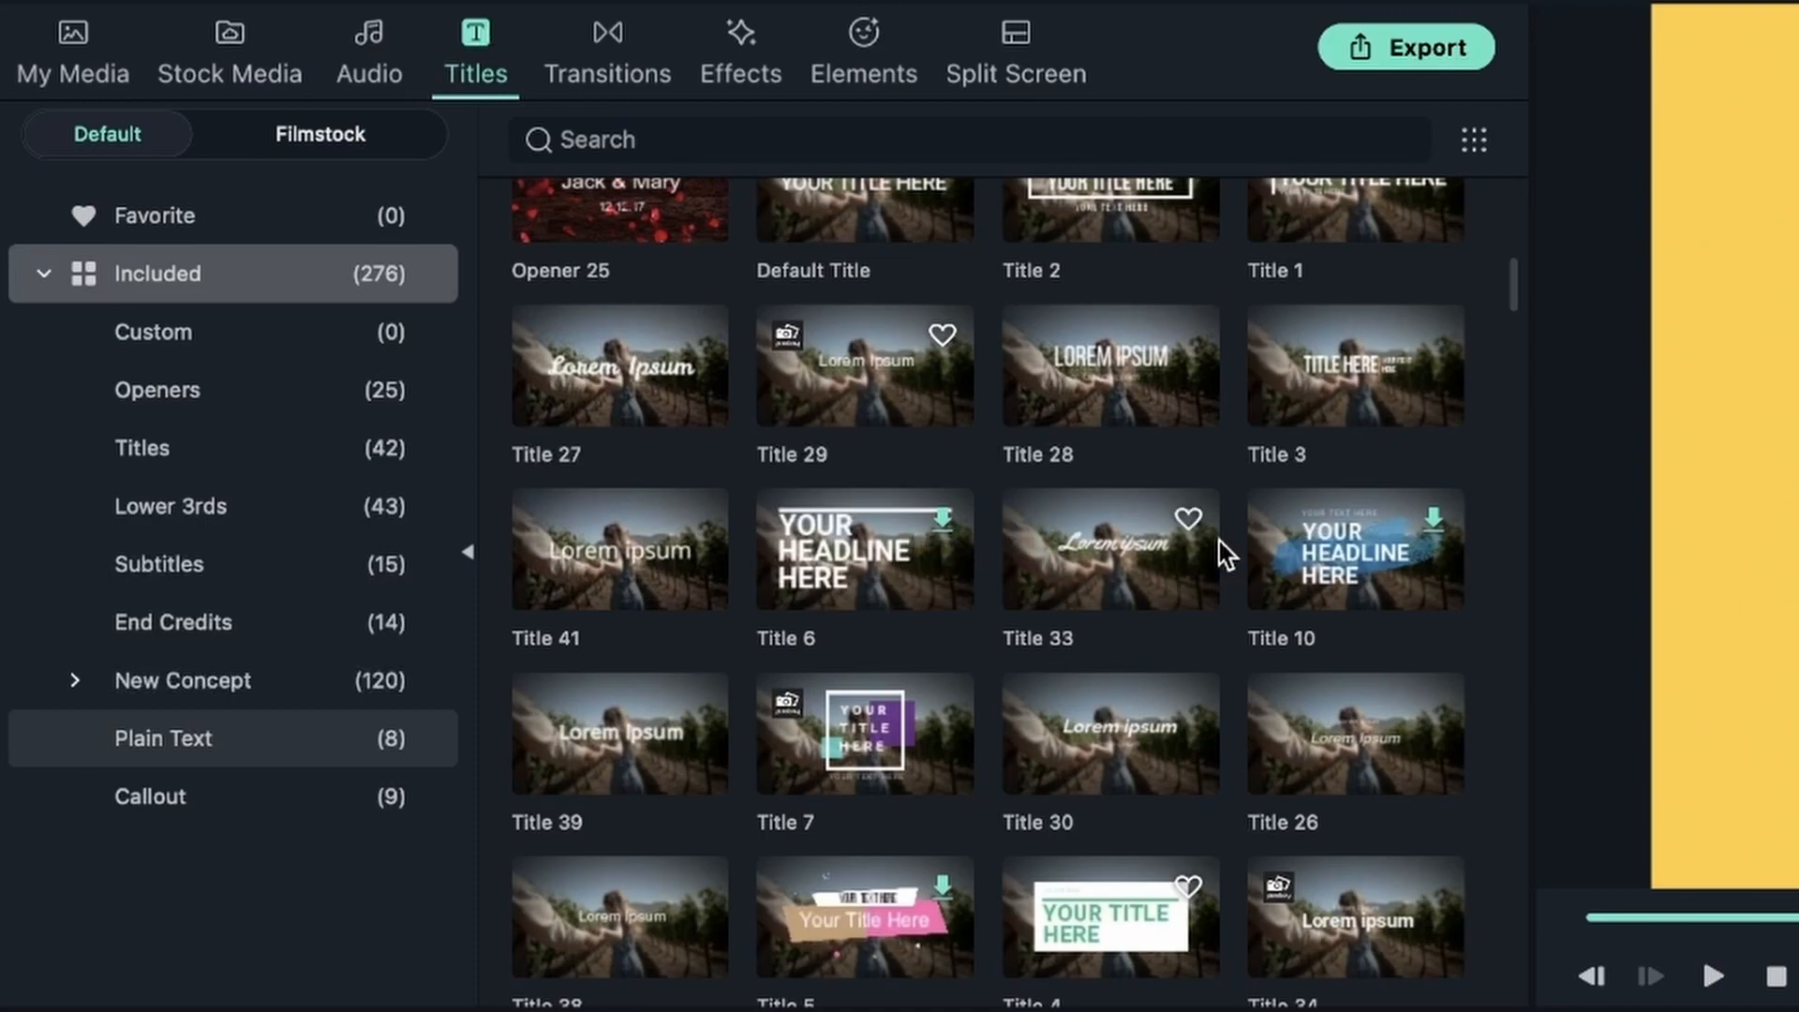
{"action": "left_click", "coordinate": [1433, 514]}
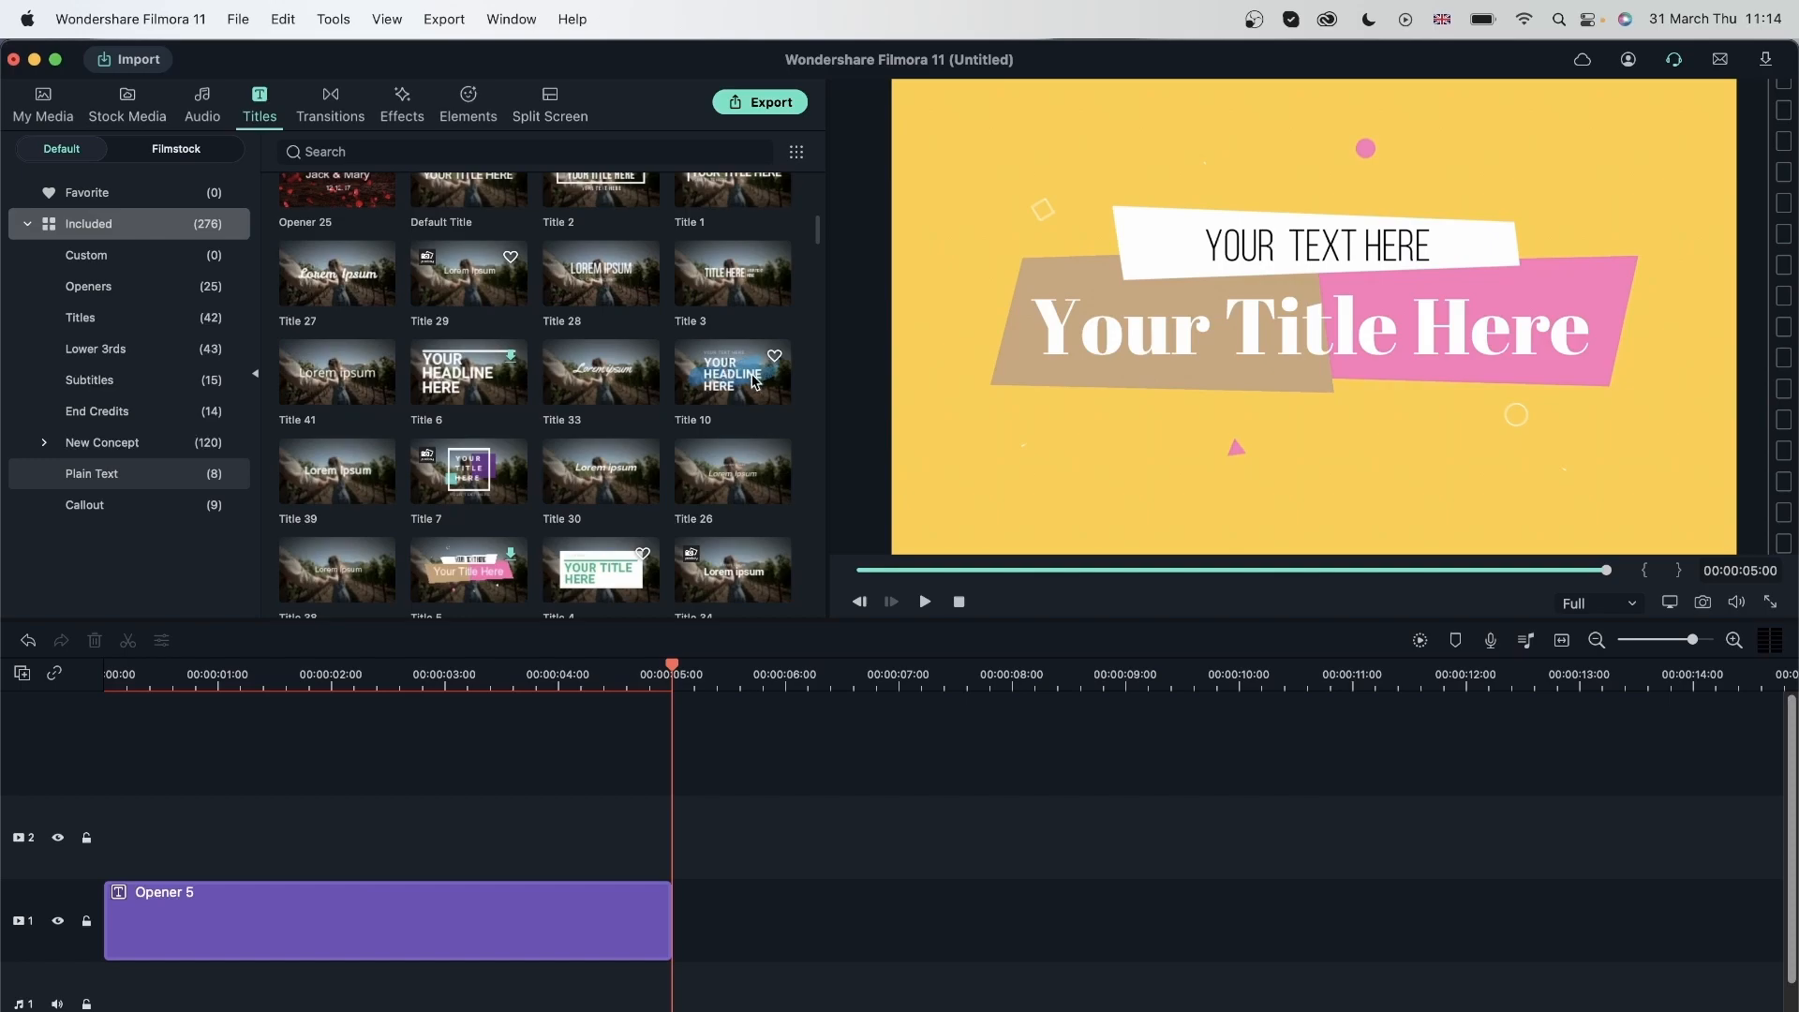
{"action": "left_click_drag", "start_coordinate": [752, 380], "coordinate": [687, 947]}
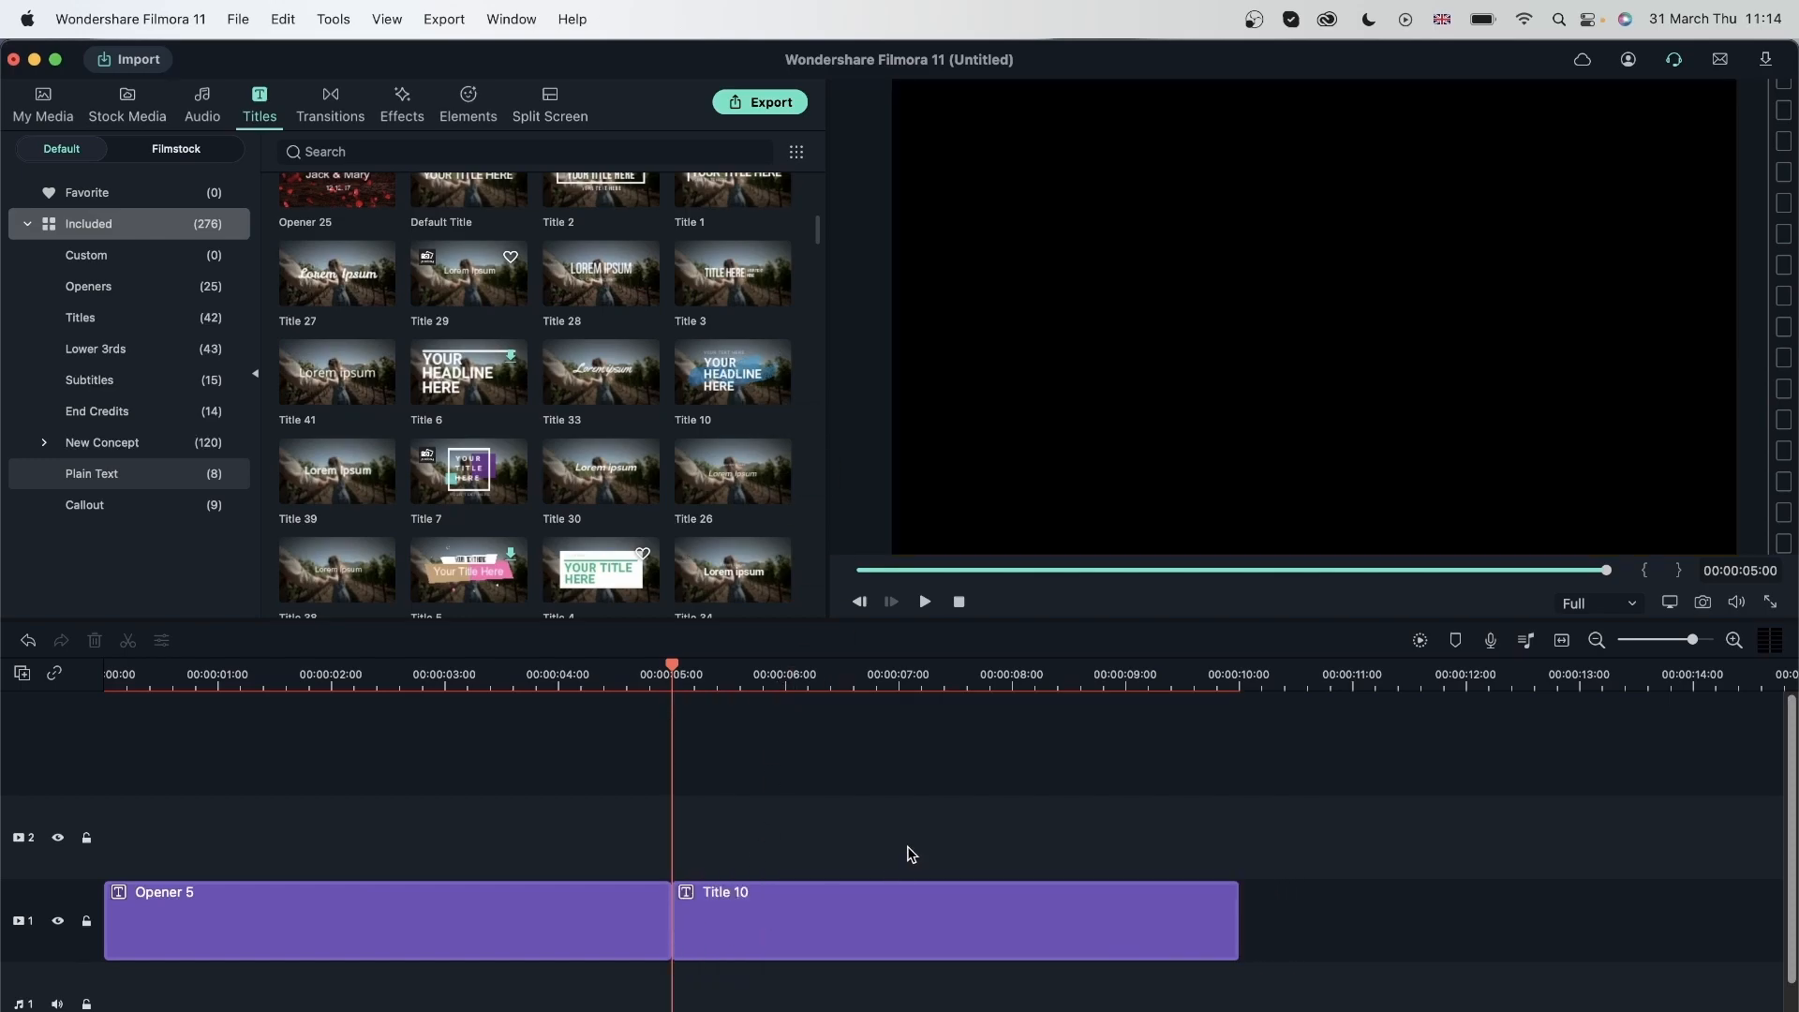
{"action": "key", "text": "space"}
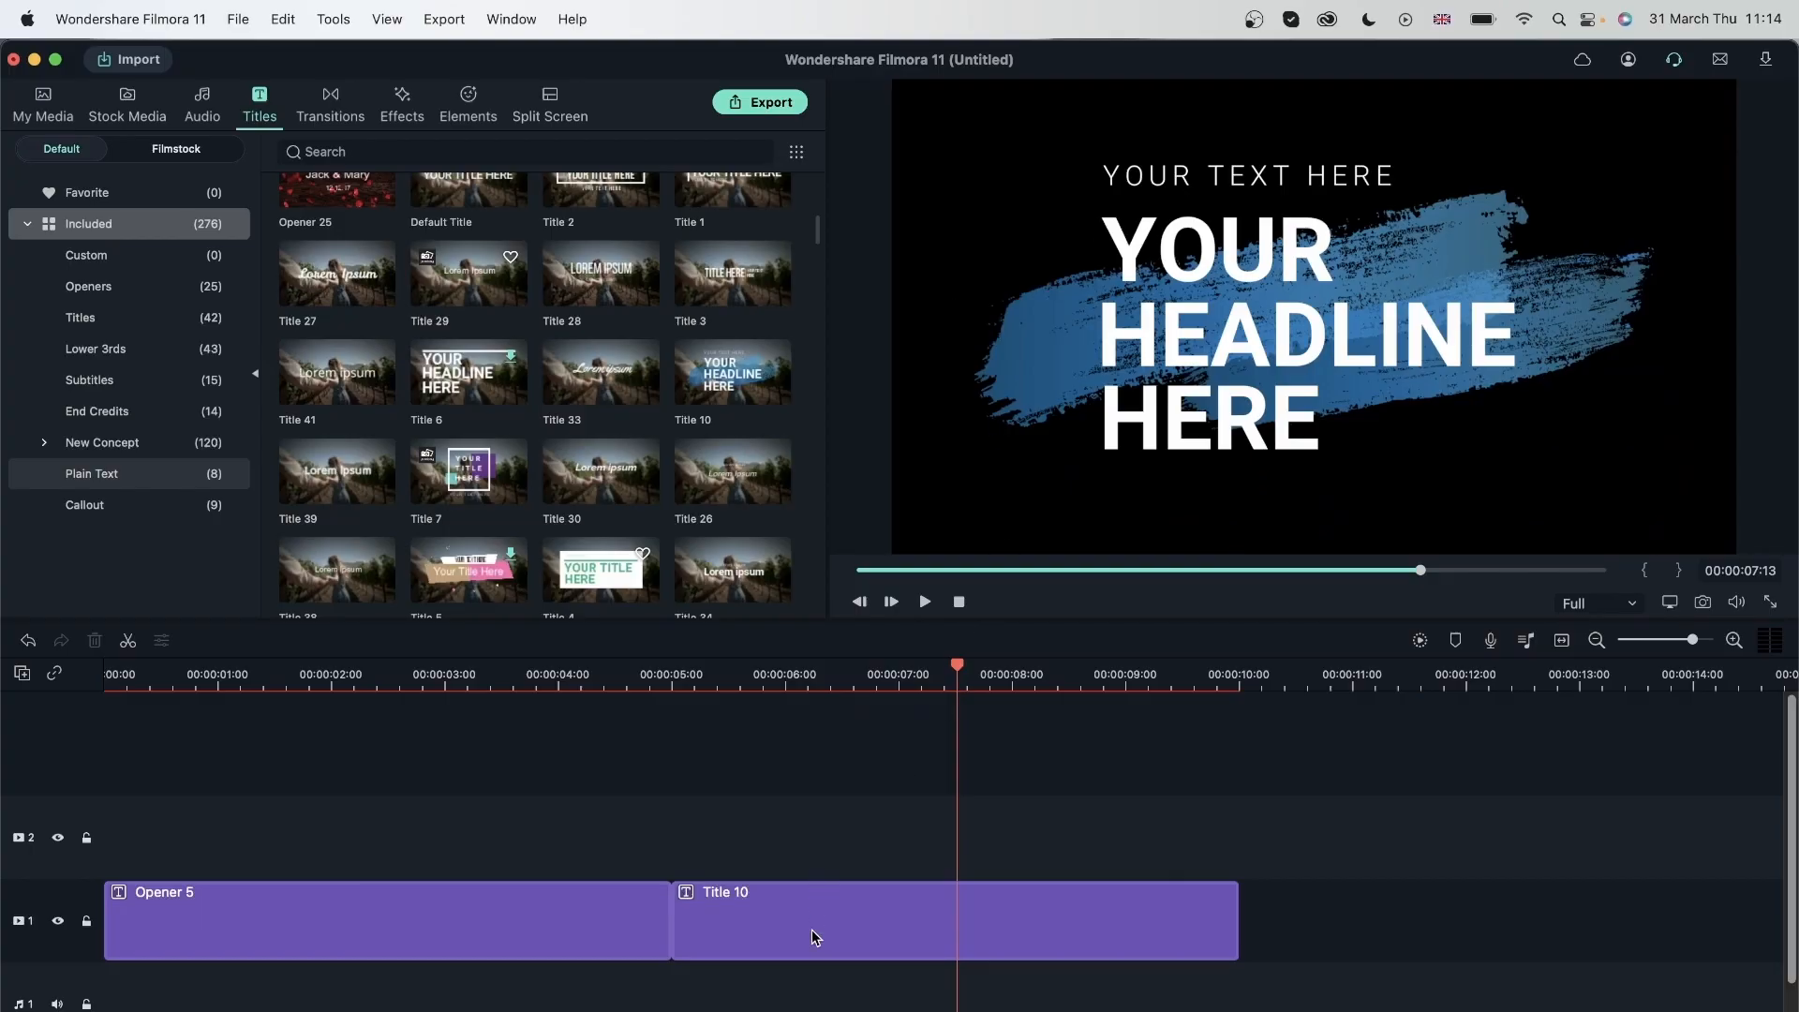
Move the Title 10 clip up to track 2 and place the downloaded mountain stock video beneath it, right after Opener 5
{"action": "left_click", "coordinate": [797, 933]}
{"action": "left_click_drag", "start_coordinate": [837, 931], "coordinate": [831, 837]}
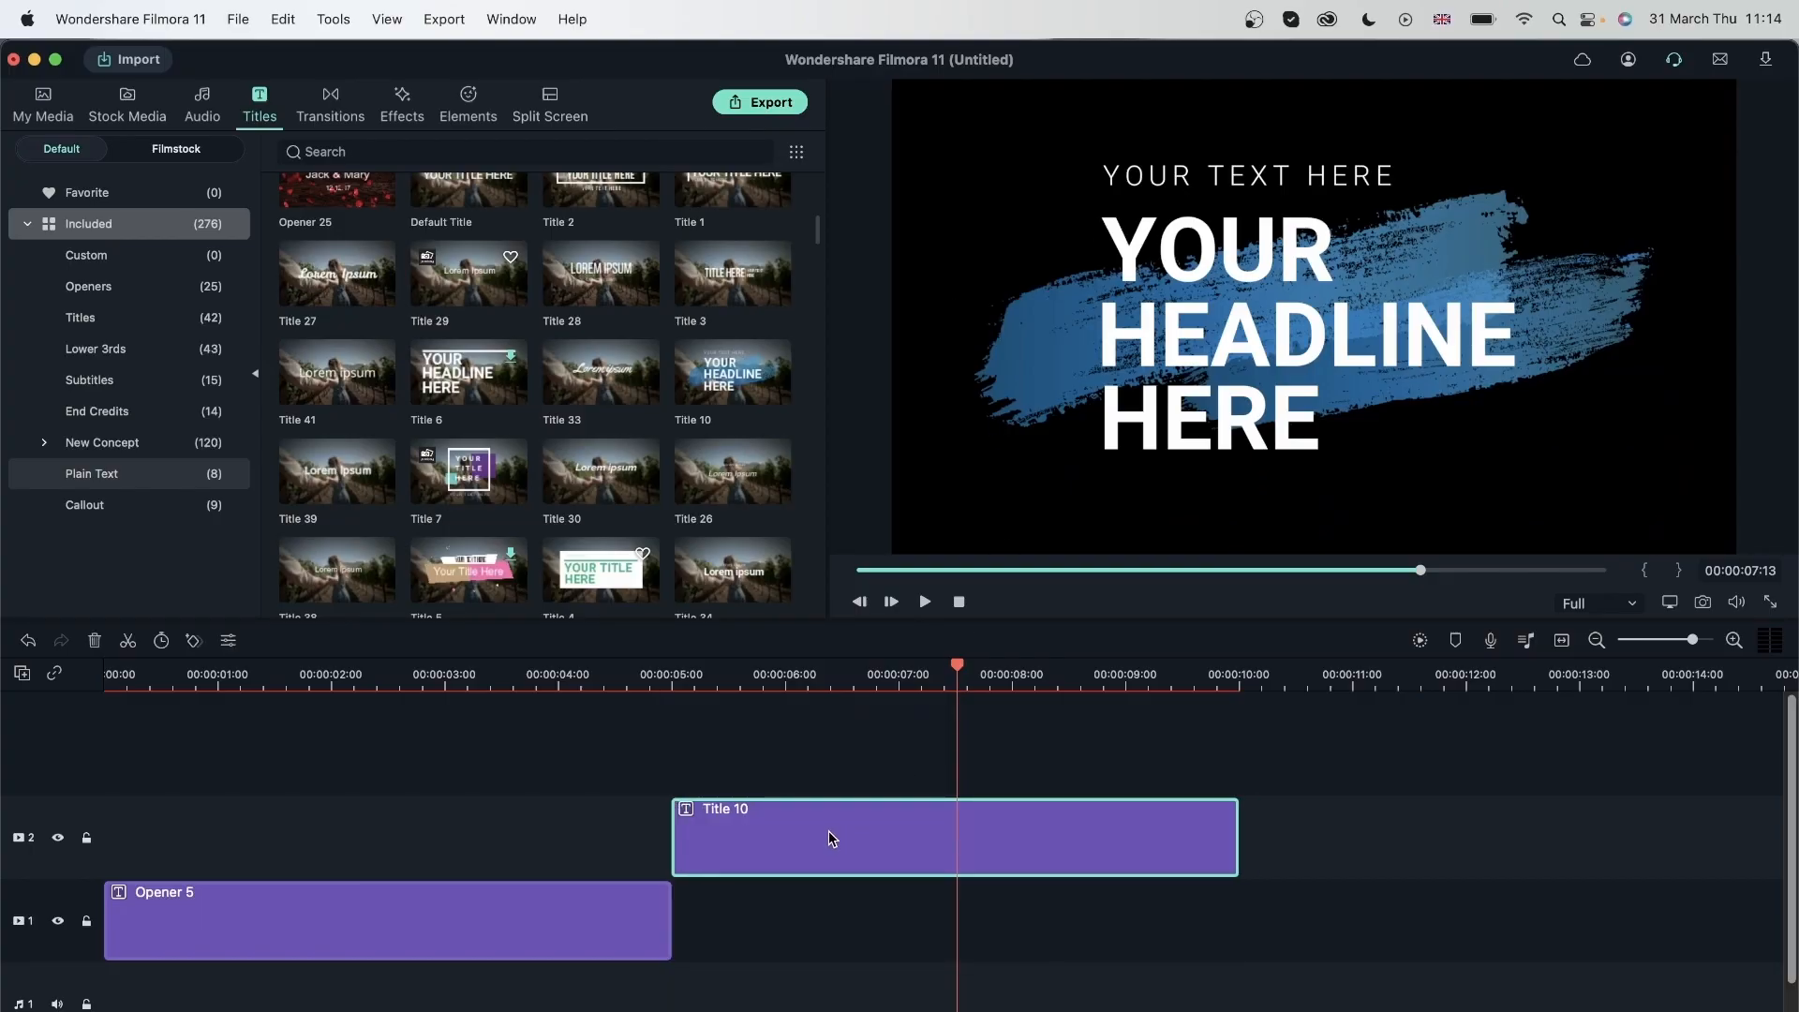
{"action": "left_click", "coordinate": [136, 111]}
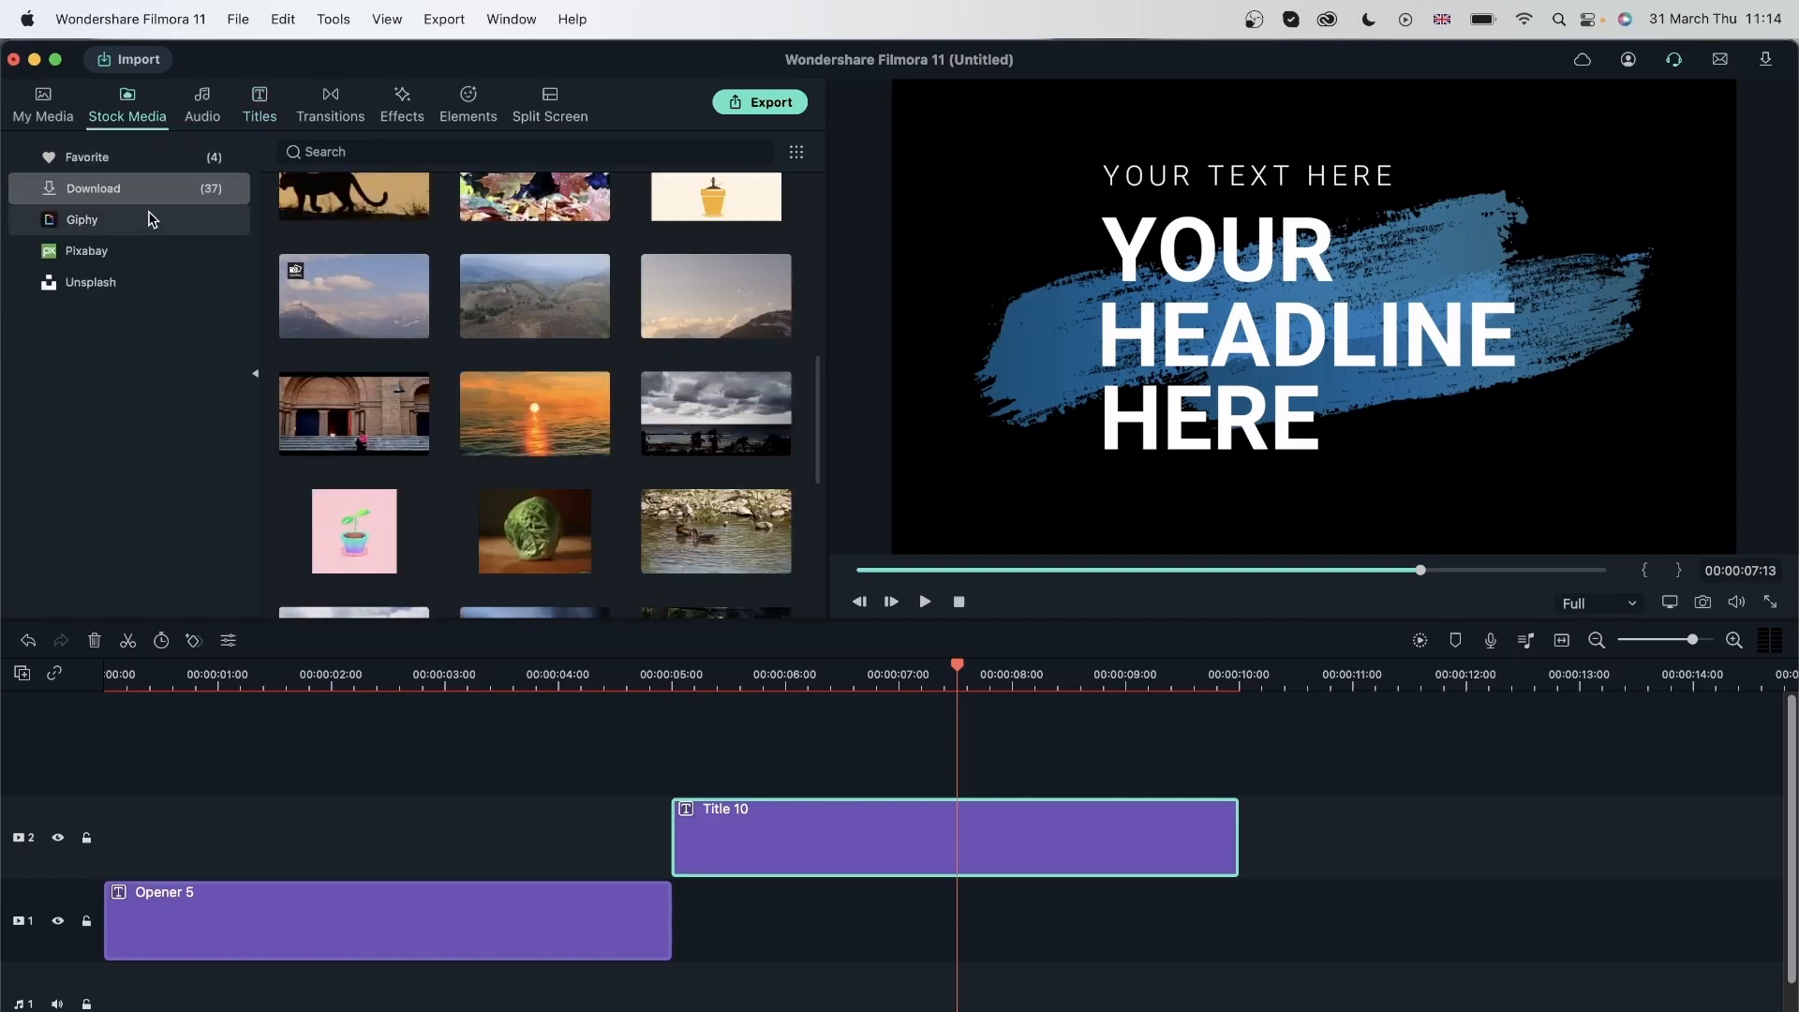
{"action": "left_click_drag", "start_coordinate": [403, 319], "coordinate": [681, 932]}
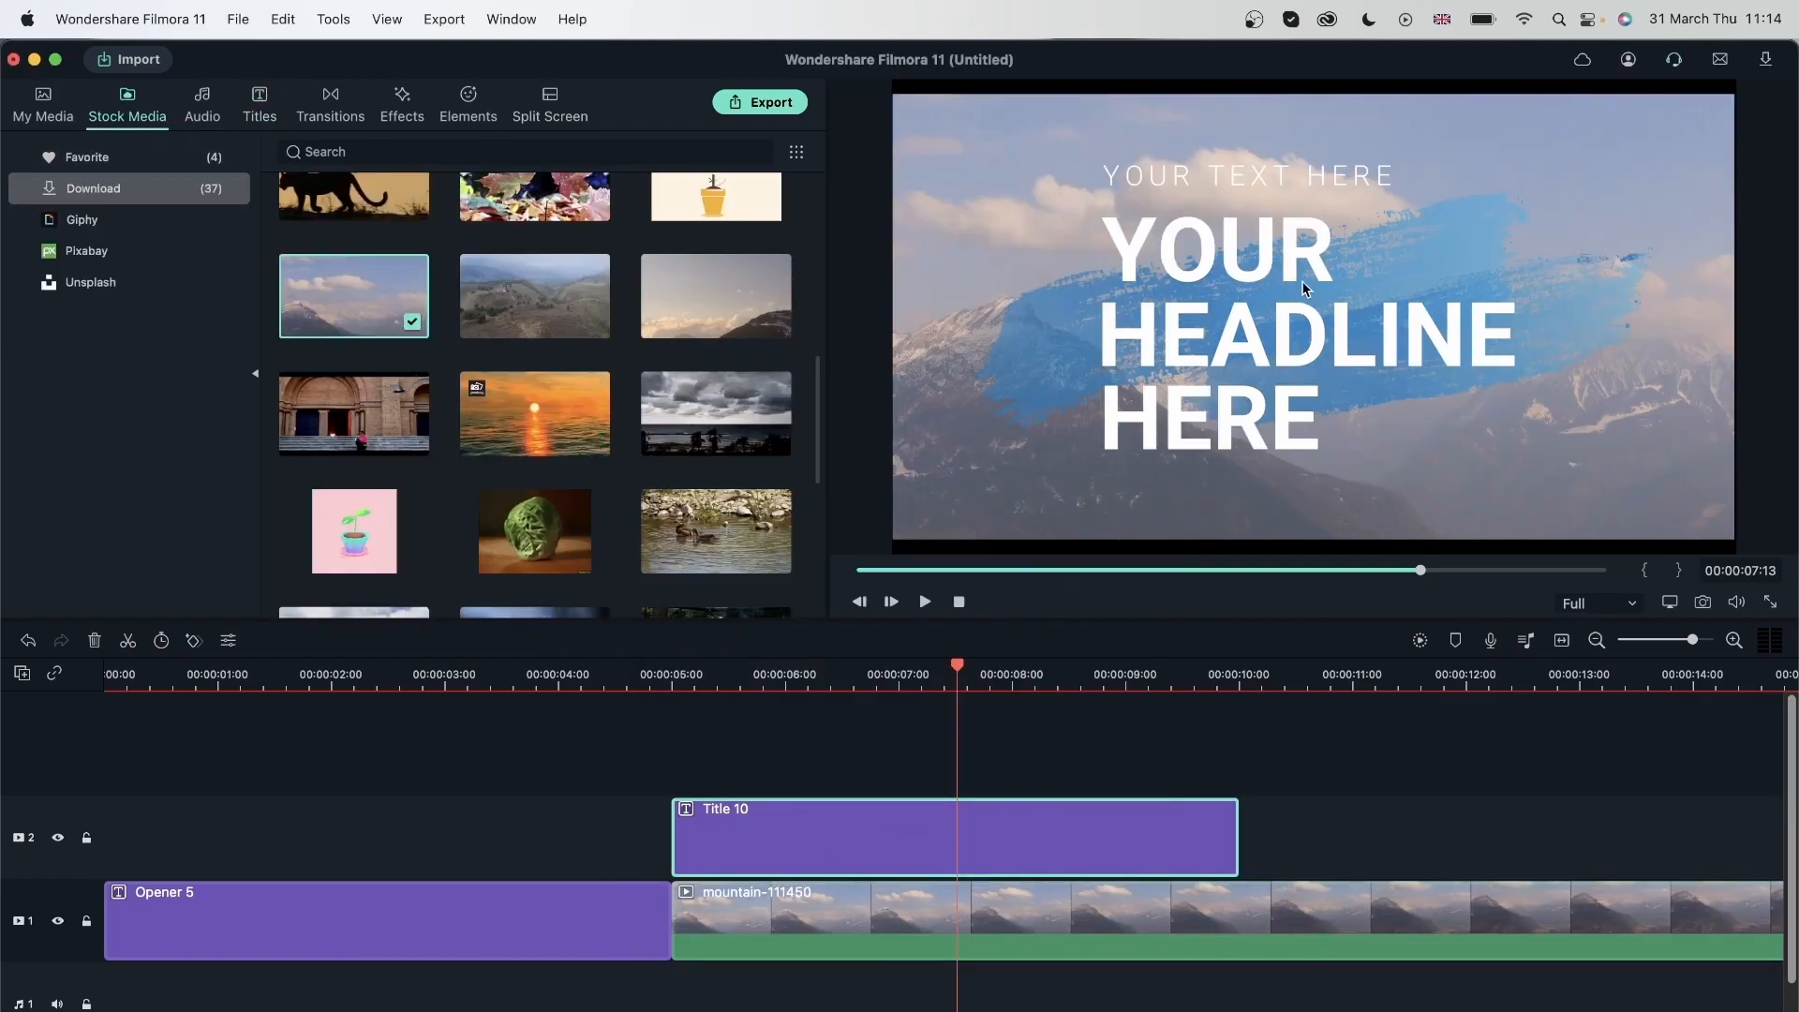
Play the section from about 5 seconds twice to review Title 10 over the mountain video
{"action": "left_click", "coordinate": [666, 676]}
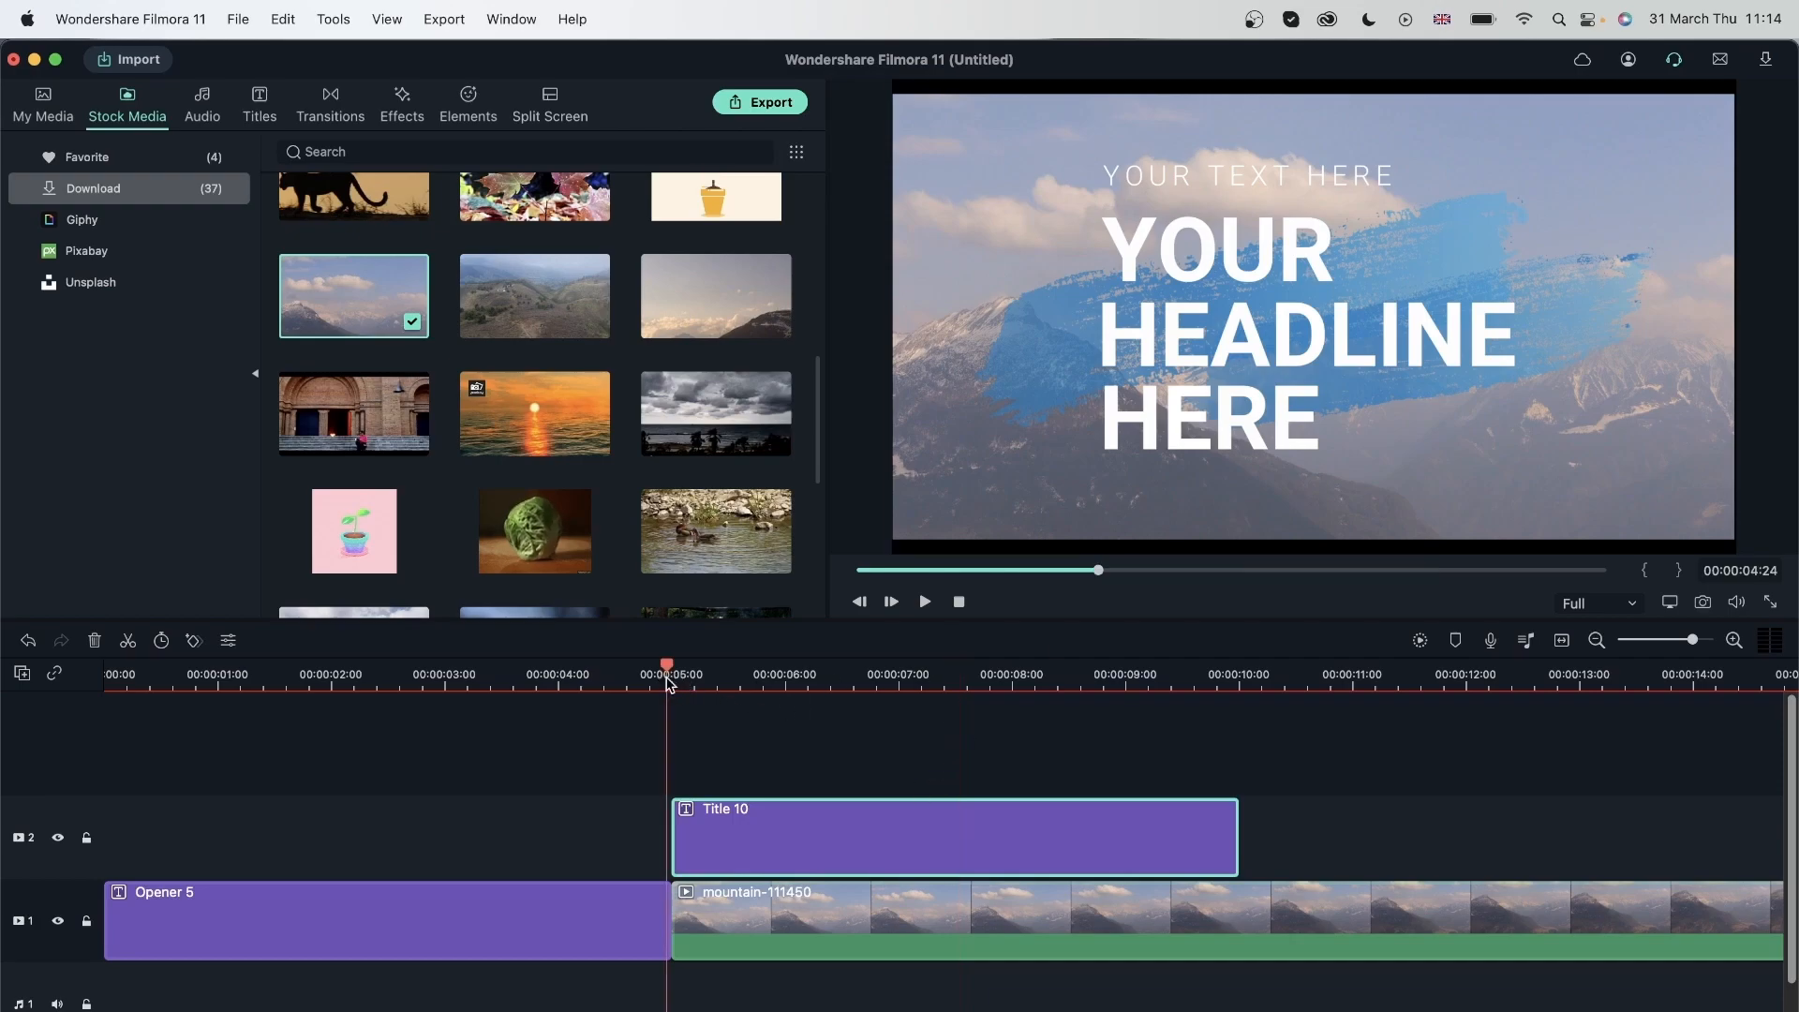
{"action": "key", "text": "space"}
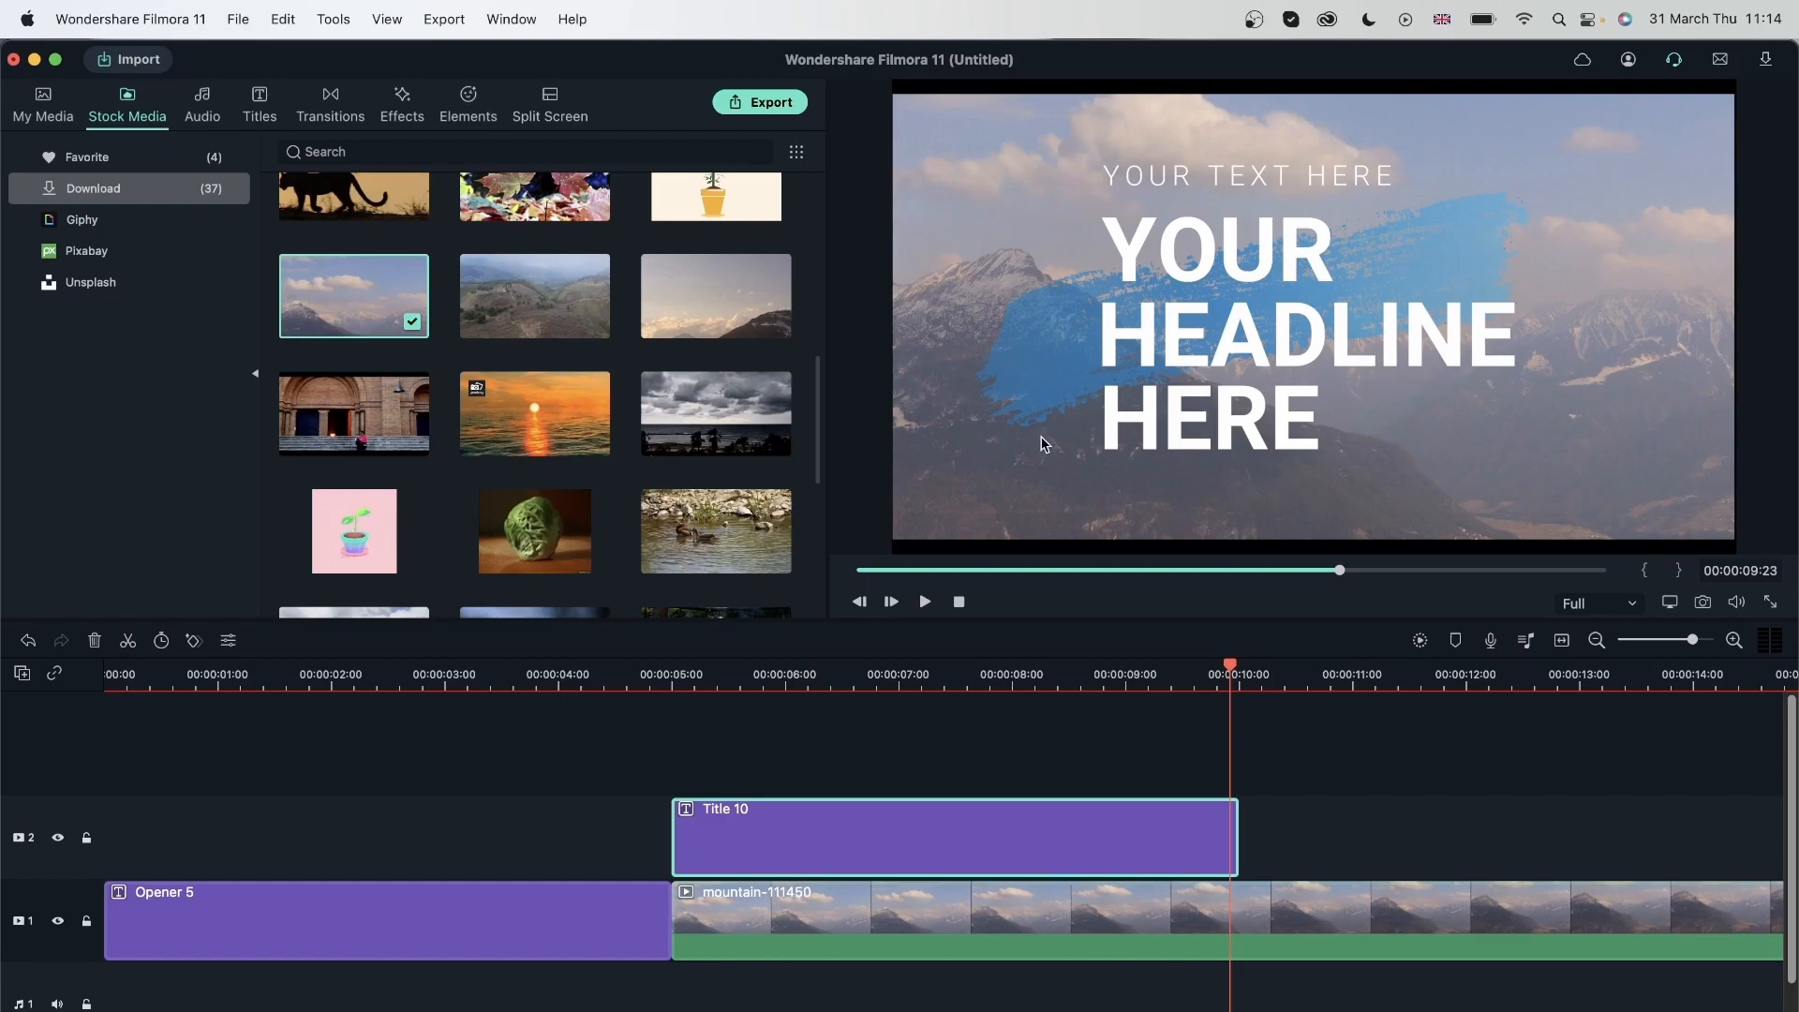
{"action": "left_click", "coordinate": [679, 673]}
{"action": "key", "text": "space"}
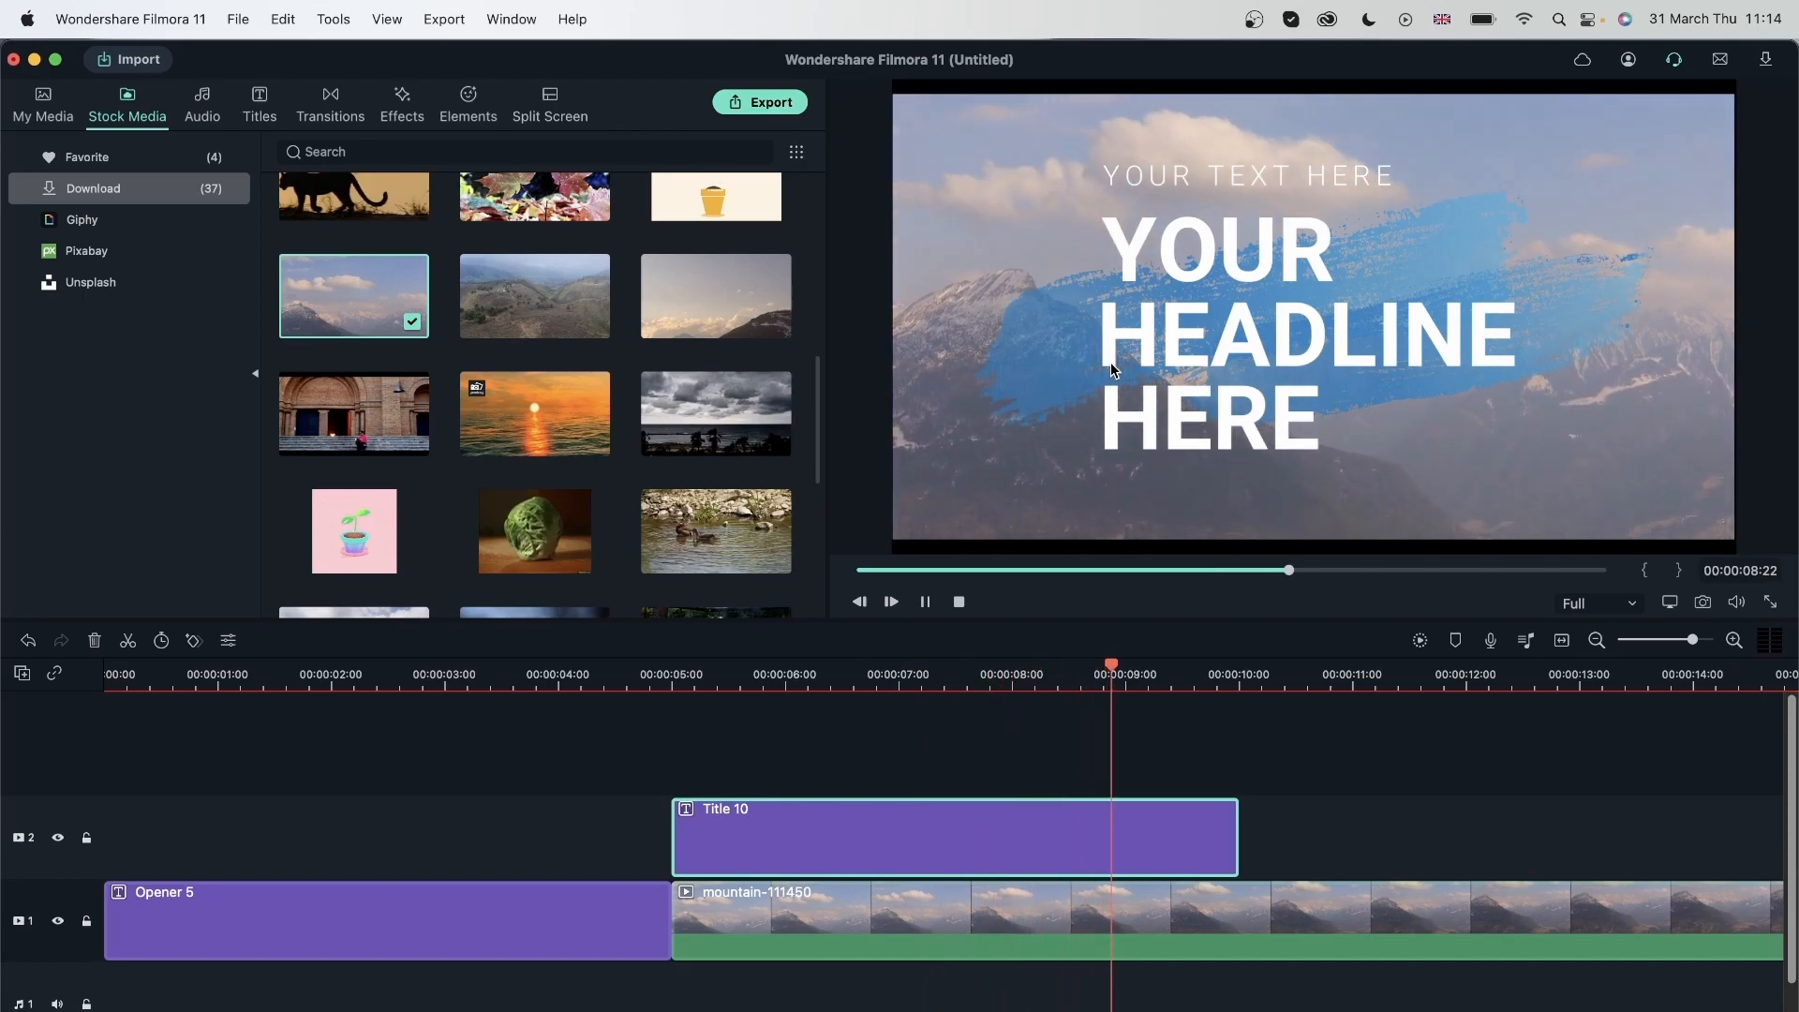
{"action": "key", "text": "space"}
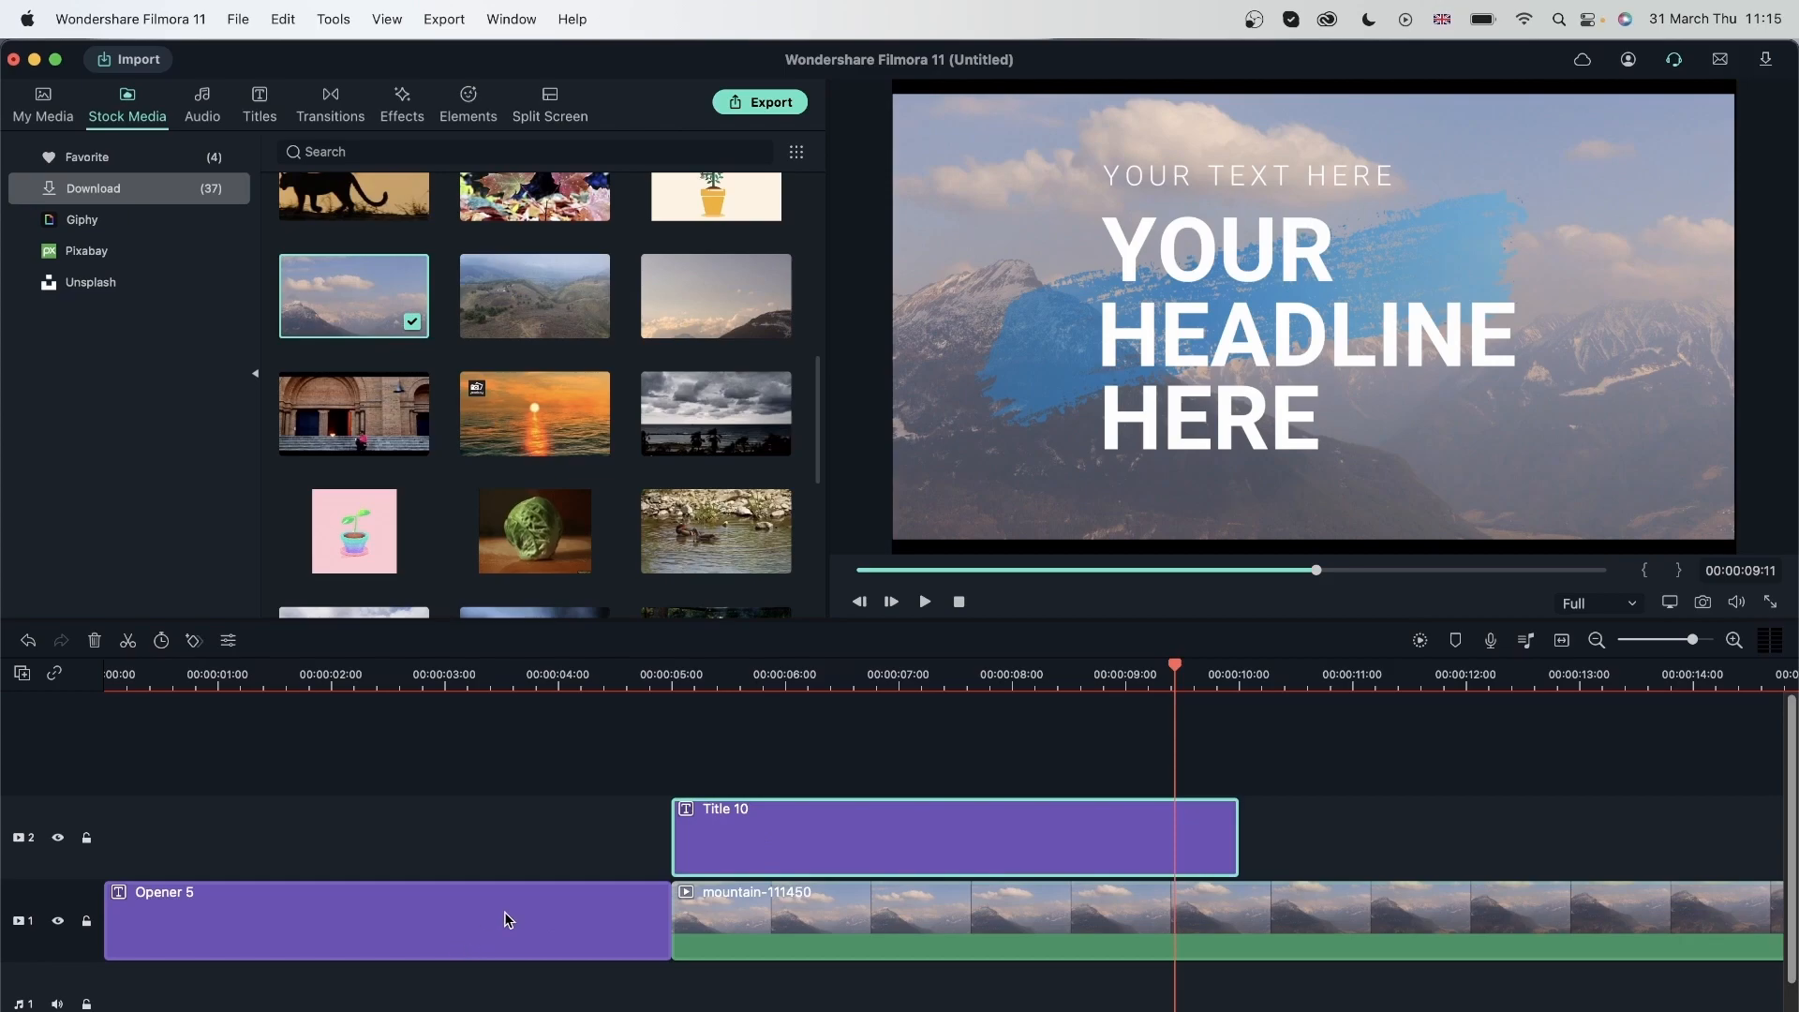
Shift Title 10 earlier on track 2, move Opener 5 behind it above the mountain clip, and scrub through Opener 5
{"action": "left_click_drag", "start_coordinate": [803, 813], "coordinate": [356, 814]}
{"action": "left_click", "coordinate": [300, 923]}
{"action": "left_click_drag", "start_coordinate": [300, 923], "coordinate": [951, 839]}
{"action": "left_click", "coordinate": [976, 675]}
{"action": "left_click_drag", "start_coordinate": [1079, 673], "coordinate": [990, 673]}
{"action": "left_click", "coordinate": [1130, 667]}
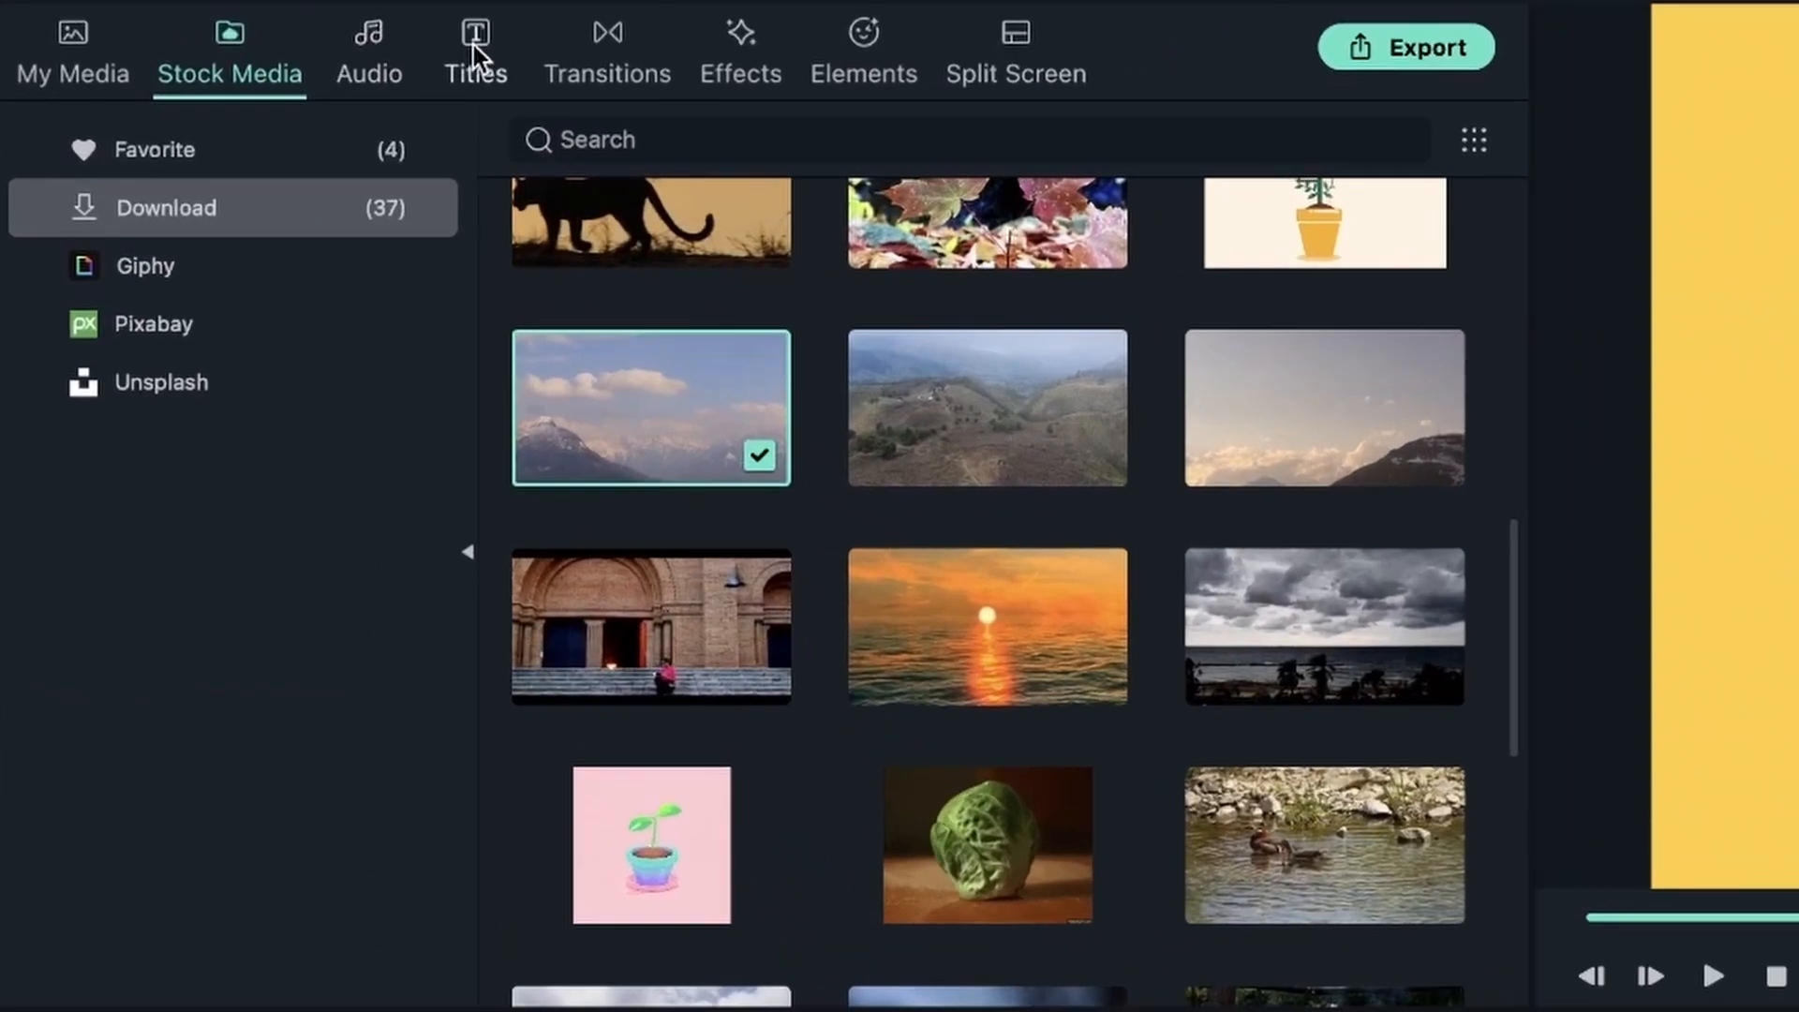
Mark the Opener 3 title template as a favorite and show the favorite titles
{"action": "left_click", "coordinate": [259, 105]}
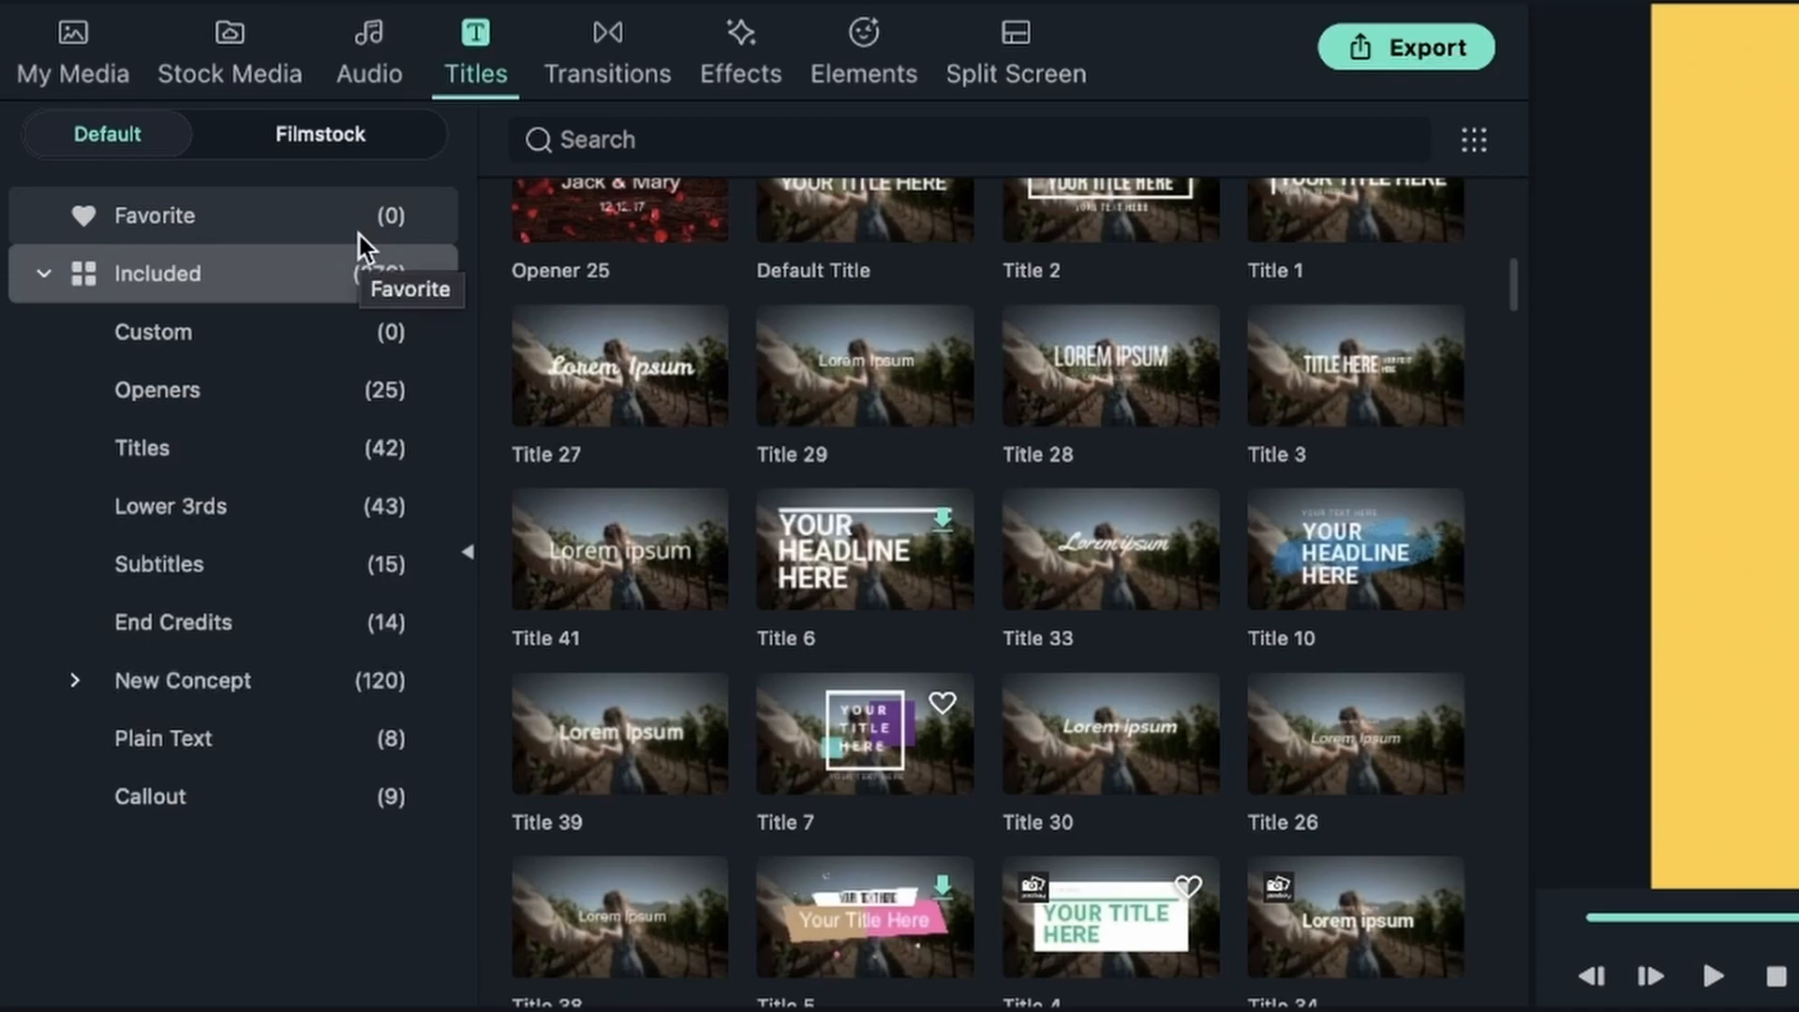
{"action": "left_click", "coordinate": [160, 237]}
{"action": "left_click", "coordinate": [263, 273]}
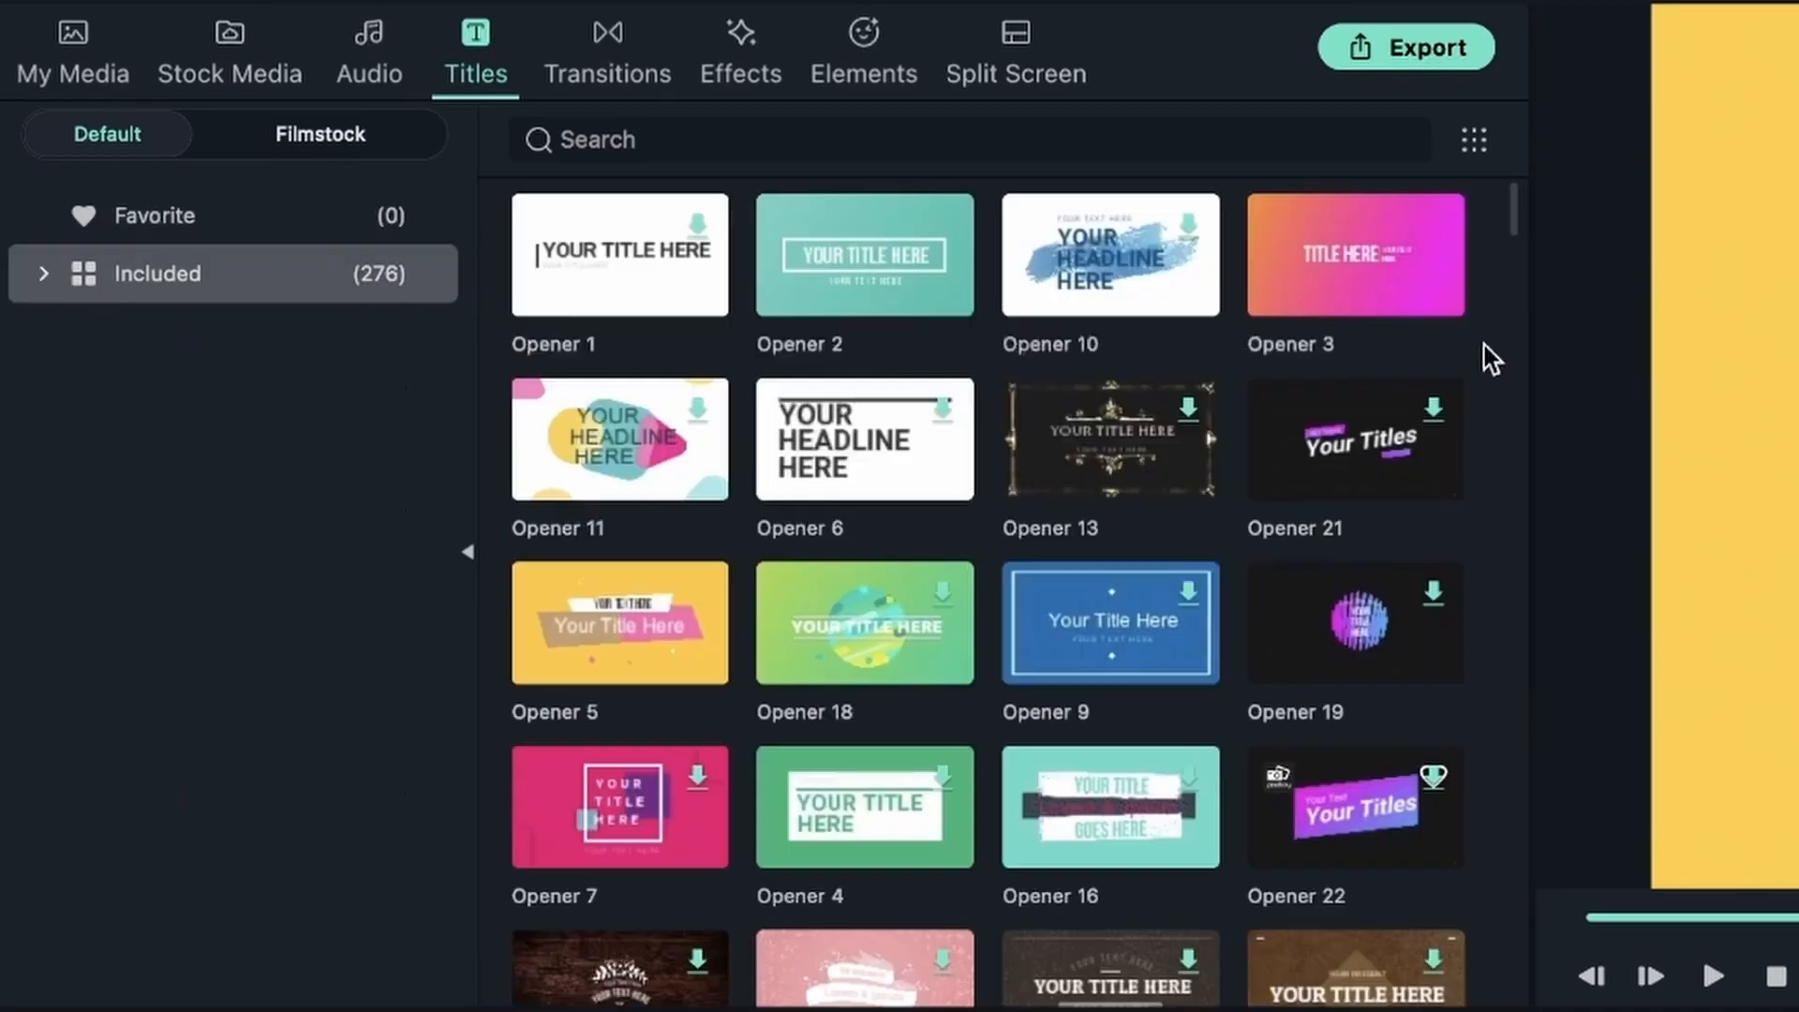
{"action": "left_click", "coordinate": [1433, 225]}
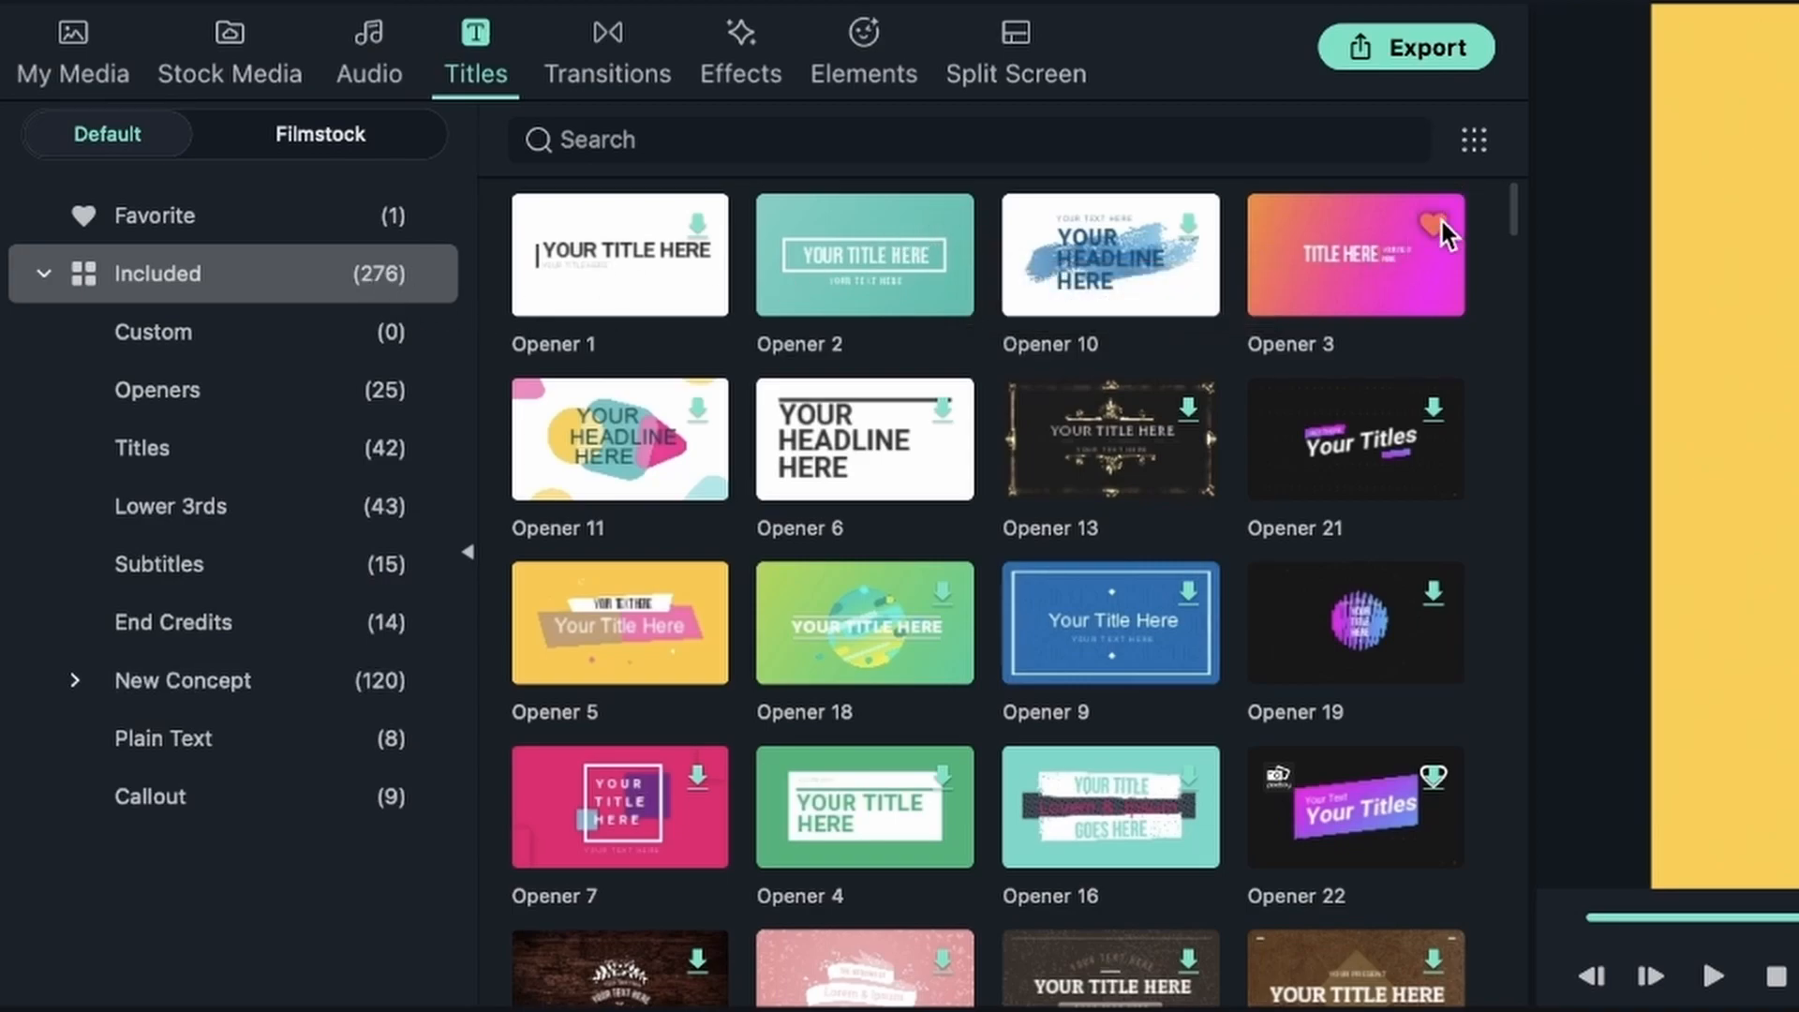
{"action": "left_click", "coordinate": [333, 238]}
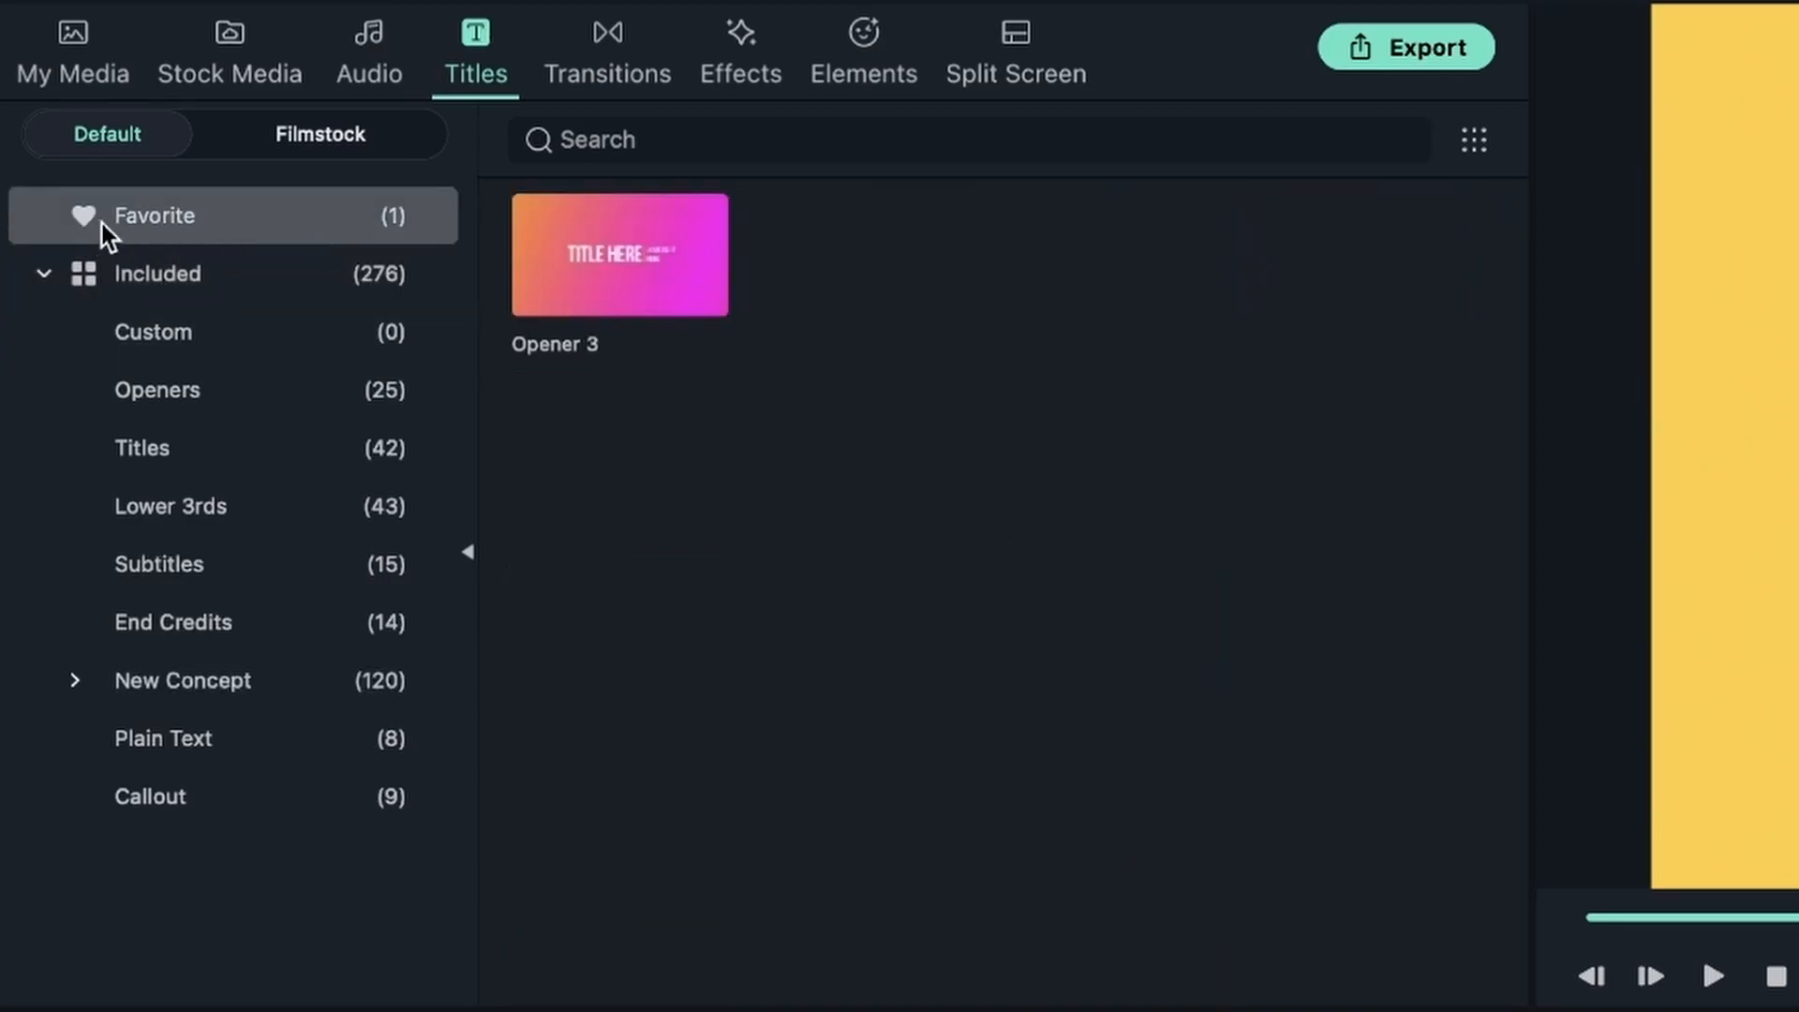
Add the favorite Opener 3 to track 2 directly after Opener 5 and scrub through its beginning
{"action": "left_click_drag", "start_coordinate": [588, 286], "coordinate": [1333, 837]}
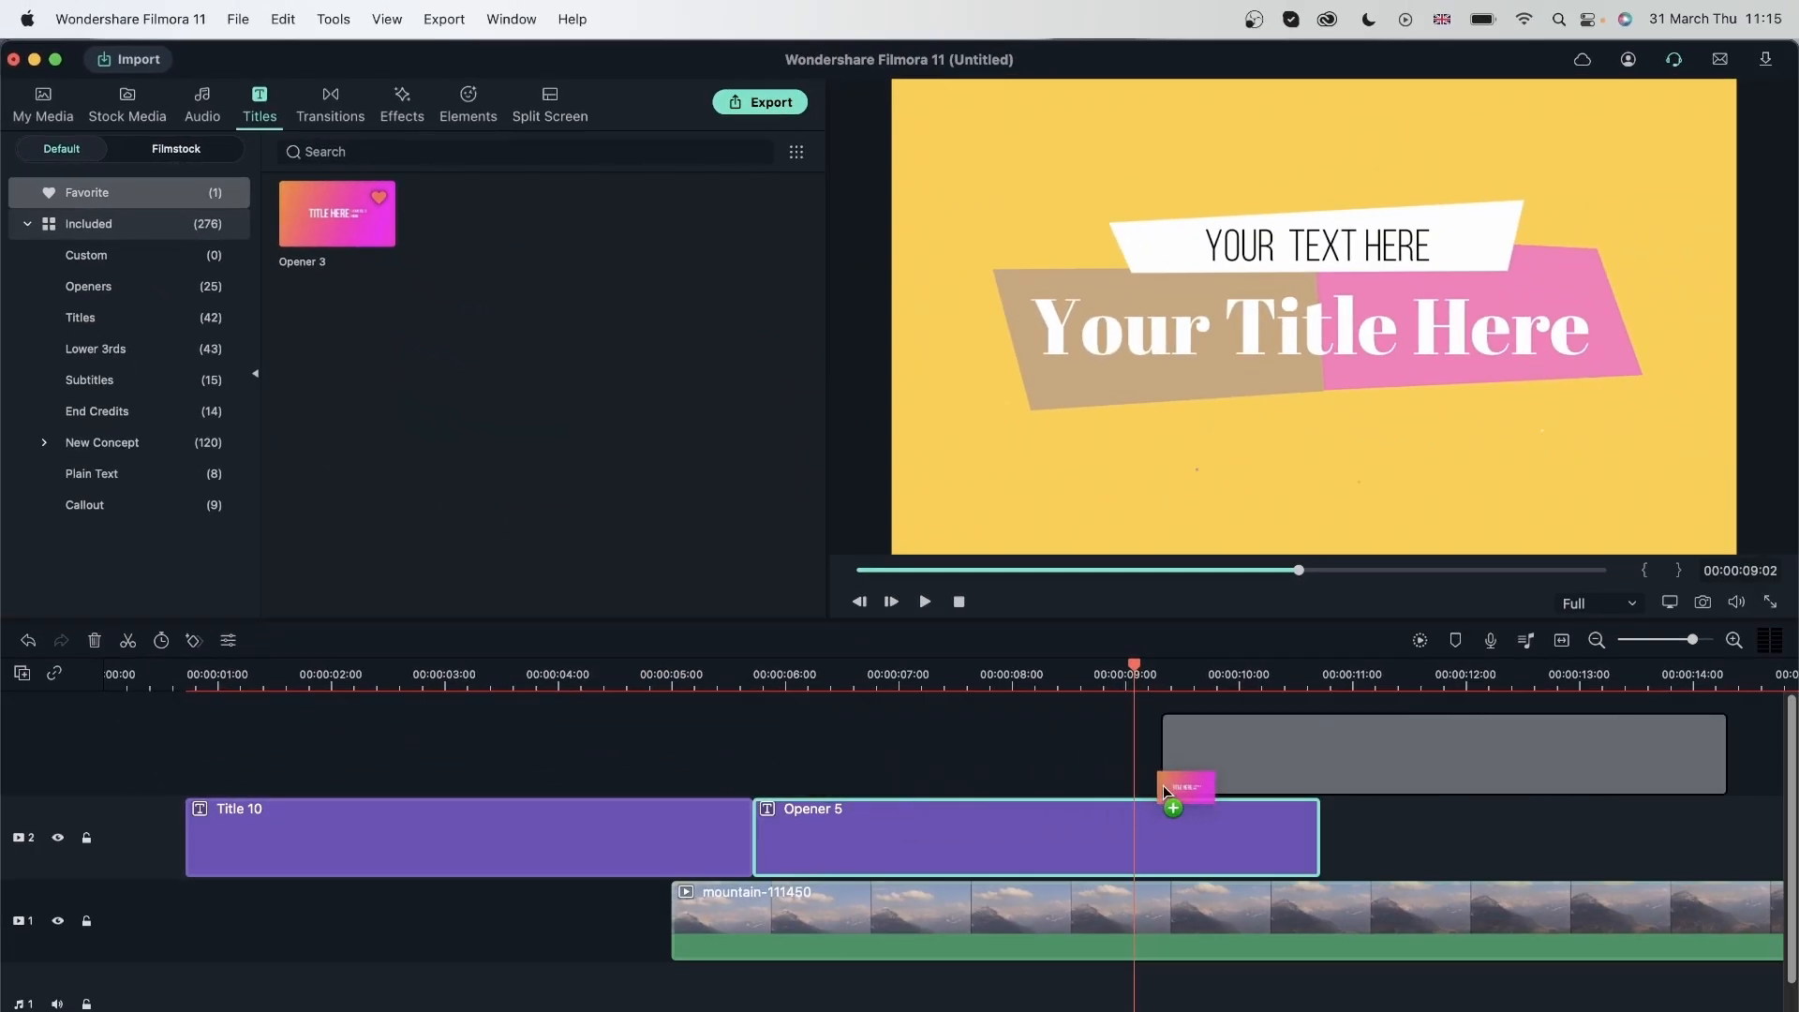
{"action": "left_click", "coordinate": [1353, 668]}
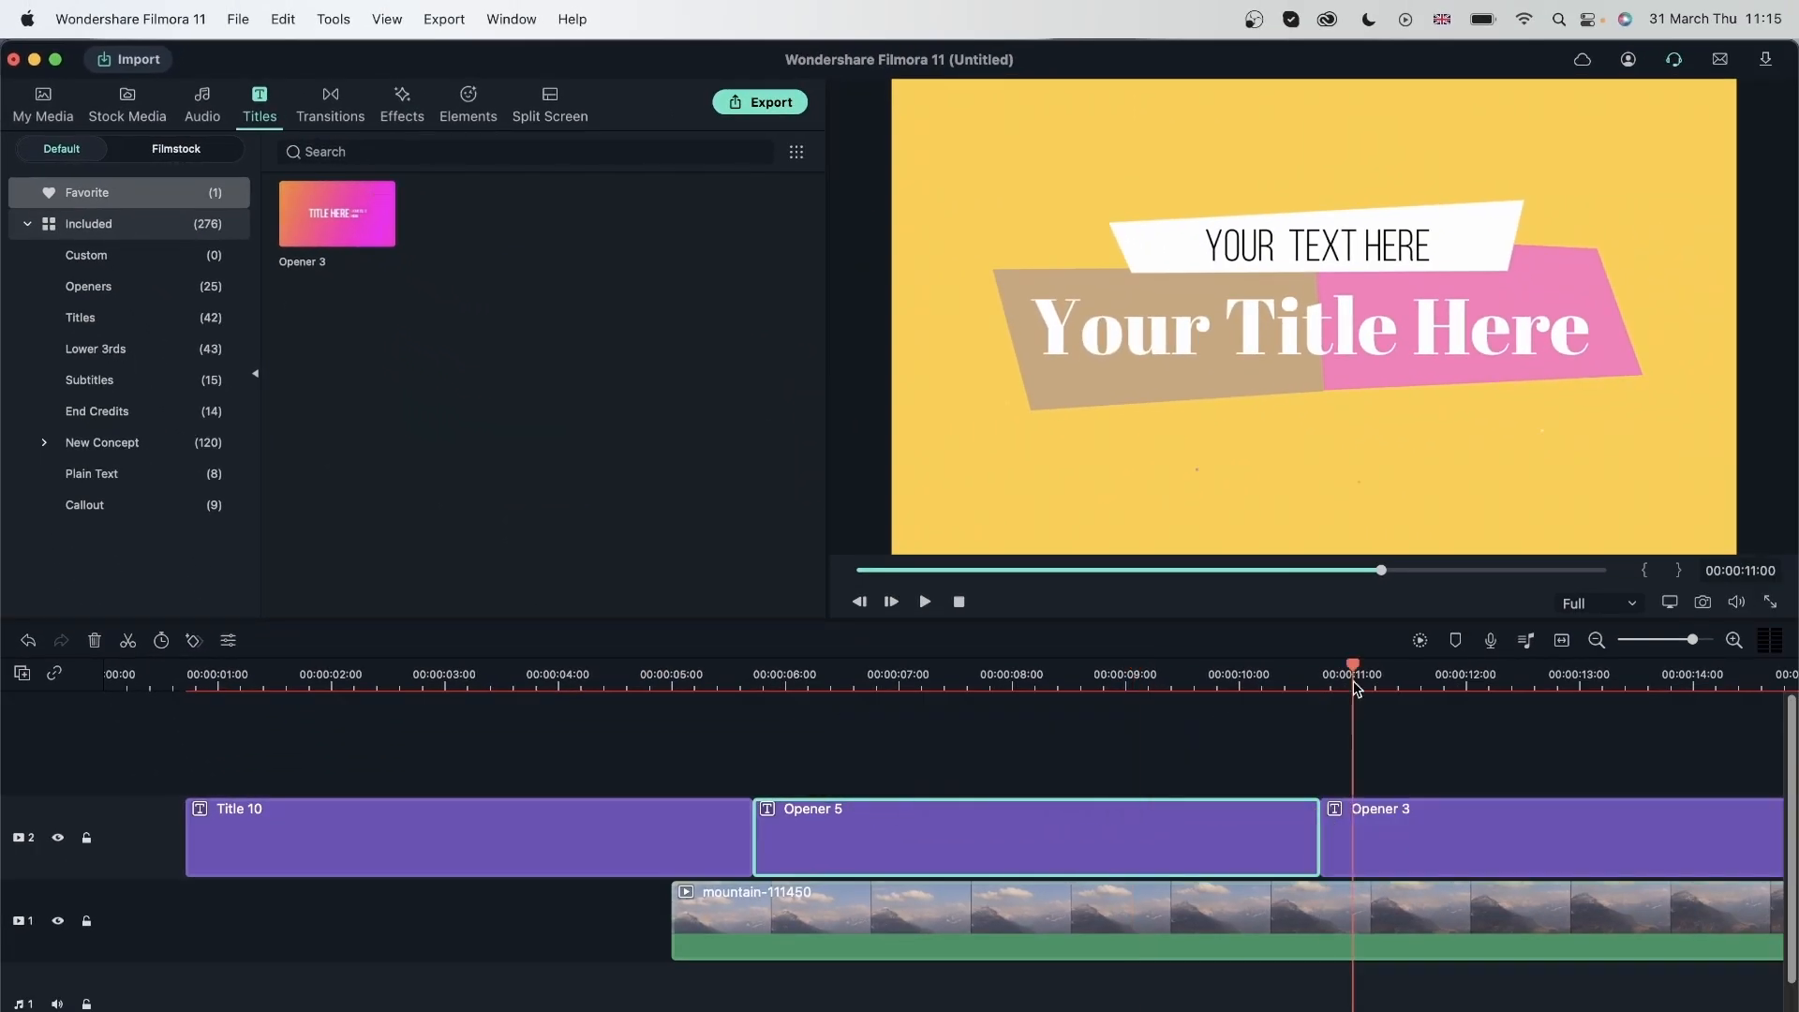
{"action": "left_click_drag", "start_coordinate": [1353, 668], "coordinate": [1653, 737]}
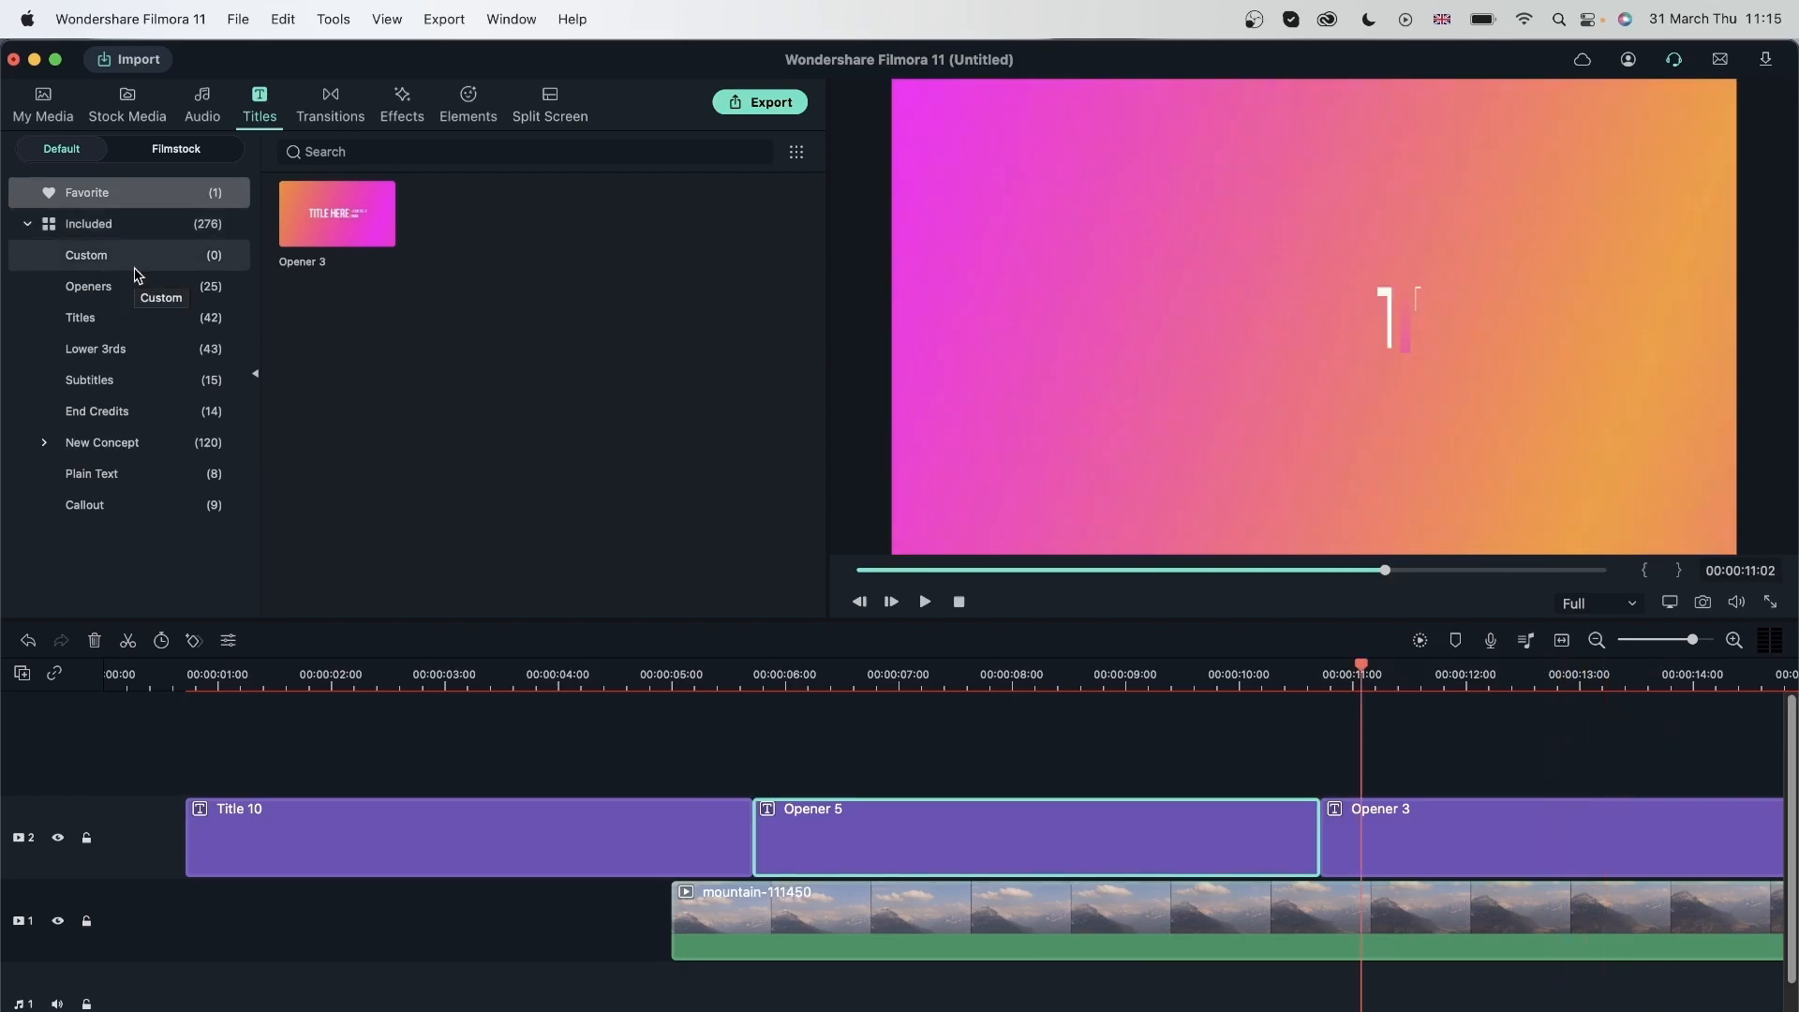
Browse the Openers category of title templates and pick Opener 14 and Opener 15
{"action": "left_click", "coordinate": [136, 286]}
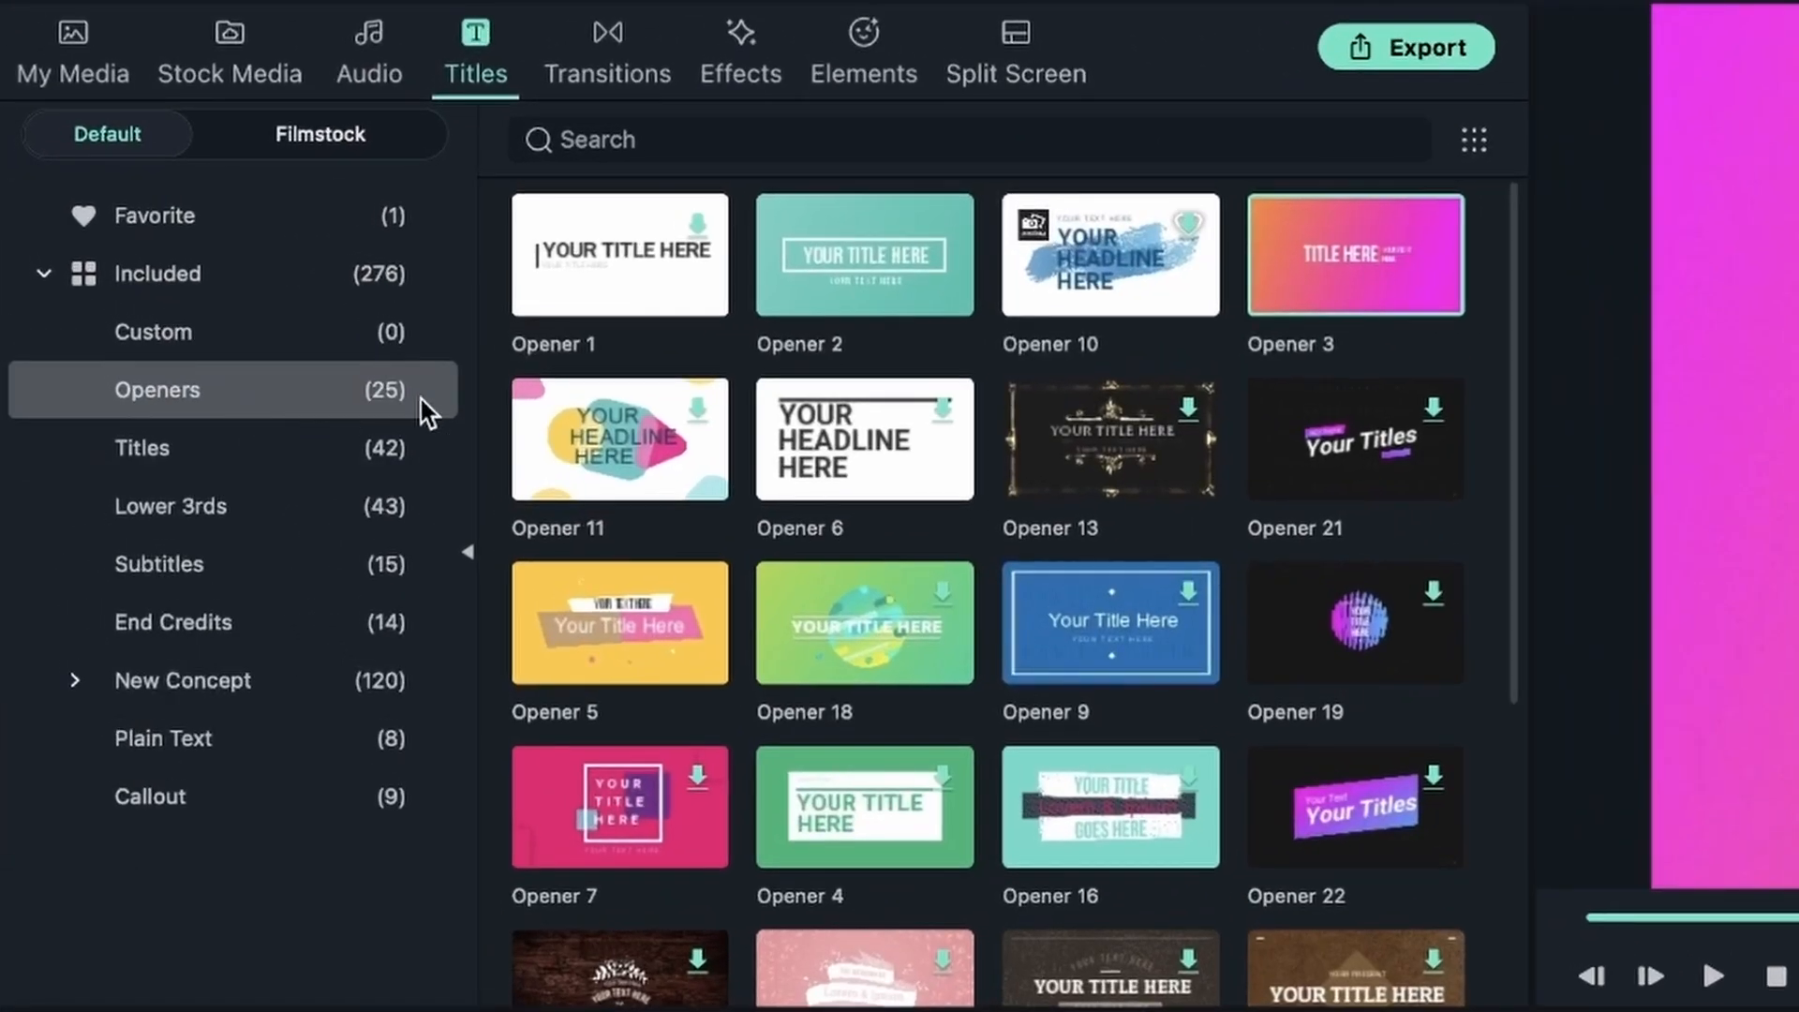
{"action": "scroll", "coordinate": [879, 447], "scroll_direction": "down", "scroll_amount": 5}
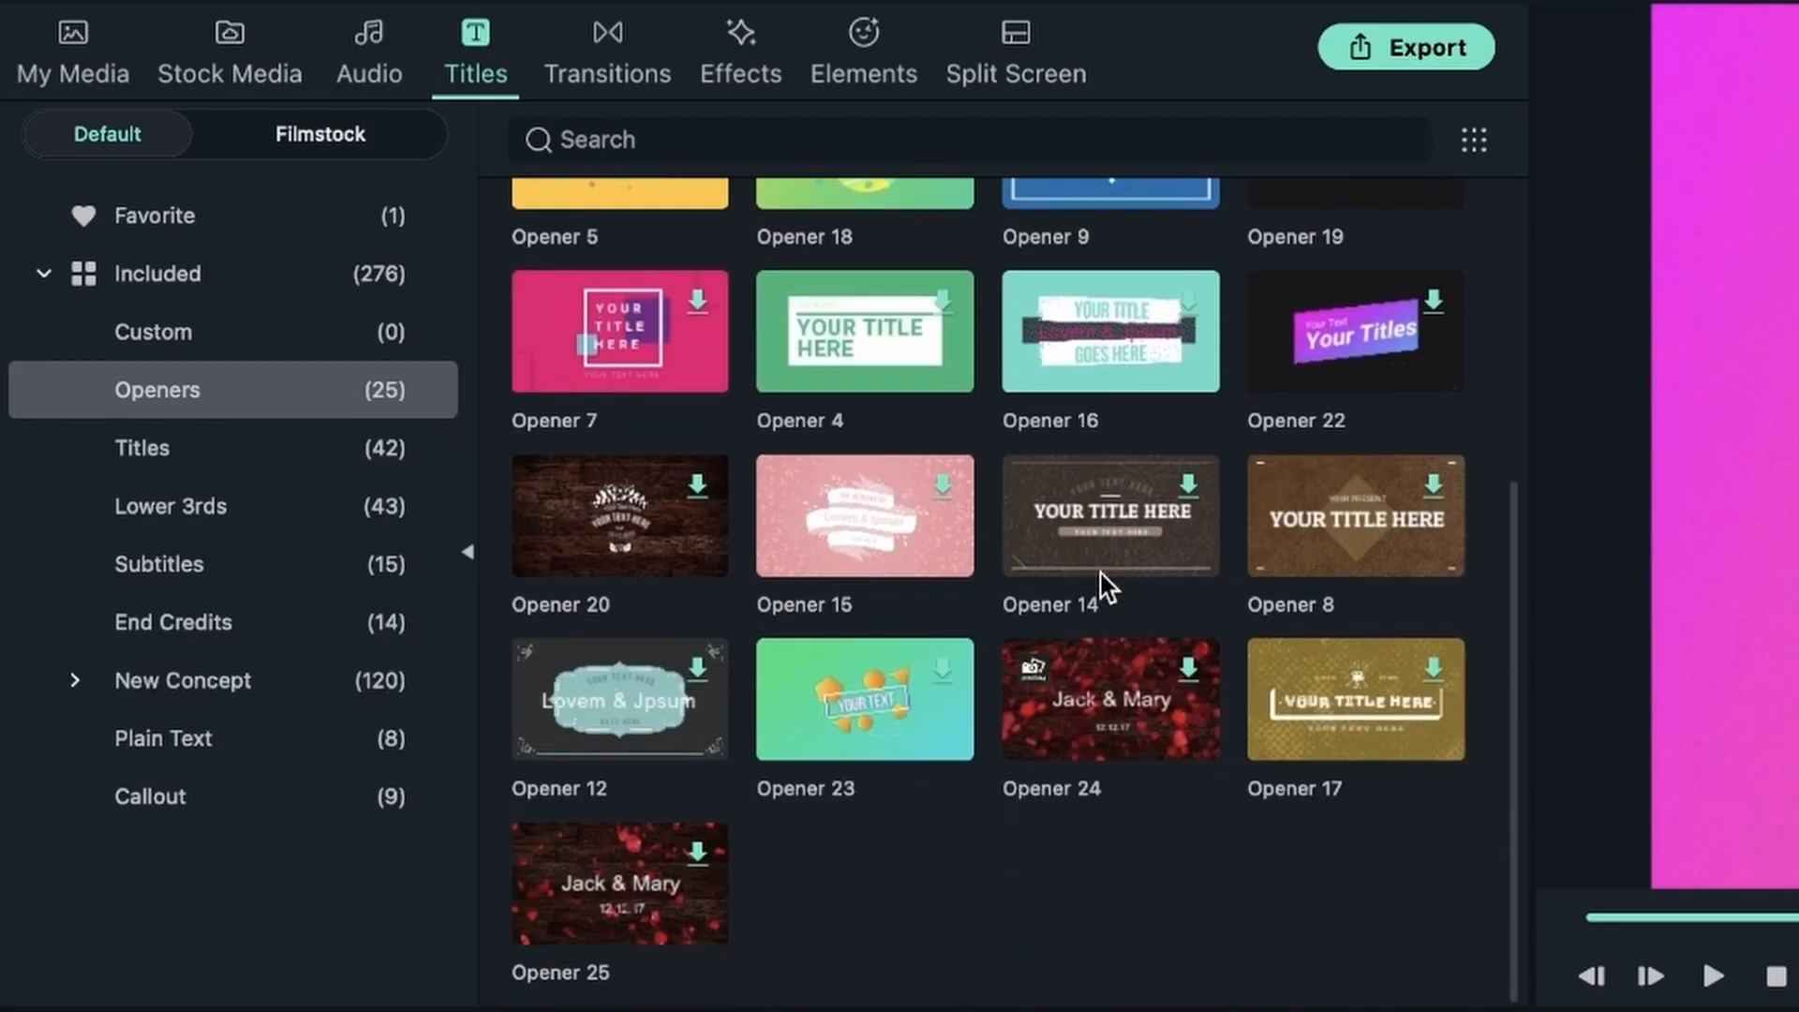
{"action": "left_click", "coordinate": [1143, 538]}
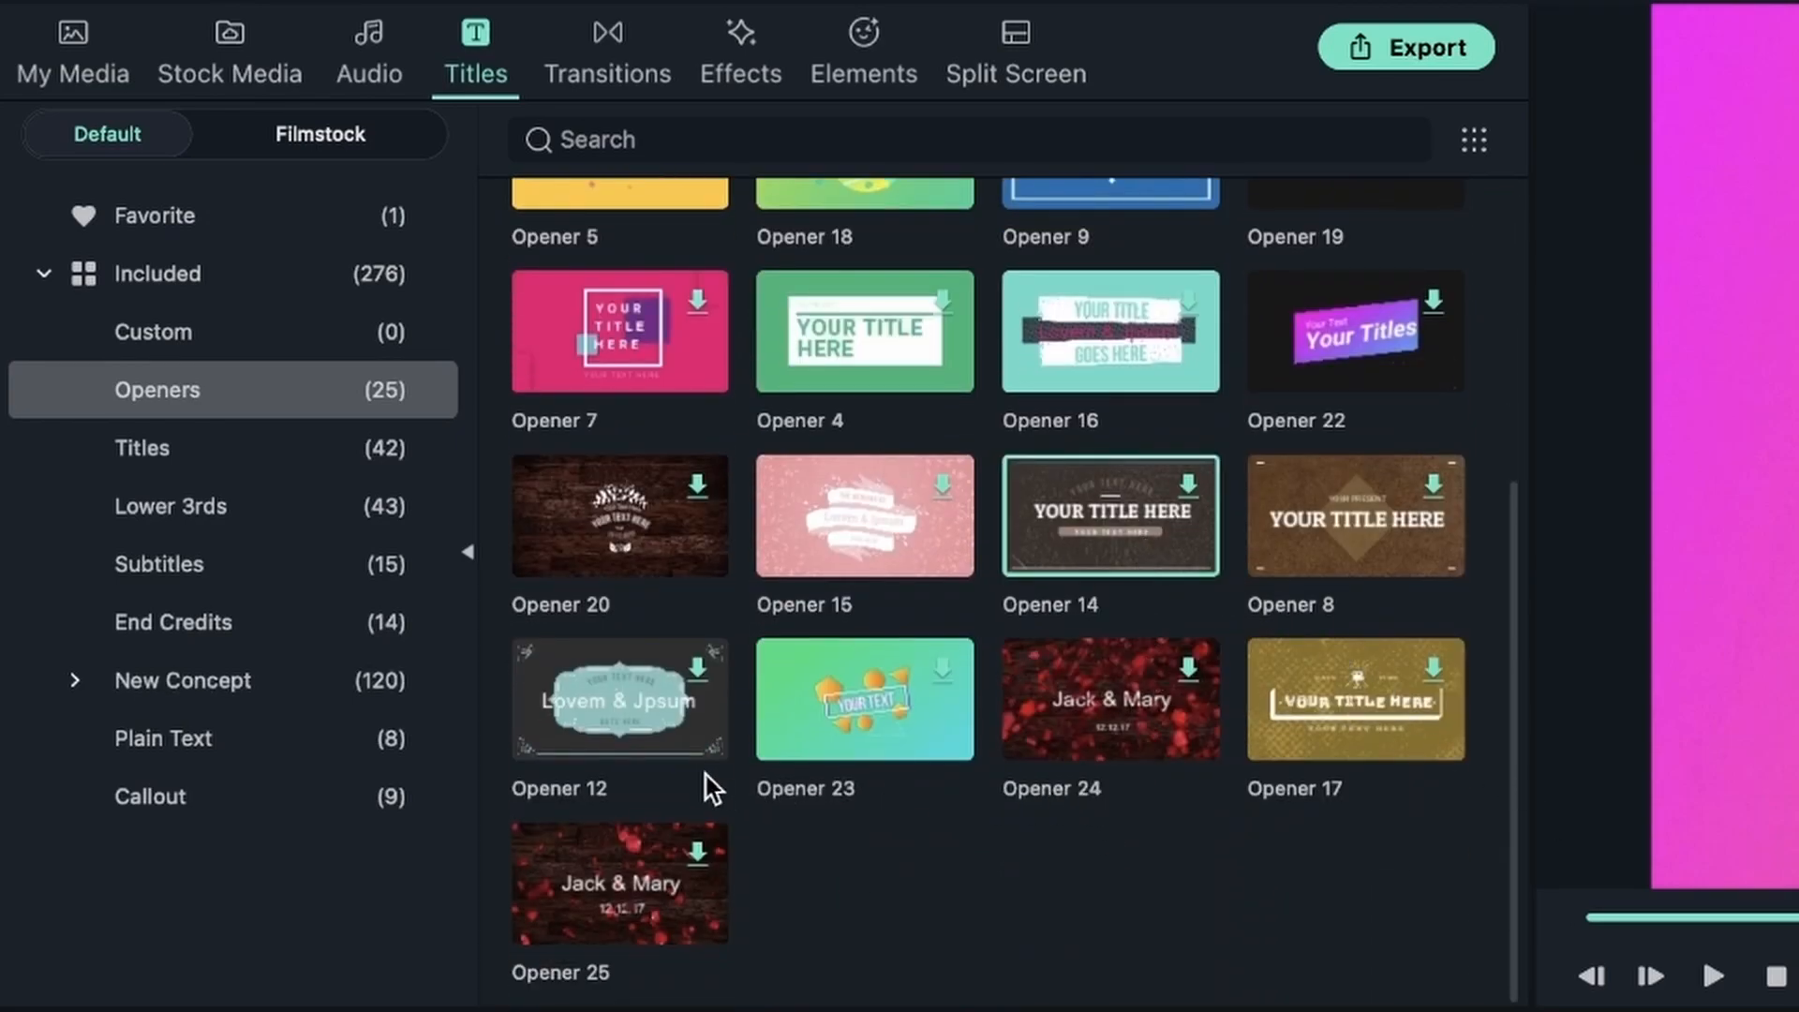
{"action": "left_click", "coordinate": [828, 518]}
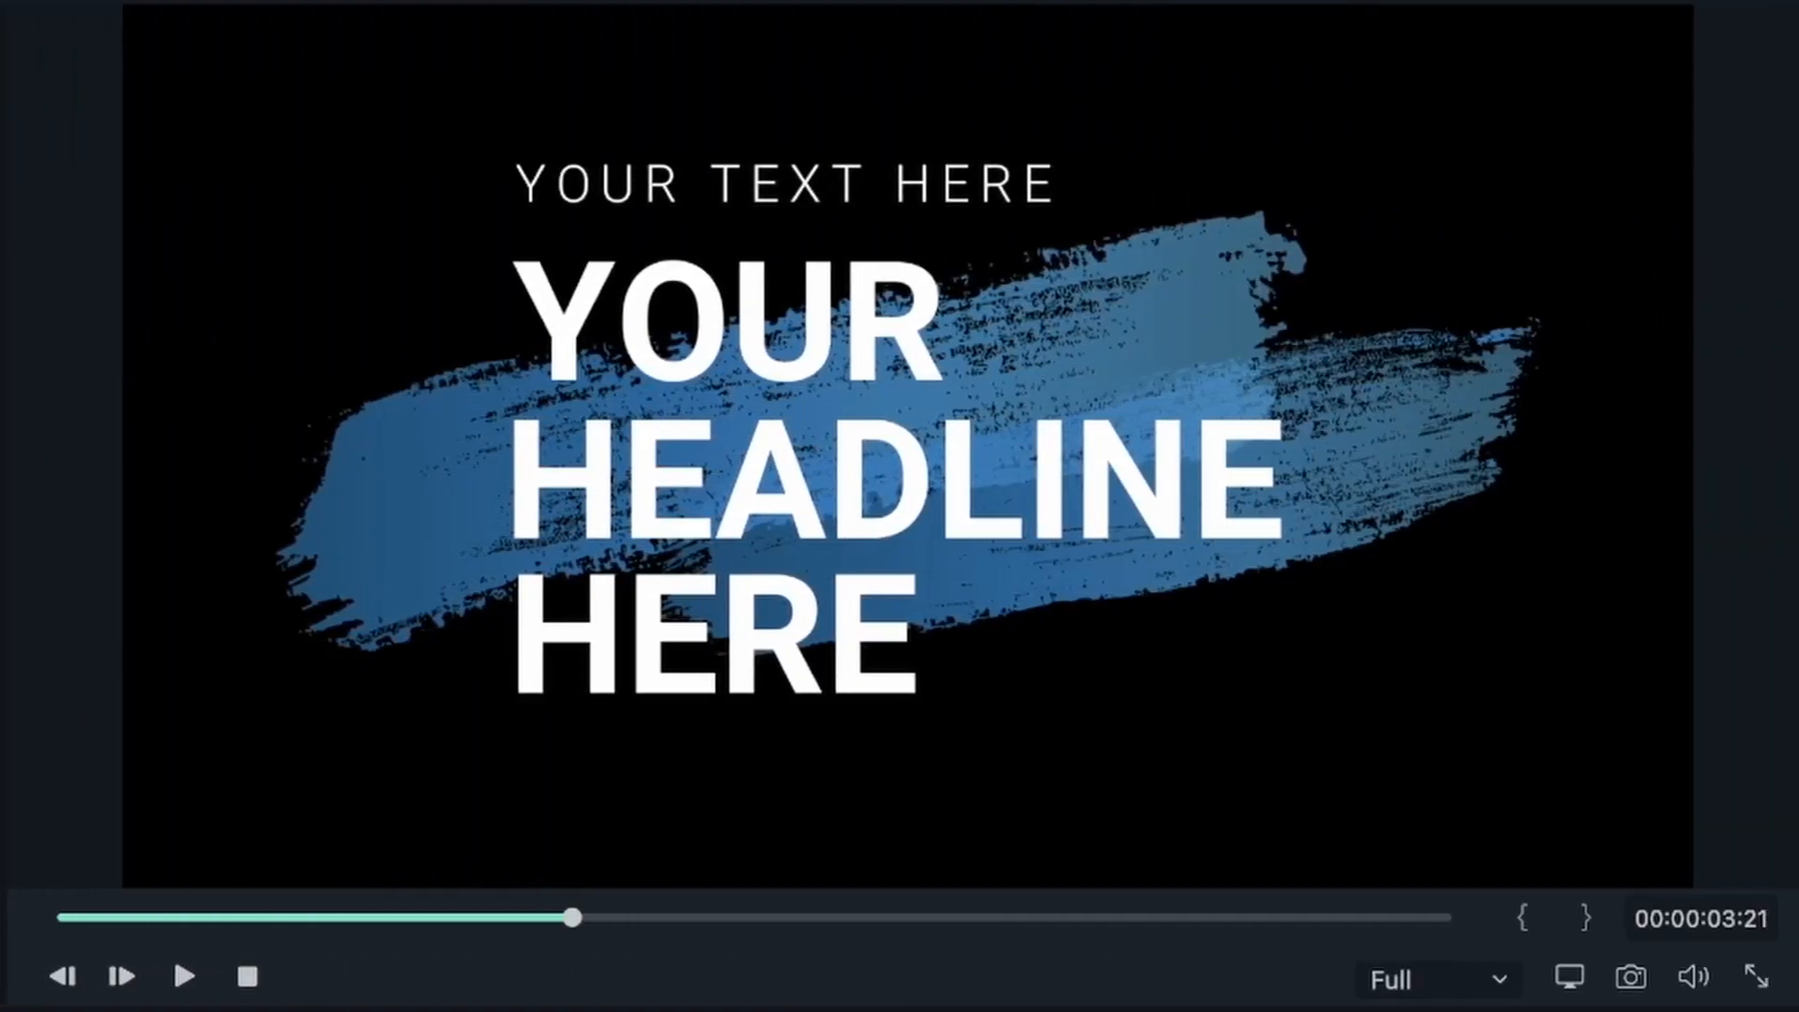
Open the Title 10 headline text for editing in the preview
{"action": "double_click", "coordinate": [1295, 364]}
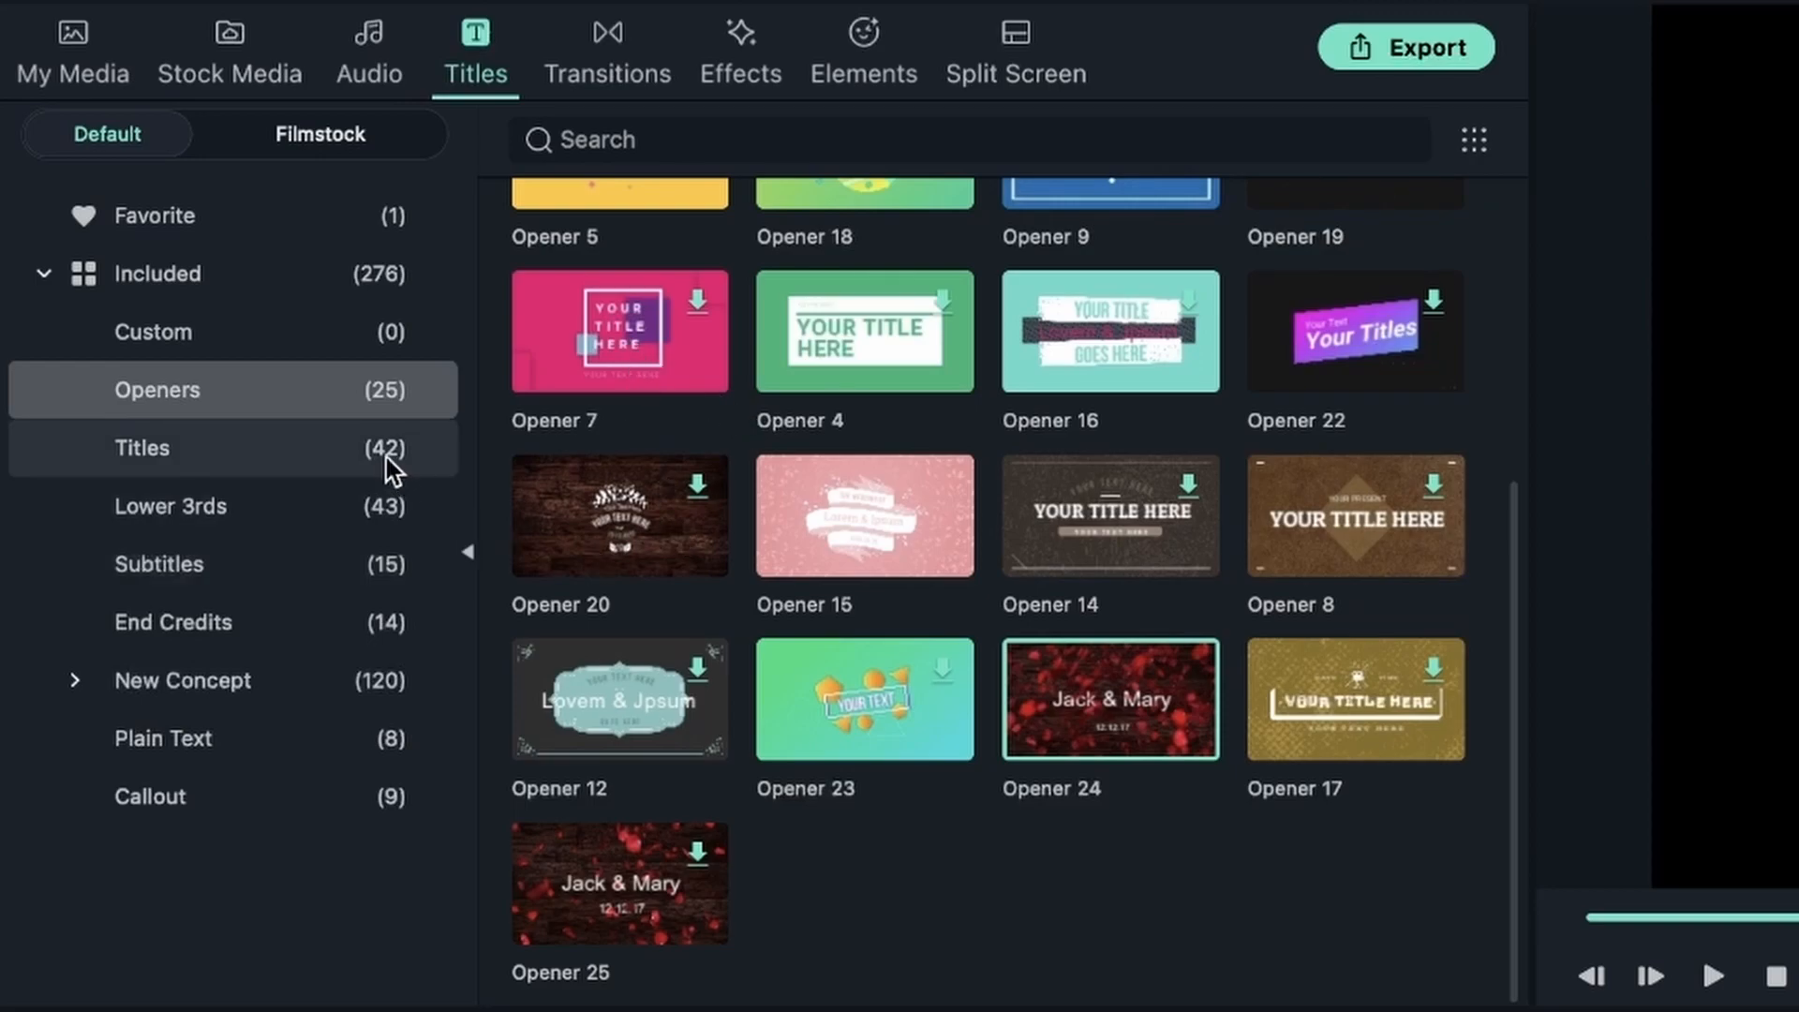
List the templates in the Titles category and delete the Title 10, Opener 5 and Opener 3 clips from track 2
{"action": "left_click", "coordinate": [341, 452]}
{"action": "scroll", "coordinate": [779, 609], "scroll_direction": "up", "scroll_amount": 5}
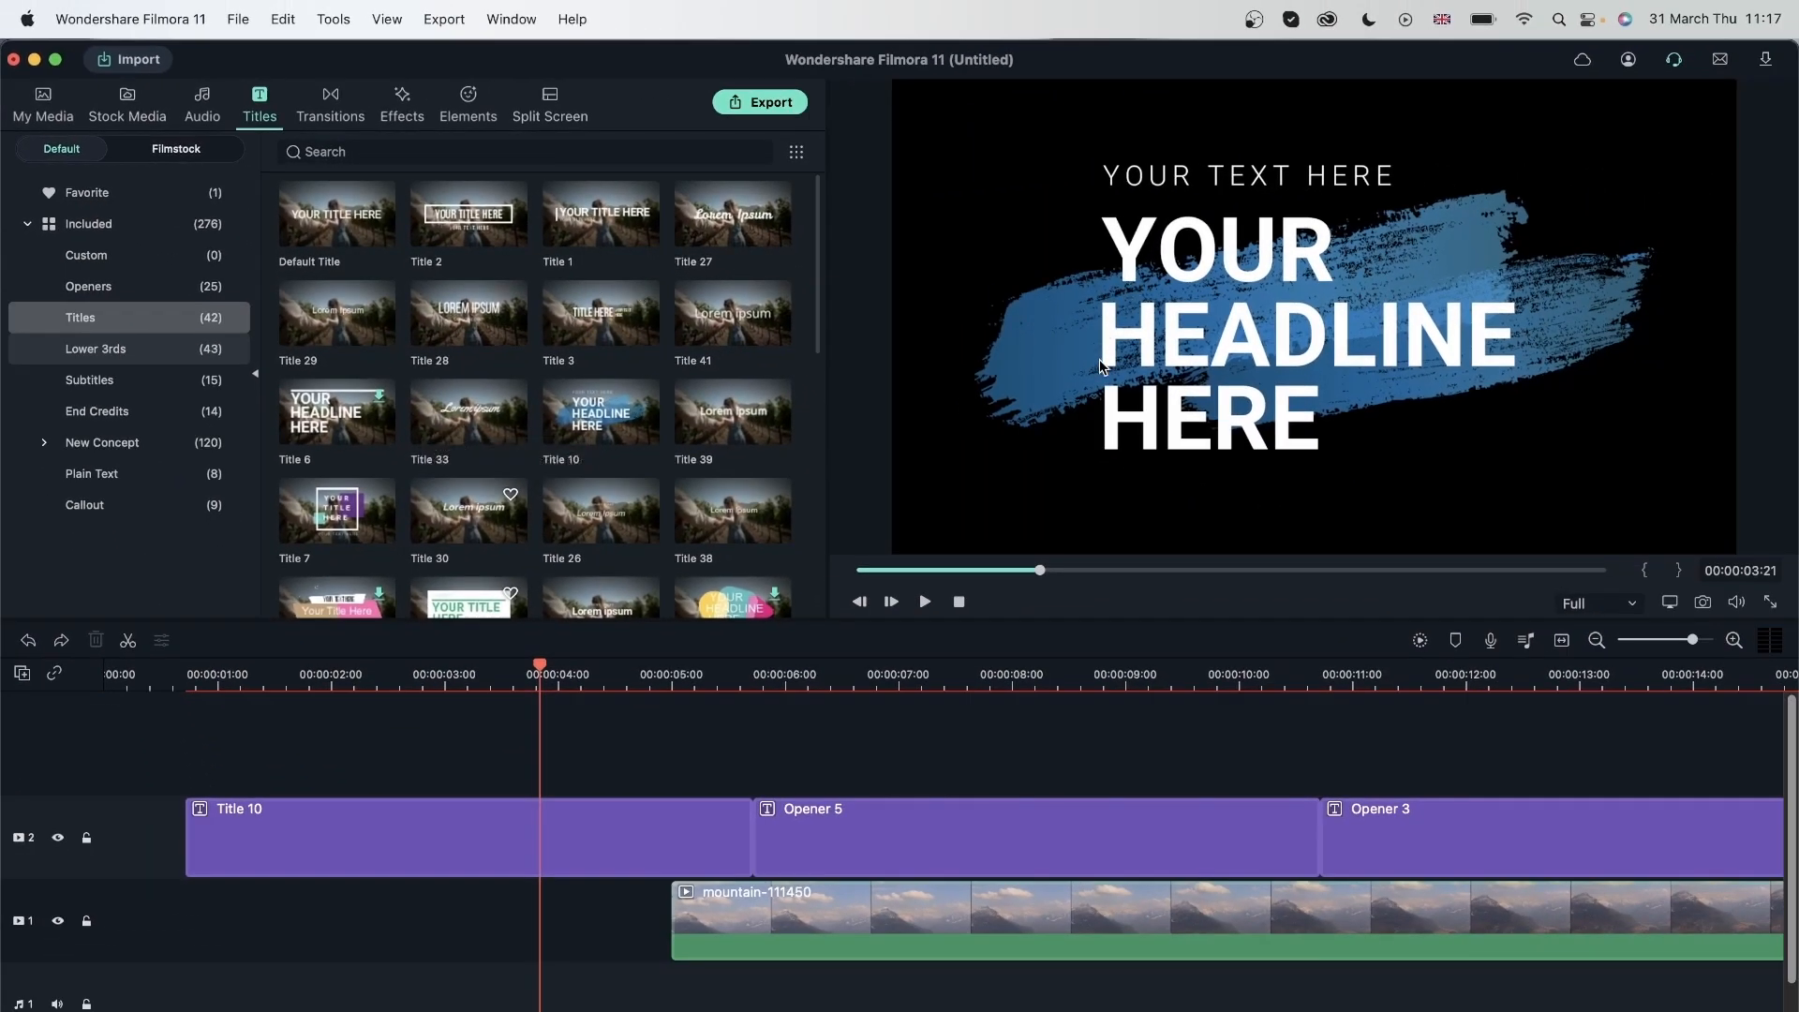
{"action": "left_click_drag", "start_coordinate": [1434, 761], "coordinate": [562, 824]}
{"action": "left_click", "coordinate": [95, 641]}
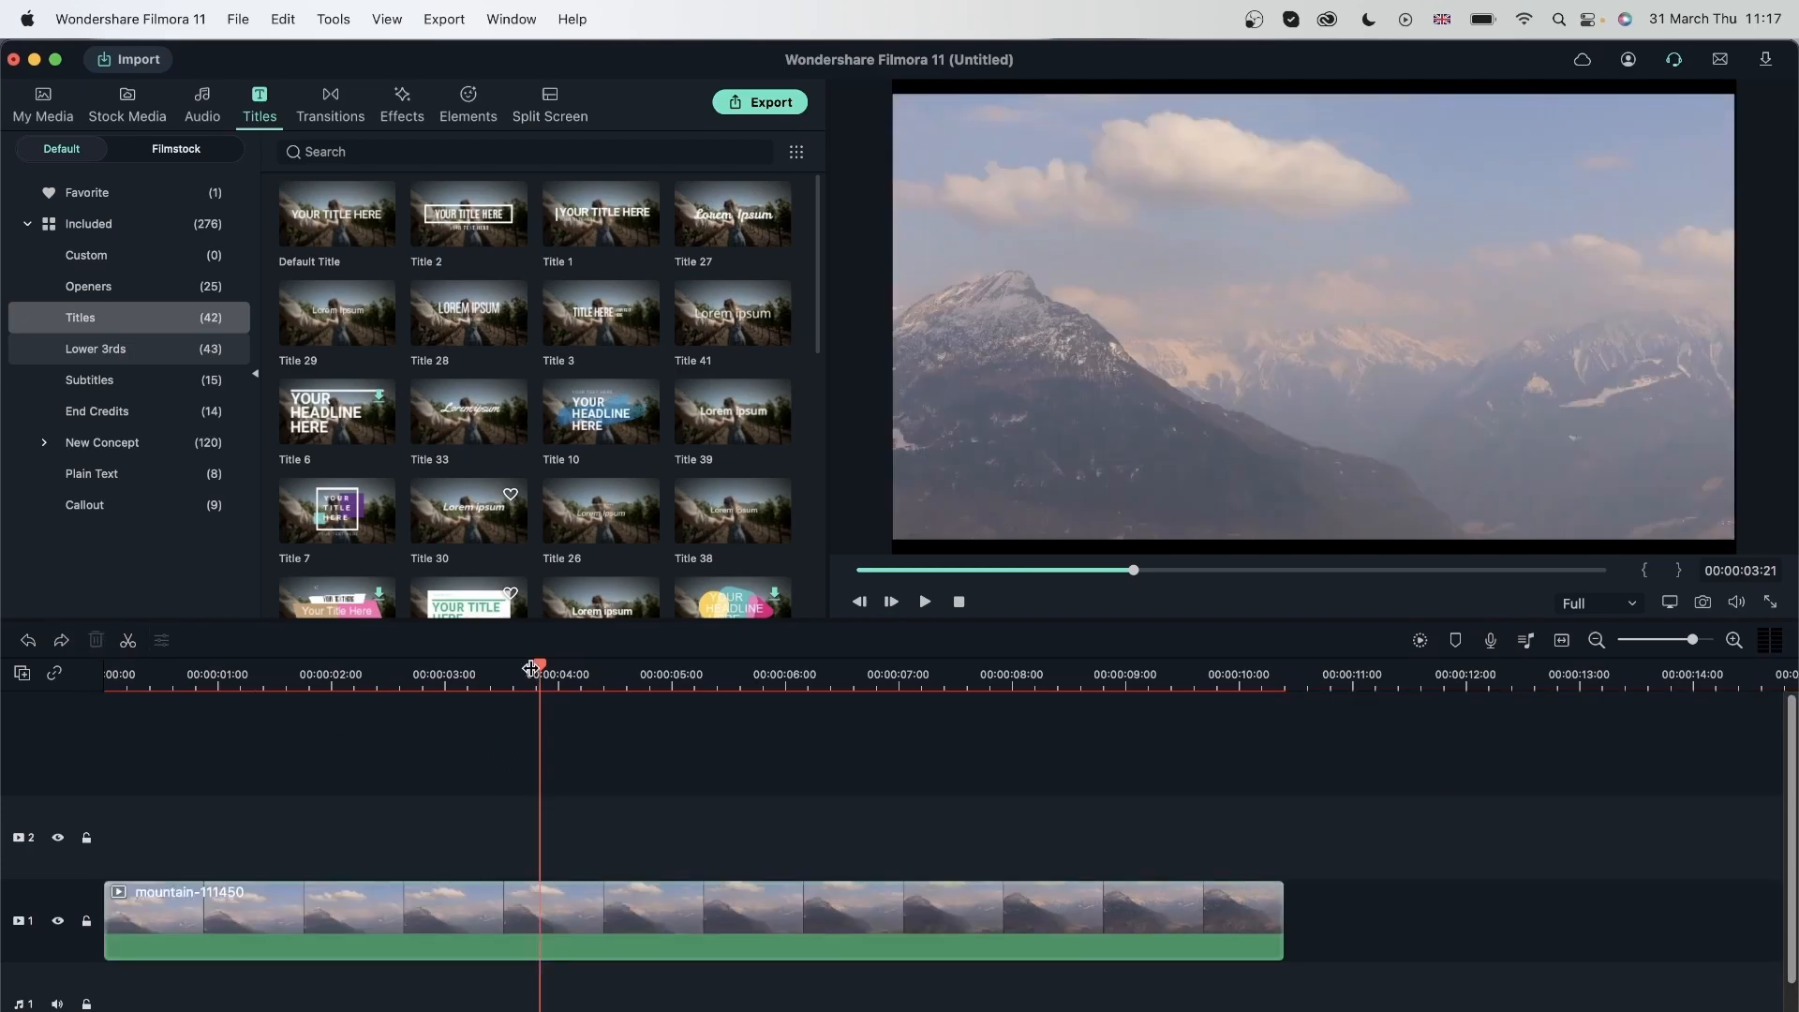
Place Title 11 on track 2 above the mountain clip at 00:00:01:14 and play it back from 00:00:01:00
{"action": "left_click_drag", "start_coordinate": [534, 675], "coordinate": [281, 668]}
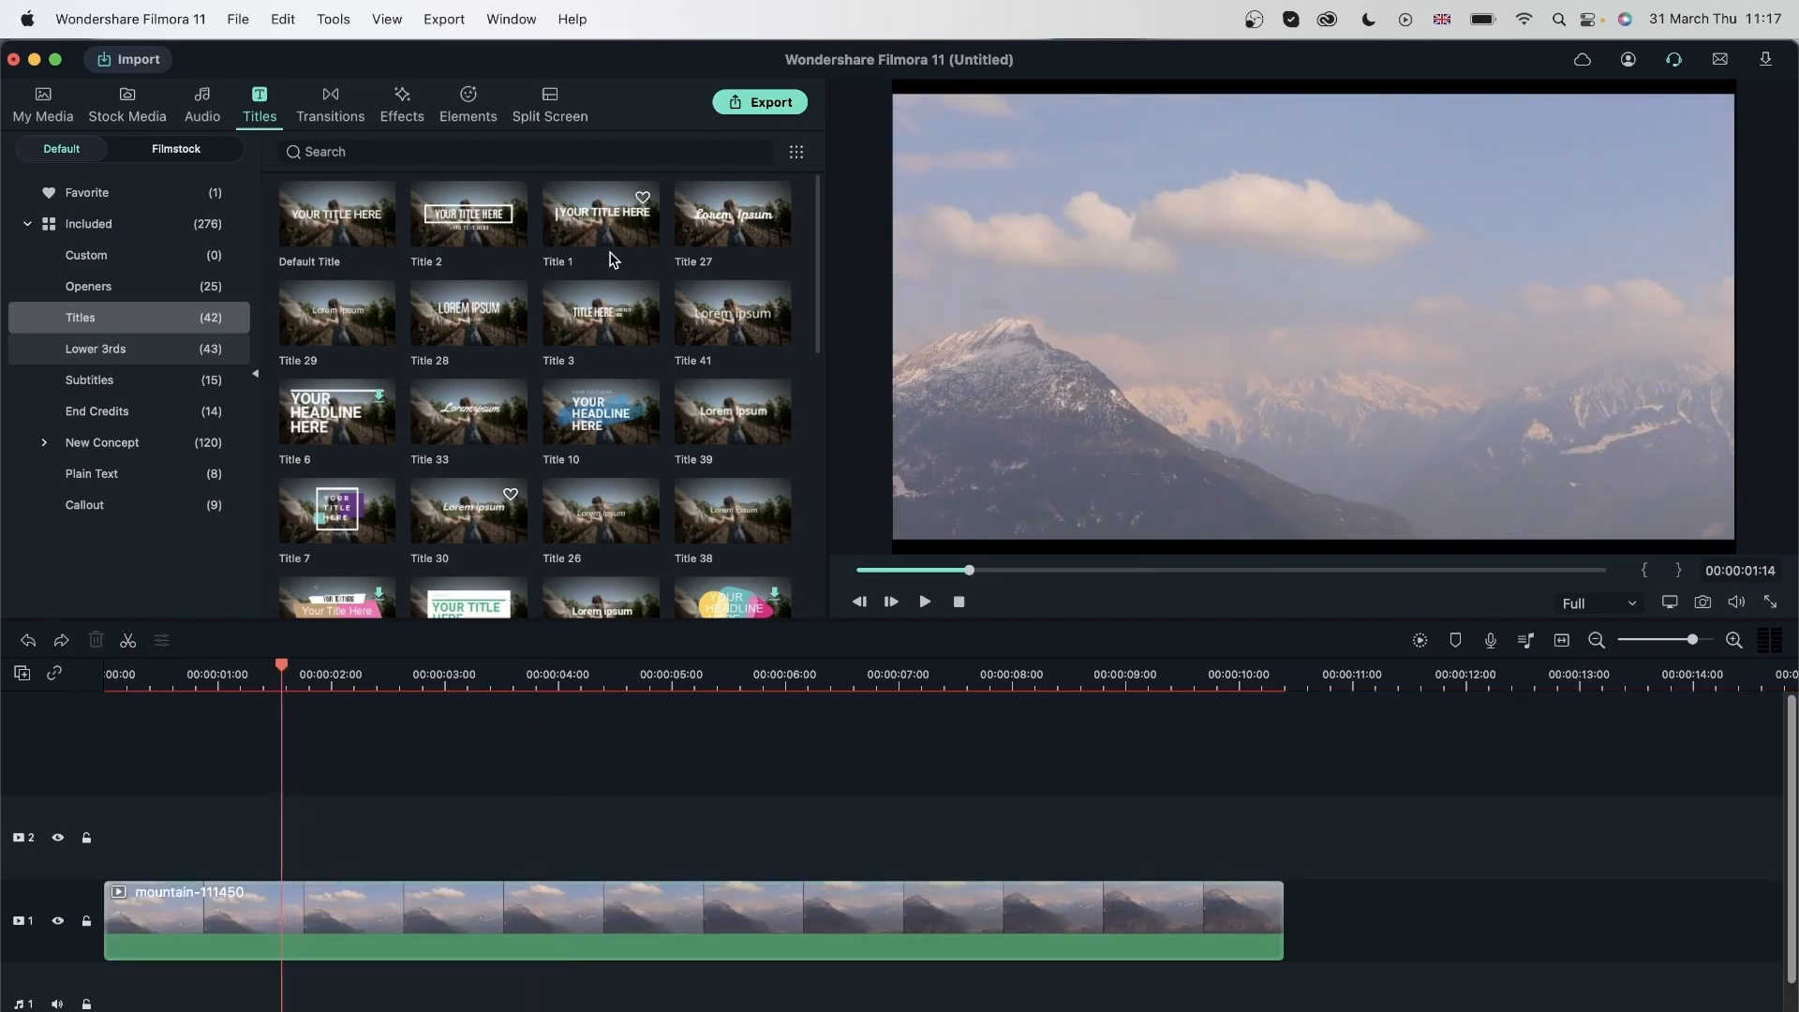
{"action": "scroll", "coordinate": [597, 506], "scroll_direction": "down", "scroll_amount": 4}
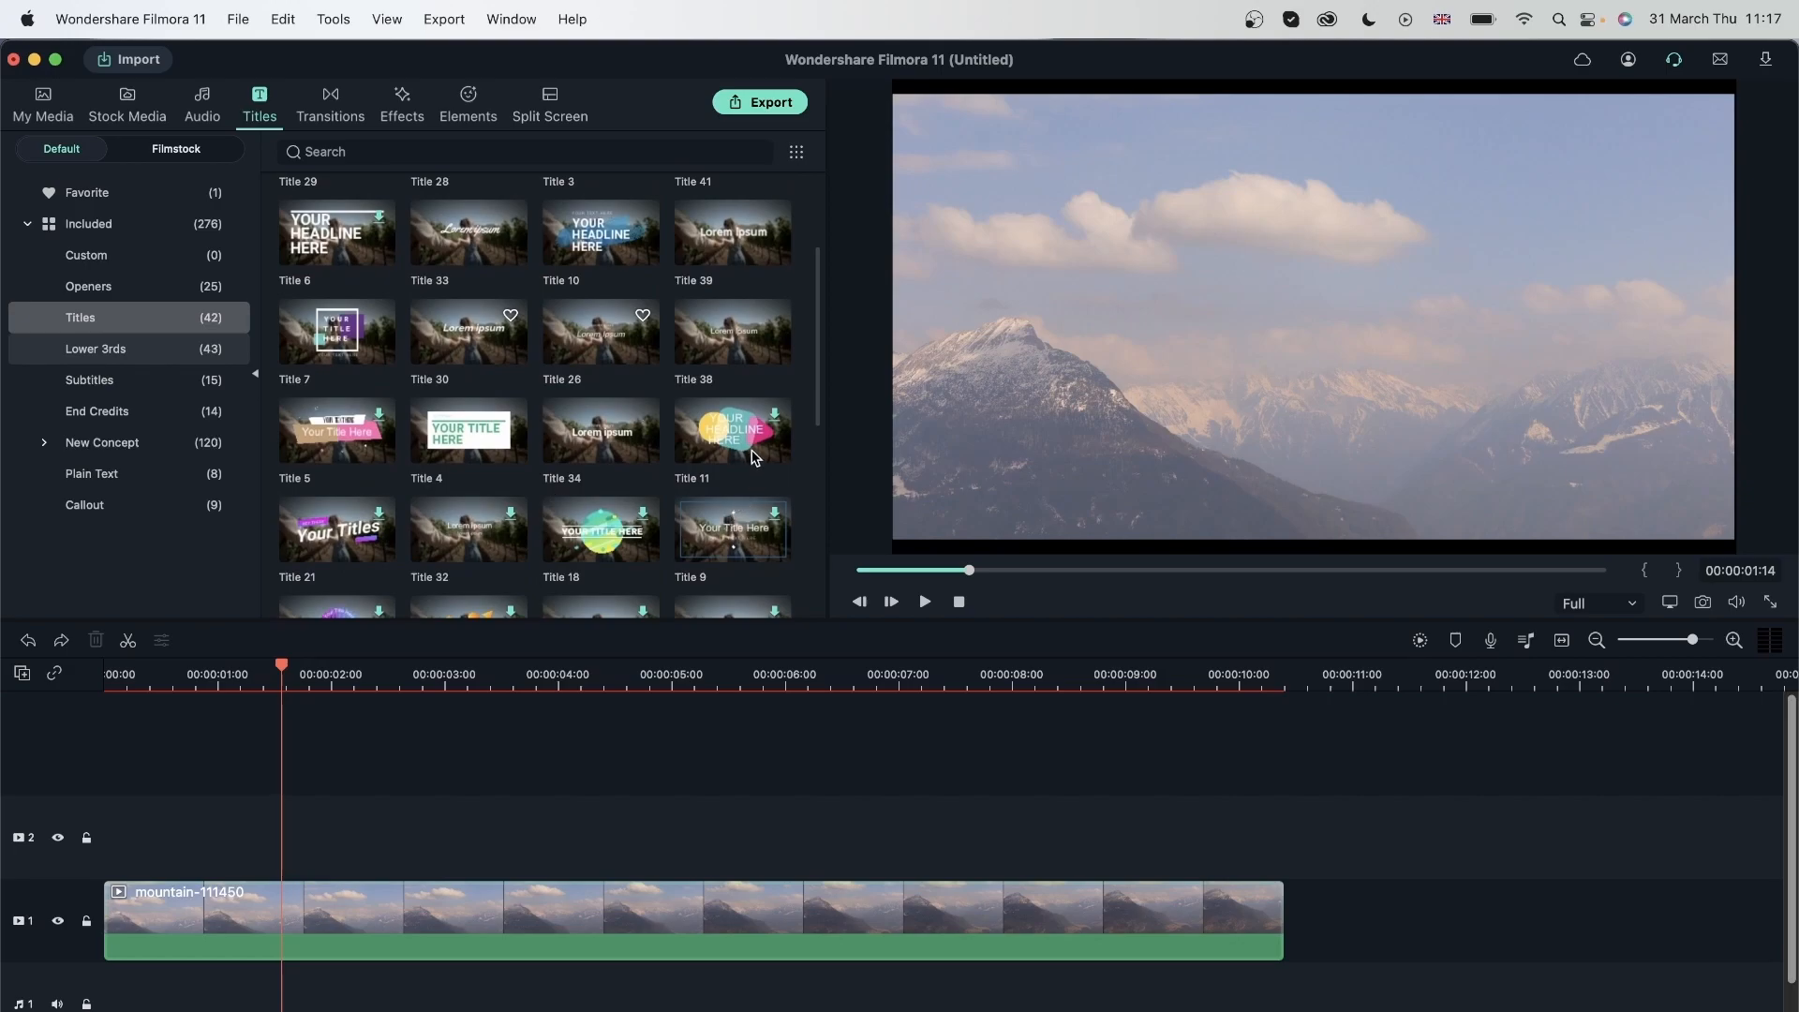
{"action": "left_click_drag", "start_coordinate": [740, 445], "coordinate": [339, 792]}
{"action": "left_click", "coordinate": [424, 676]}
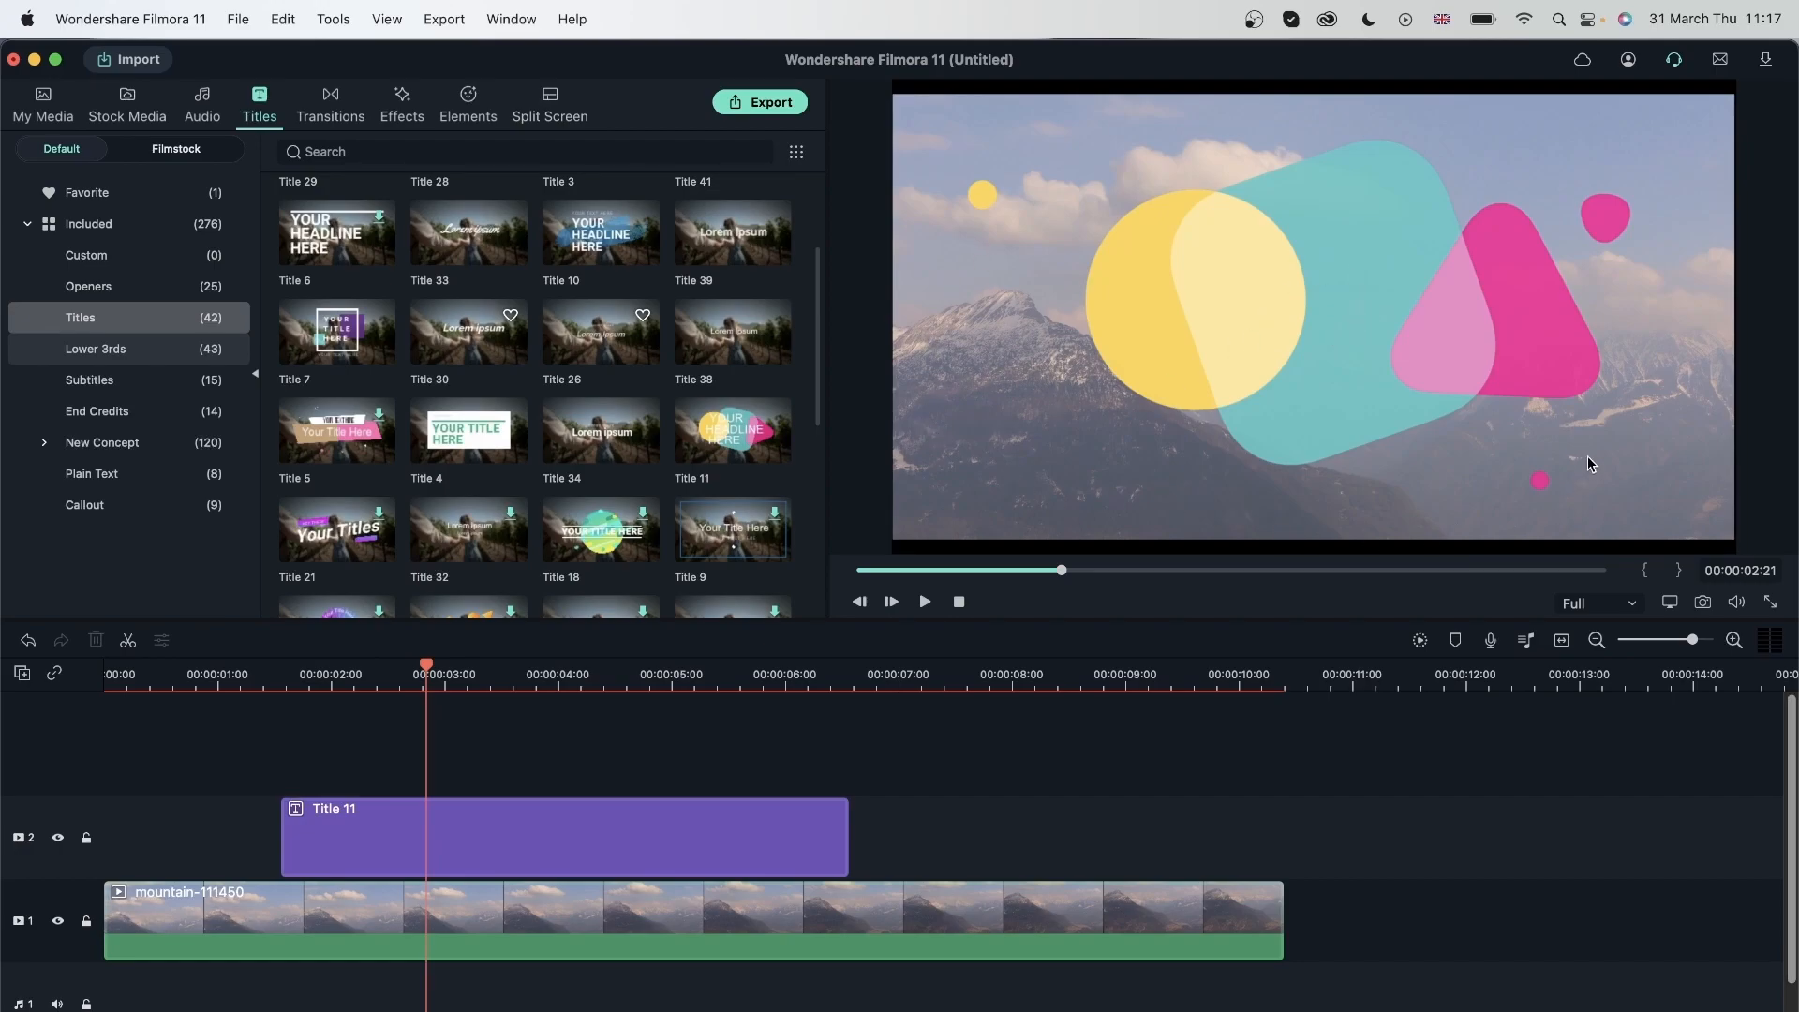
{"action": "left_click_drag", "start_coordinate": [426, 667], "coordinate": [218, 738]}
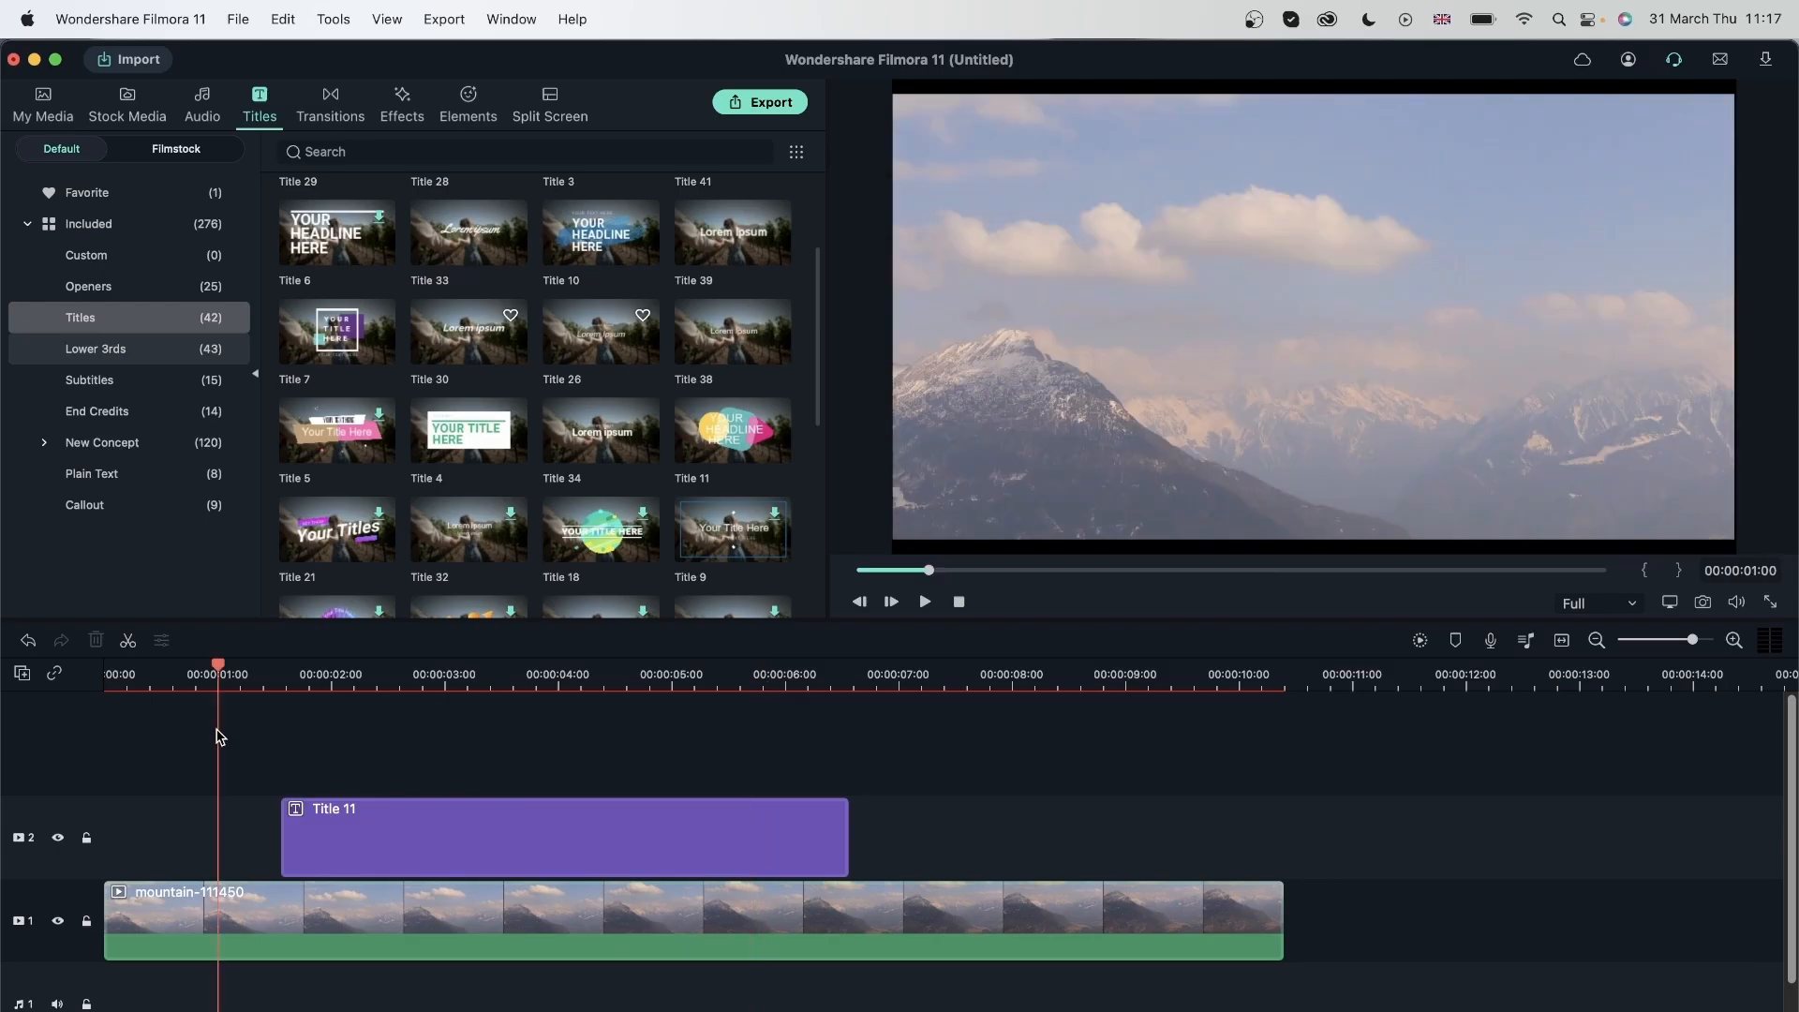
{"action": "key", "text": "space"}
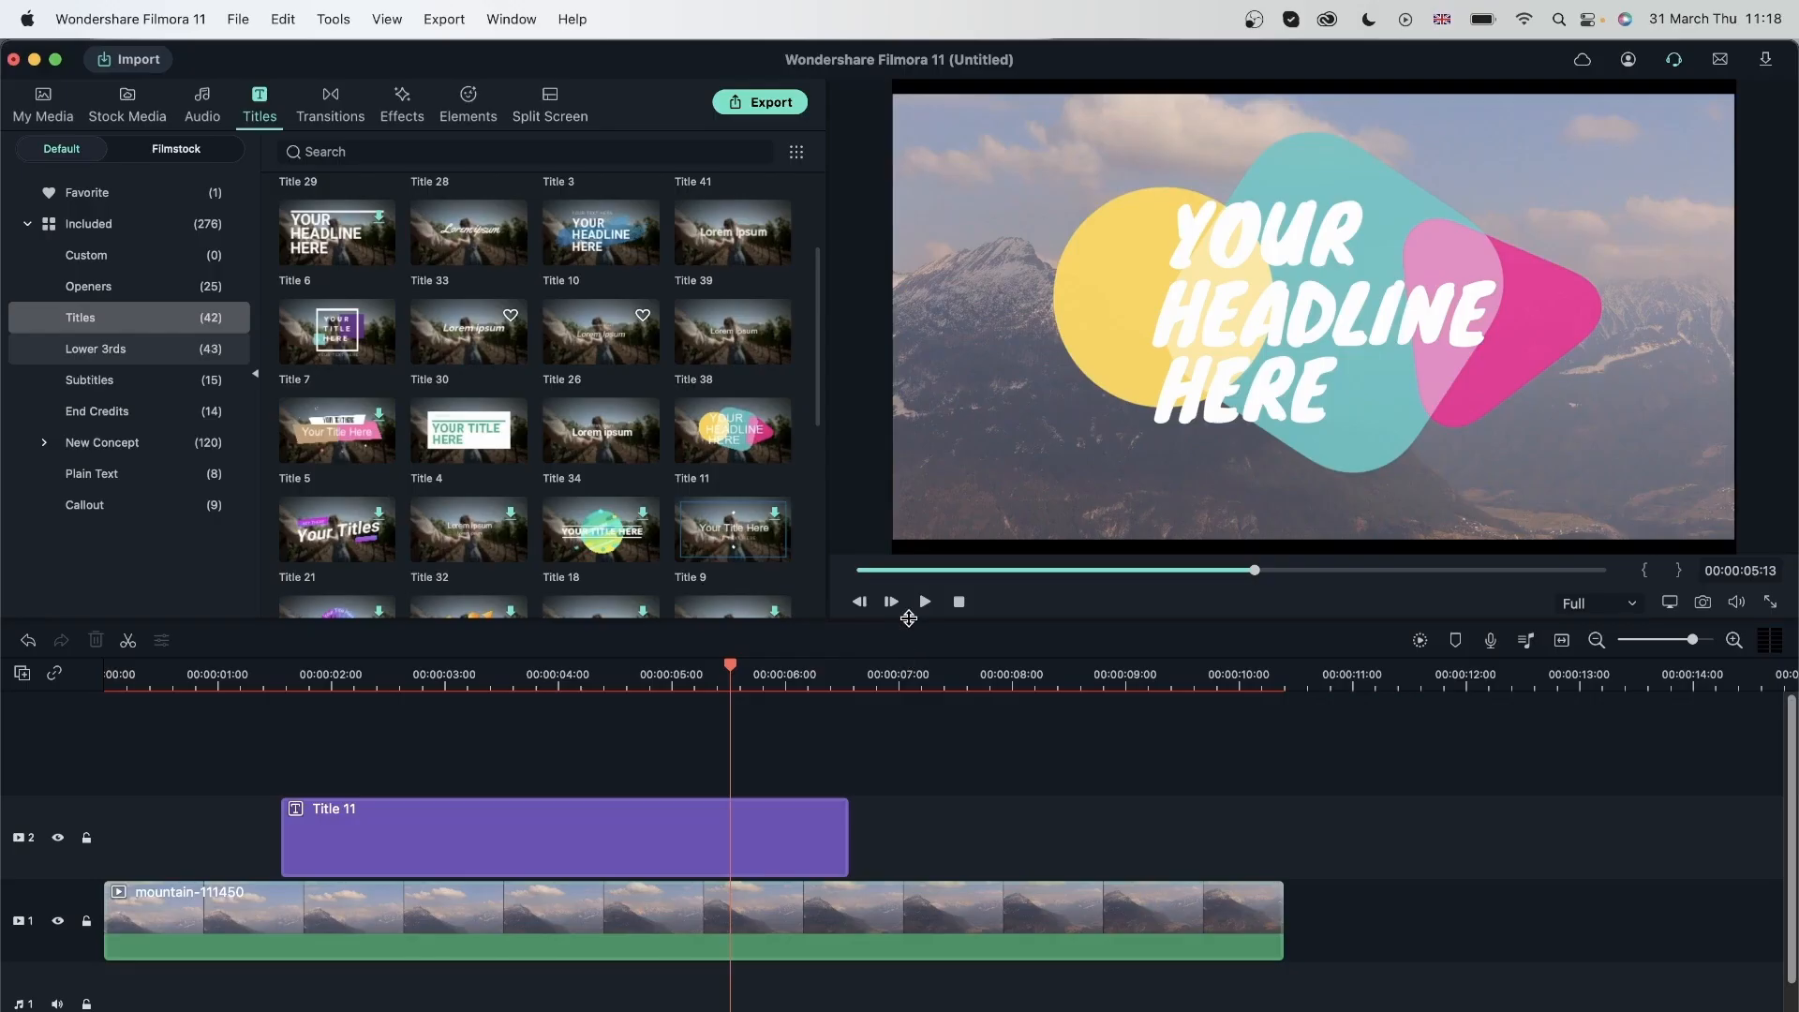
Delete the Title 11 clip, place Title 30 on track 2 above the mountain clip, and play it back from 00:00:04:05
{"action": "left_click", "coordinate": [627, 839]}
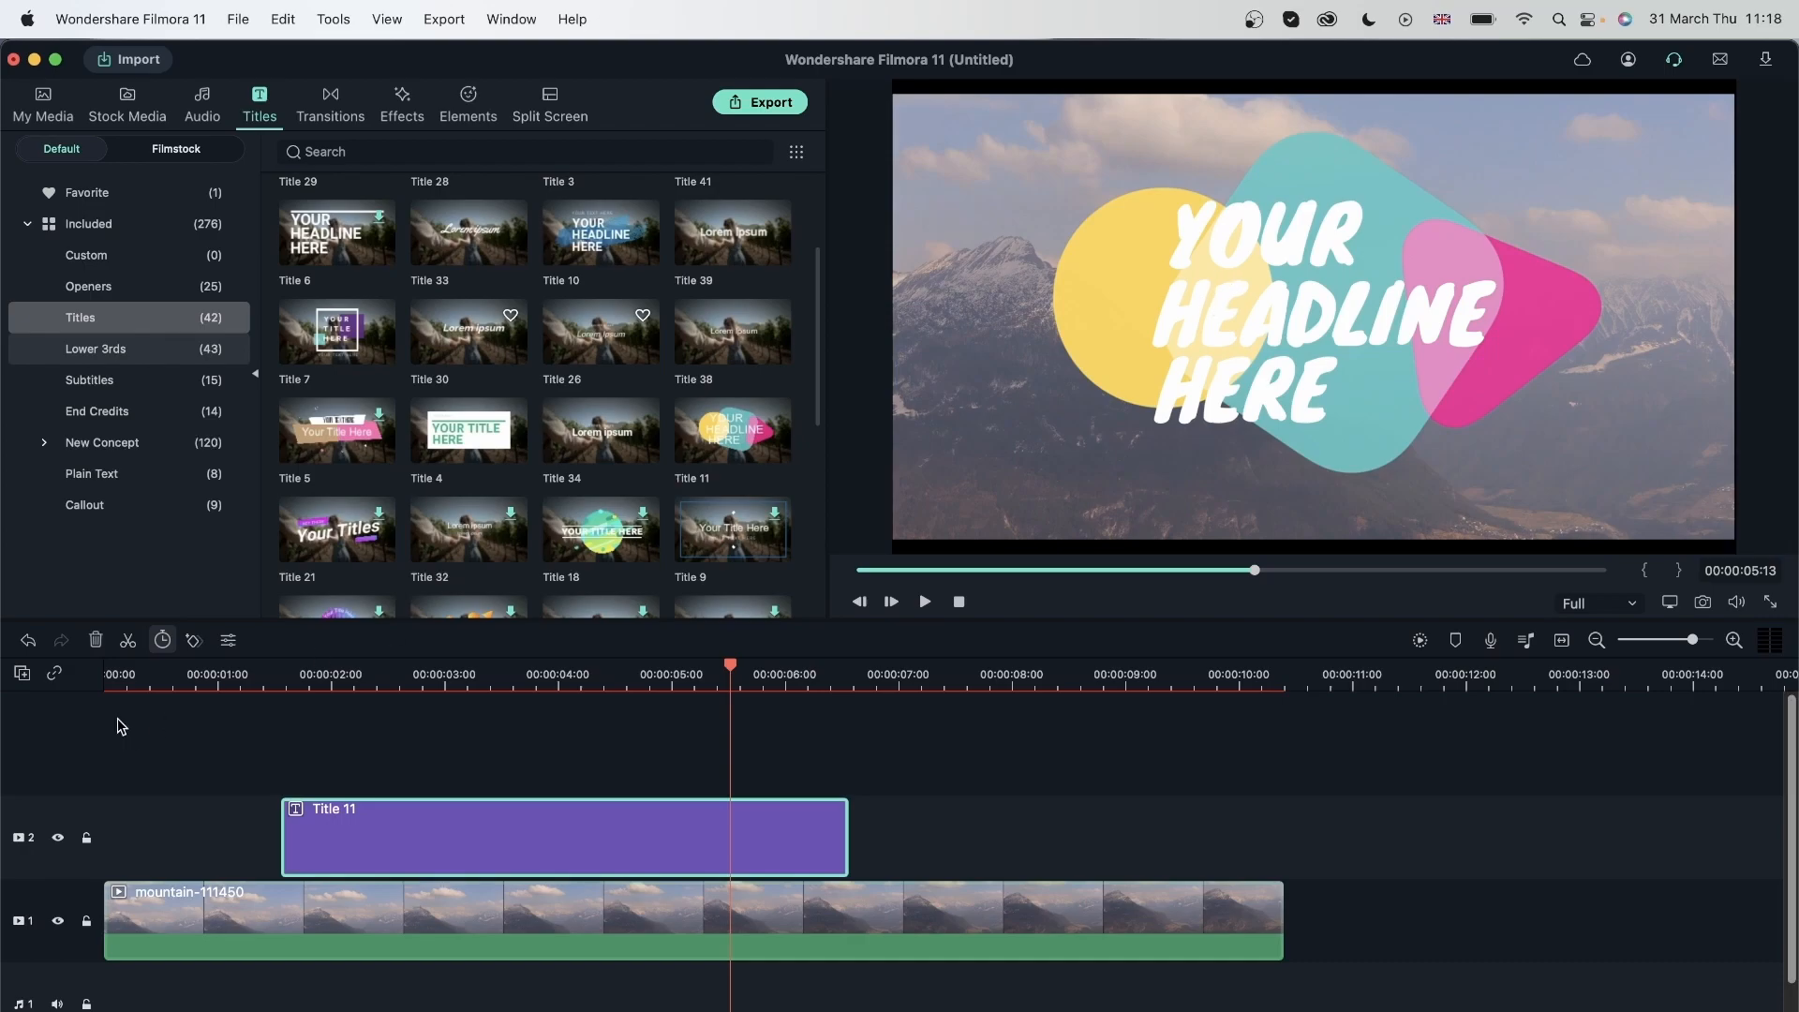
{"action": "left_click", "coordinate": [100, 640]}
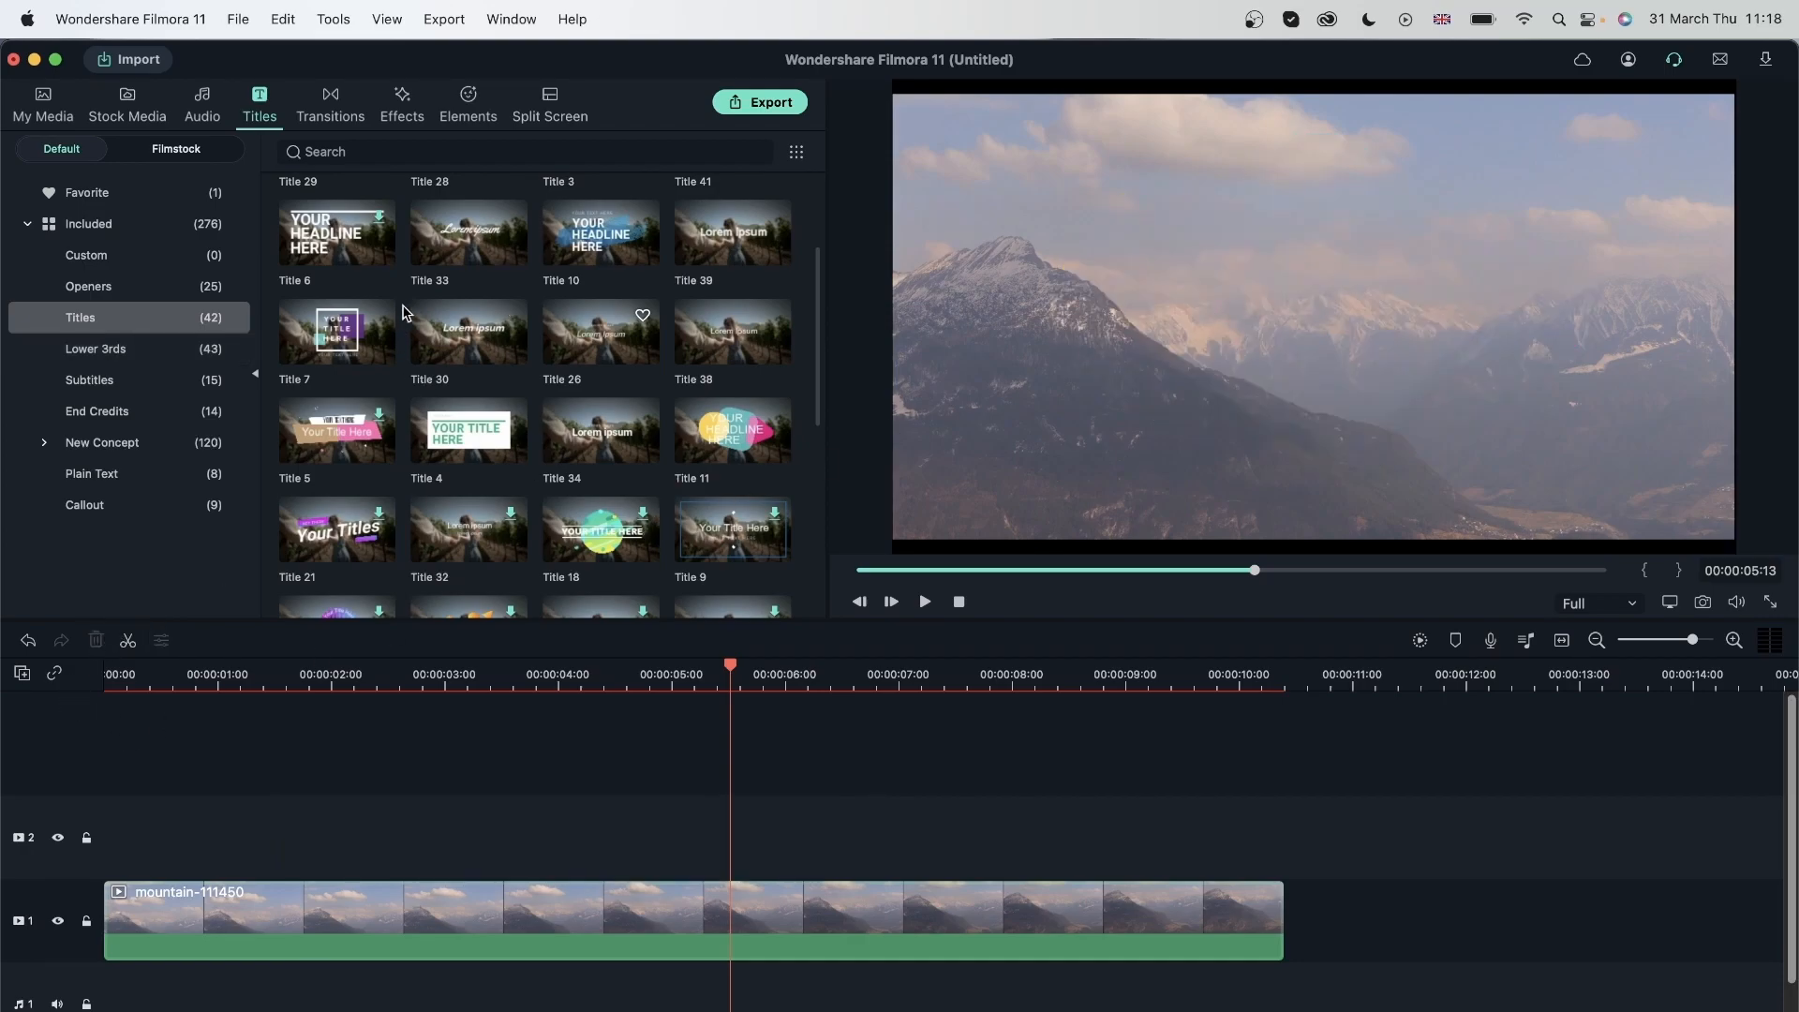
{"action": "left_click_drag", "start_coordinate": [460, 345], "coordinate": [631, 849]}
{"action": "left_click", "coordinate": [582, 675]}
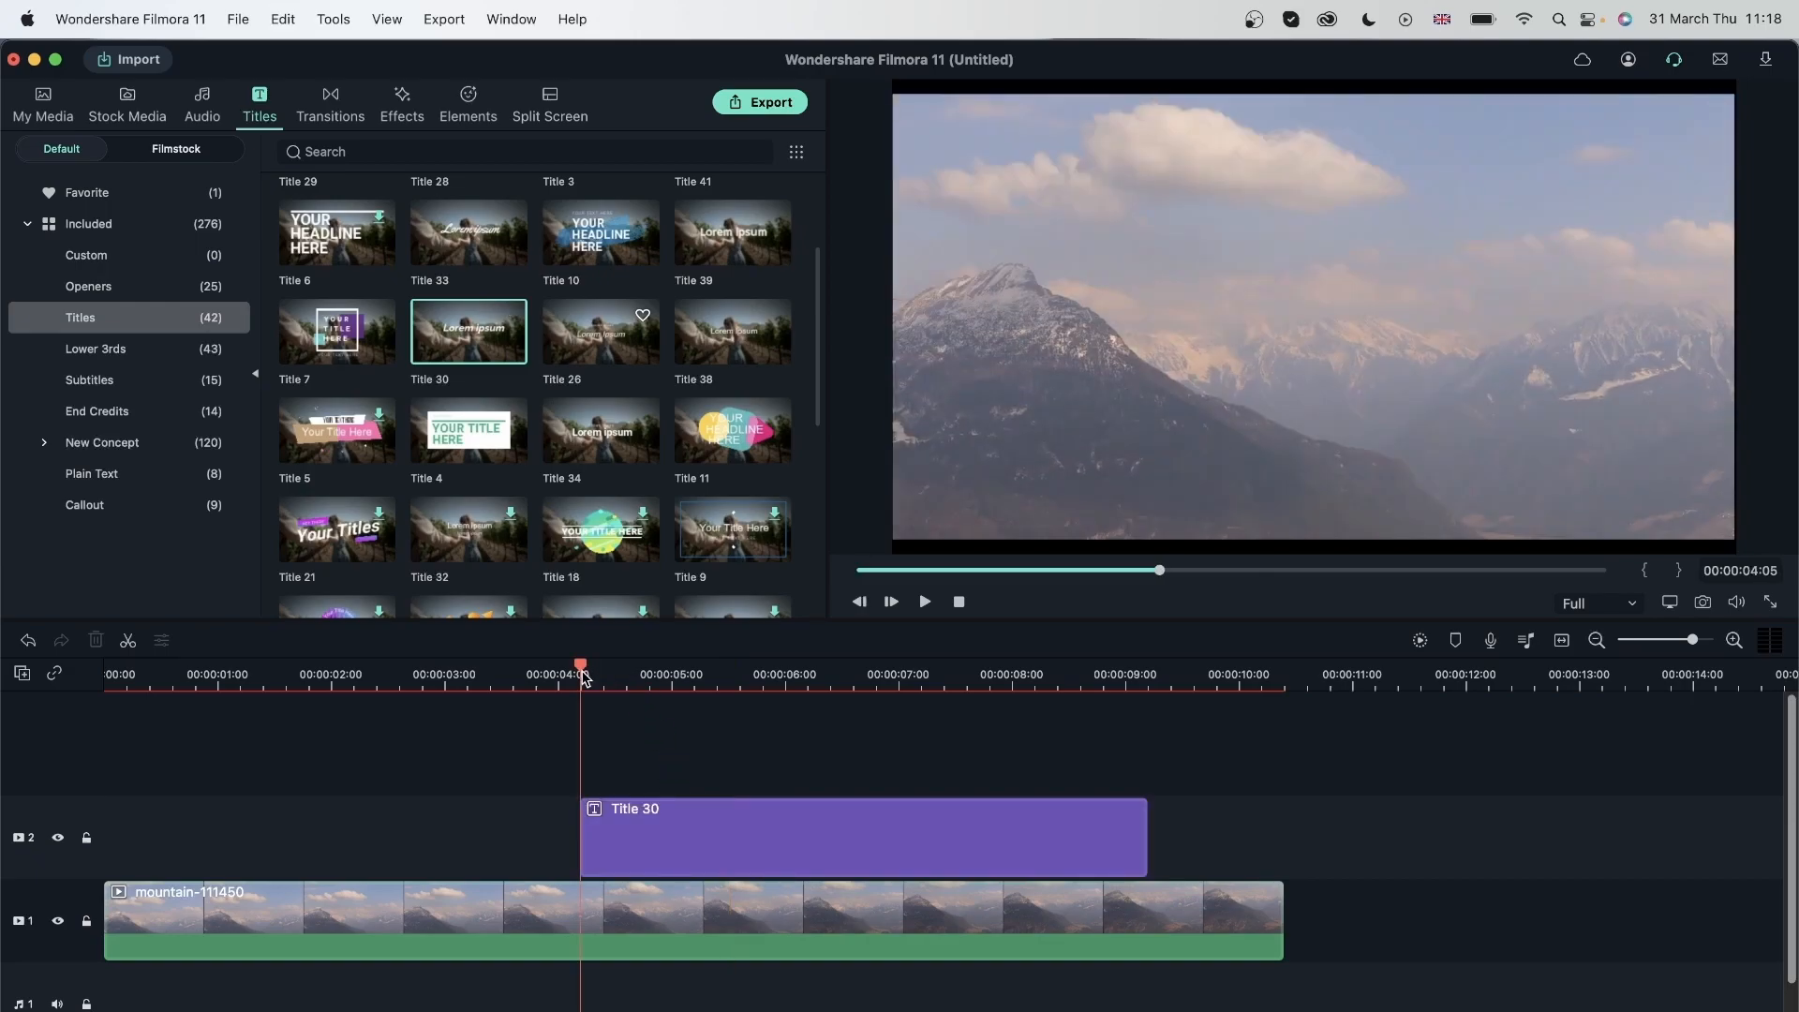
{"action": "key", "text": "space"}
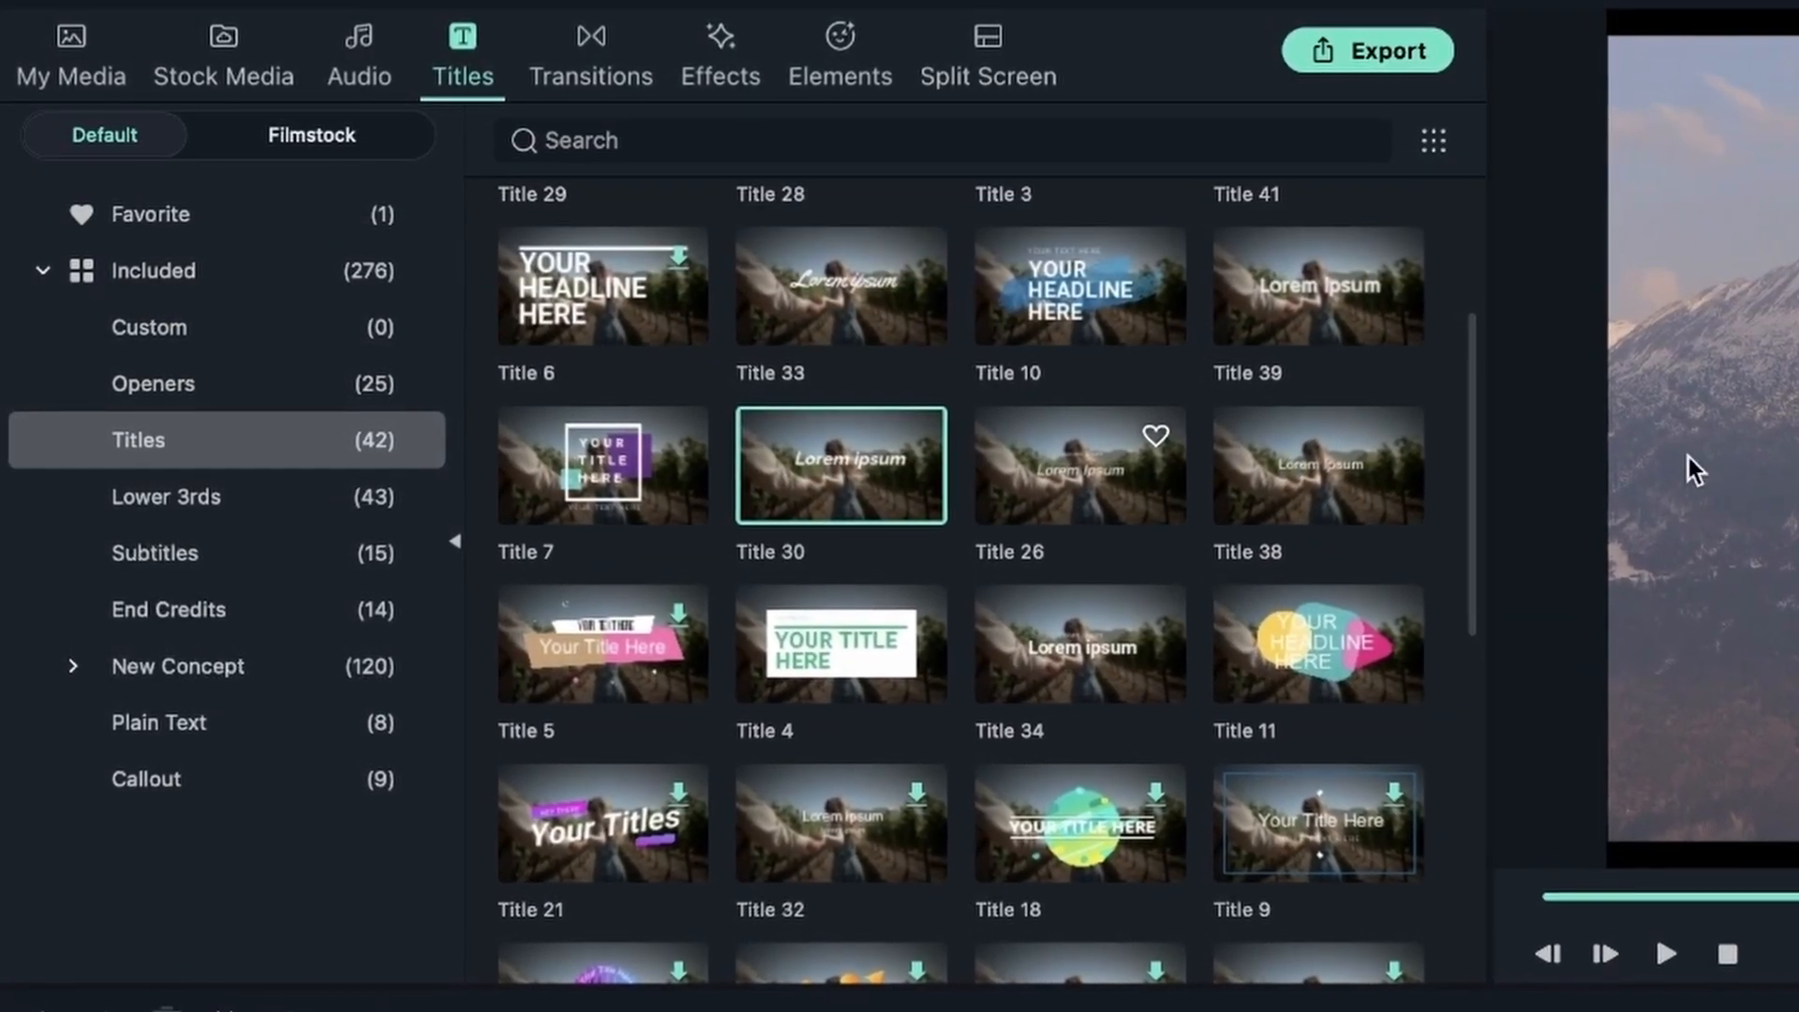
Place Lower Third 1 from the Lower 3rds category on track 2 above the mountain clip and preview it from just before its start
{"action": "scroll", "coordinate": [1098, 684], "scroll_direction": "down", "scroll_amount": 10}
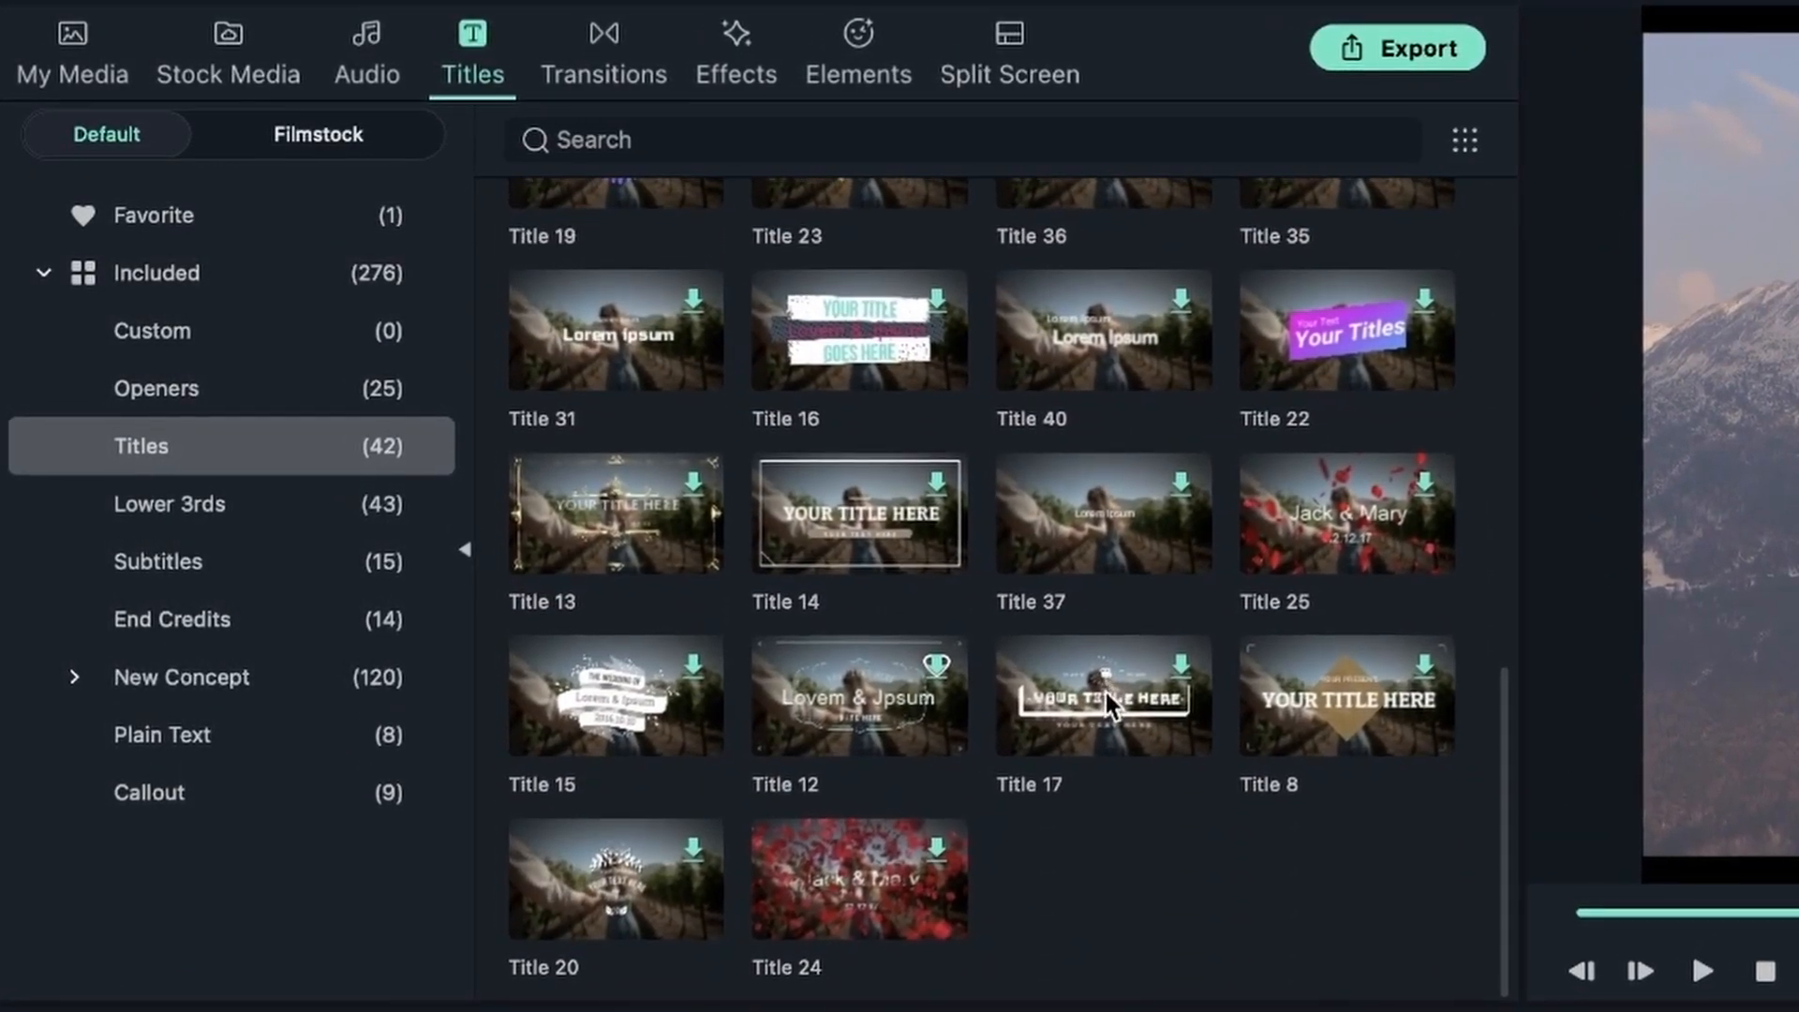
{"action": "scroll", "coordinate": [1106, 693], "scroll_direction": "up", "scroll_amount": 15}
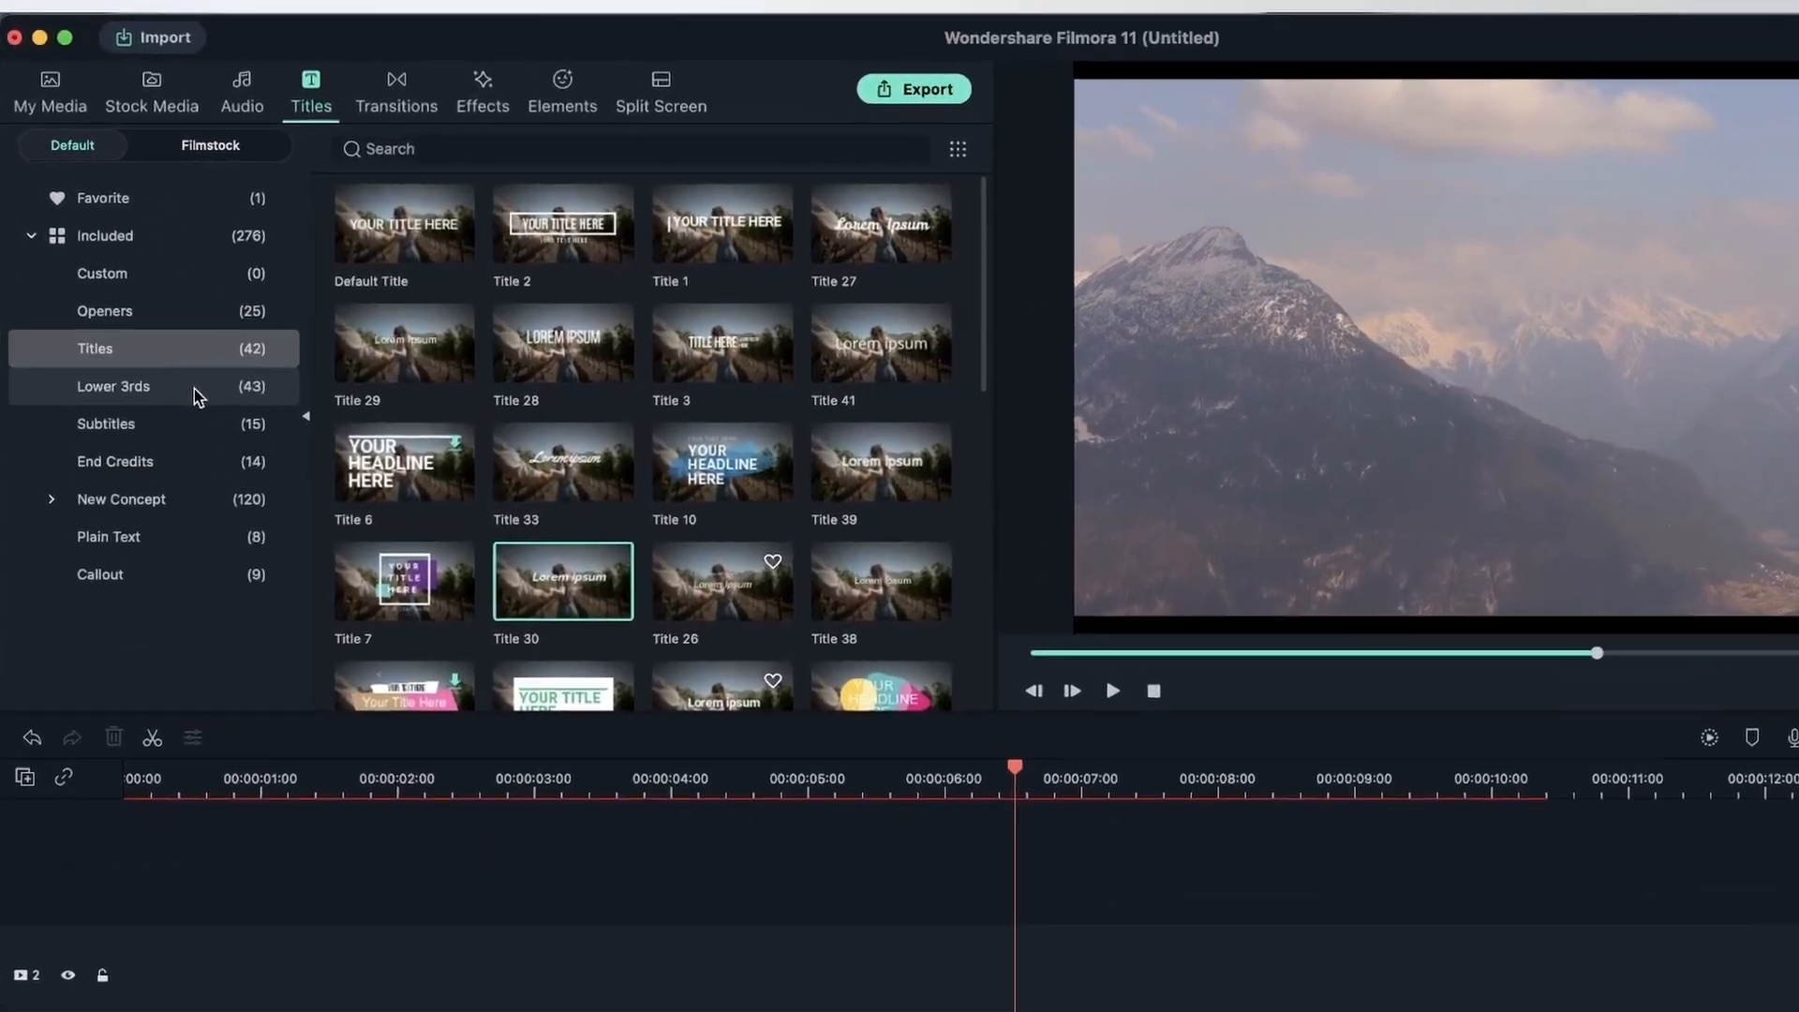
{"action": "left_click", "coordinate": [170, 506]}
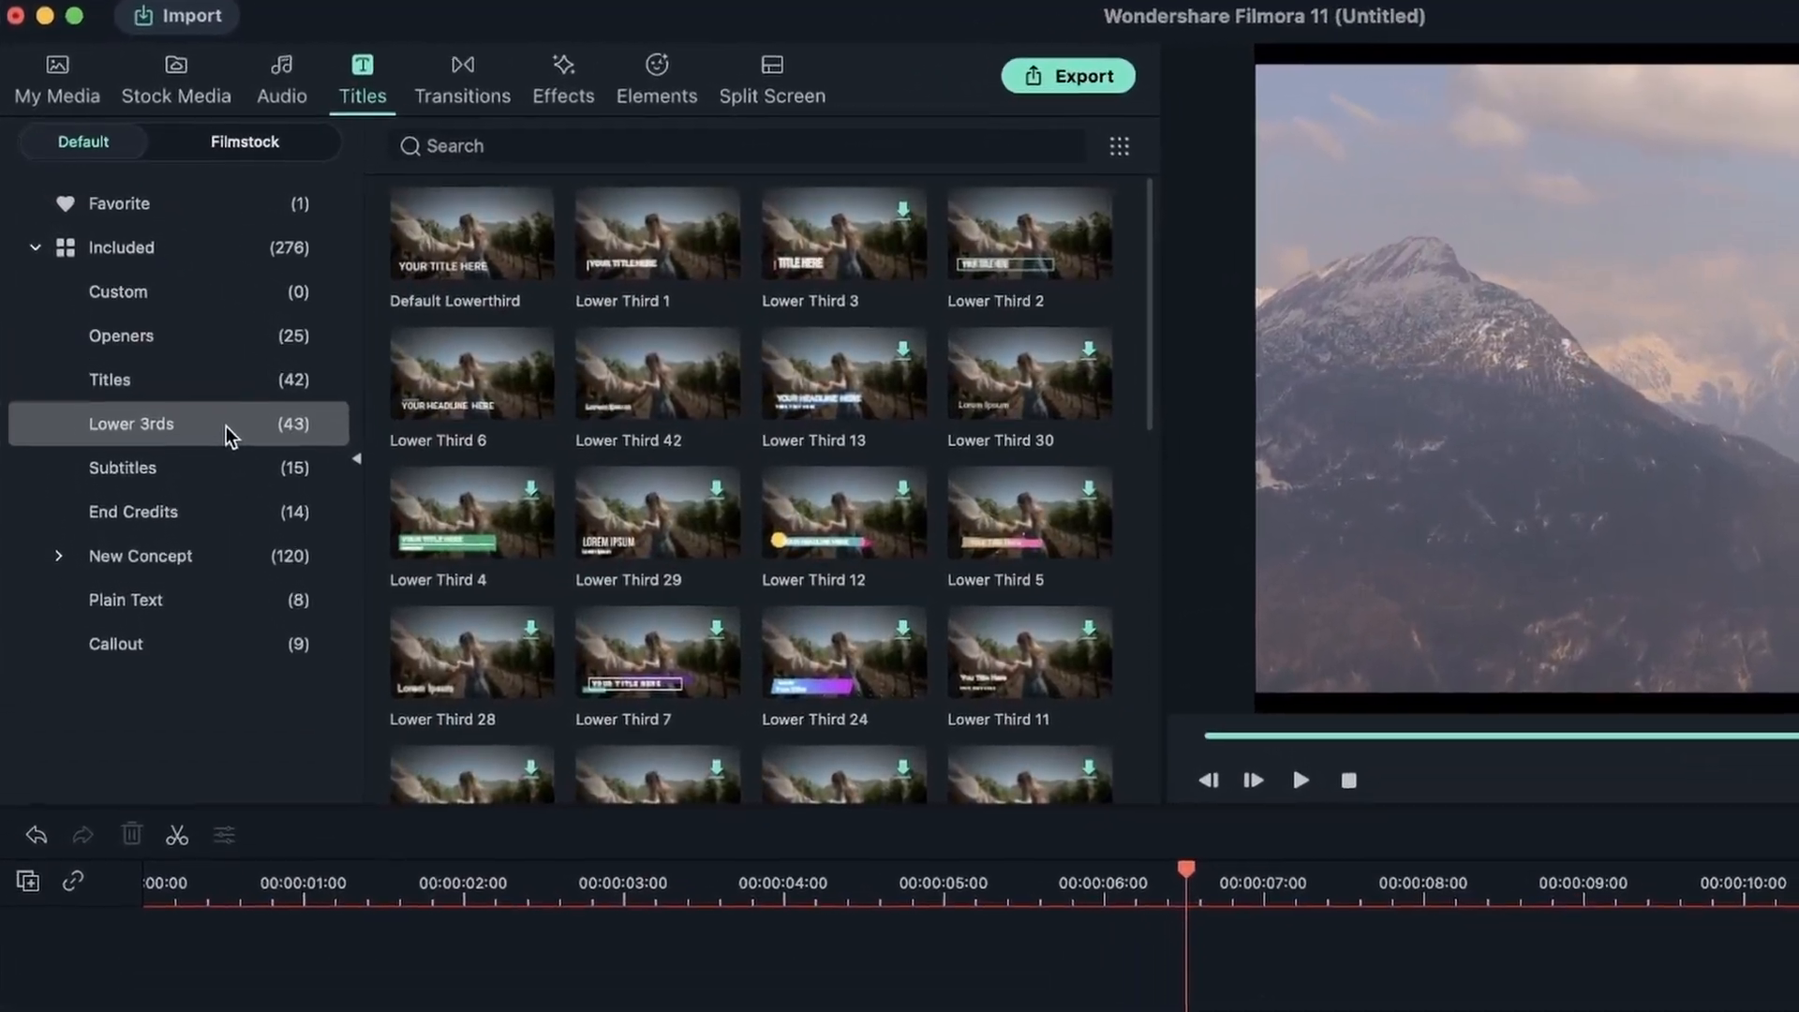
{"action": "left_click", "coordinate": [683, 262]}
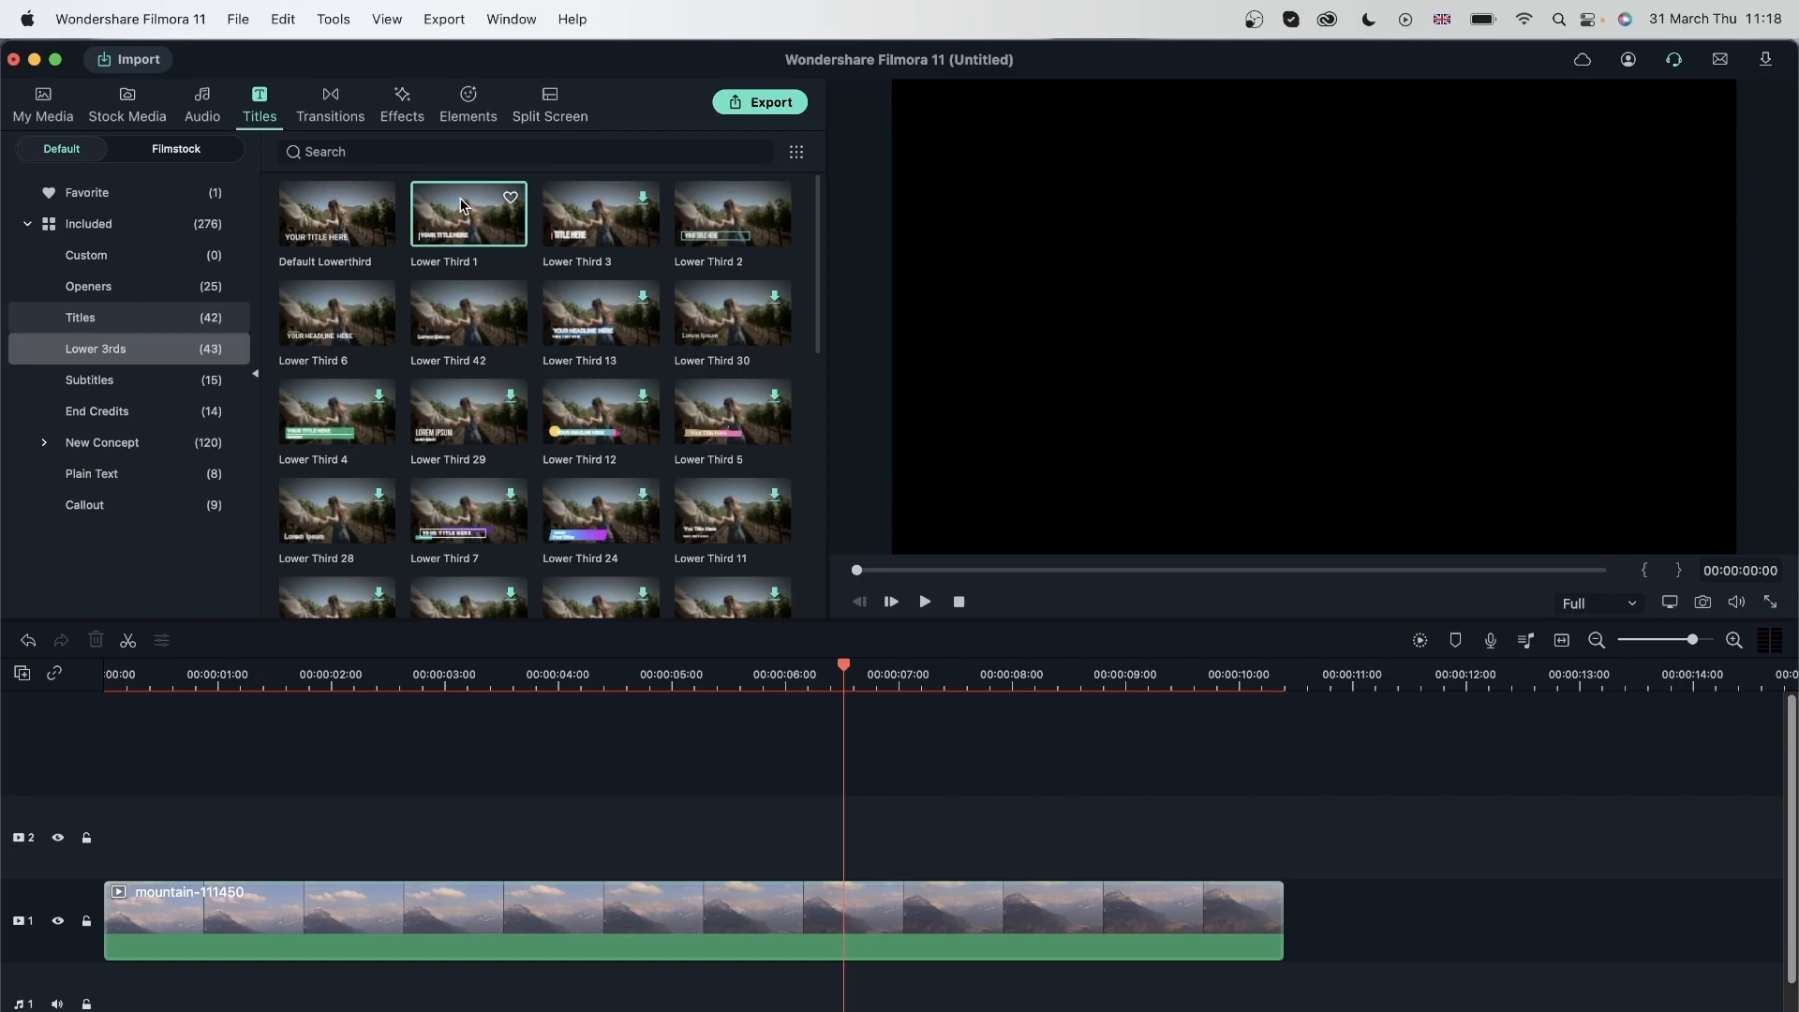
{"action": "left_click_drag", "start_coordinate": [445, 216], "coordinate": [712, 812]}
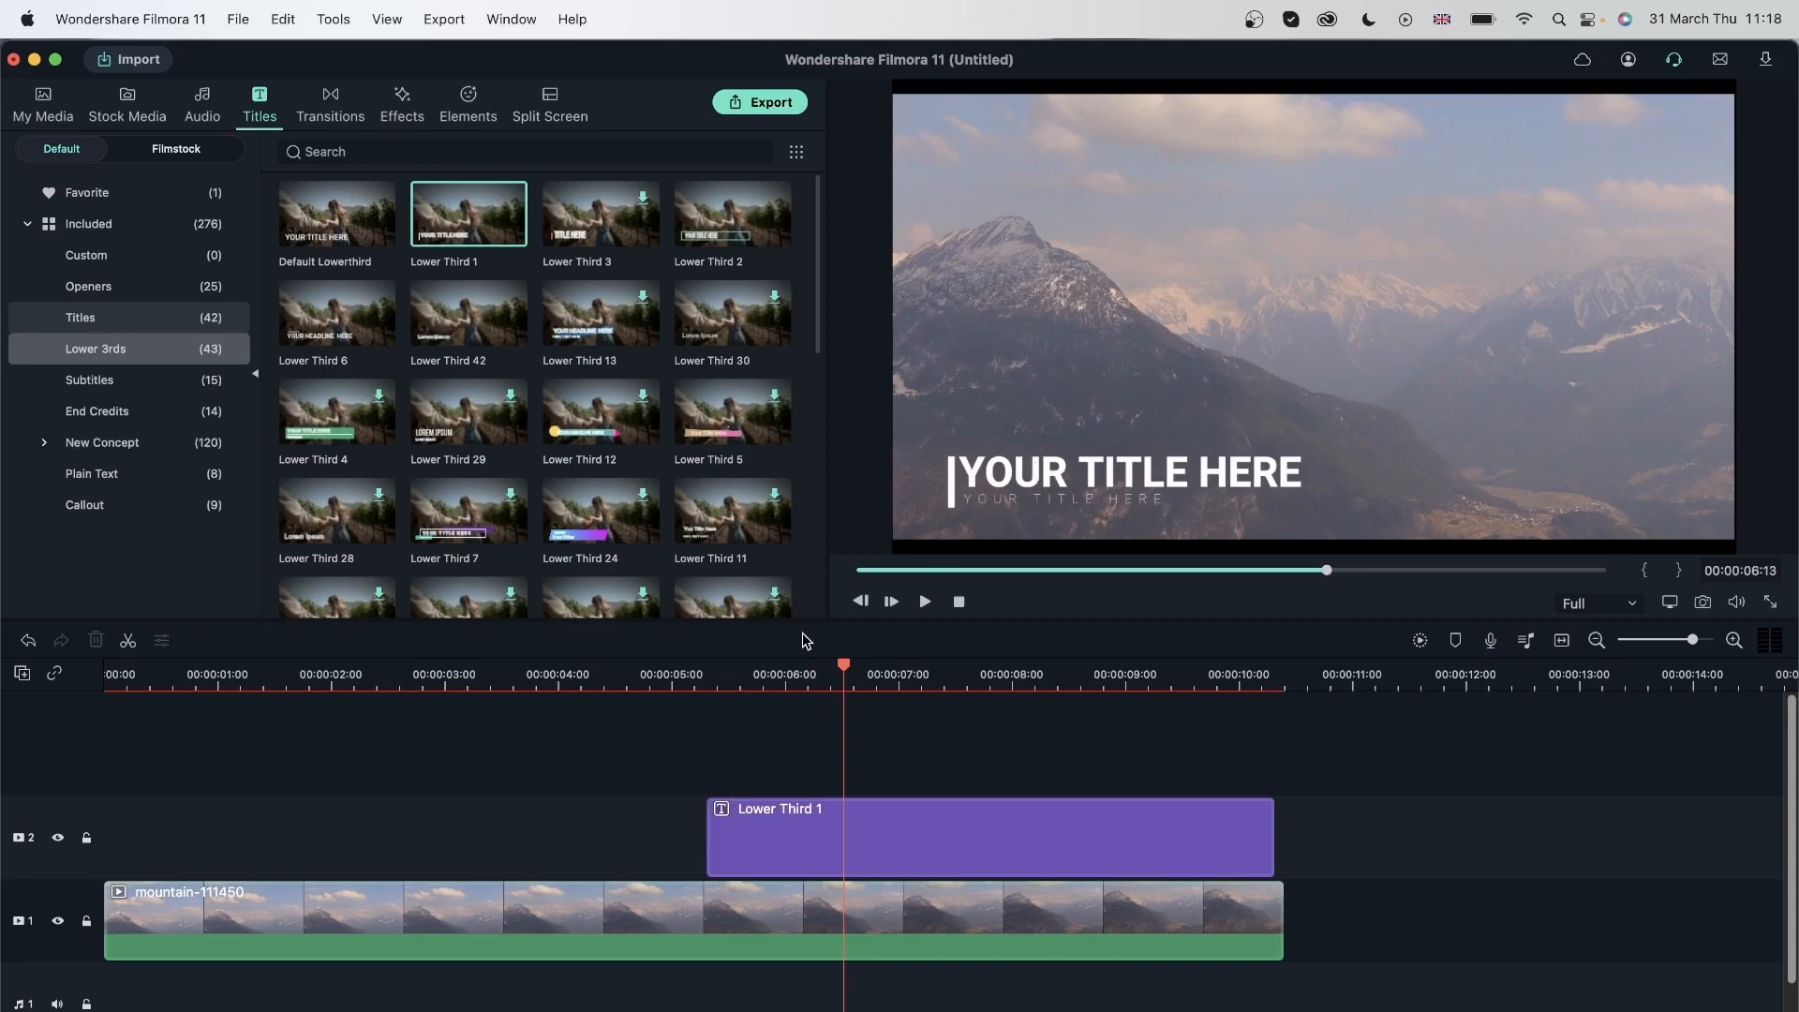
{"action": "left_click", "coordinate": [691, 672]}
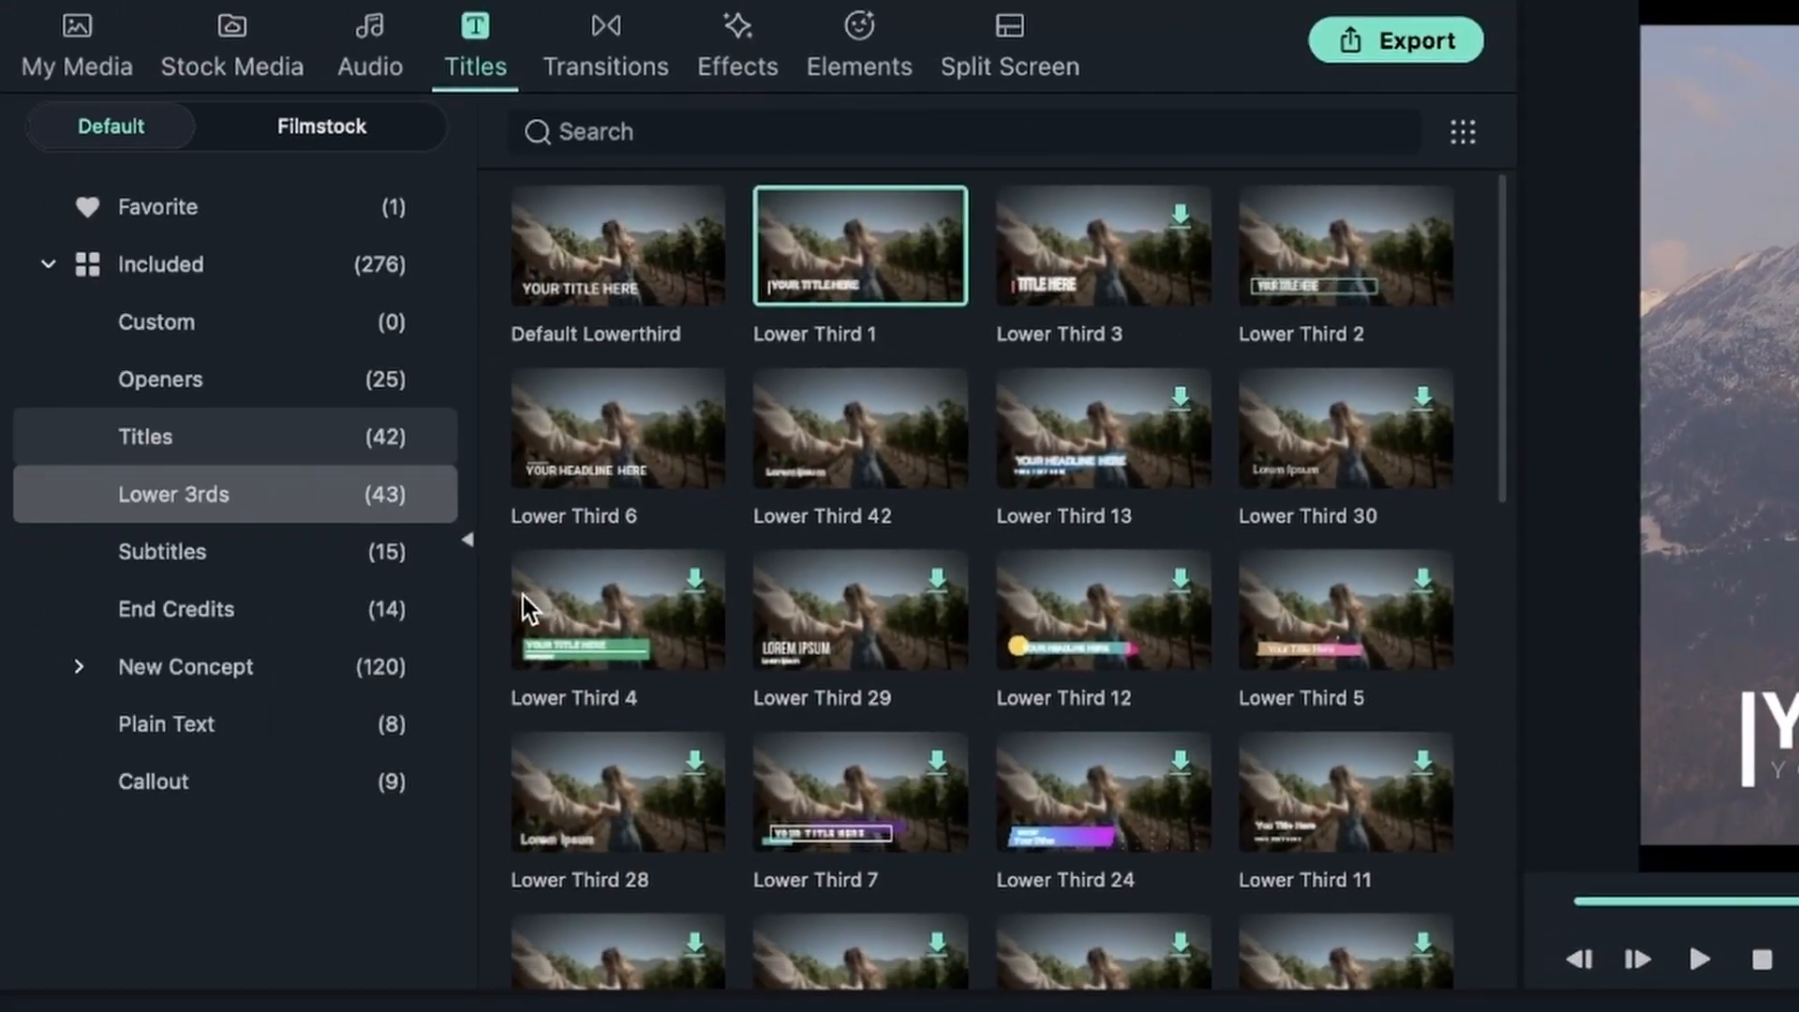
Place Subtitle 2 from the Subtitles category on track 2 above the mountain clip
{"action": "left_click", "coordinate": [322, 569]}
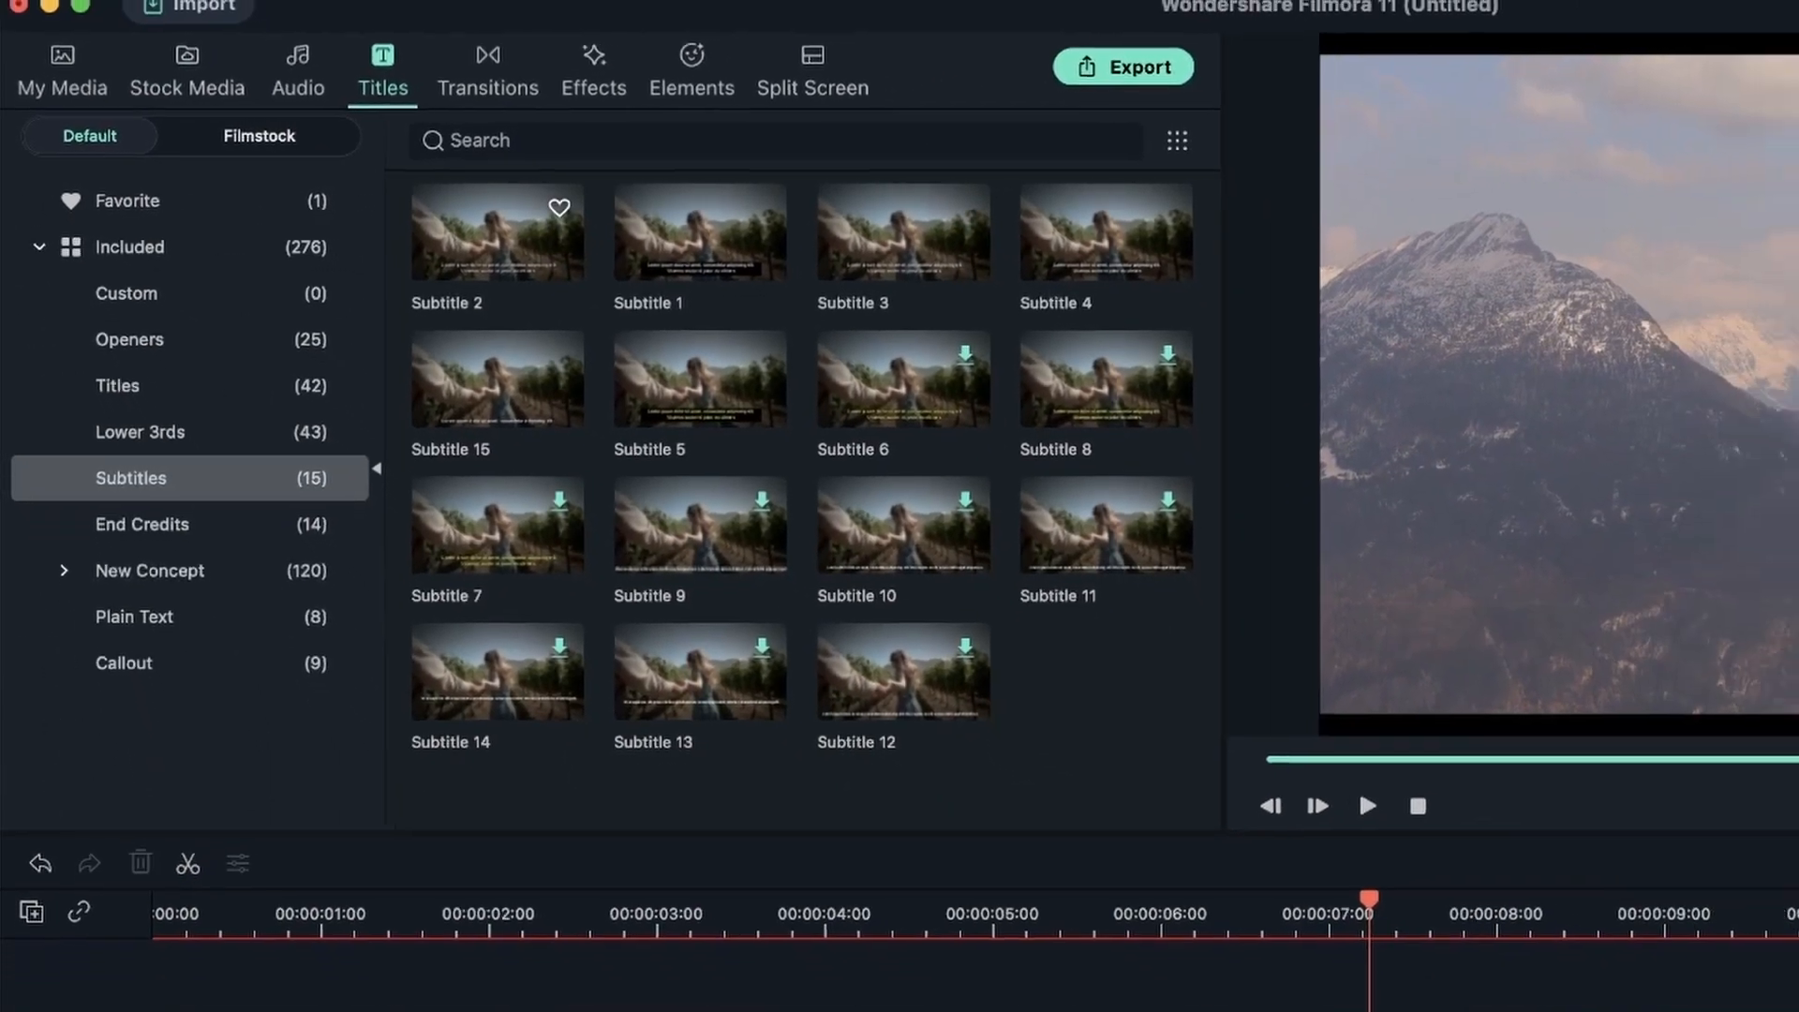
{"action": "left_click_drag", "start_coordinate": [618, 246], "coordinate": [582, 829]}
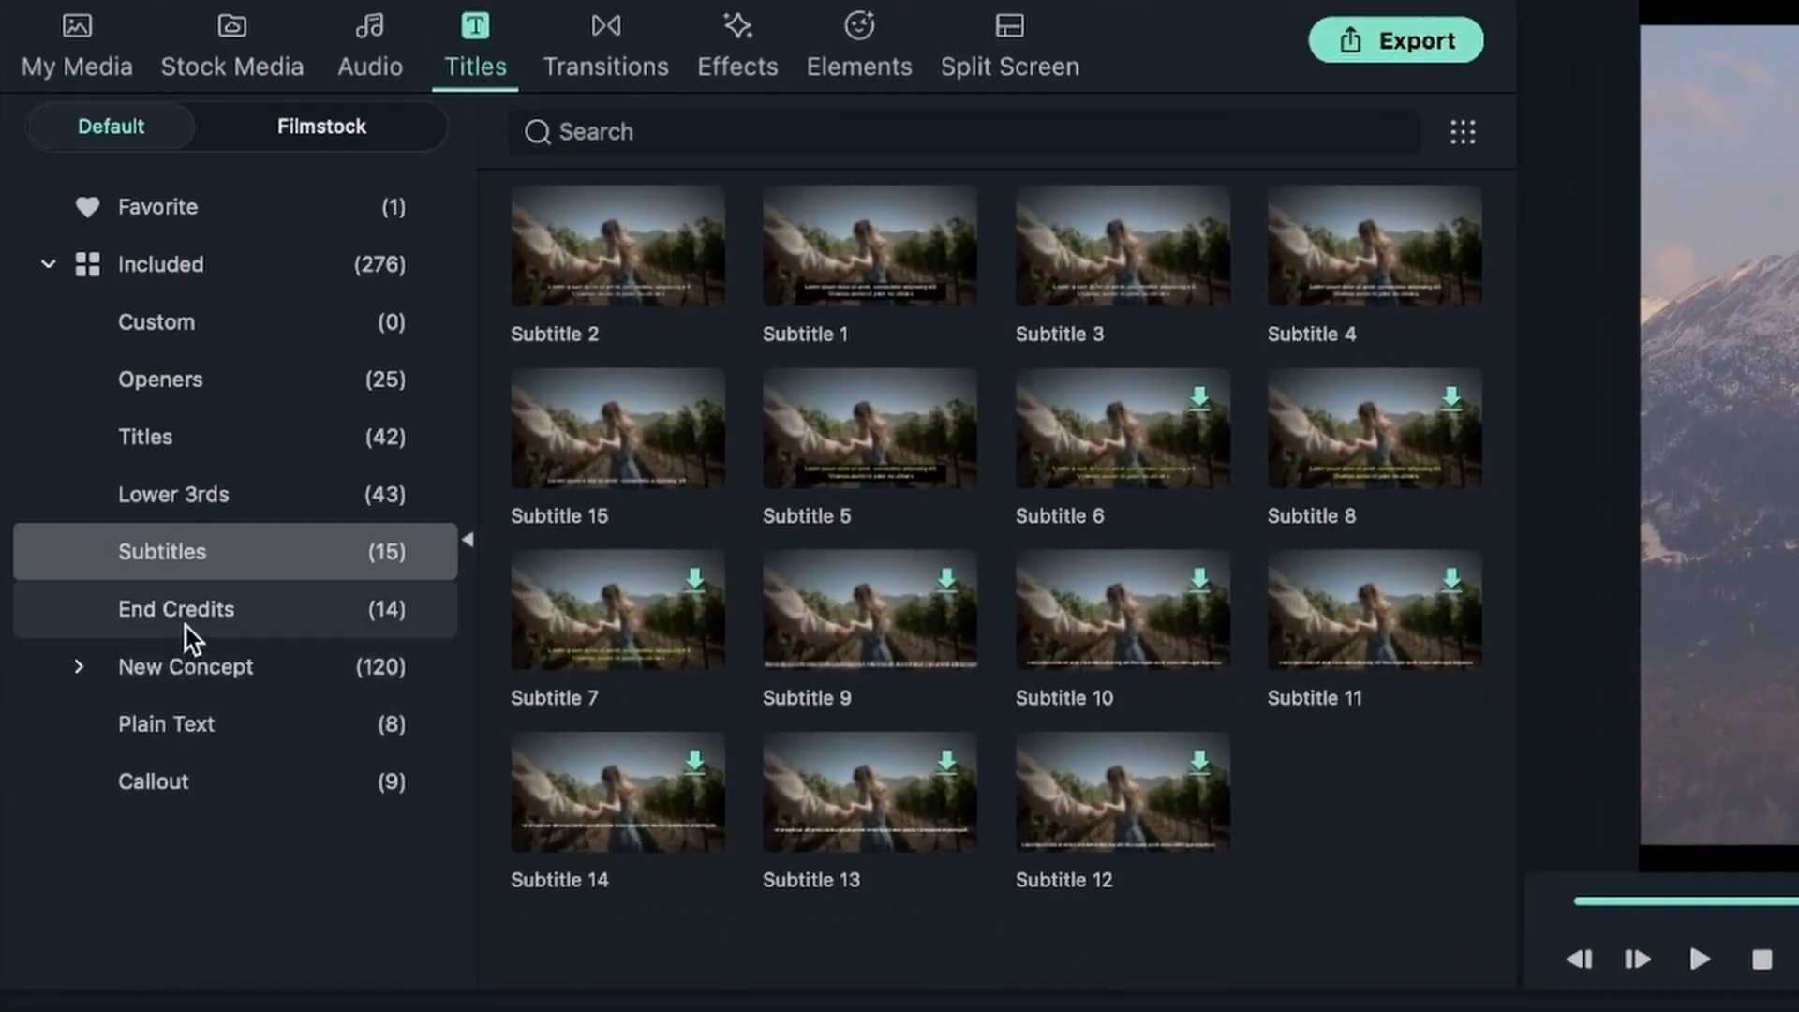
Place Credit 1 from the End Credits category on track 2 above the mountain clip and play it back from near its start
{"action": "left_click", "coordinate": [186, 618]}
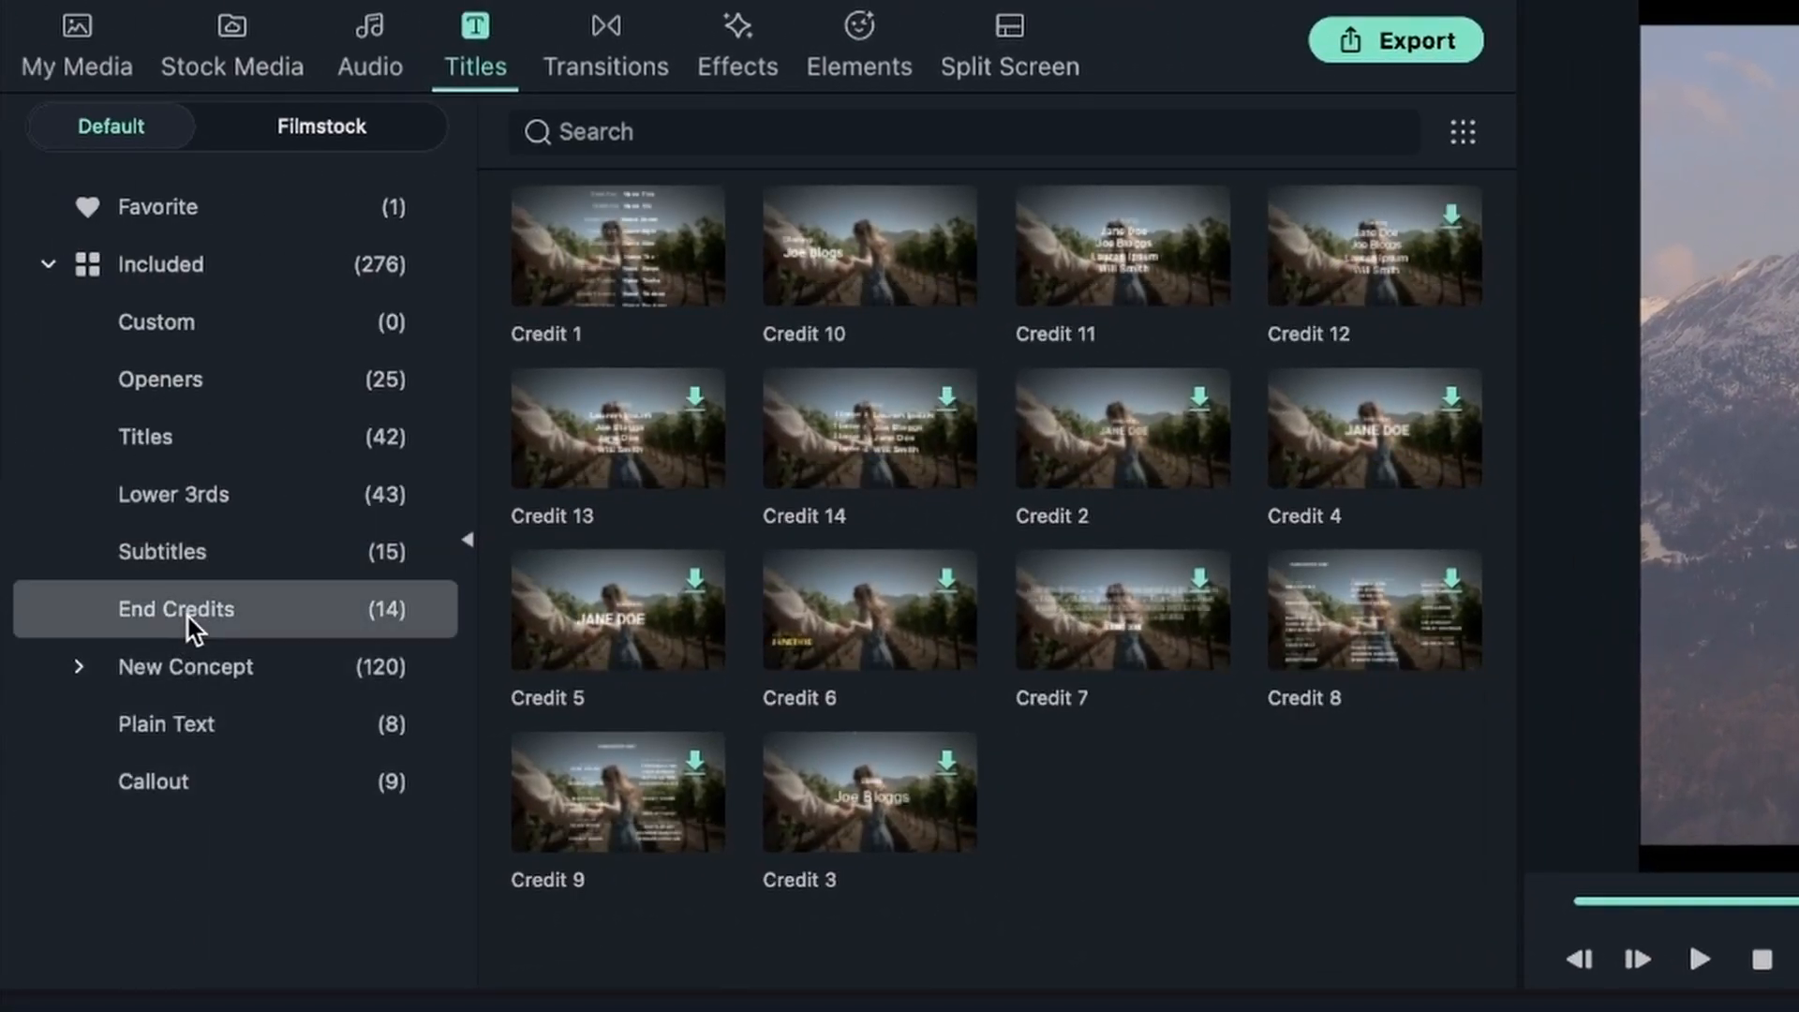
{"action": "left_click_drag", "start_coordinate": [652, 247], "coordinate": [750, 834]}
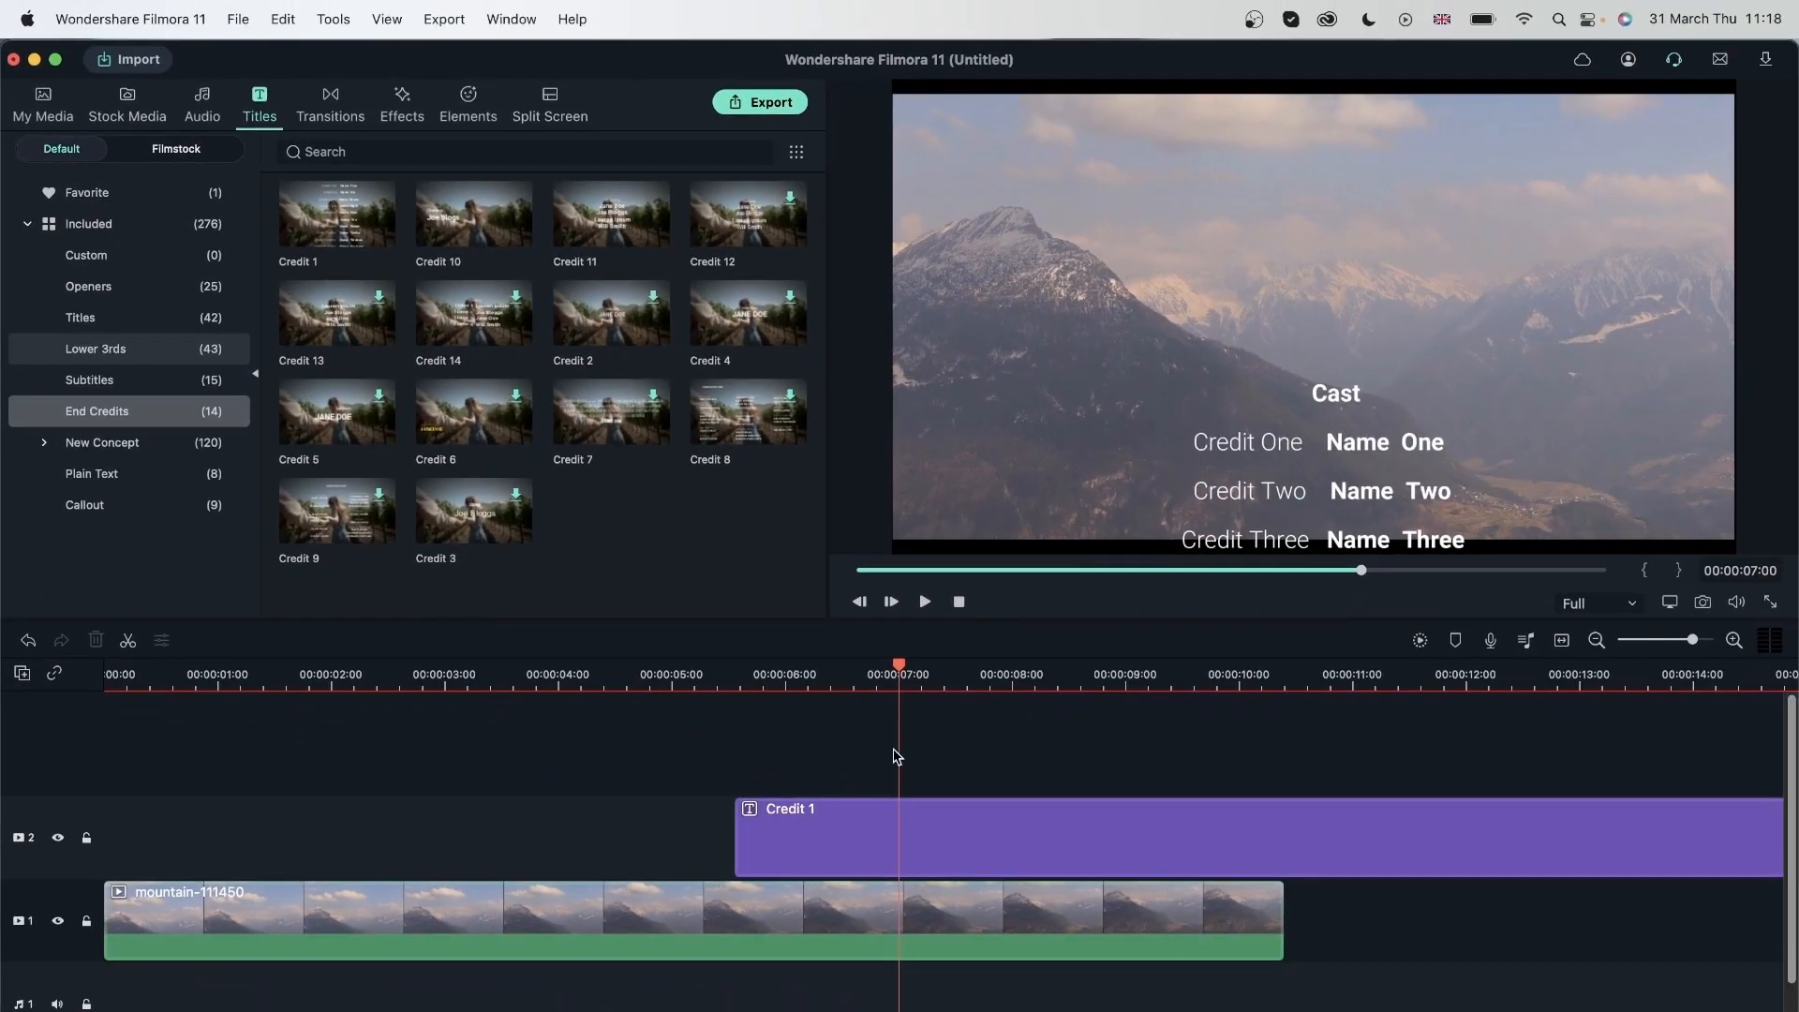
{"action": "left_click", "coordinate": [759, 670]}
{"action": "key", "text": "space"}
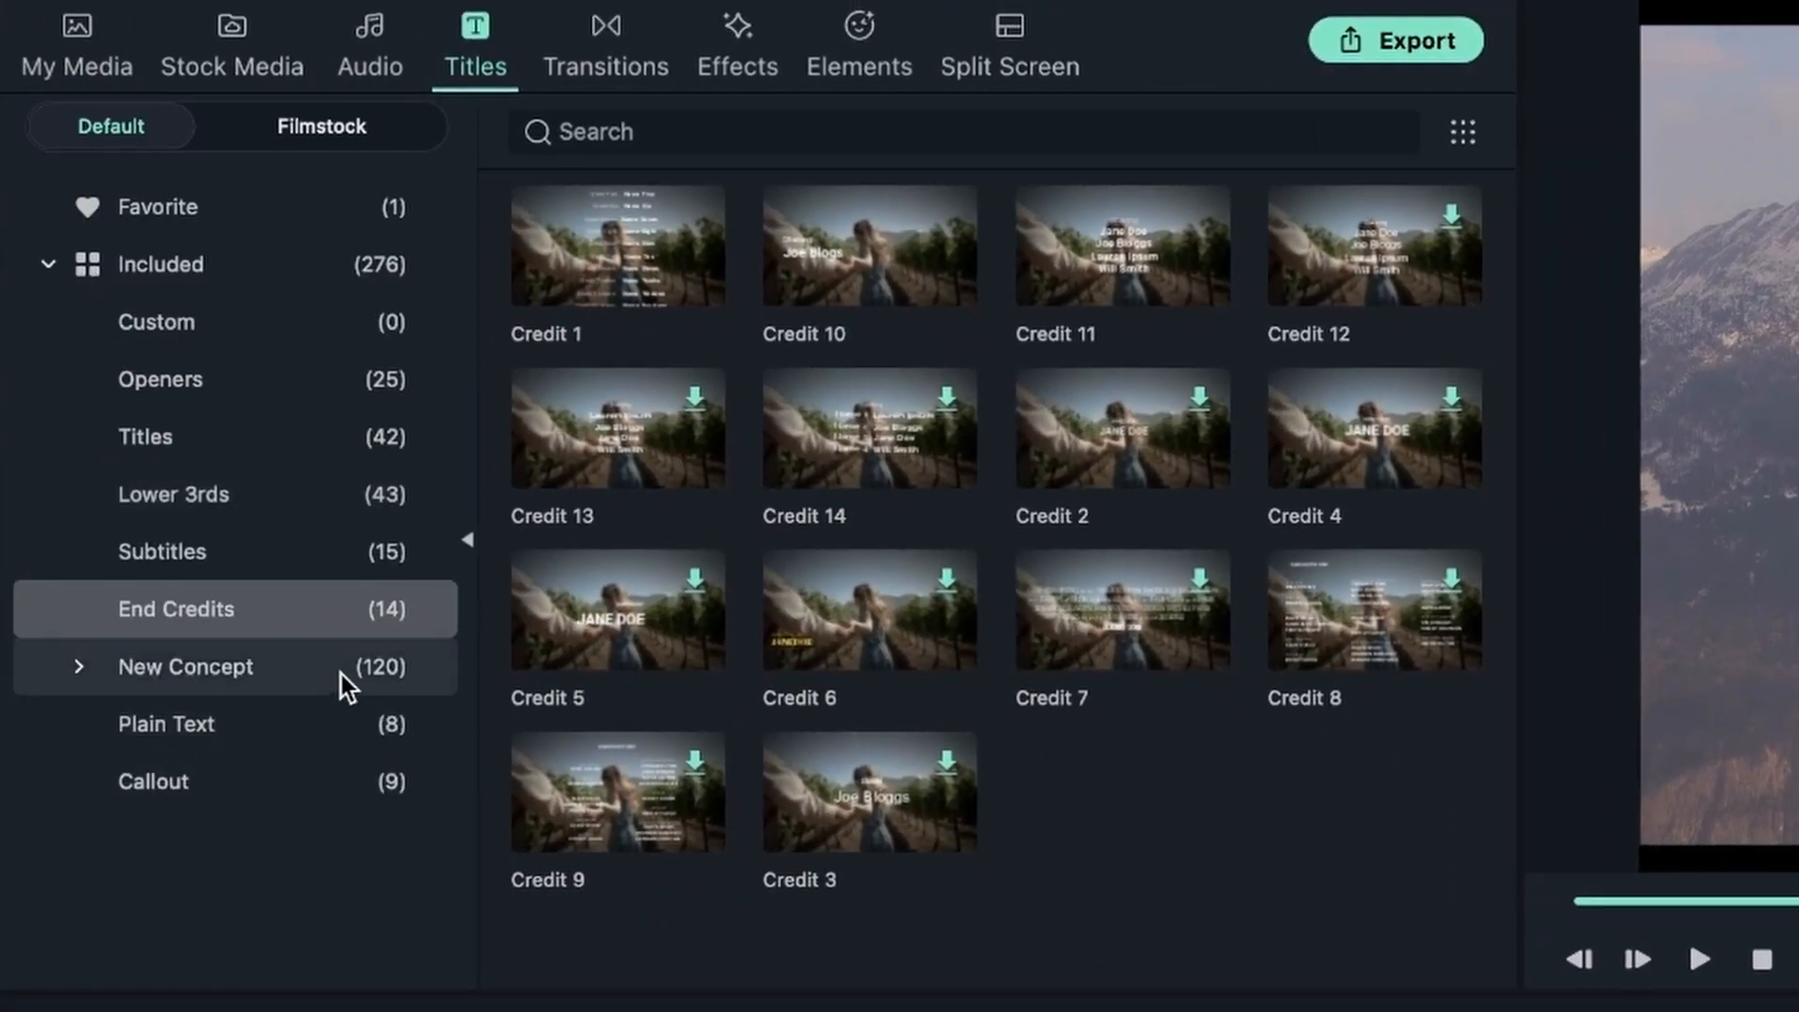
Browse the New Concept templates and examine its Titles, LowerThirds and Opener subcategories
{"action": "left_click", "coordinate": [341, 673]}
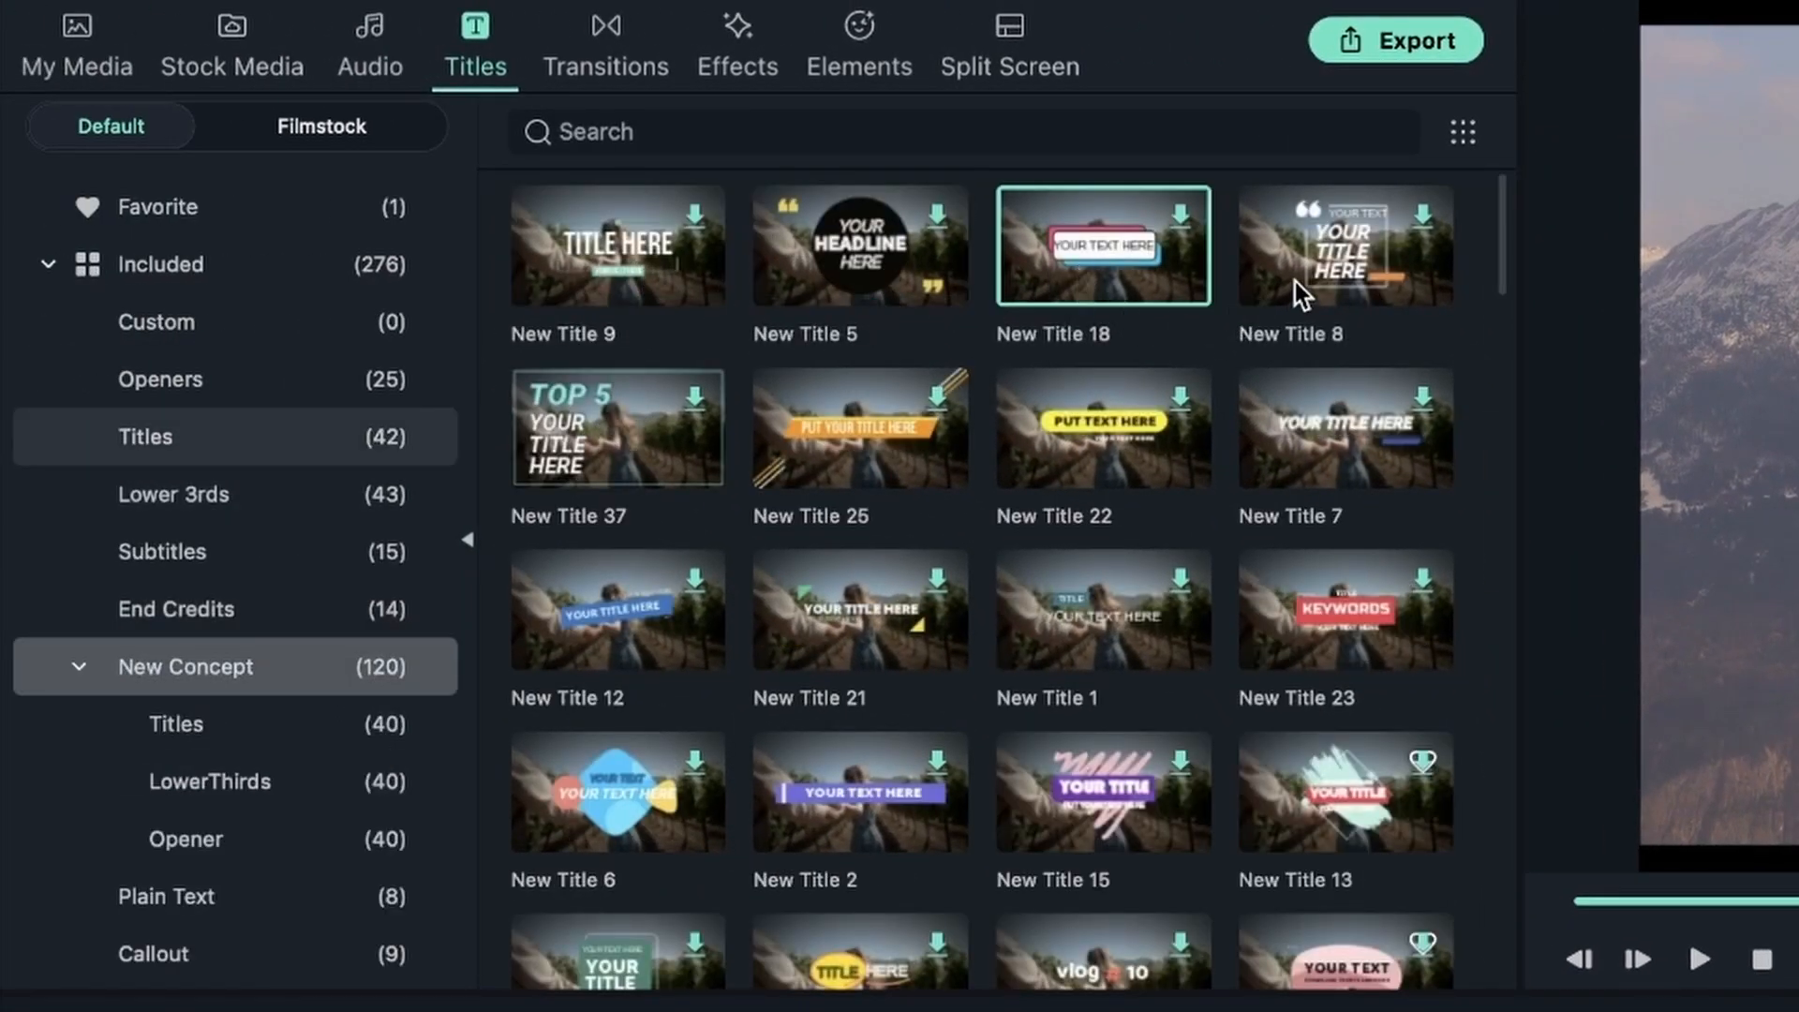
{"action": "left_click", "coordinate": [212, 740]}
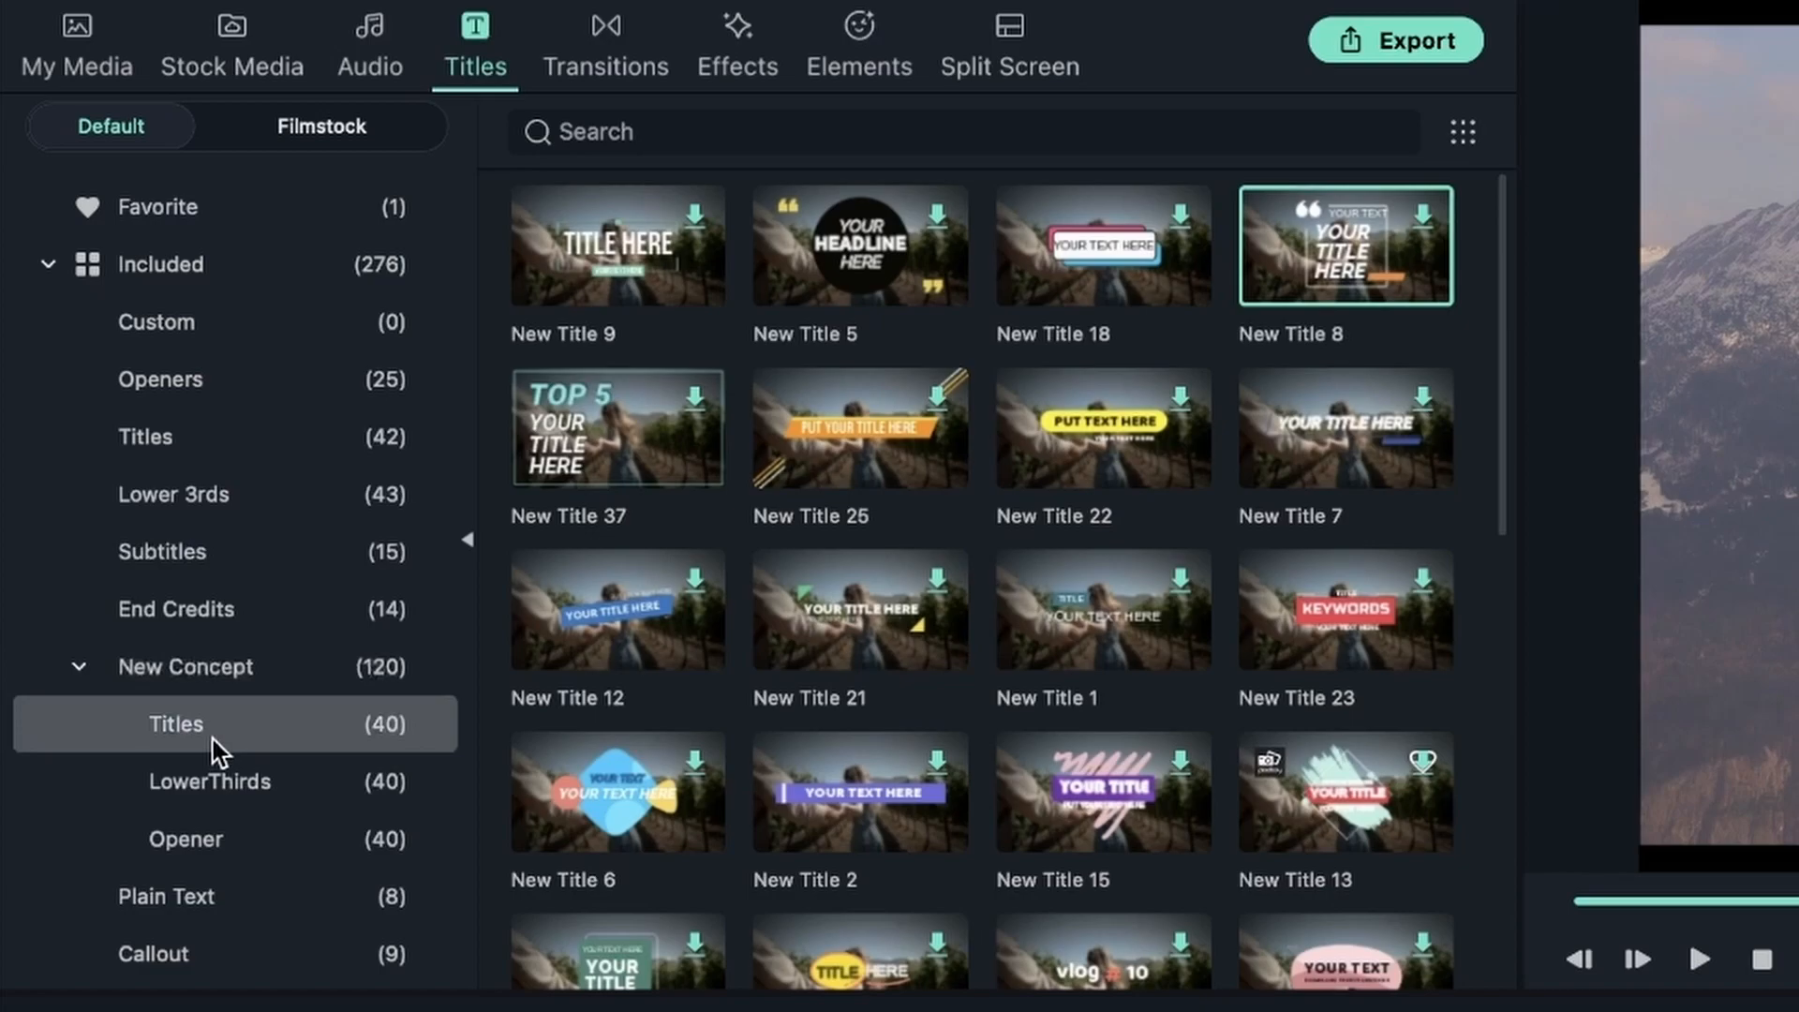
{"action": "left_click", "coordinate": [264, 805]}
{"action": "left_click", "coordinate": [276, 854]}
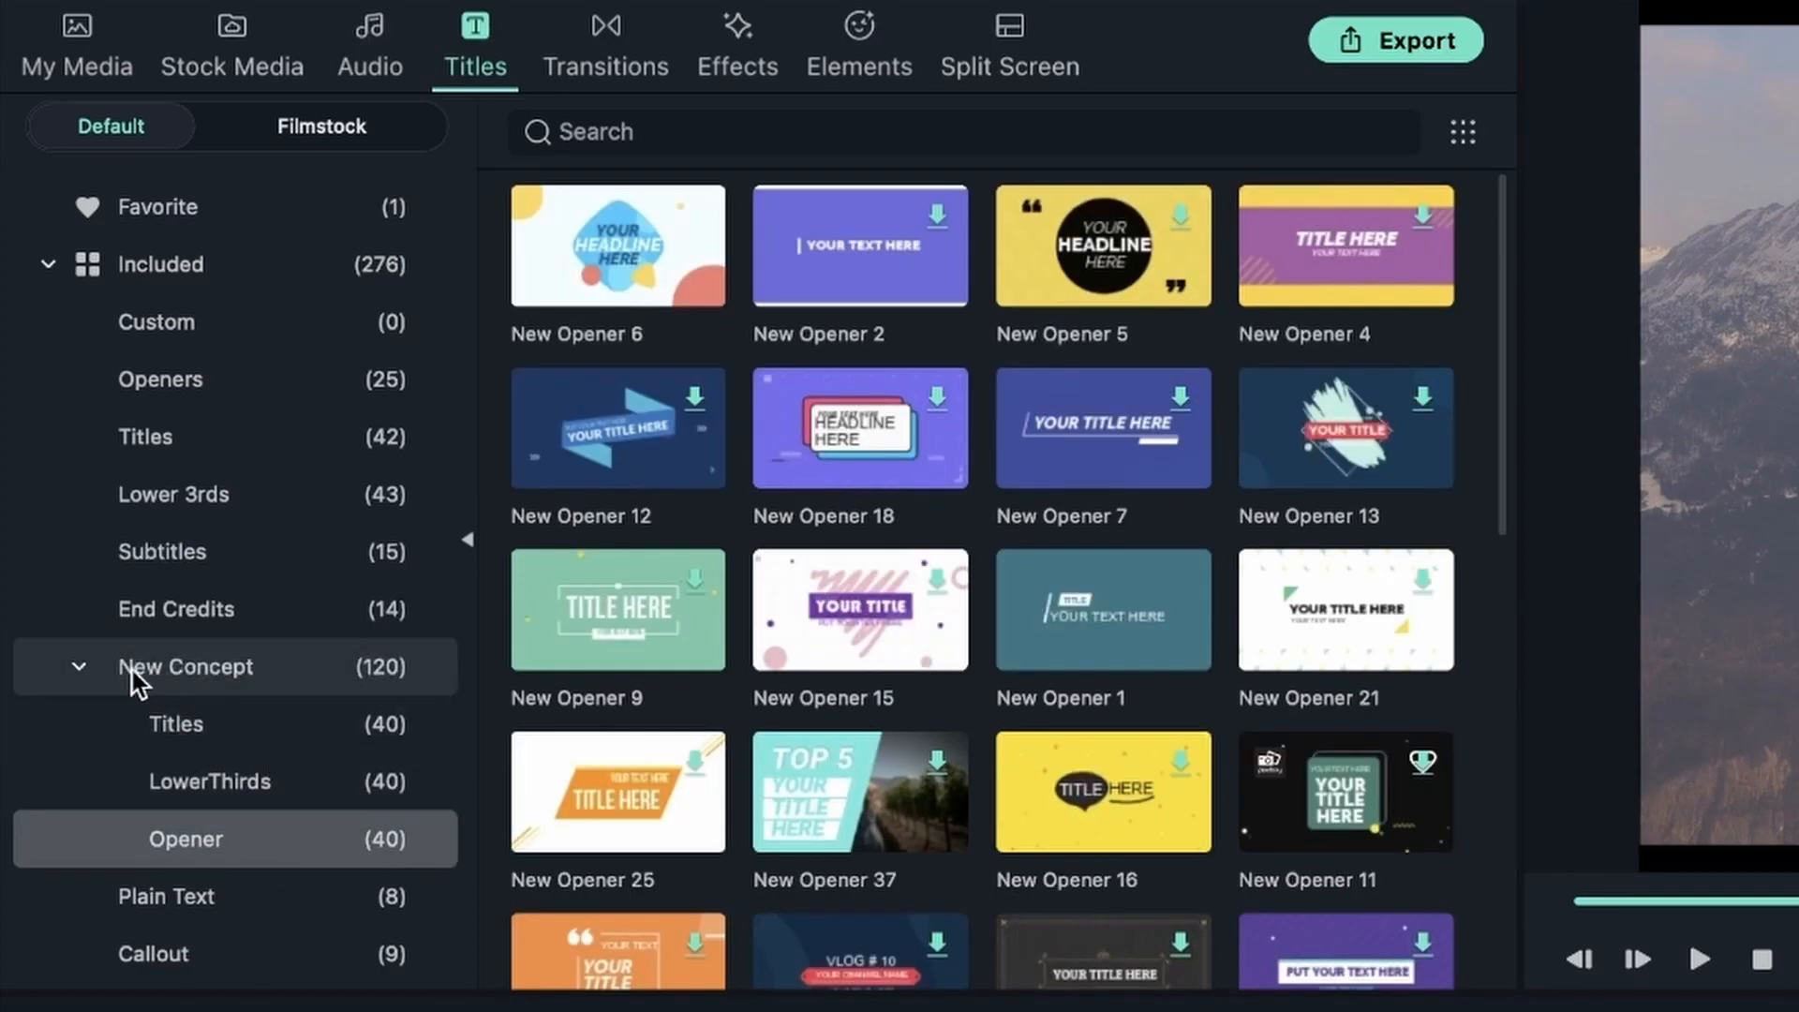
{"action": "left_click", "coordinate": [183, 677]}
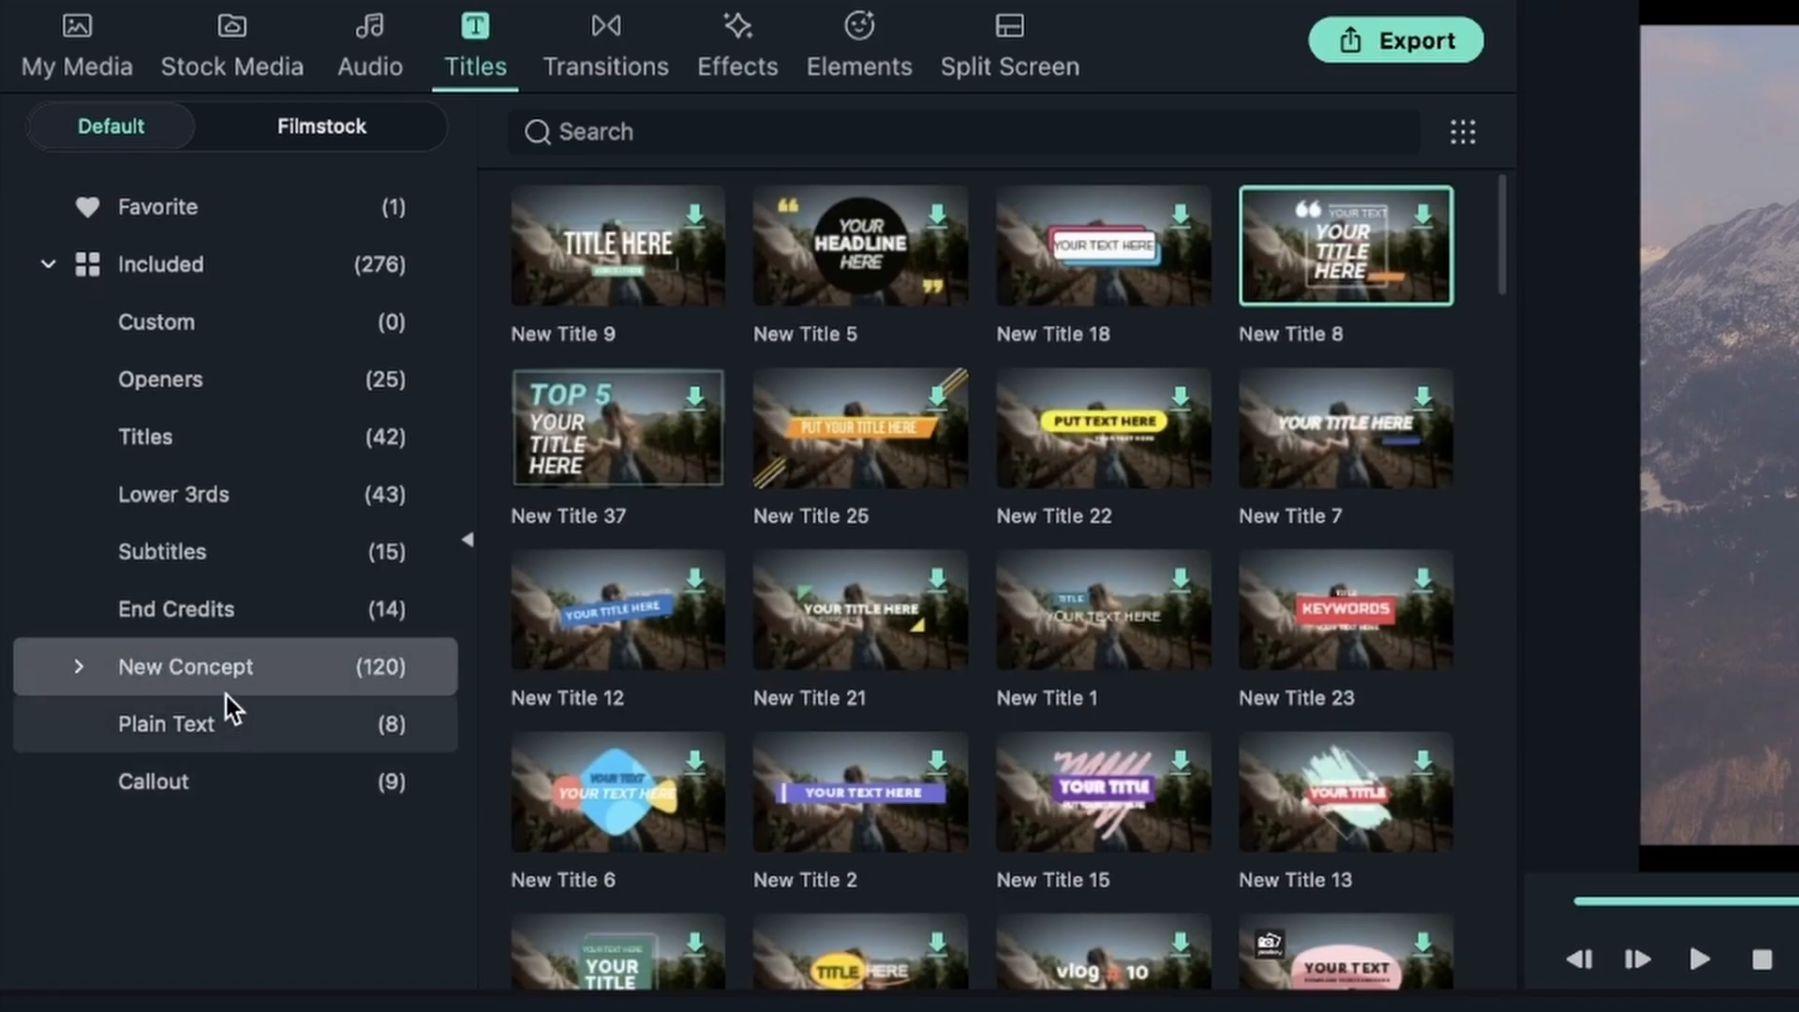
{"action": "left_click", "coordinate": [82, 671]}
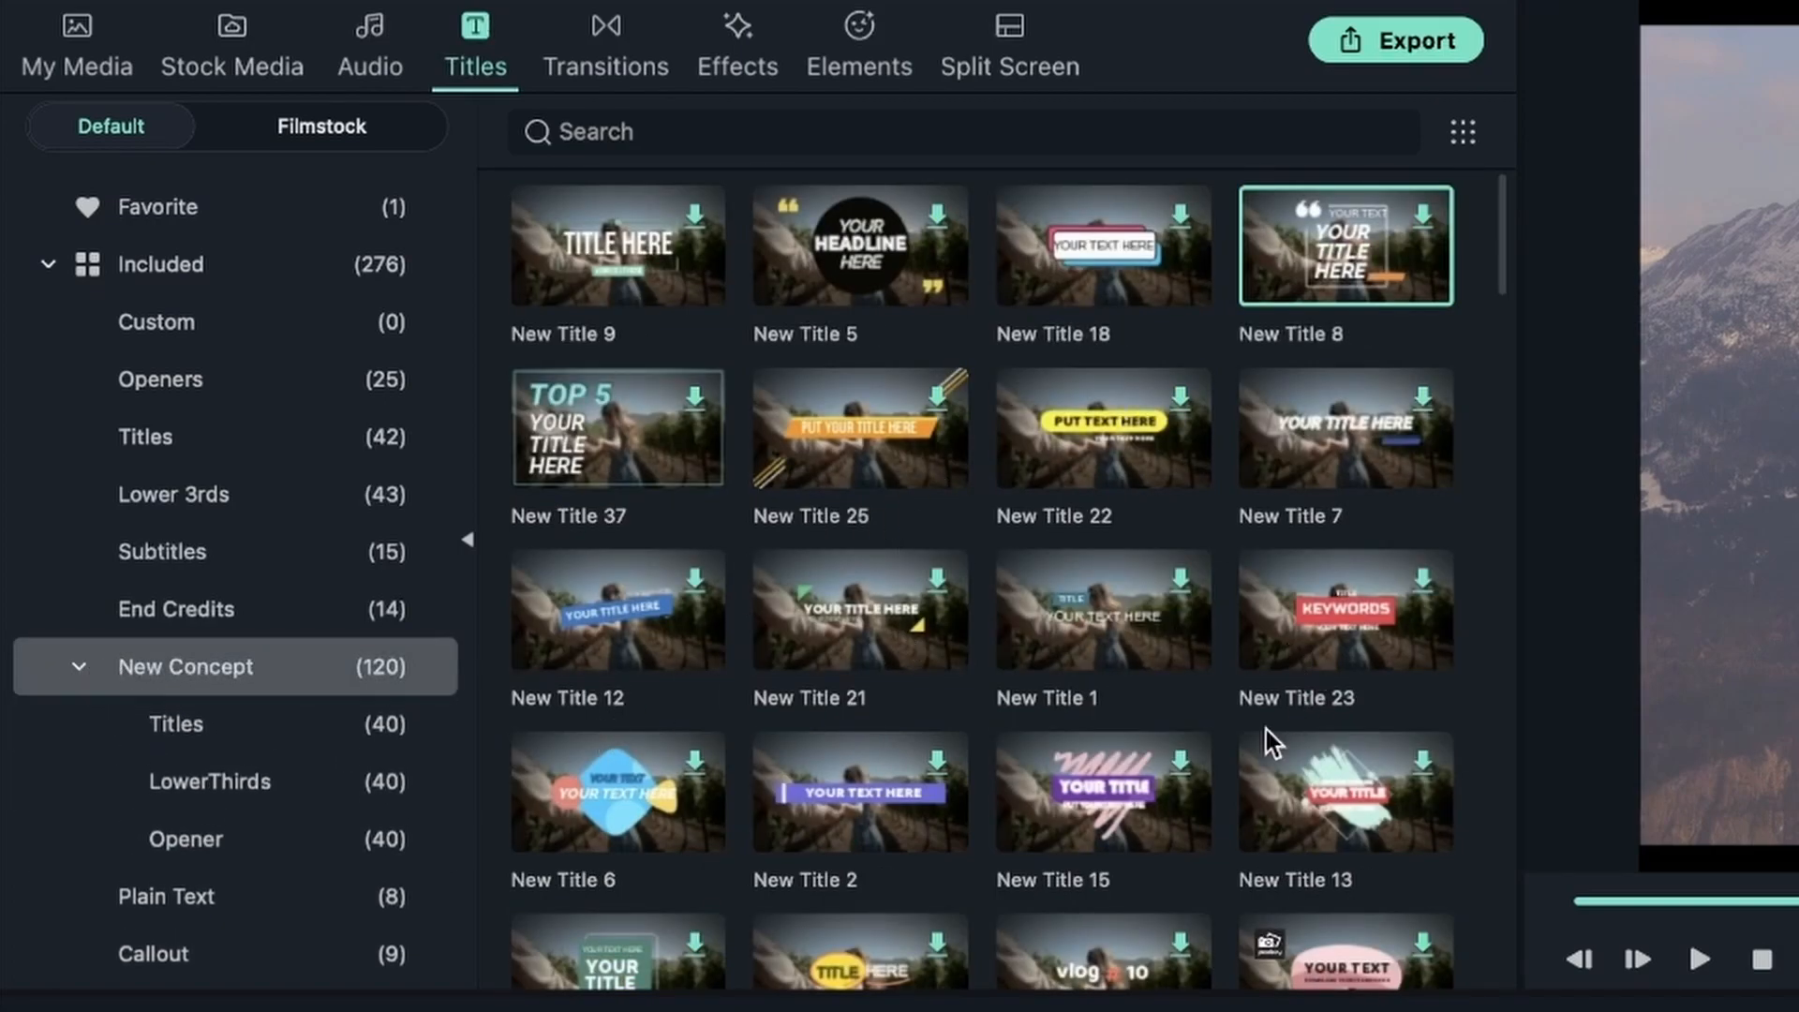
{"action": "scroll", "coordinate": [1274, 722], "scroll_direction": "down", "scroll_amount": 10}
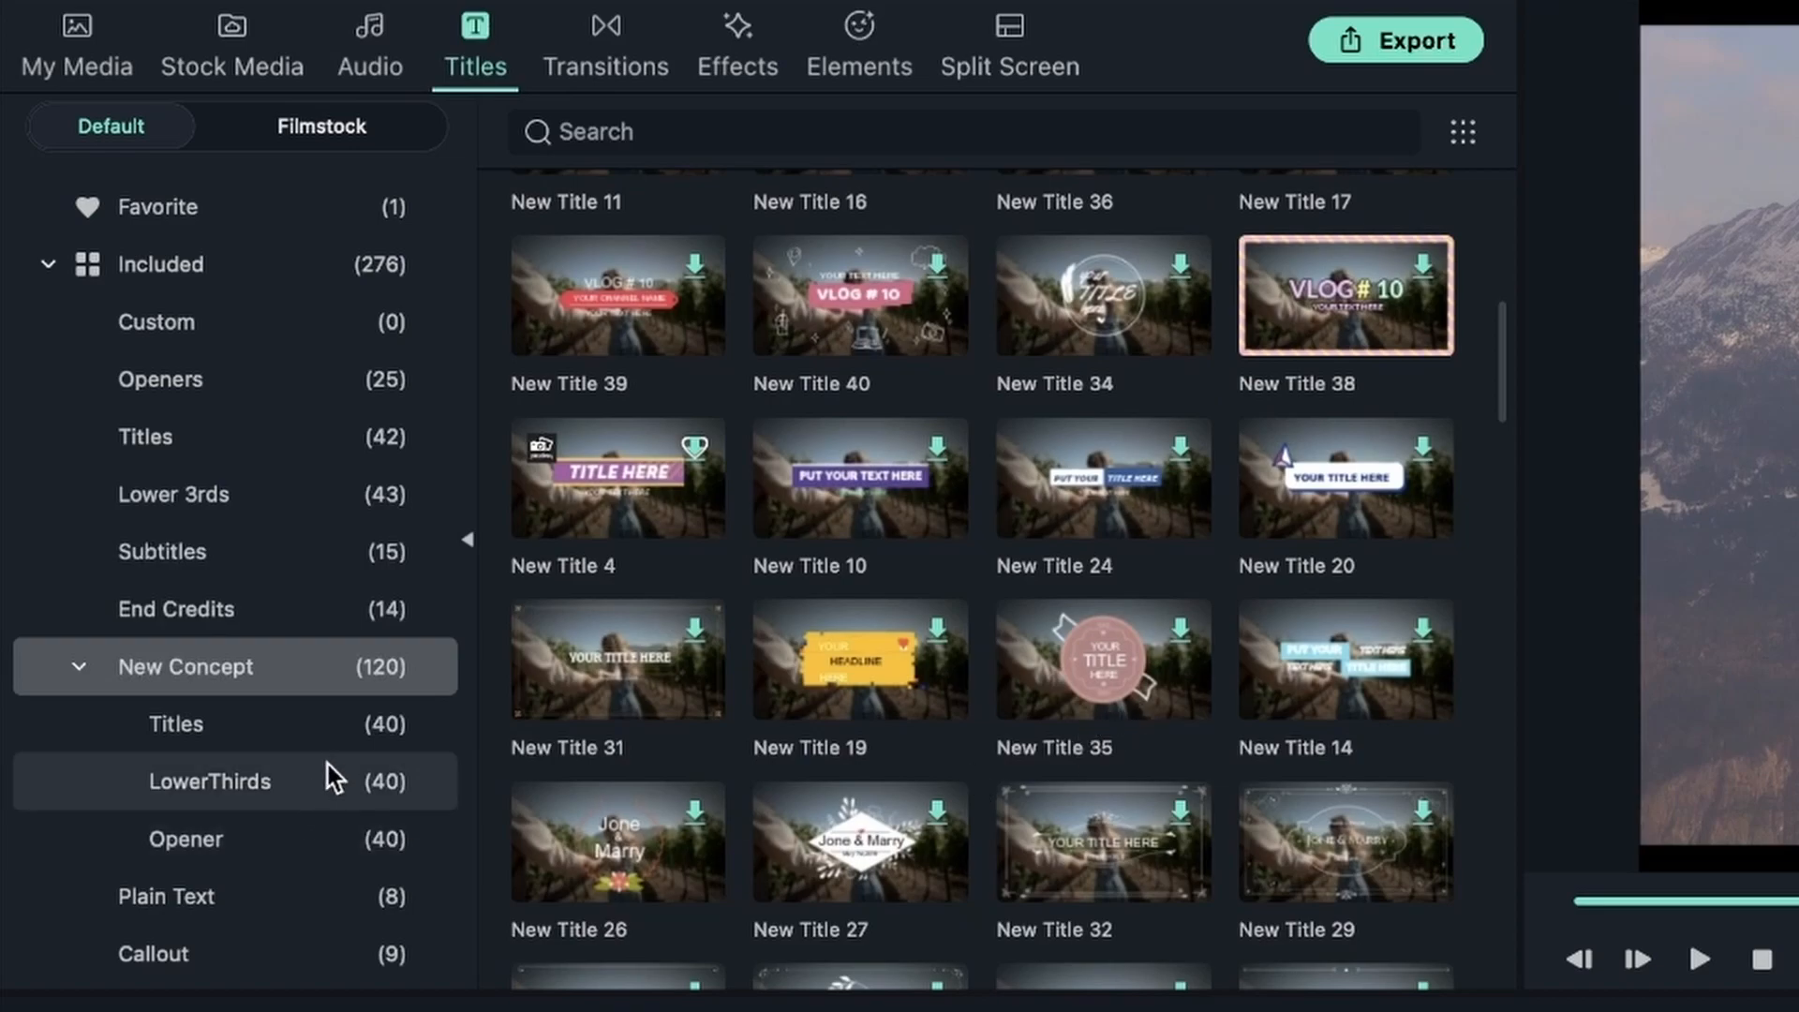
{"action": "left_click", "coordinate": [326, 749]}
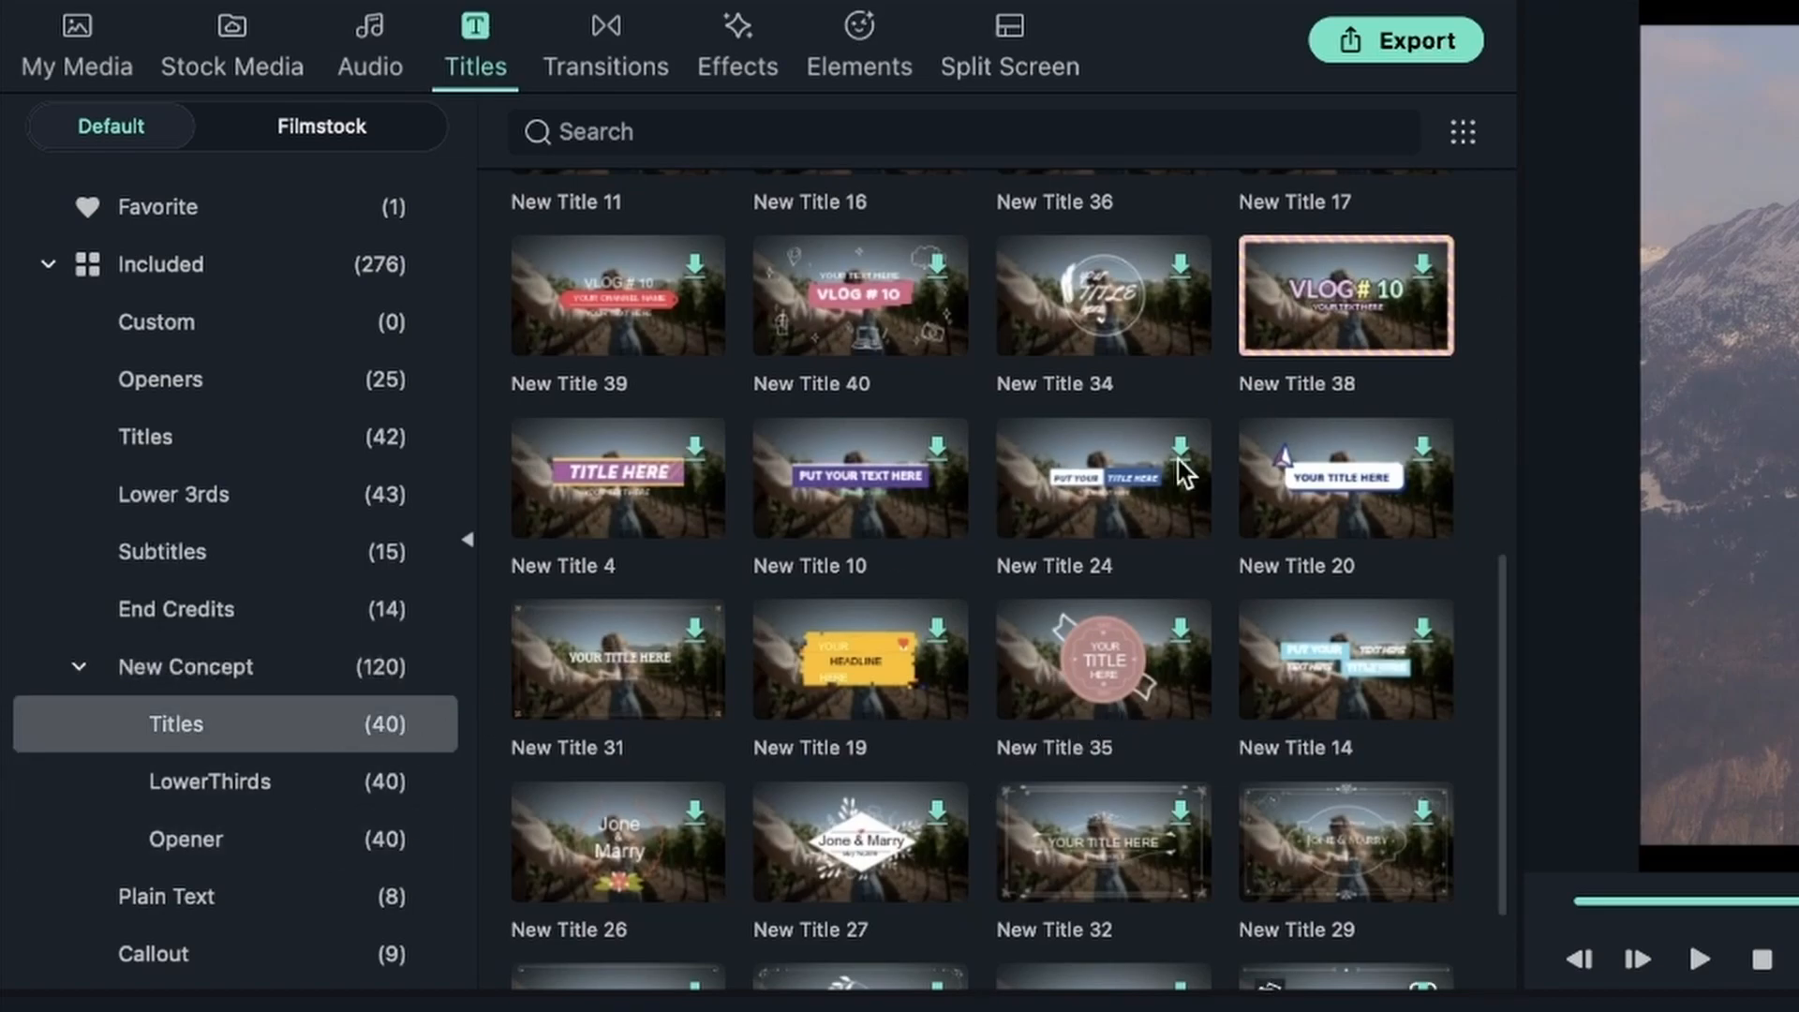
{"action": "left_click", "coordinate": [297, 795]}
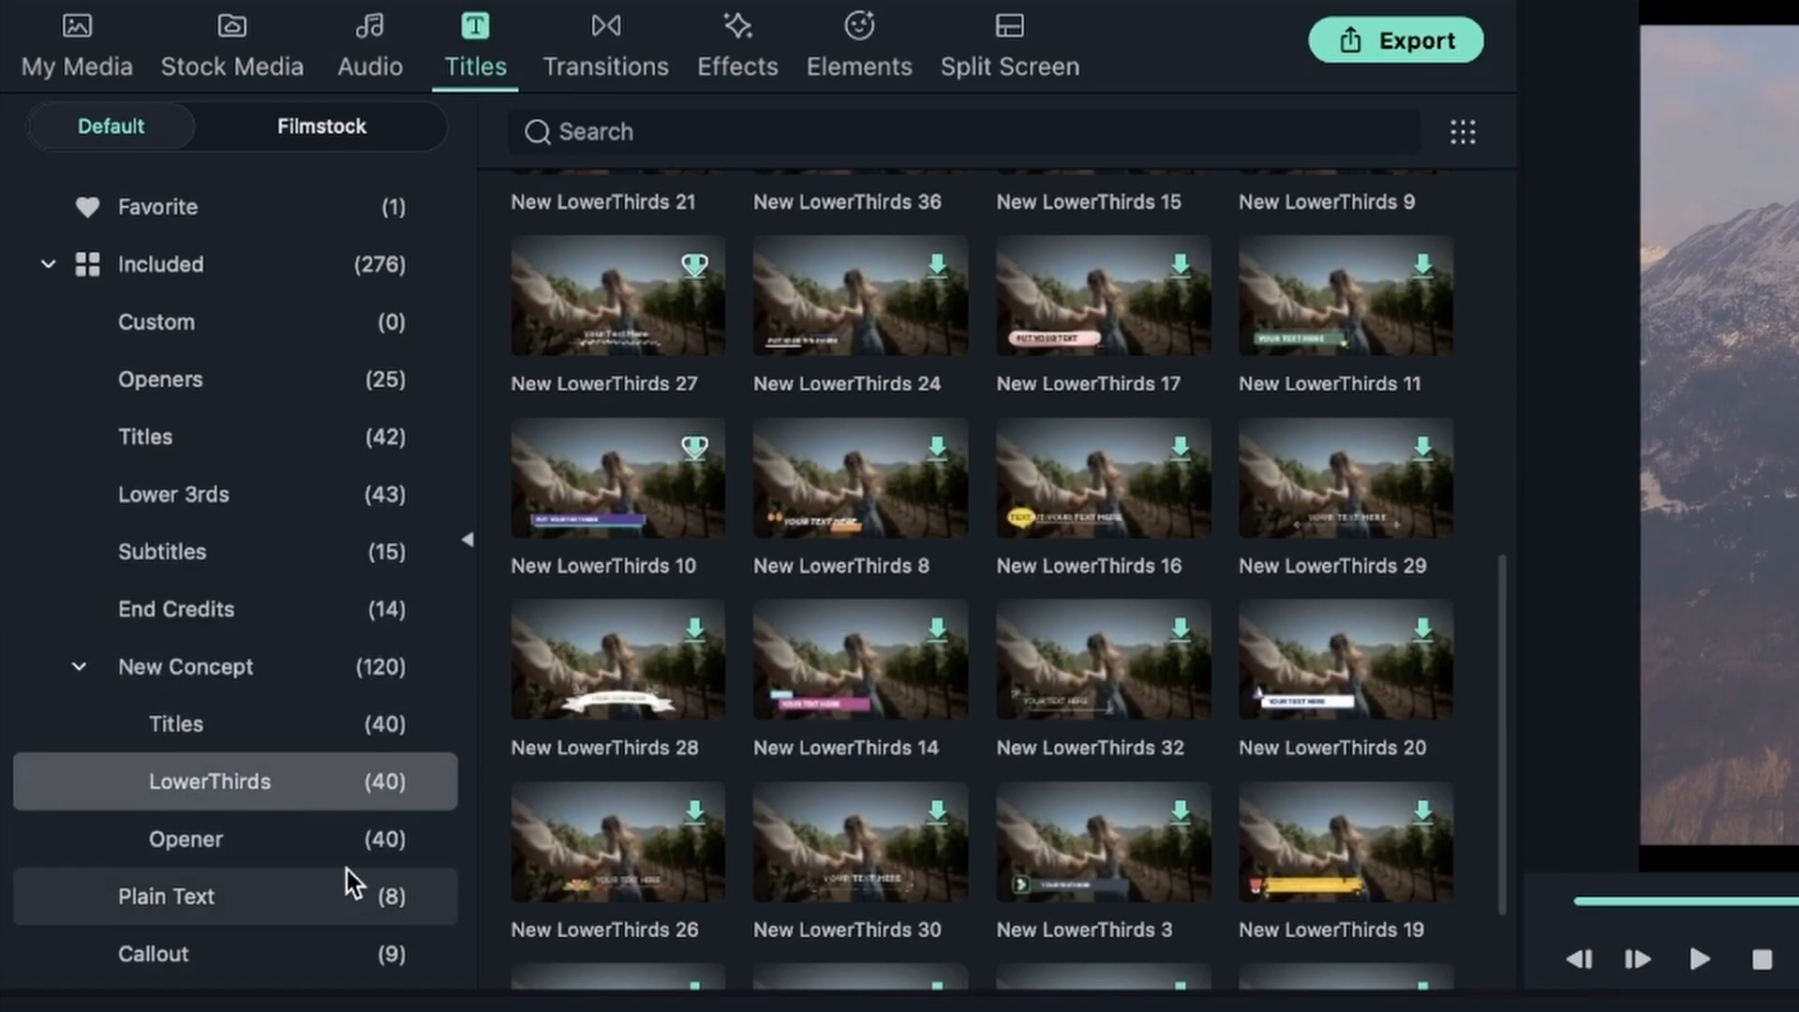
{"action": "left_click", "coordinate": [309, 851]}
{"action": "scroll", "coordinate": [1045, 708], "scroll_direction": "down", "scroll_amount": 2}
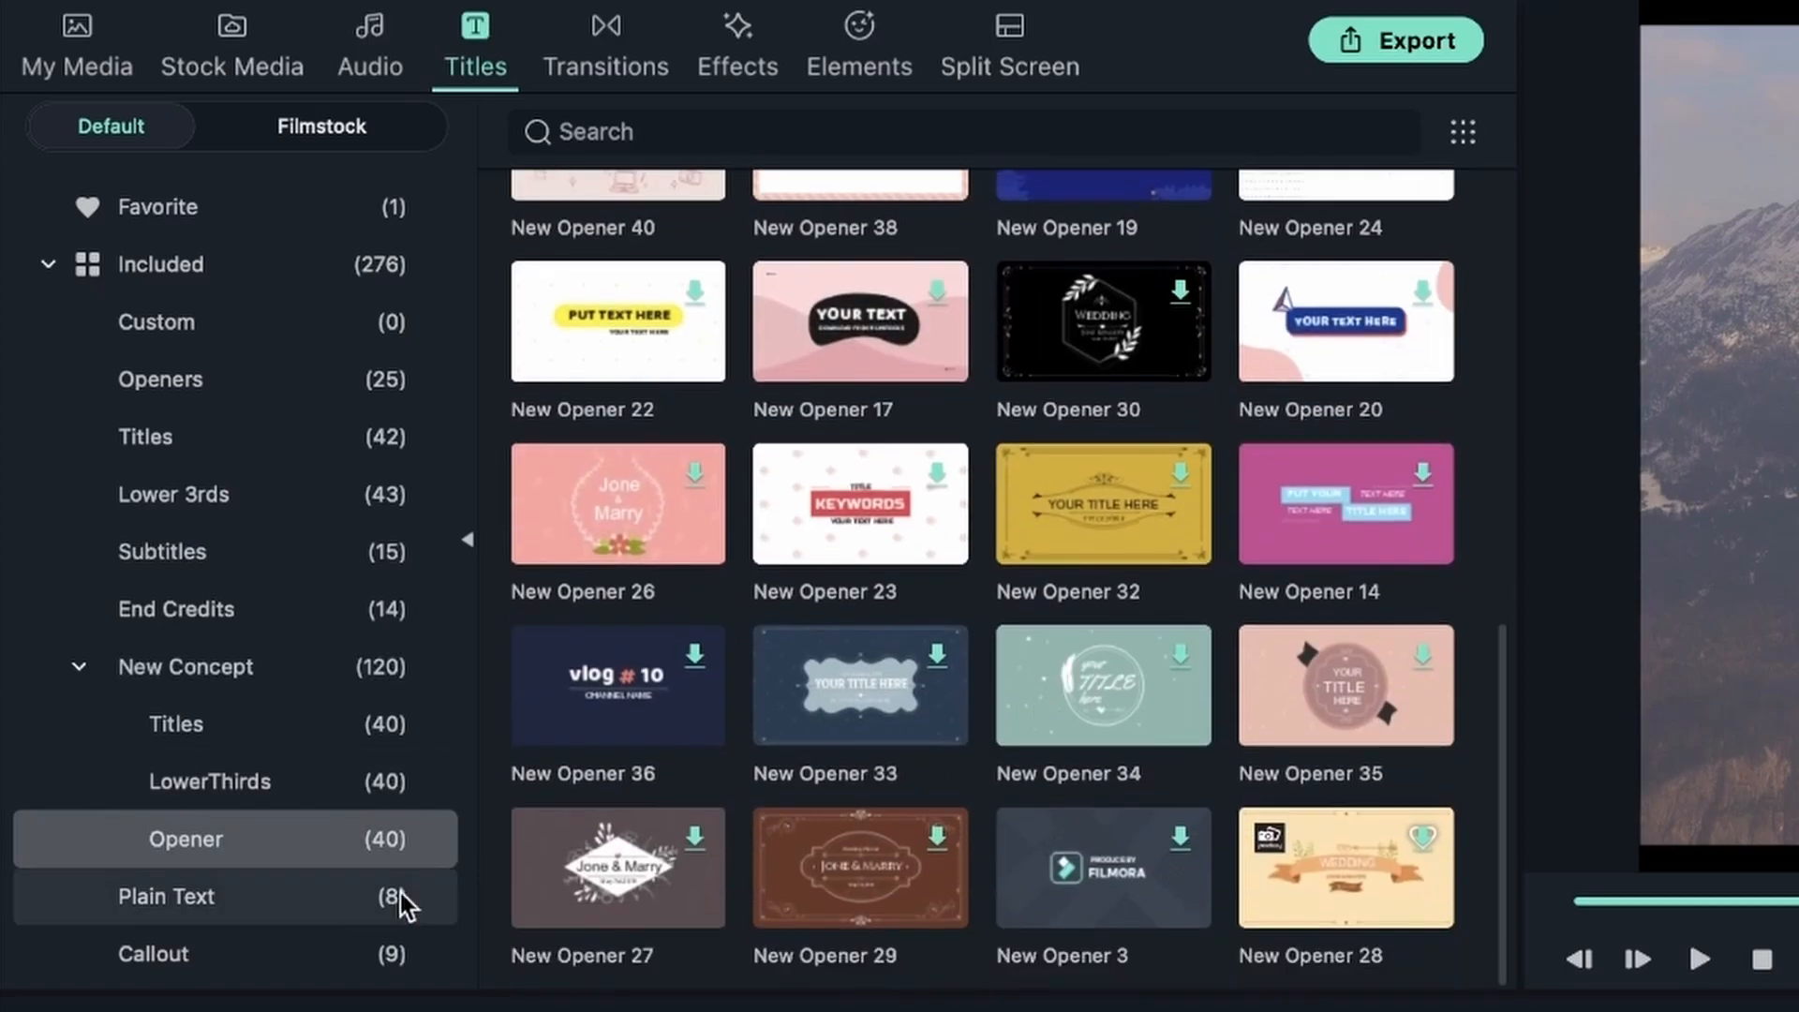
Try out the Plain Text template Basic 6 on track 2, preview it over the mountain clip, and delete it
{"action": "left_click", "coordinate": [210, 902]}
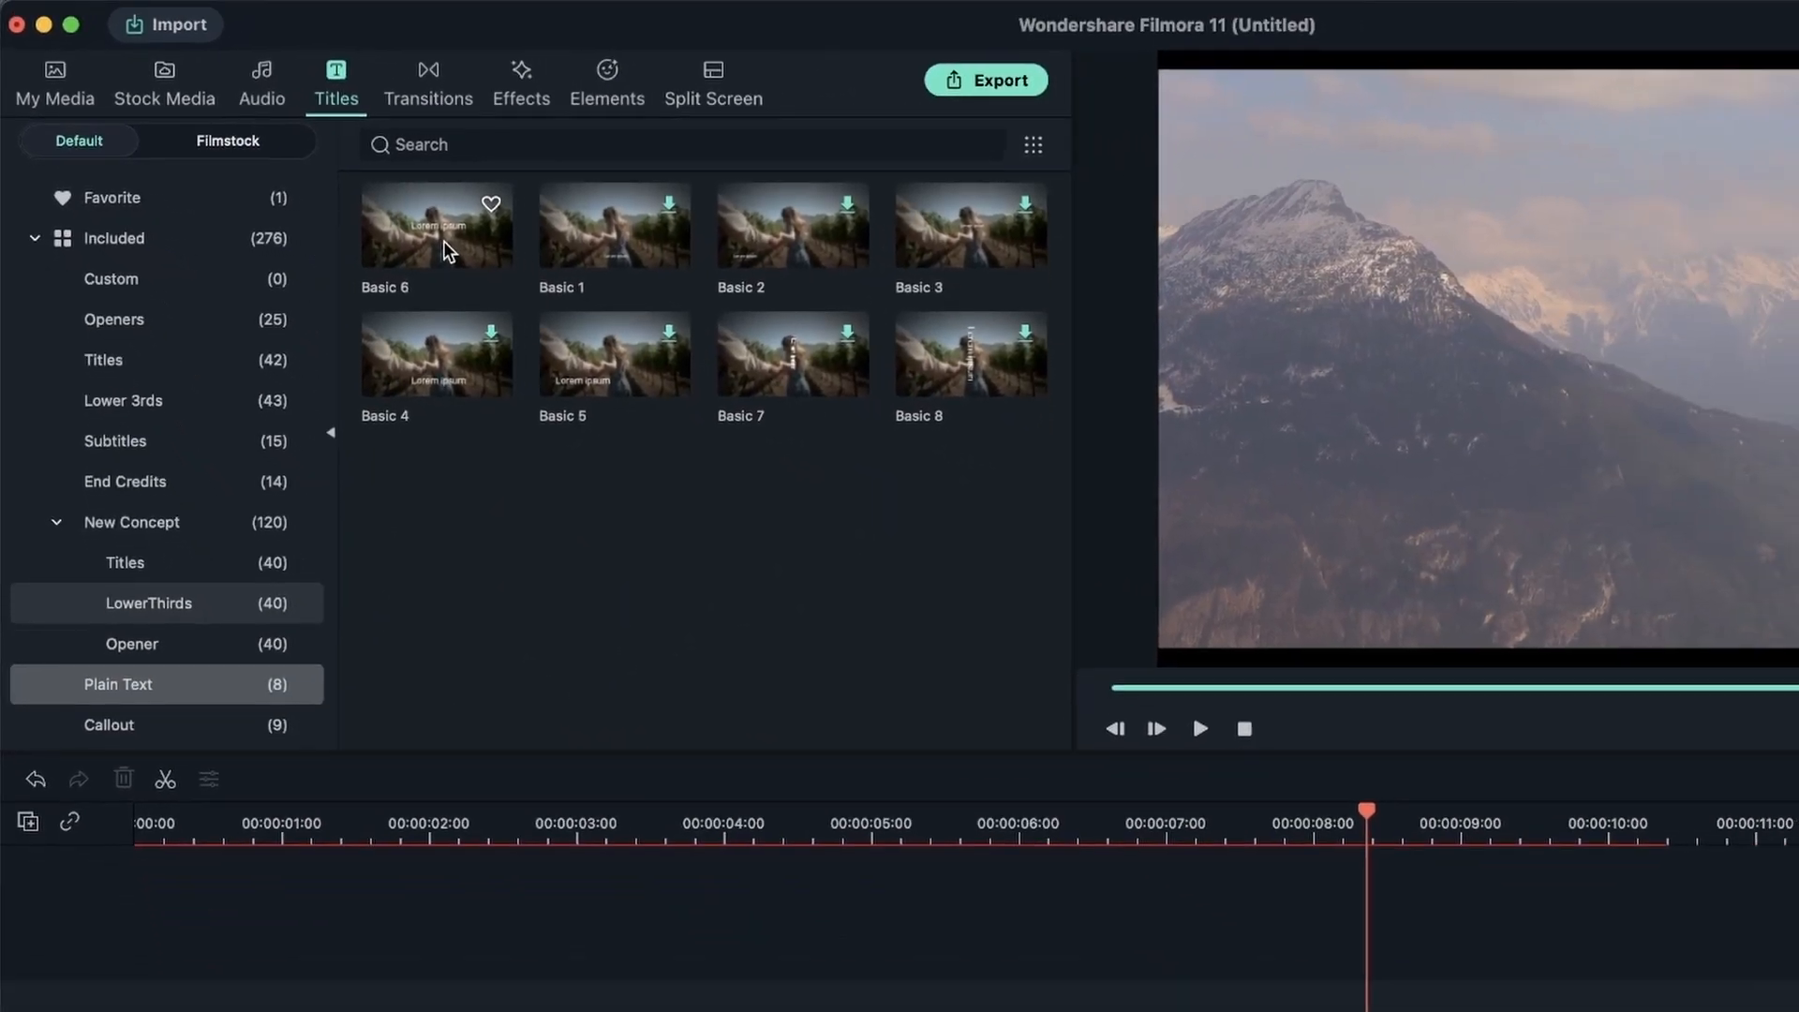
{"action": "left_click_drag", "start_coordinate": [618, 245], "coordinate": [725, 819]}
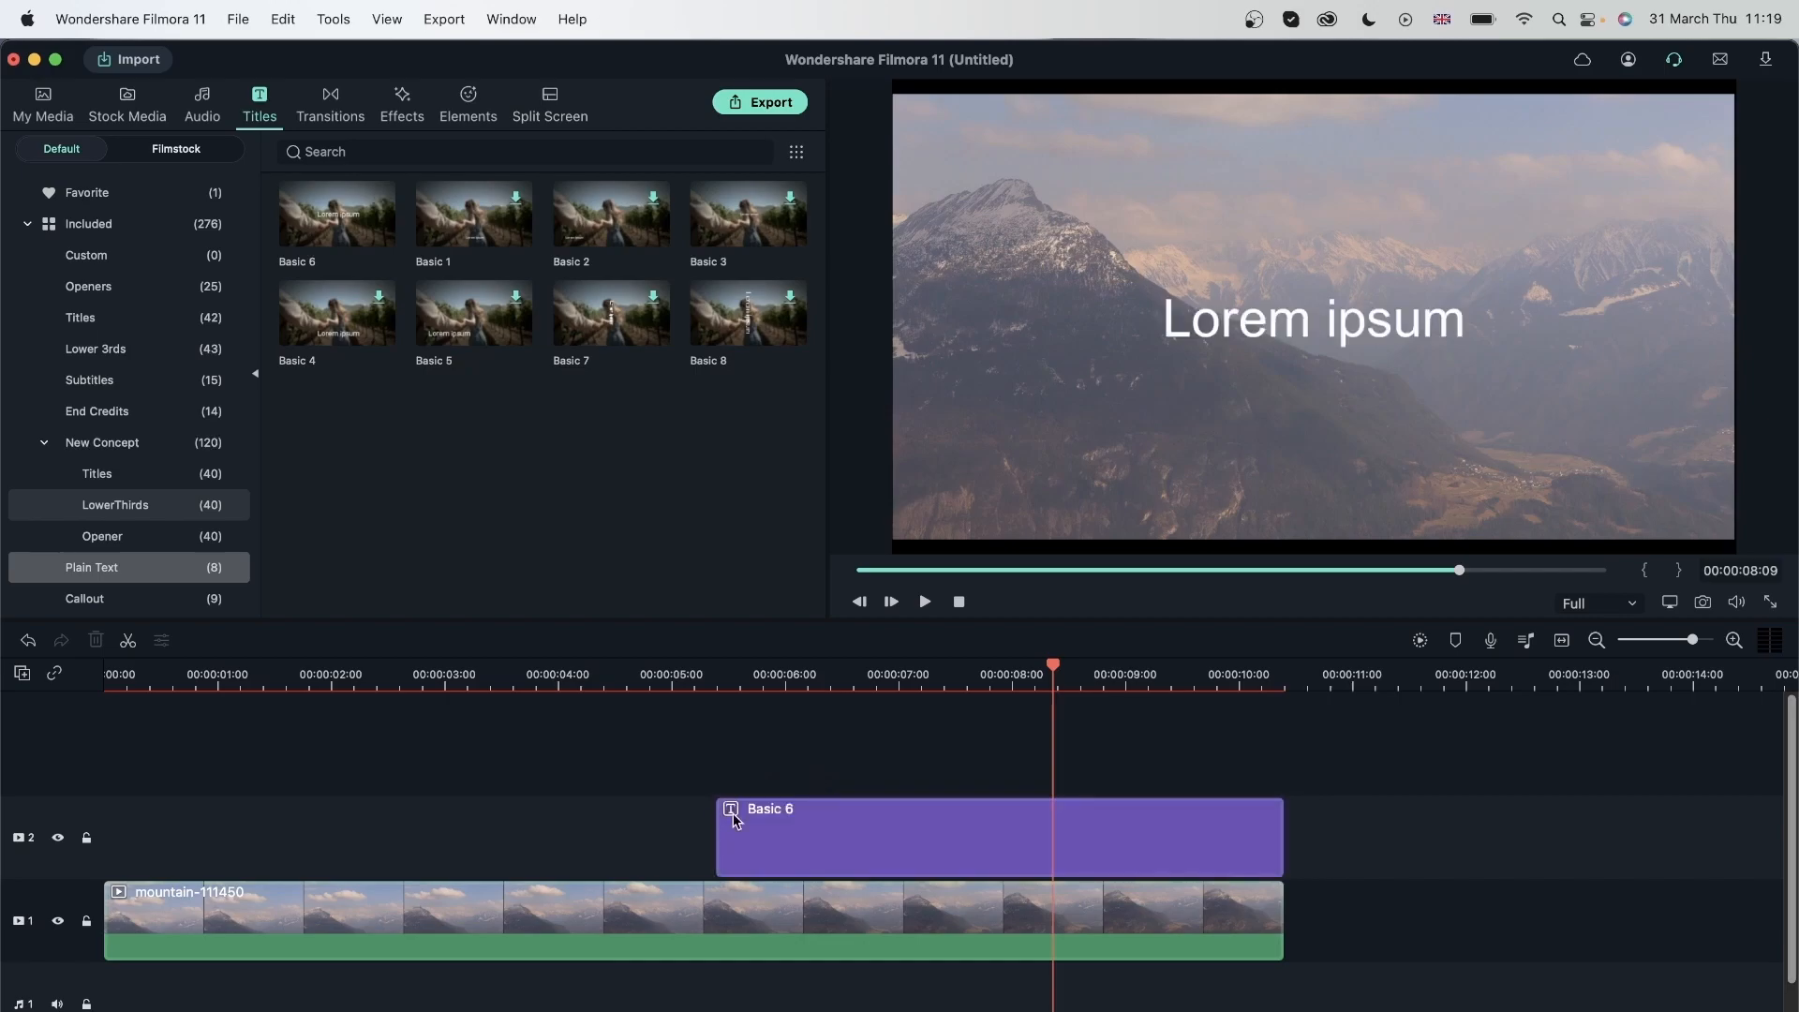
{"action": "left_click", "coordinate": [830, 661]}
{"action": "left_click", "coordinate": [705, 677]}
{"action": "left_click_drag", "start_coordinate": [705, 671], "coordinate": [635, 671]}
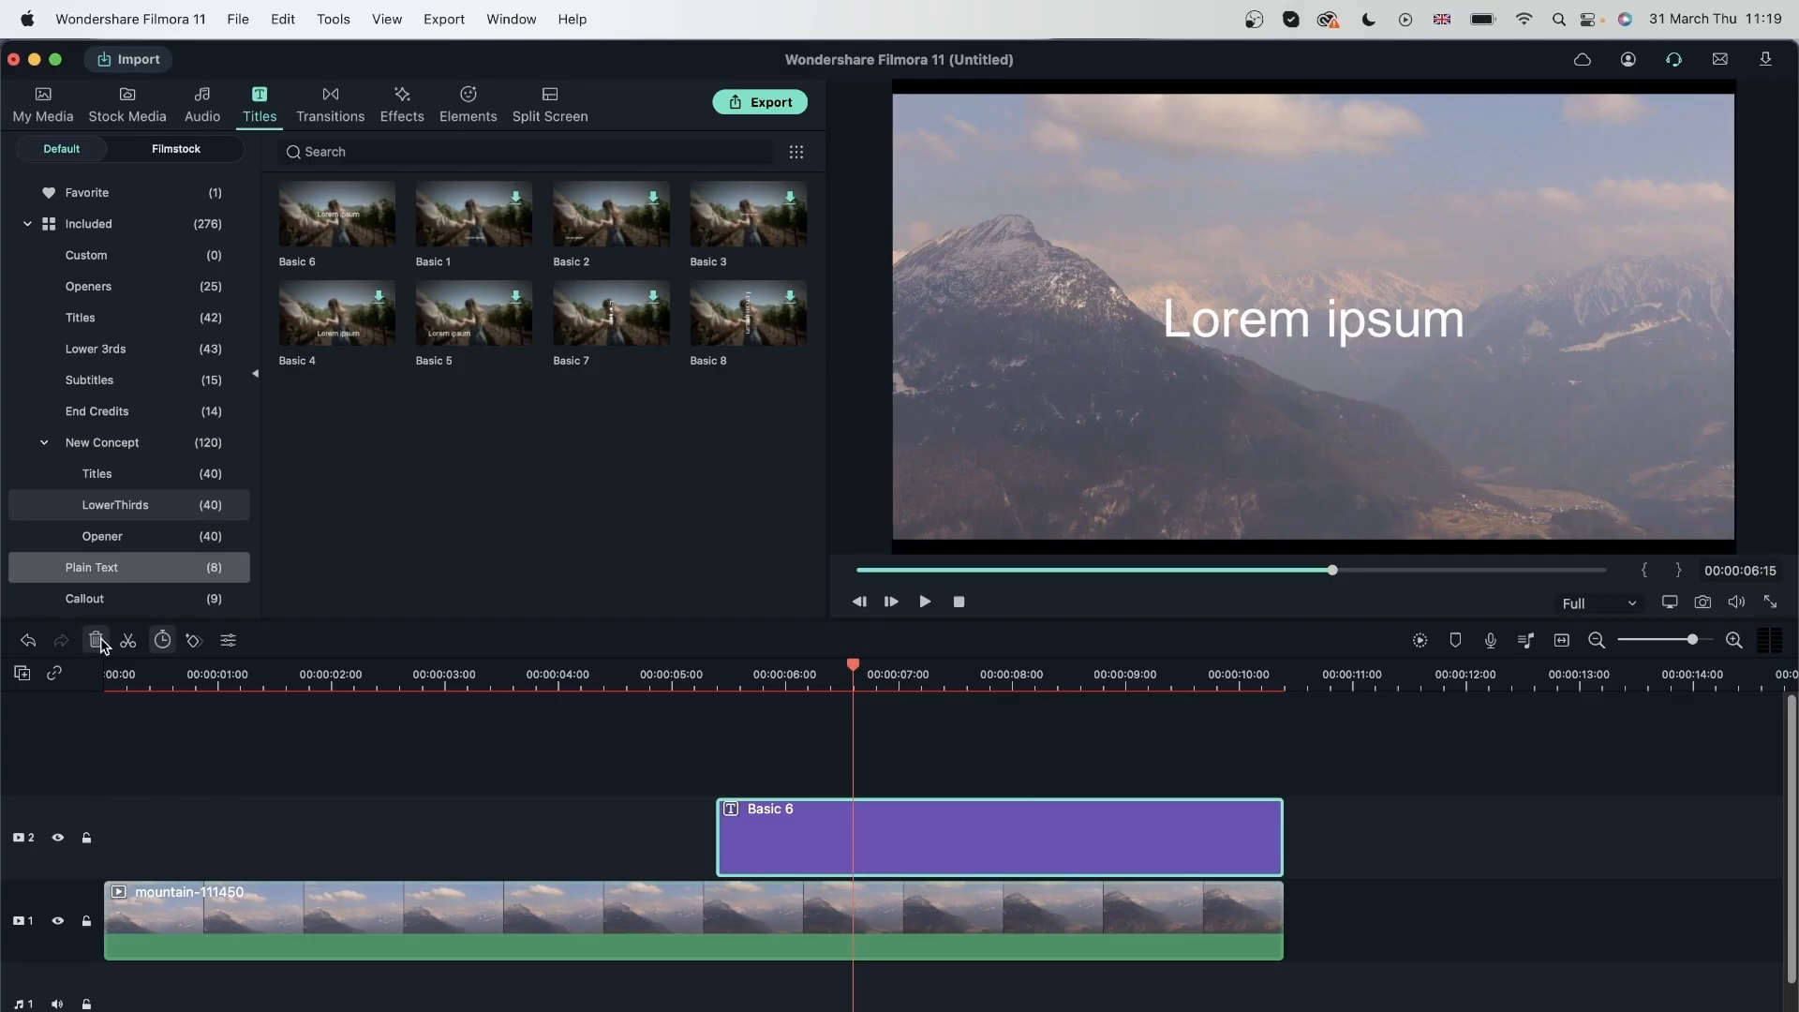
{"action": "left_click", "coordinate": [97, 641]}
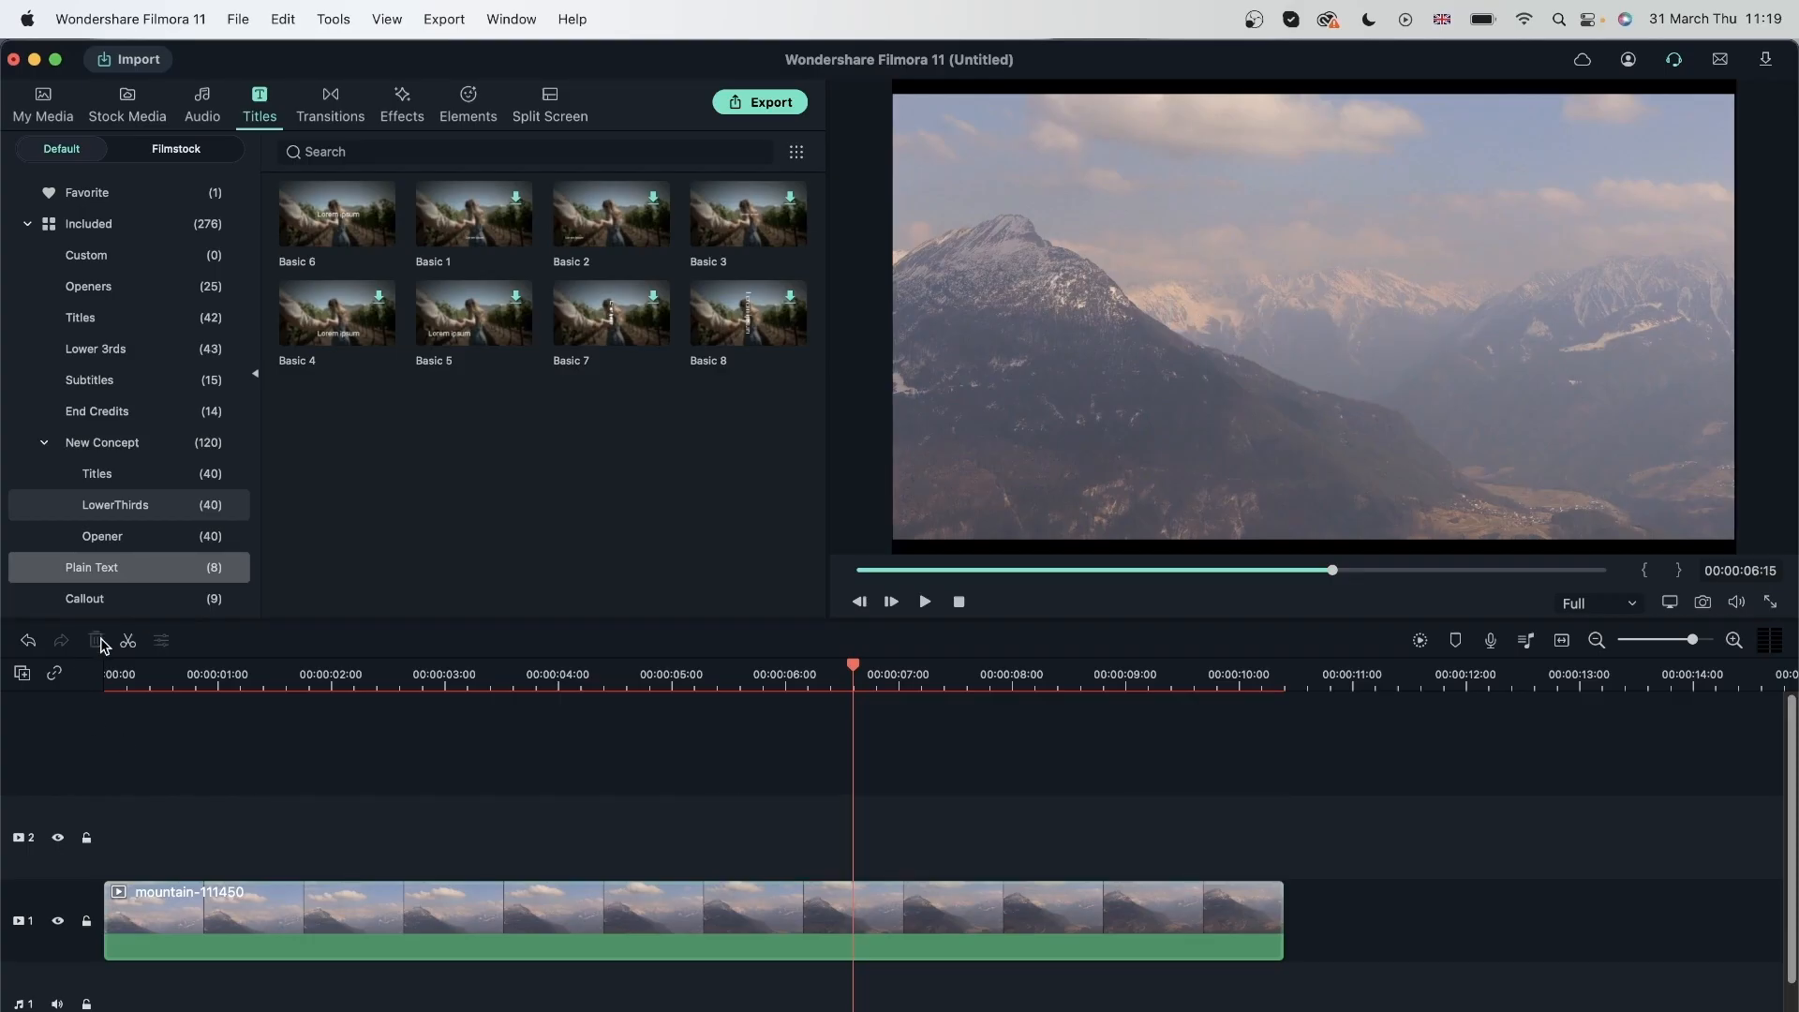
Place Callout 4 from the Callout category on track 2 above the mountain clip and play it back from 00:00:04:21
{"action": "left_click", "coordinate": [105, 607]}
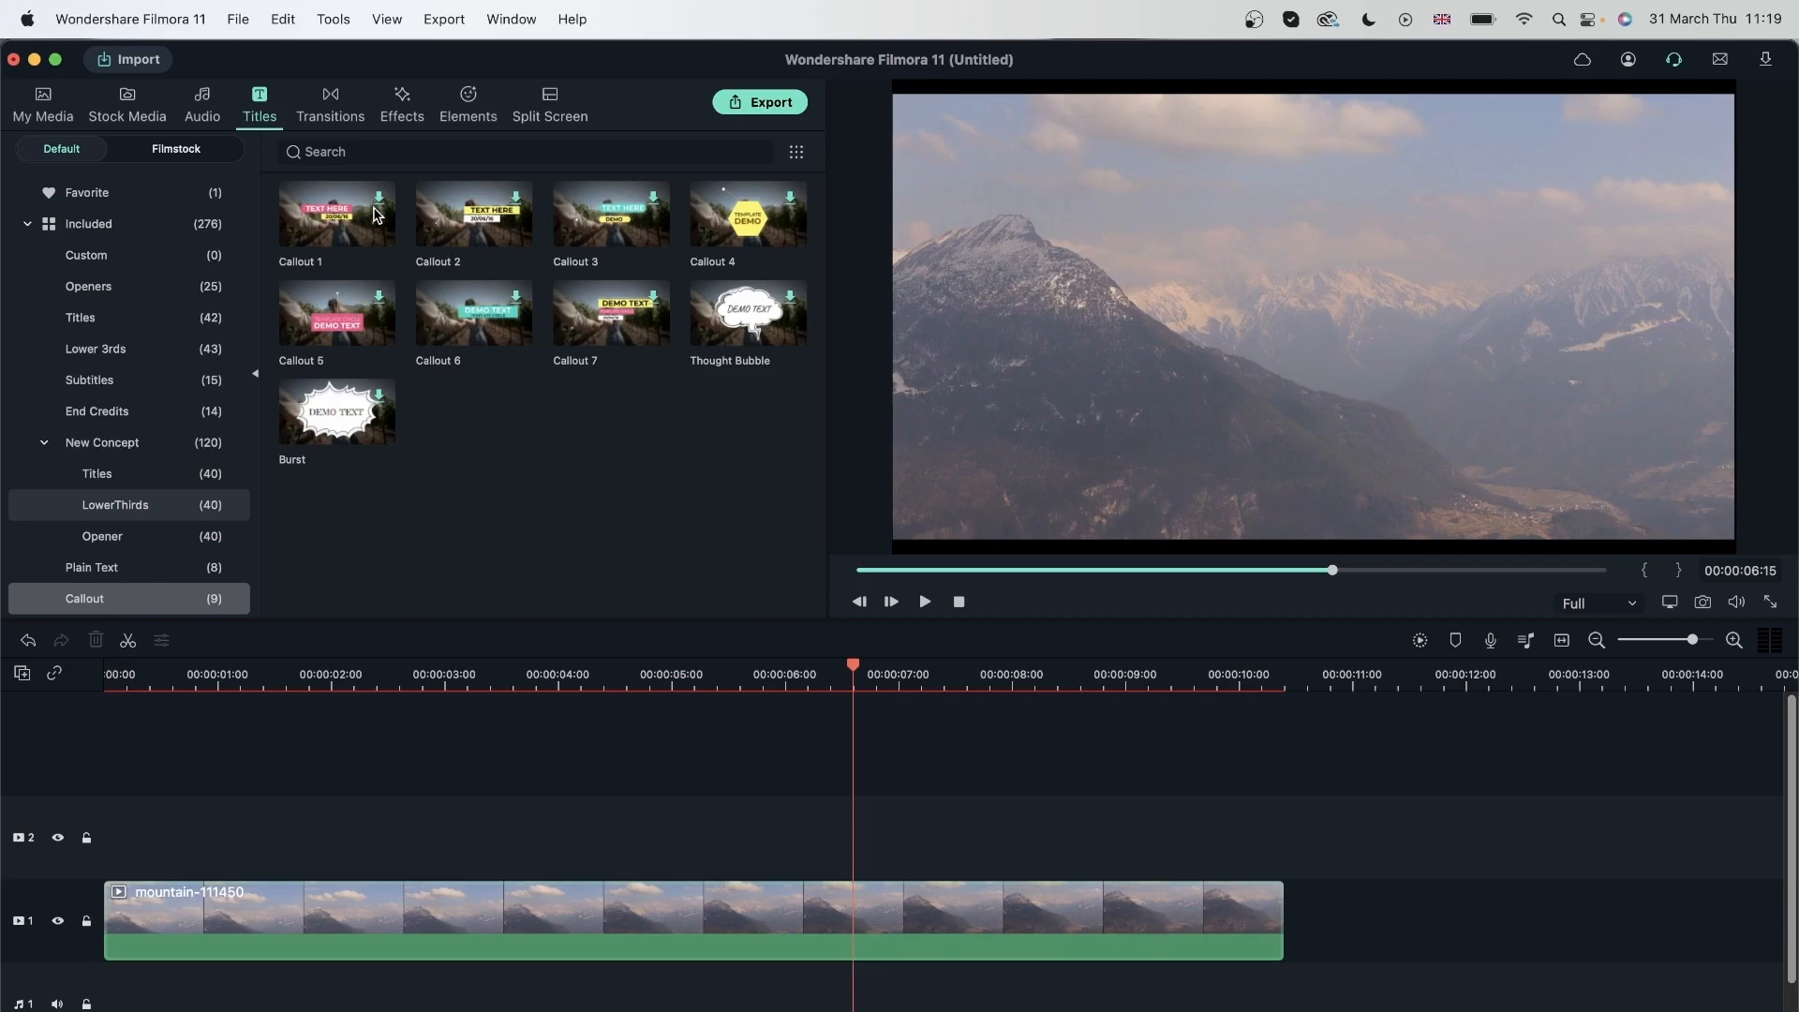
{"action": "left_click_drag", "start_coordinate": [736, 199], "coordinate": [712, 858]}
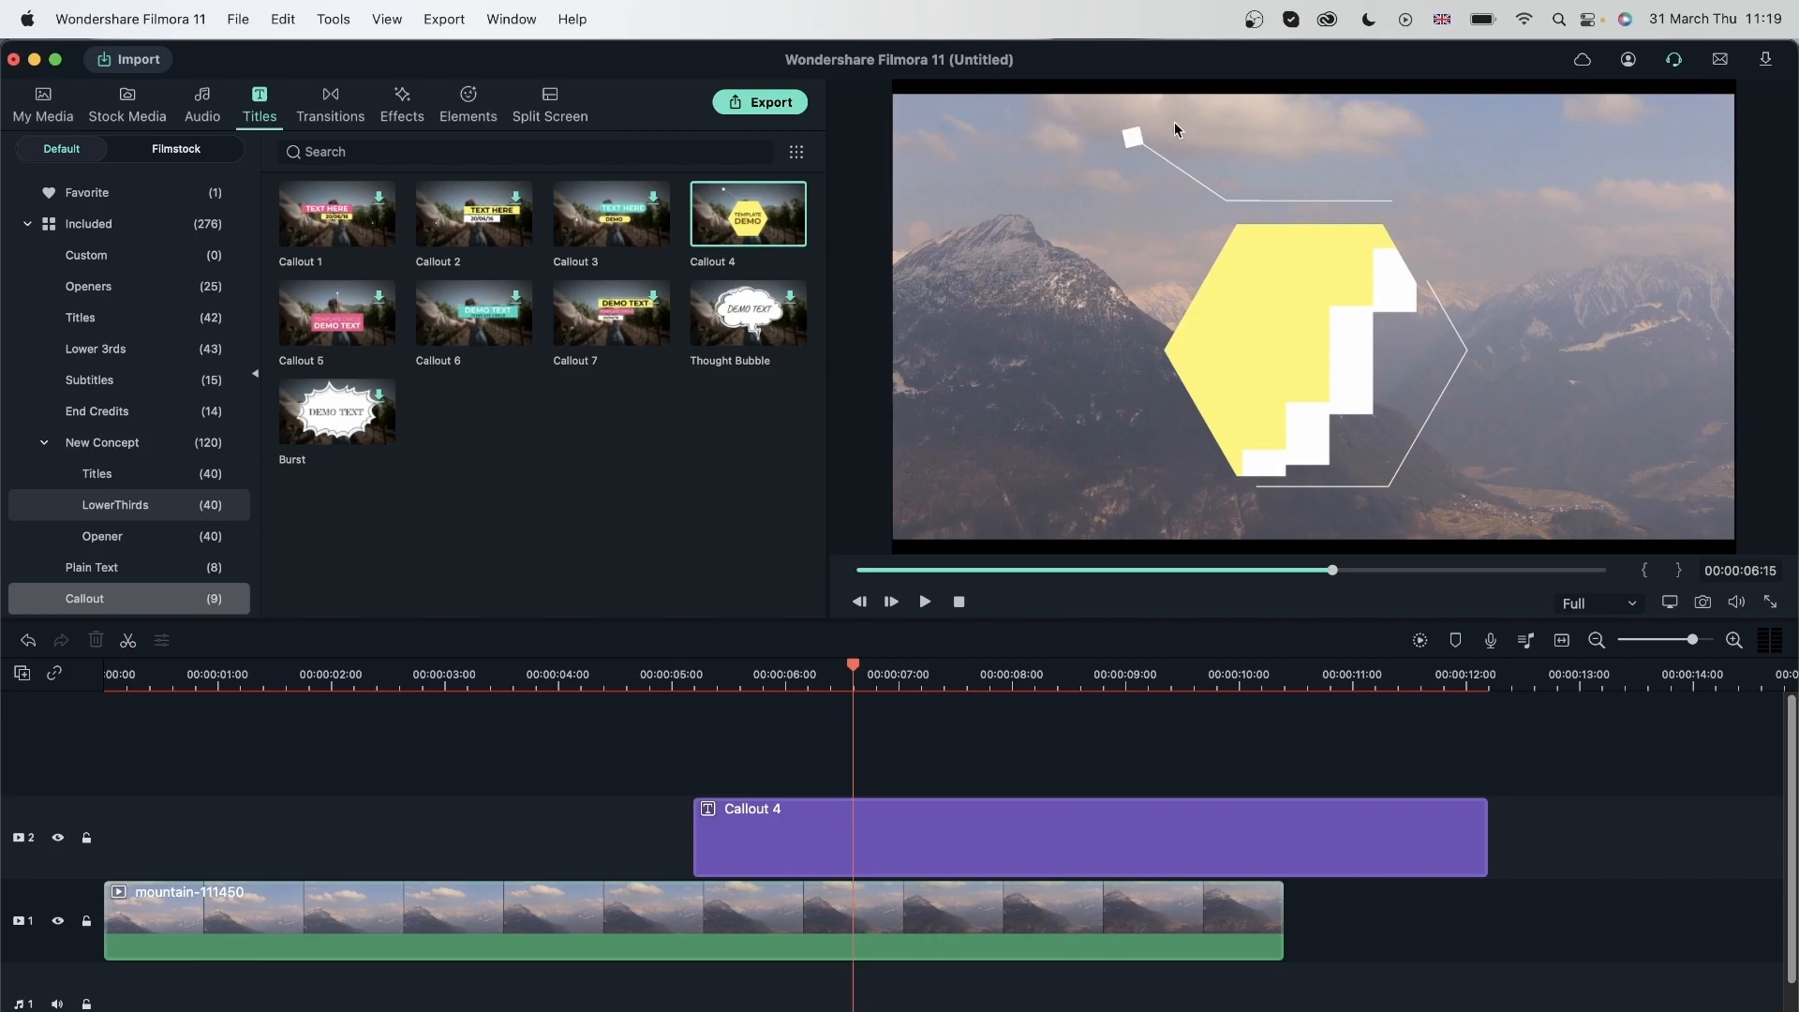
{"action": "left_click", "coordinate": [653, 679]}
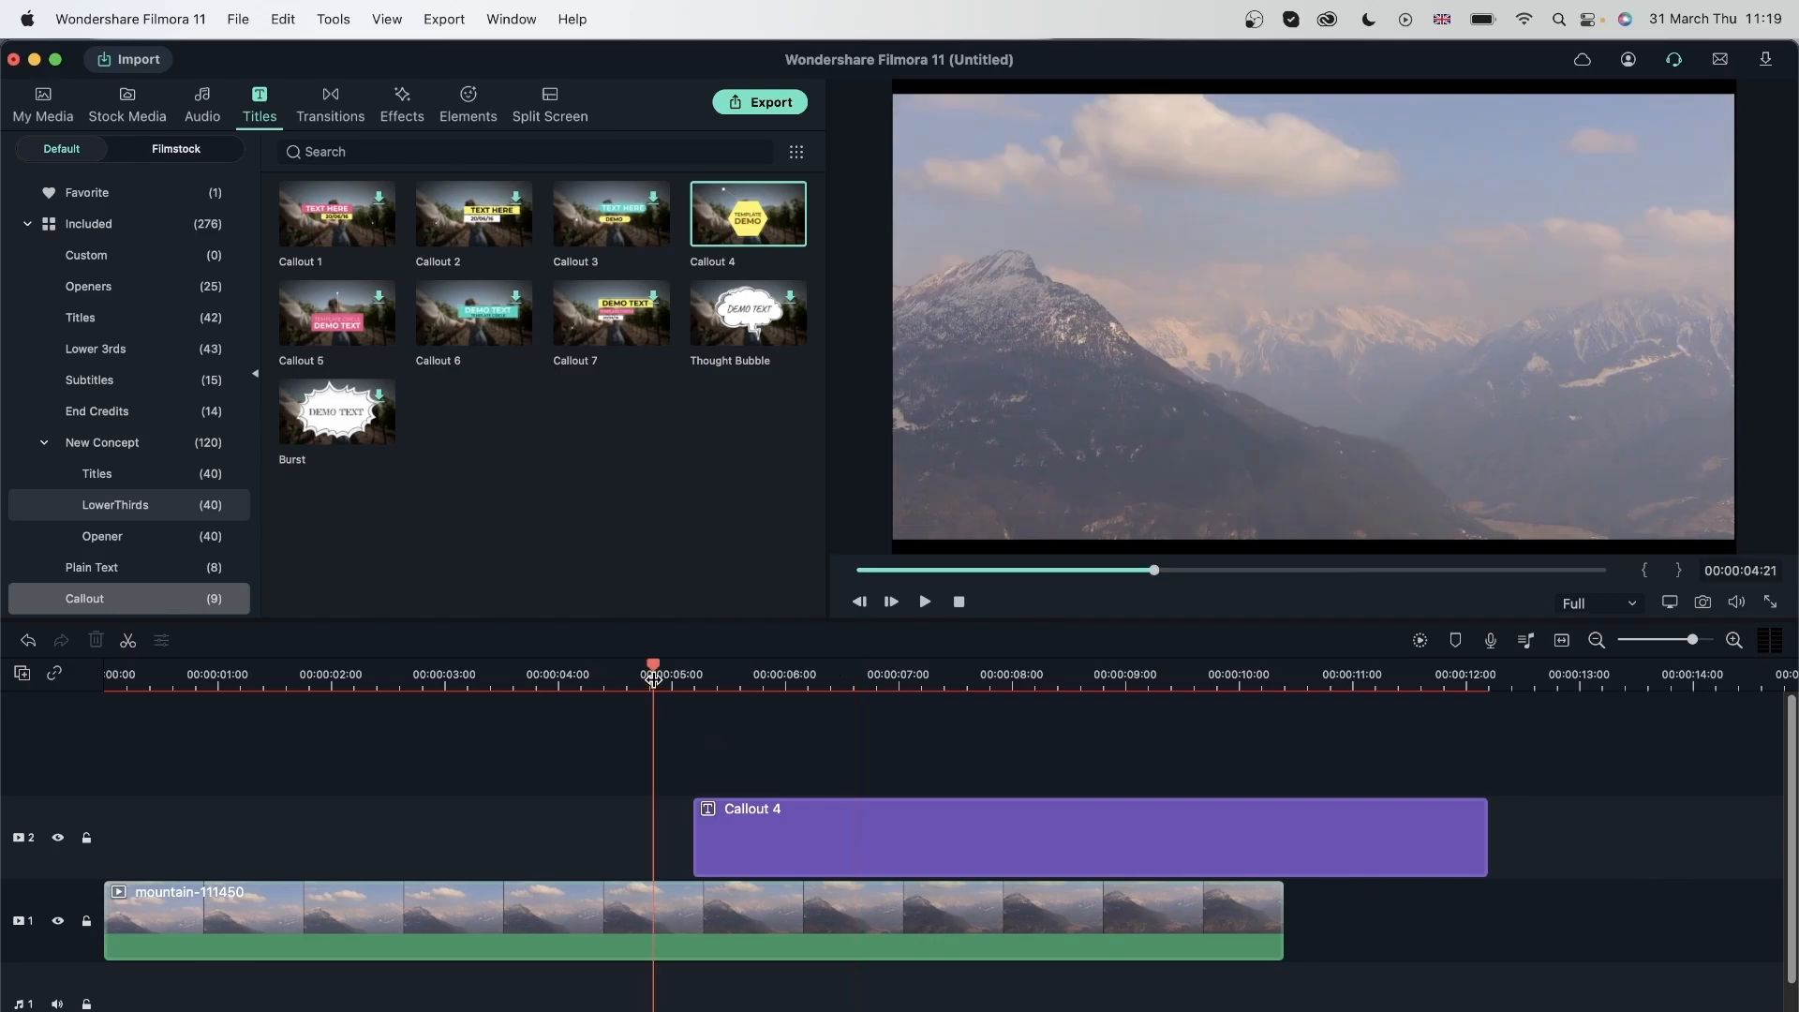
{"action": "key", "text": "space"}
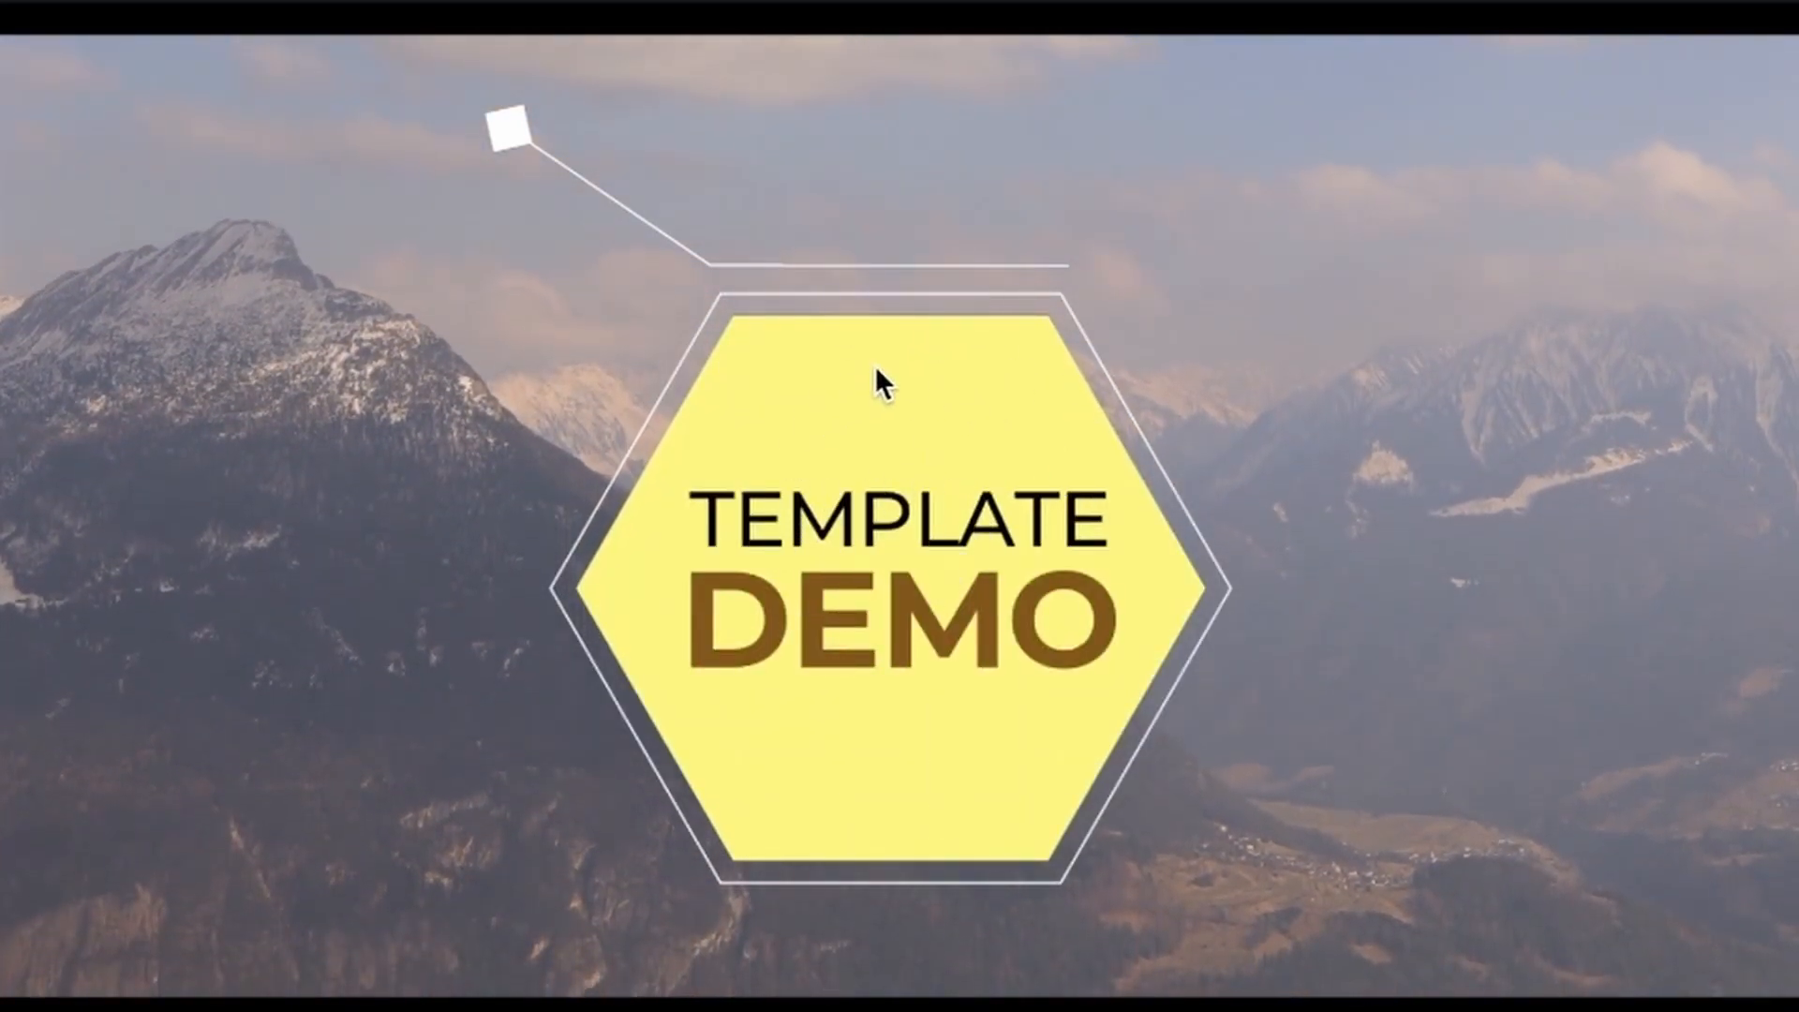
{"action": "key", "text": "space"}
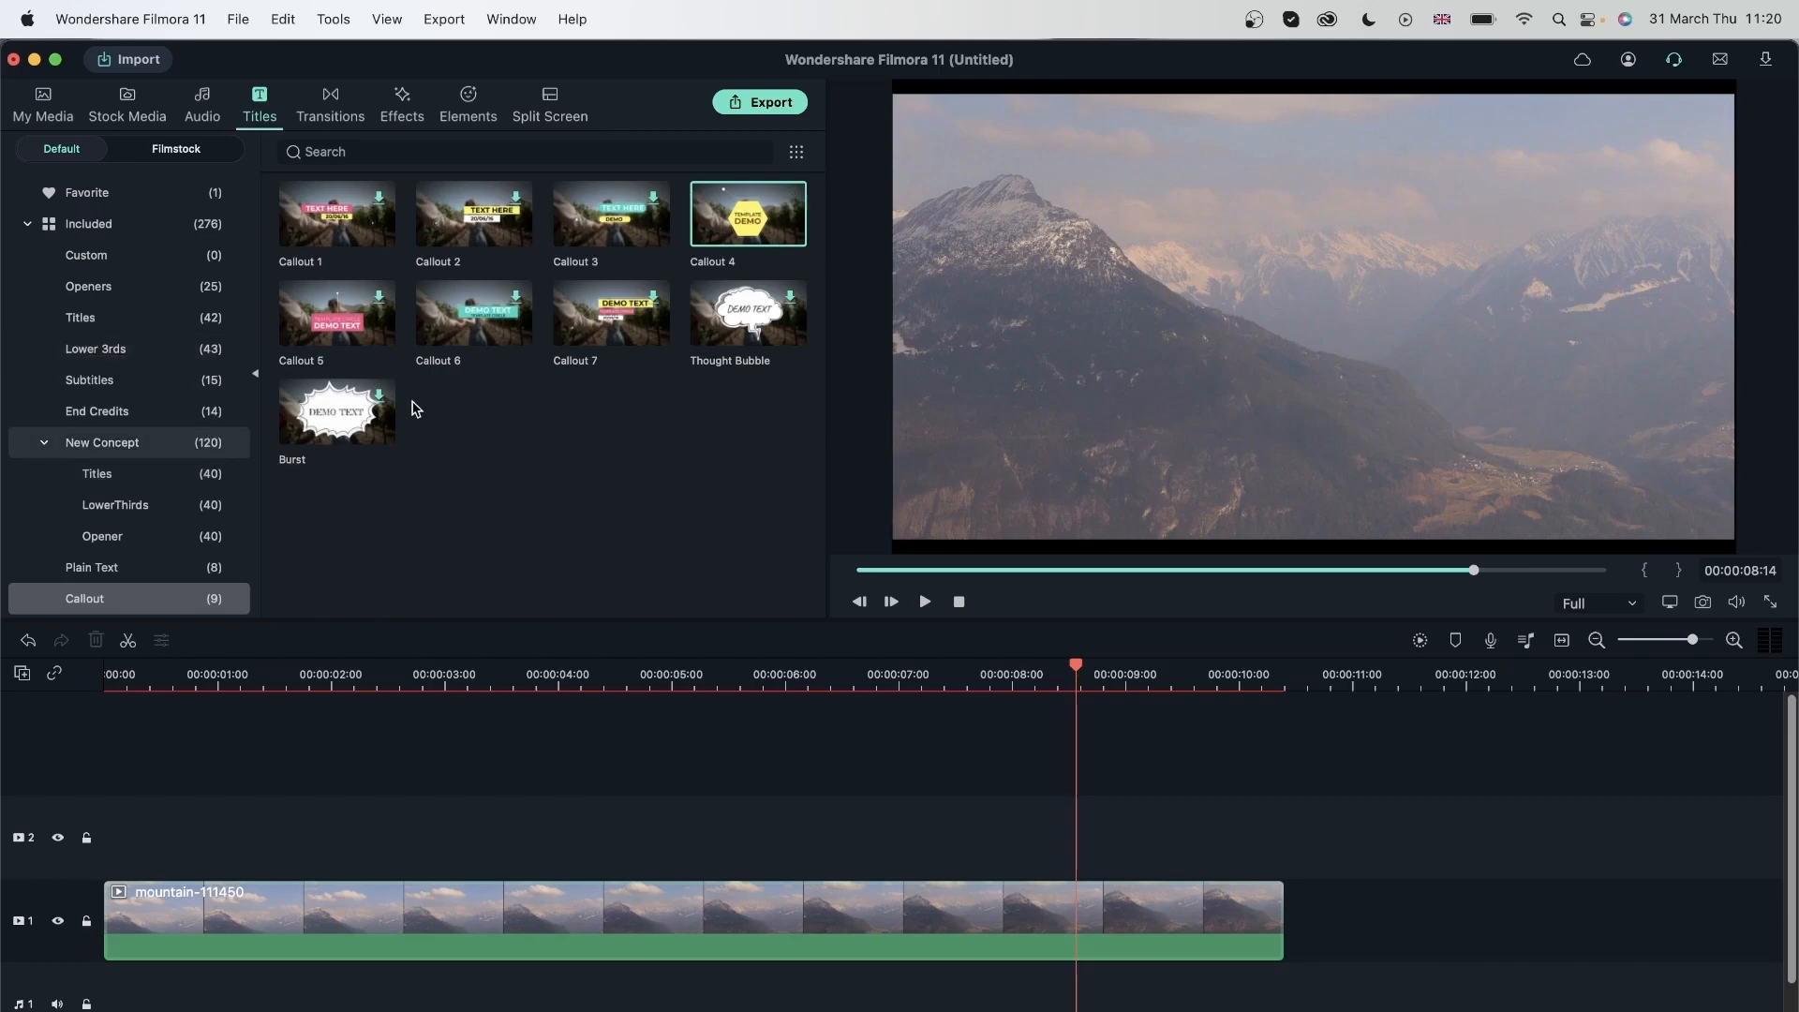
Place Title 4 from the Titles category on track 2 above the mountain clip and preview it at 00:00:06:24
{"action": "left_click", "coordinate": [100, 323]}
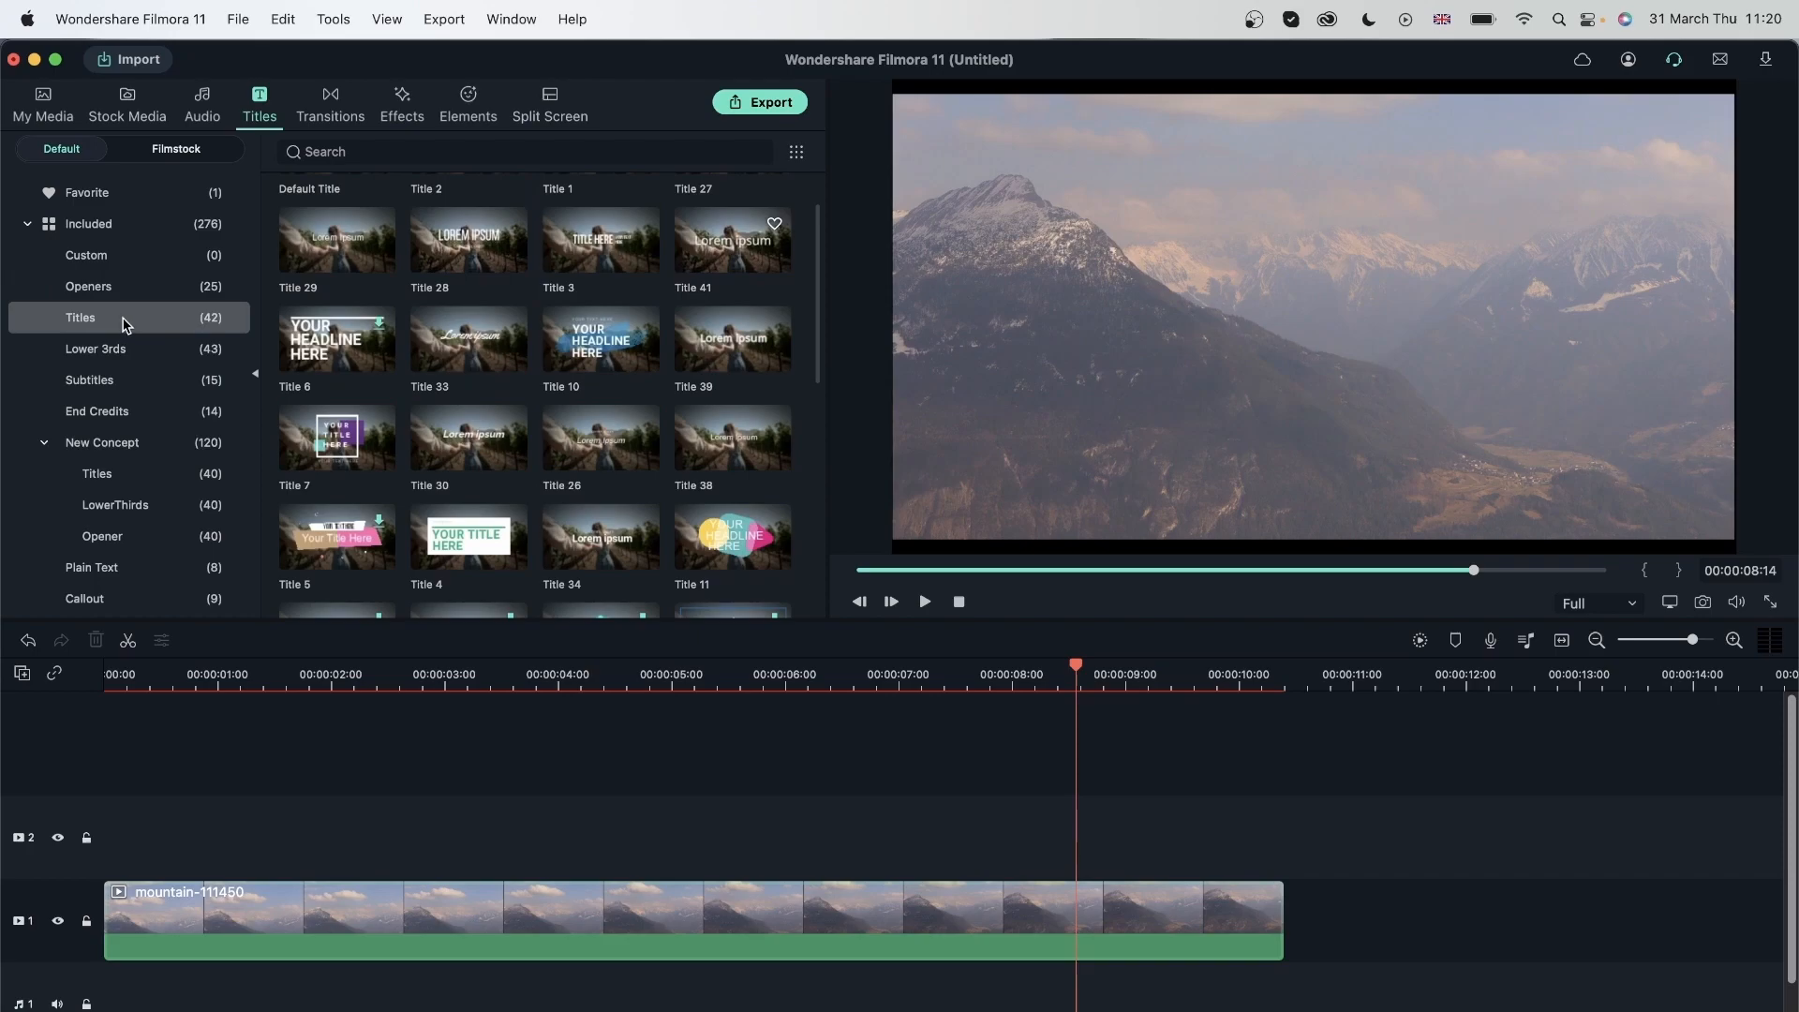
{"action": "left_click_drag", "start_coordinate": [469, 541], "coordinate": [647, 834]}
{"action": "left_click", "coordinate": [894, 667]}
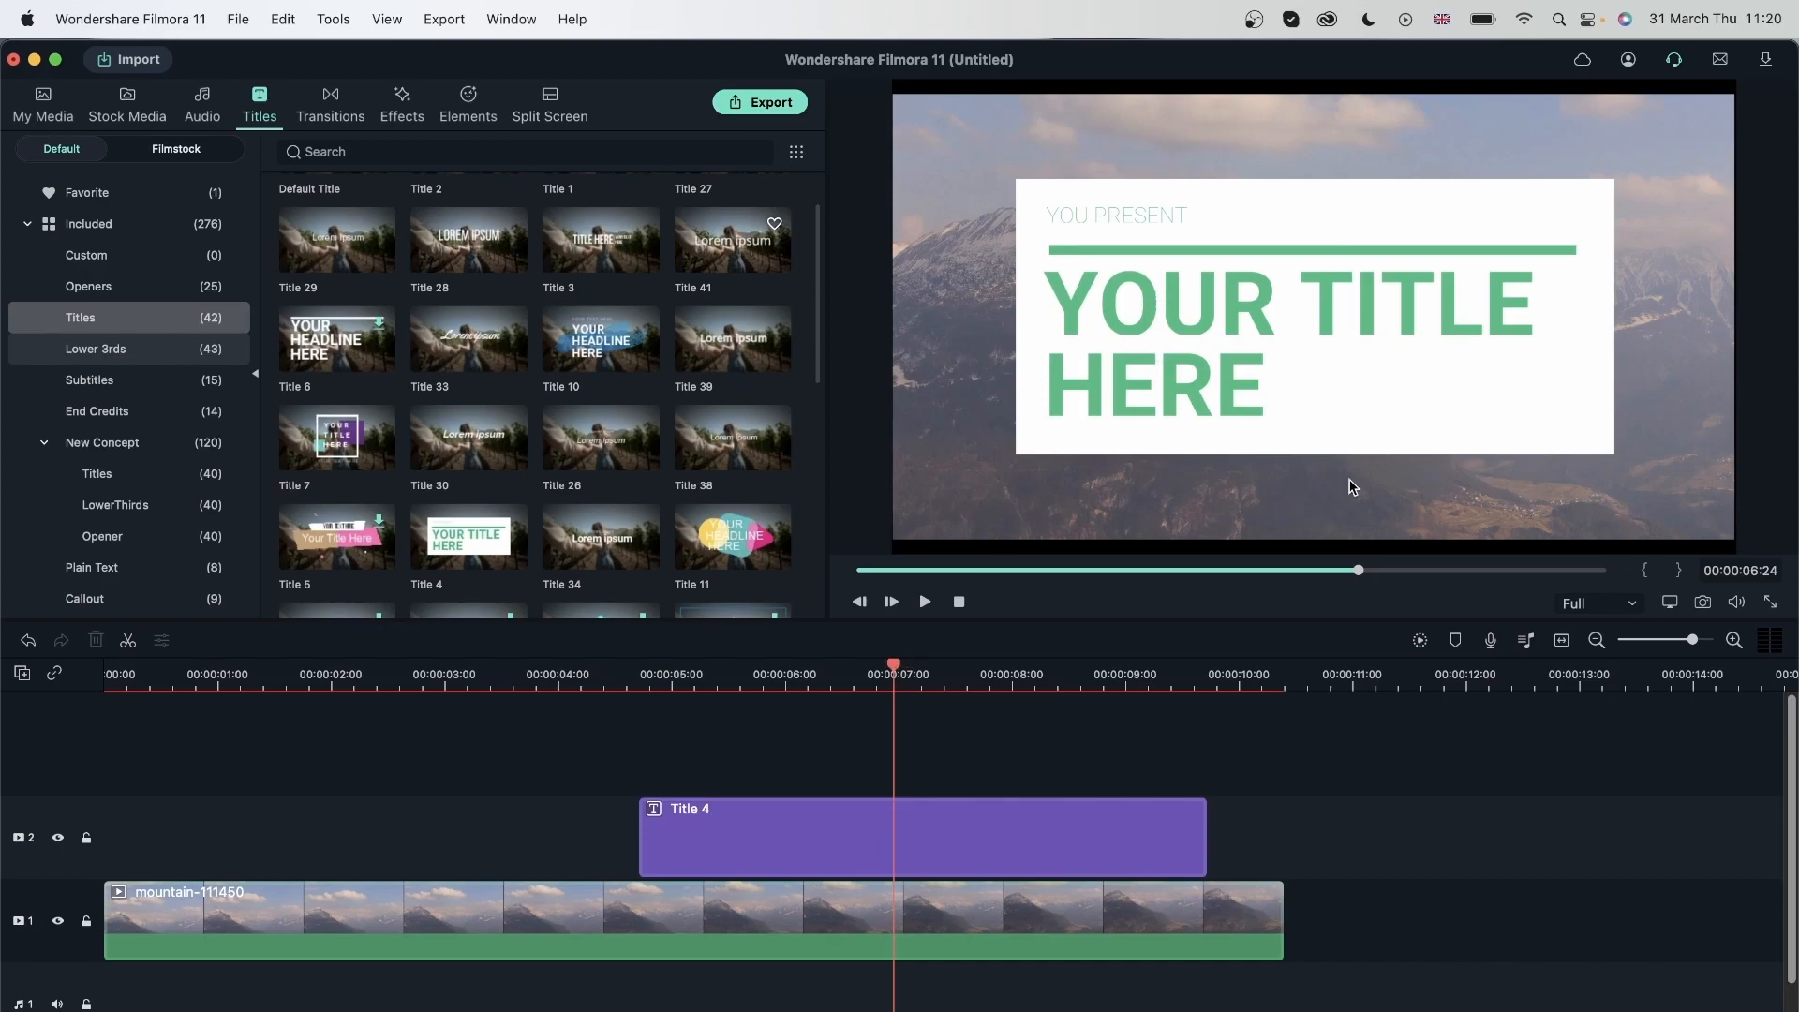
Open Title 4 for editing, shrink its white box and move it to the frame's upper-right corner
{"action": "left_click", "coordinate": [1374, 398]}
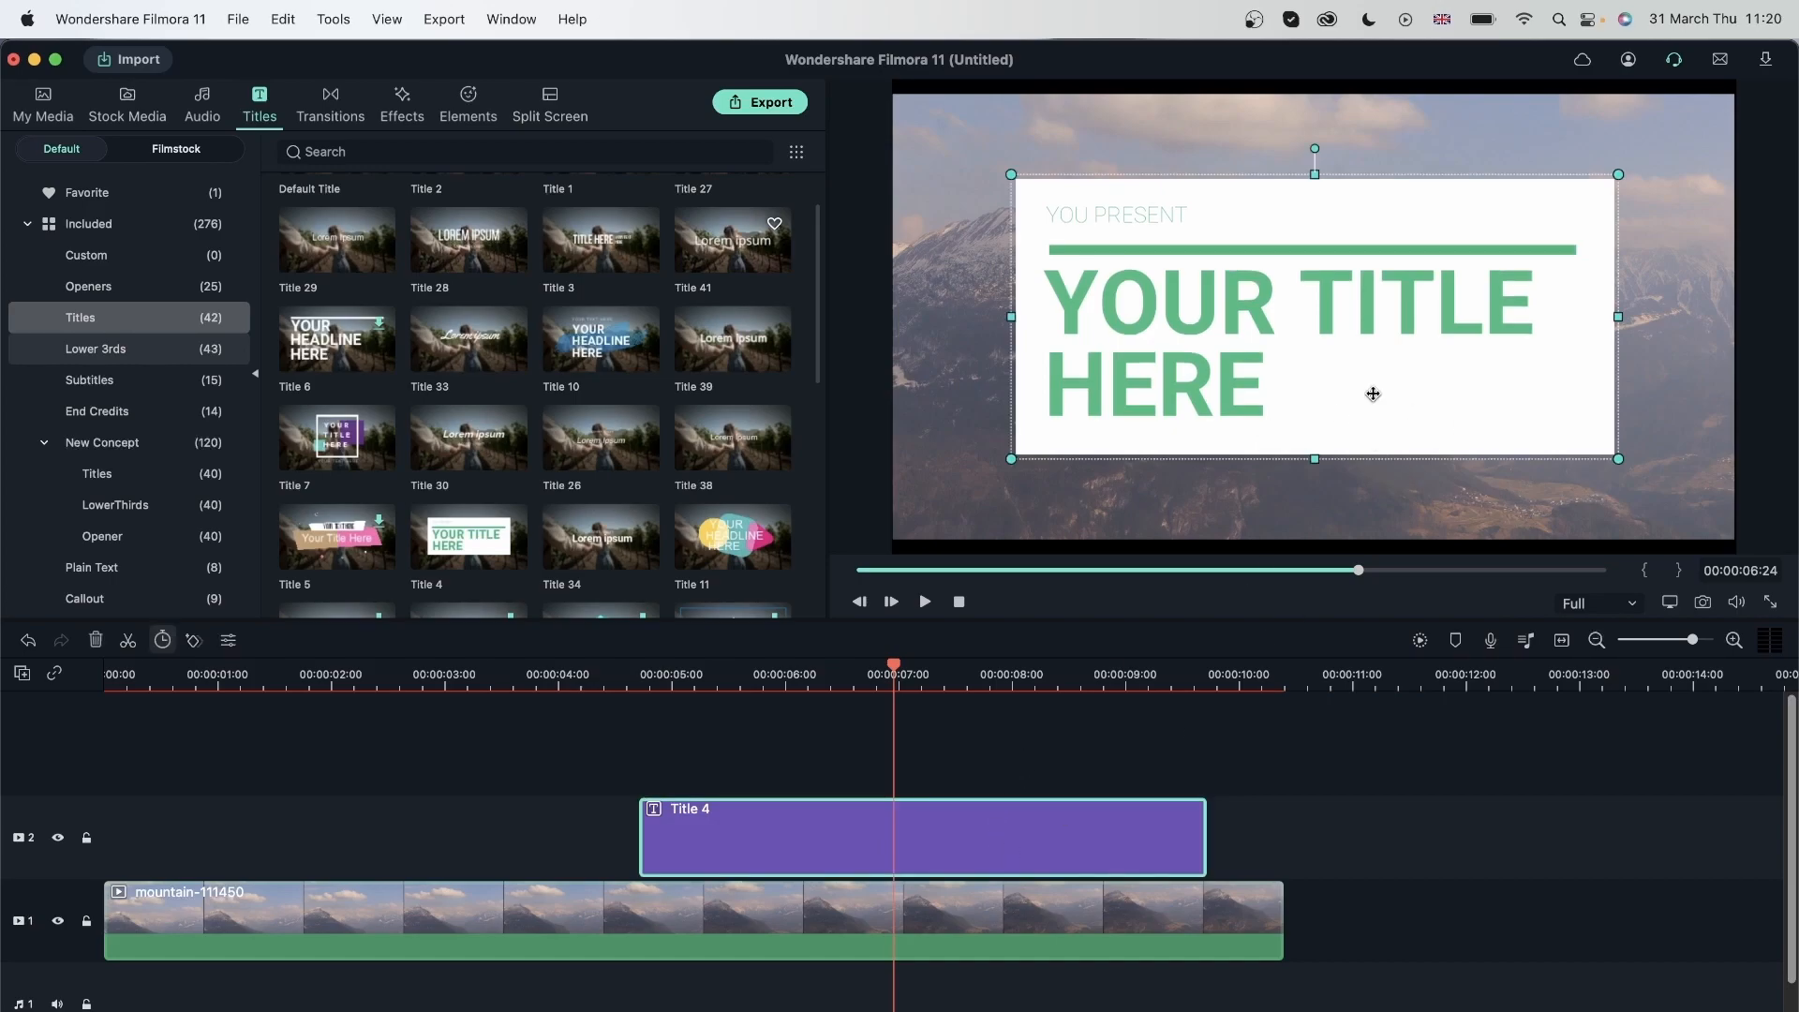
{"action": "double_click", "coordinate": [1328, 442]}
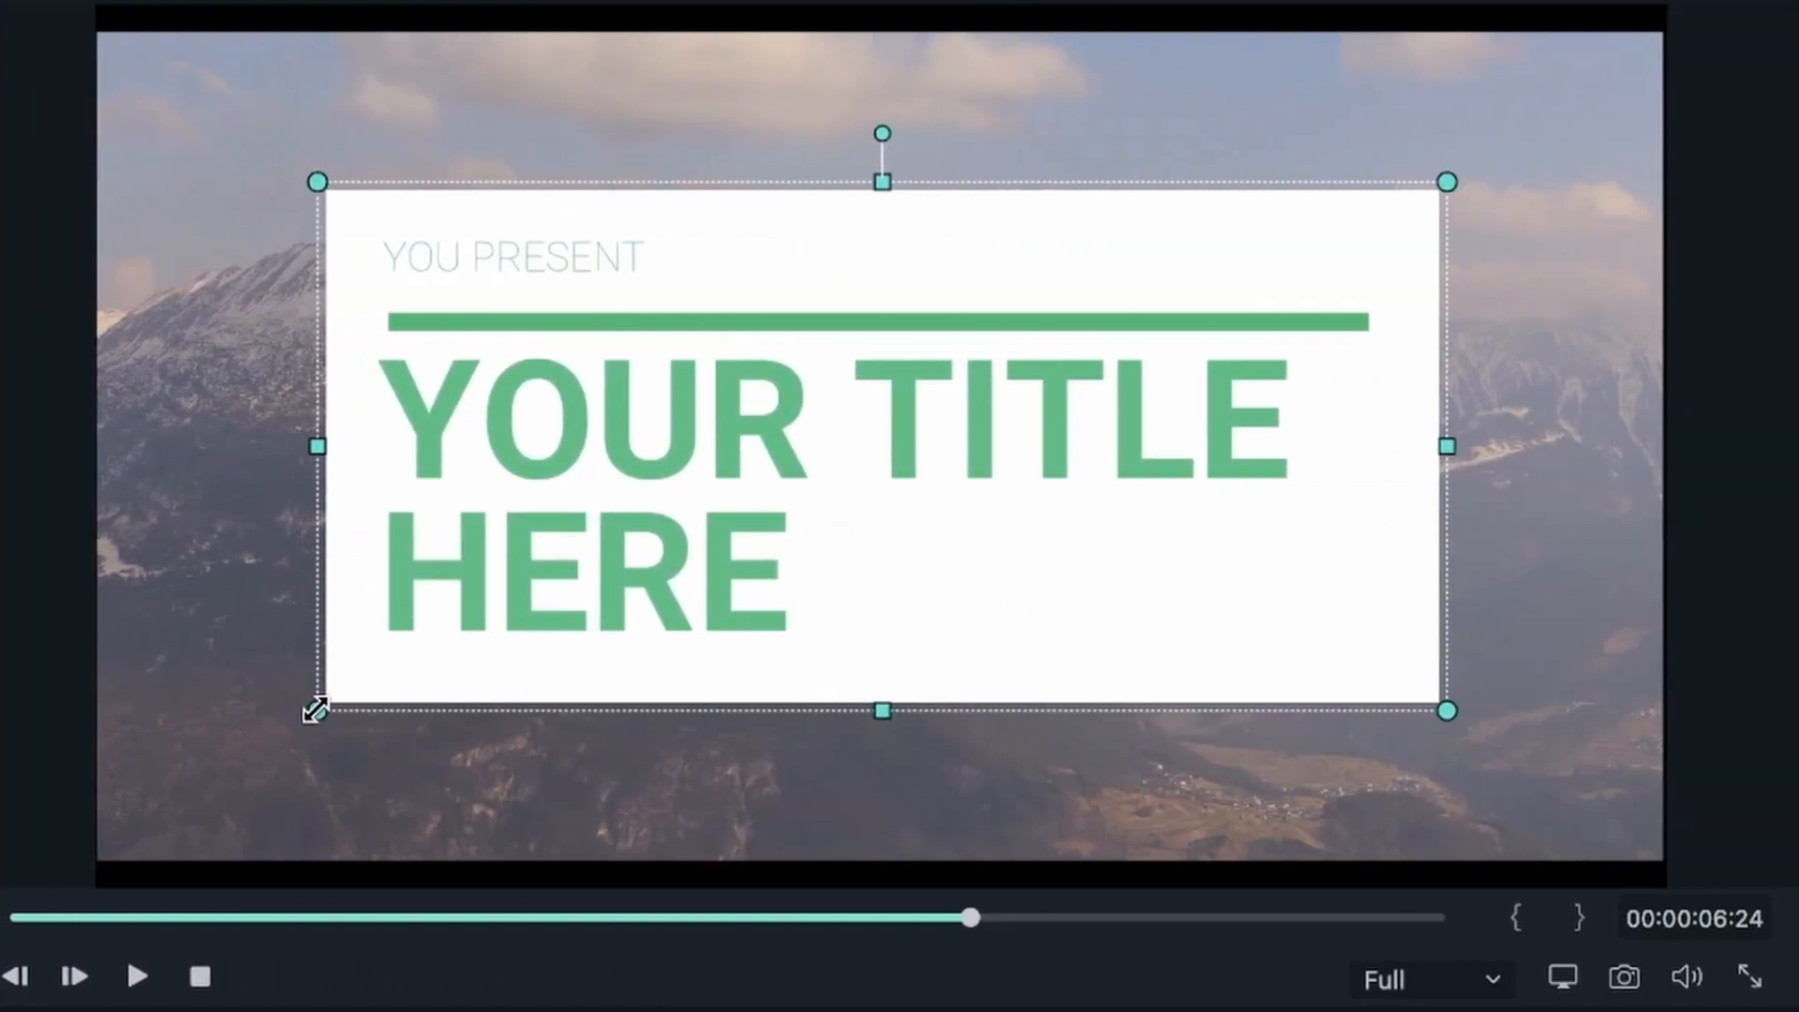
{"action": "left_click_drag", "start_coordinate": [315, 707], "coordinate": [1575, 337]}
{"action": "left_click_drag", "start_coordinate": [1278, 250], "coordinate": [1467, 148]}
Scale down, slightly rotate and reposition Title 4's words YOUR TITLE, and move the word HERE around the frame
{"action": "left_click", "coordinate": [619, 392]}
{"action": "left_click_drag", "start_coordinate": [377, 523], "coordinate": [775, 431]}
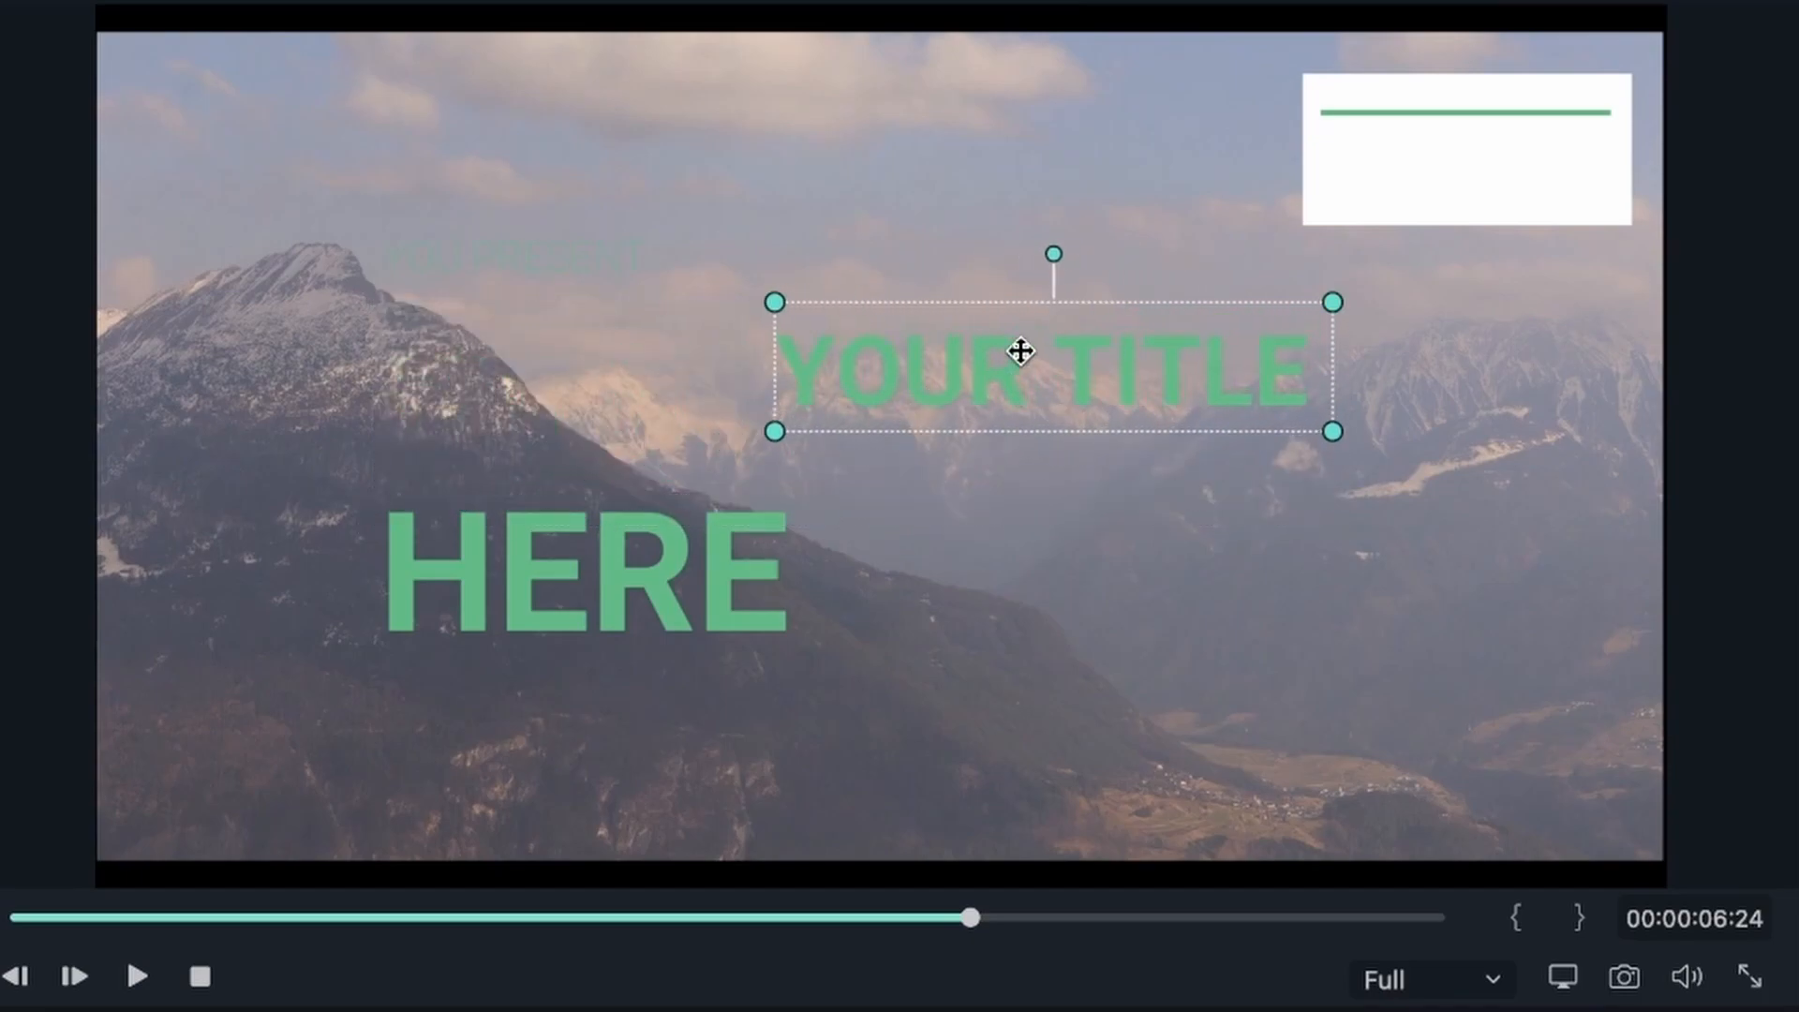
{"action": "left_click_drag", "start_coordinate": [1052, 249], "coordinate": [1163, 337]}
{"action": "left_click", "coordinate": [593, 602]}
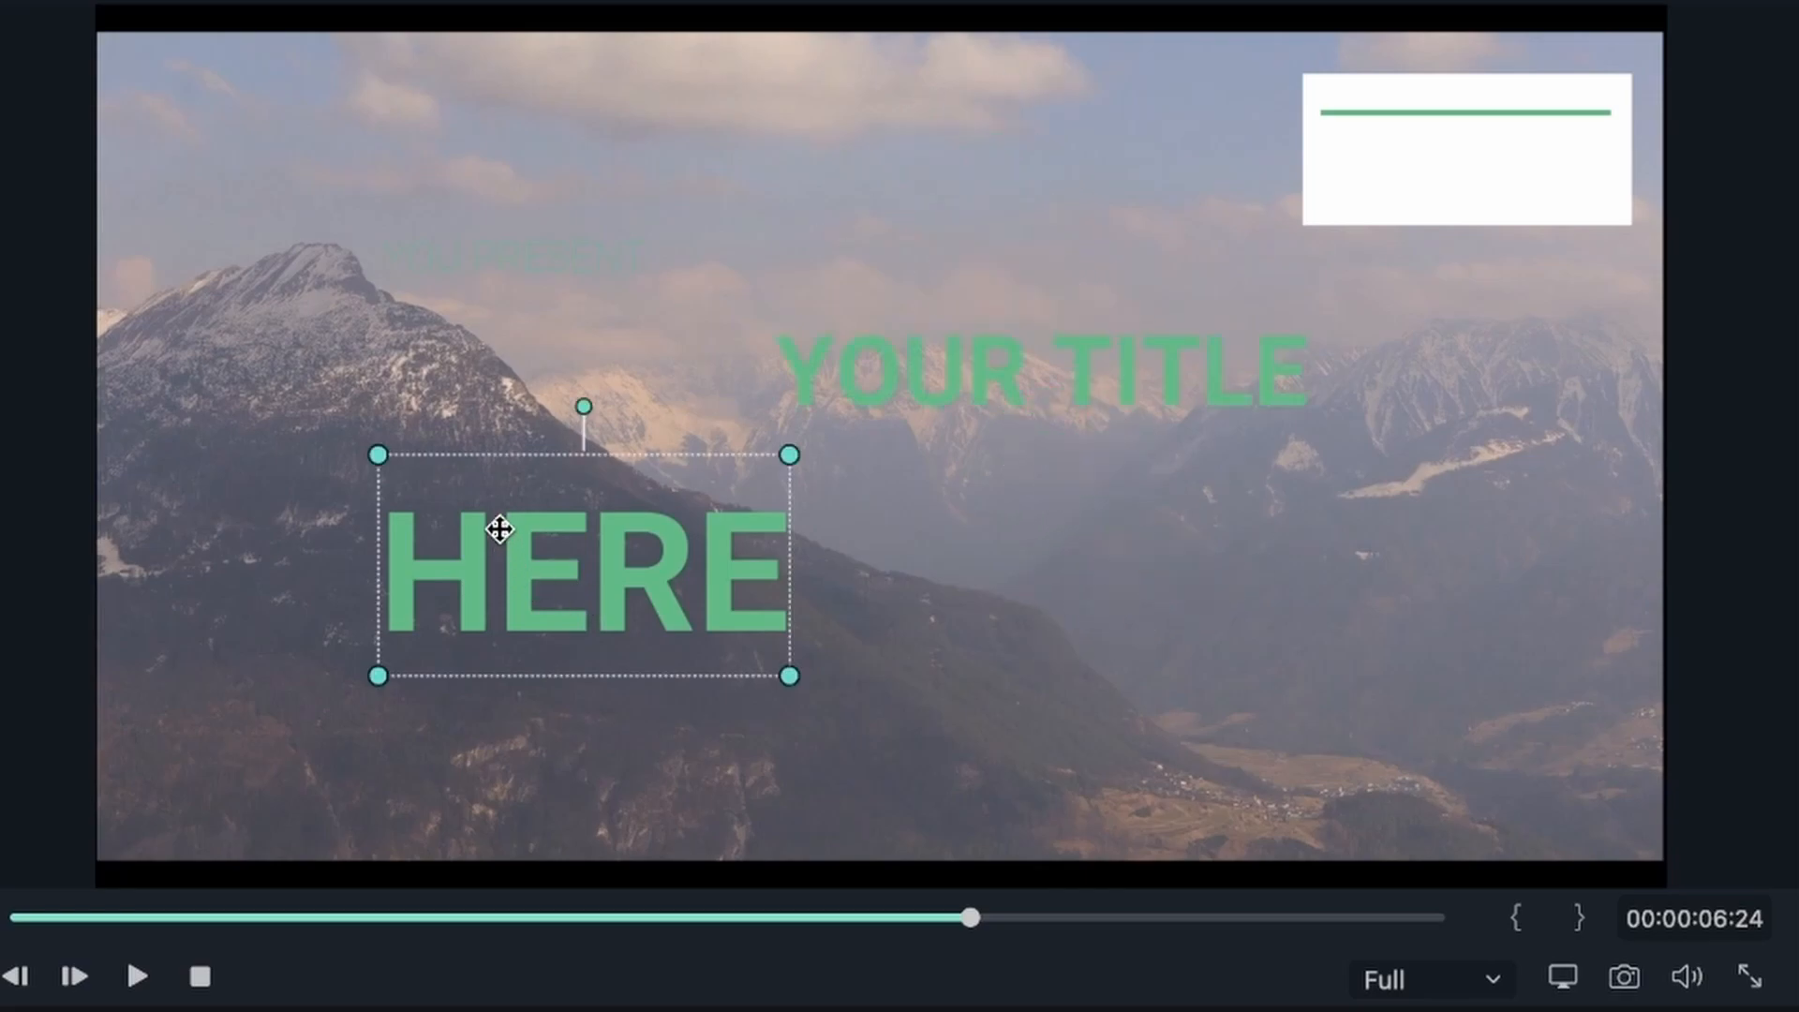
{"action": "left_click_drag", "start_coordinate": [499, 530], "coordinate": [325, 180]}
{"action": "left_click_drag", "start_coordinate": [435, 216], "coordinate": [616, 493]}
{"action": "left_click", "coordinate": [1133, 373]}
{"action": "left_click_drag", "start_coordinate": [1133, 374], "coordinate": [911, 264]}
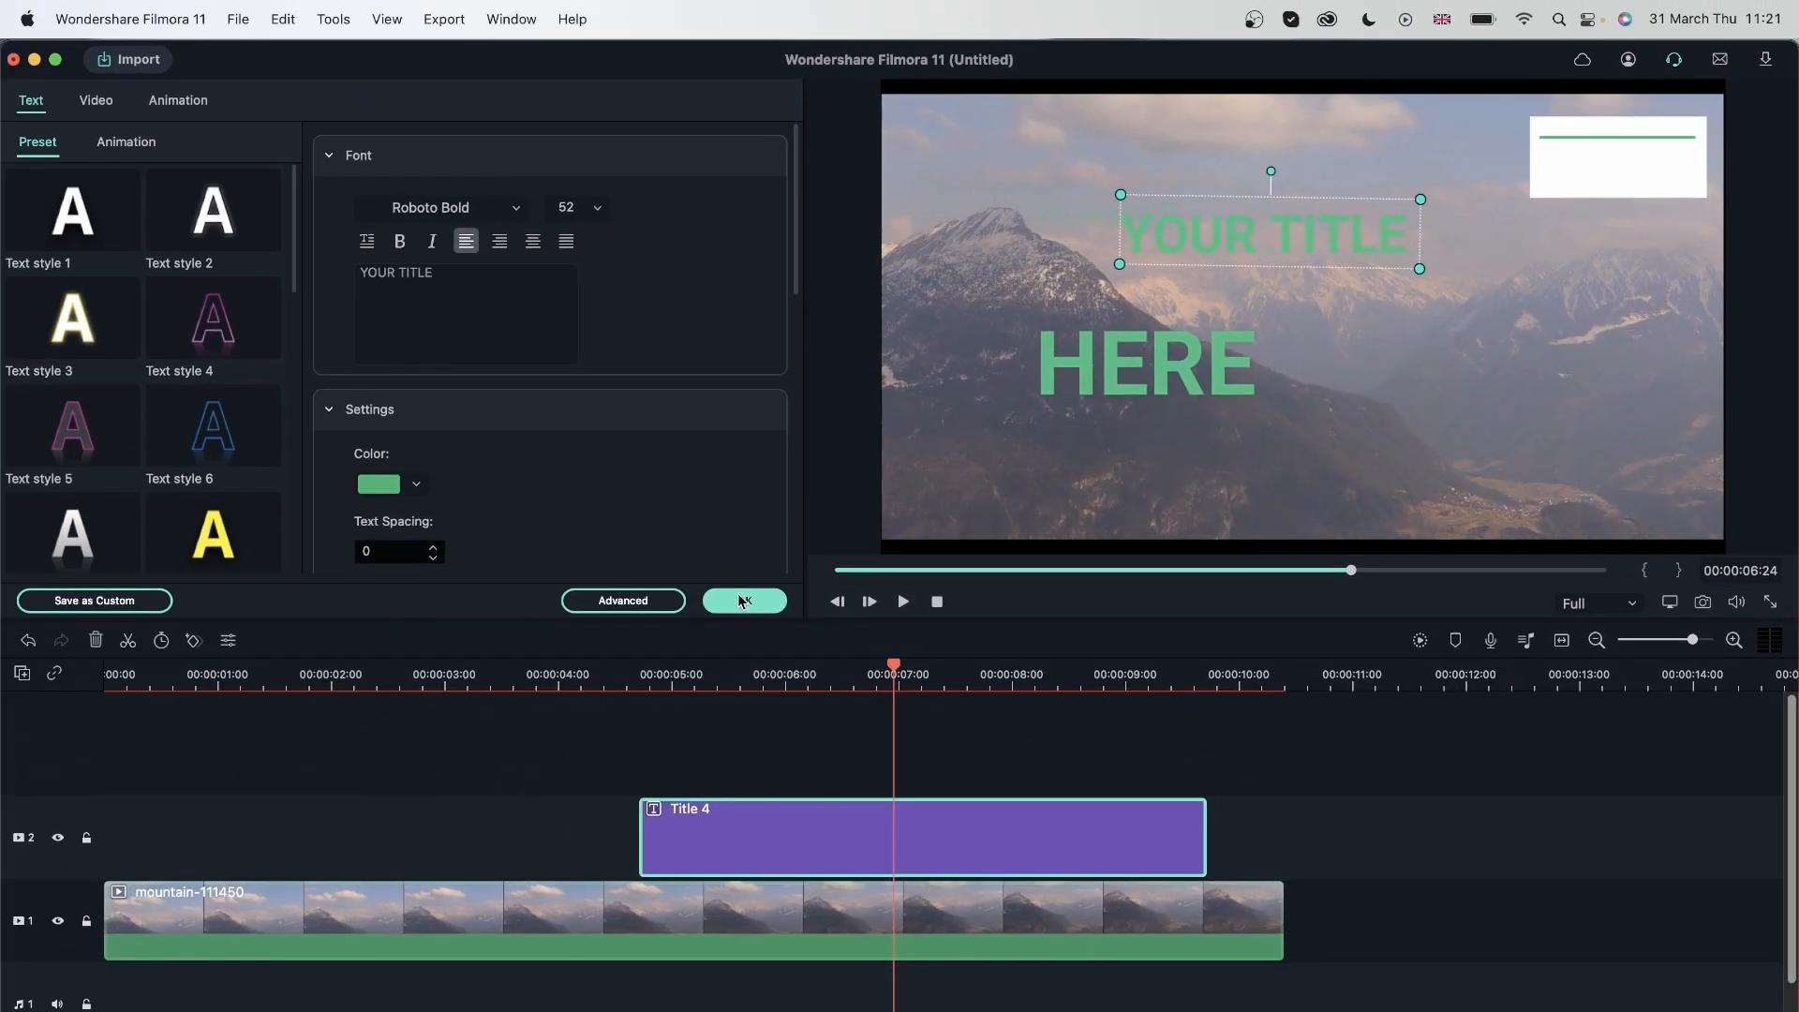
Delete Title 4 from track 2, place Title 11 above the mountain clip instead and preview it
{"action": "left_click", "coordinate": [737, 601]}
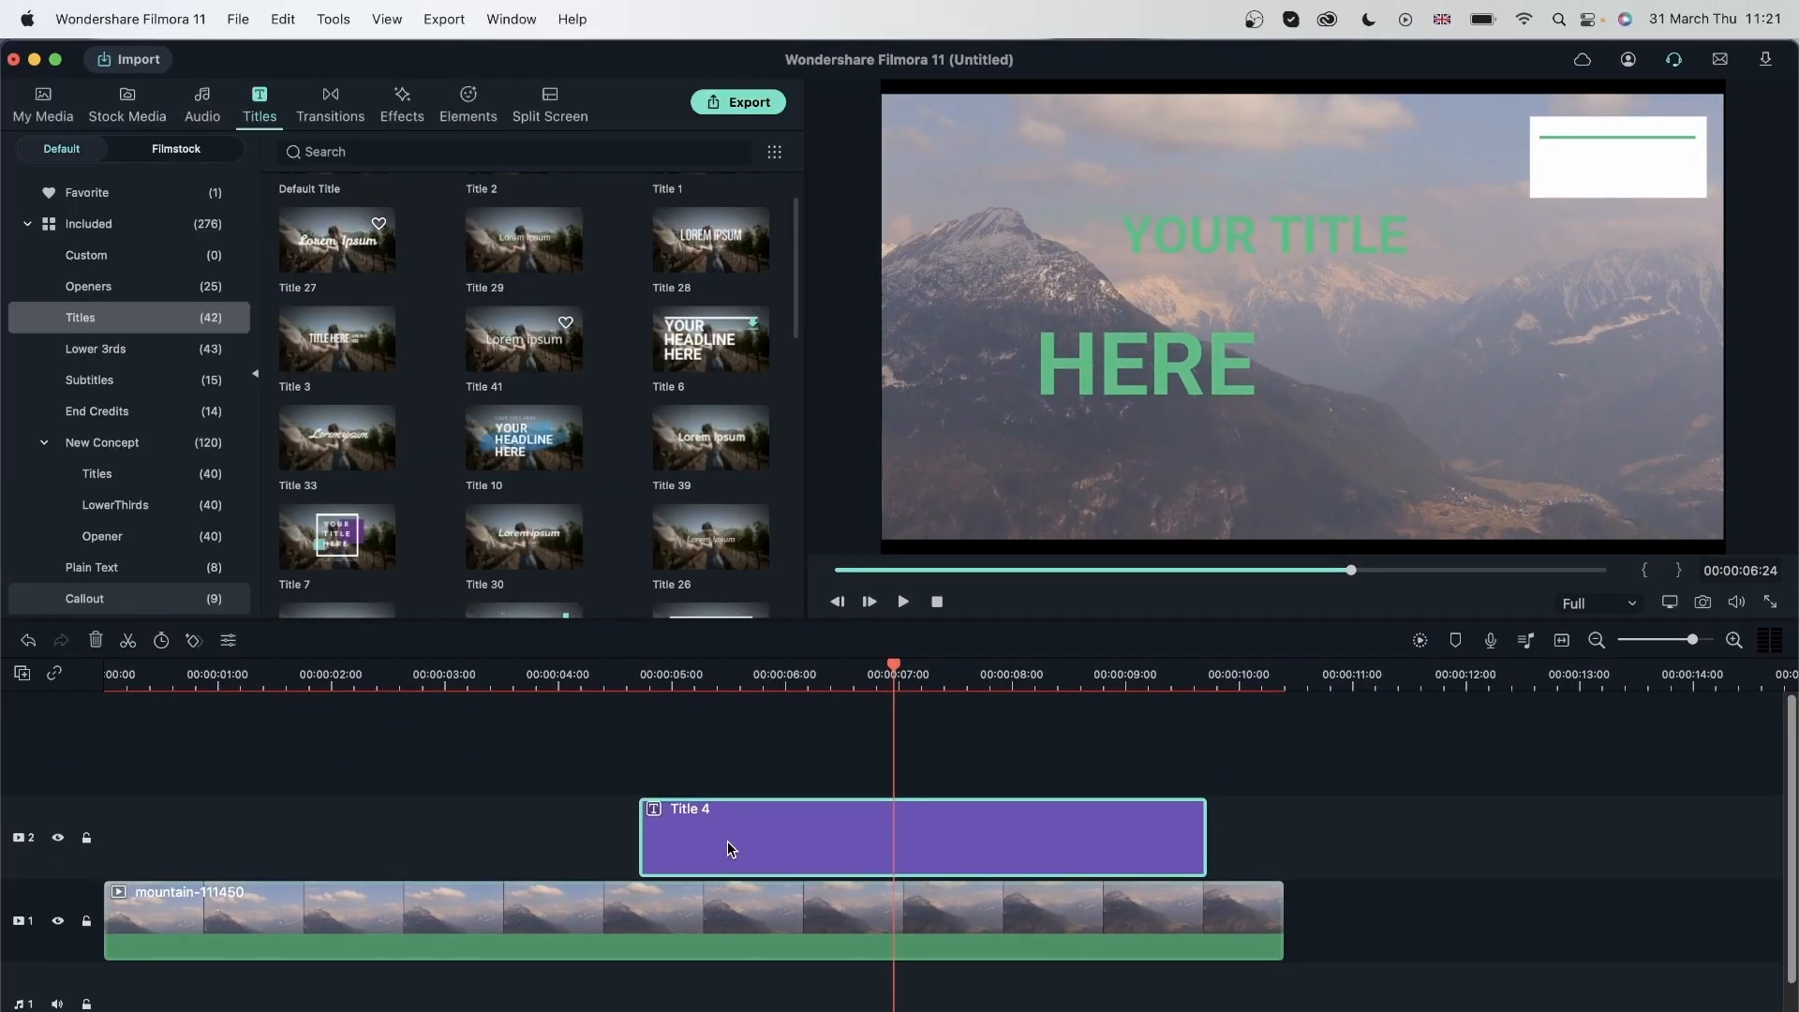
{"action": "left_click", "coordinate": [95, 641]}
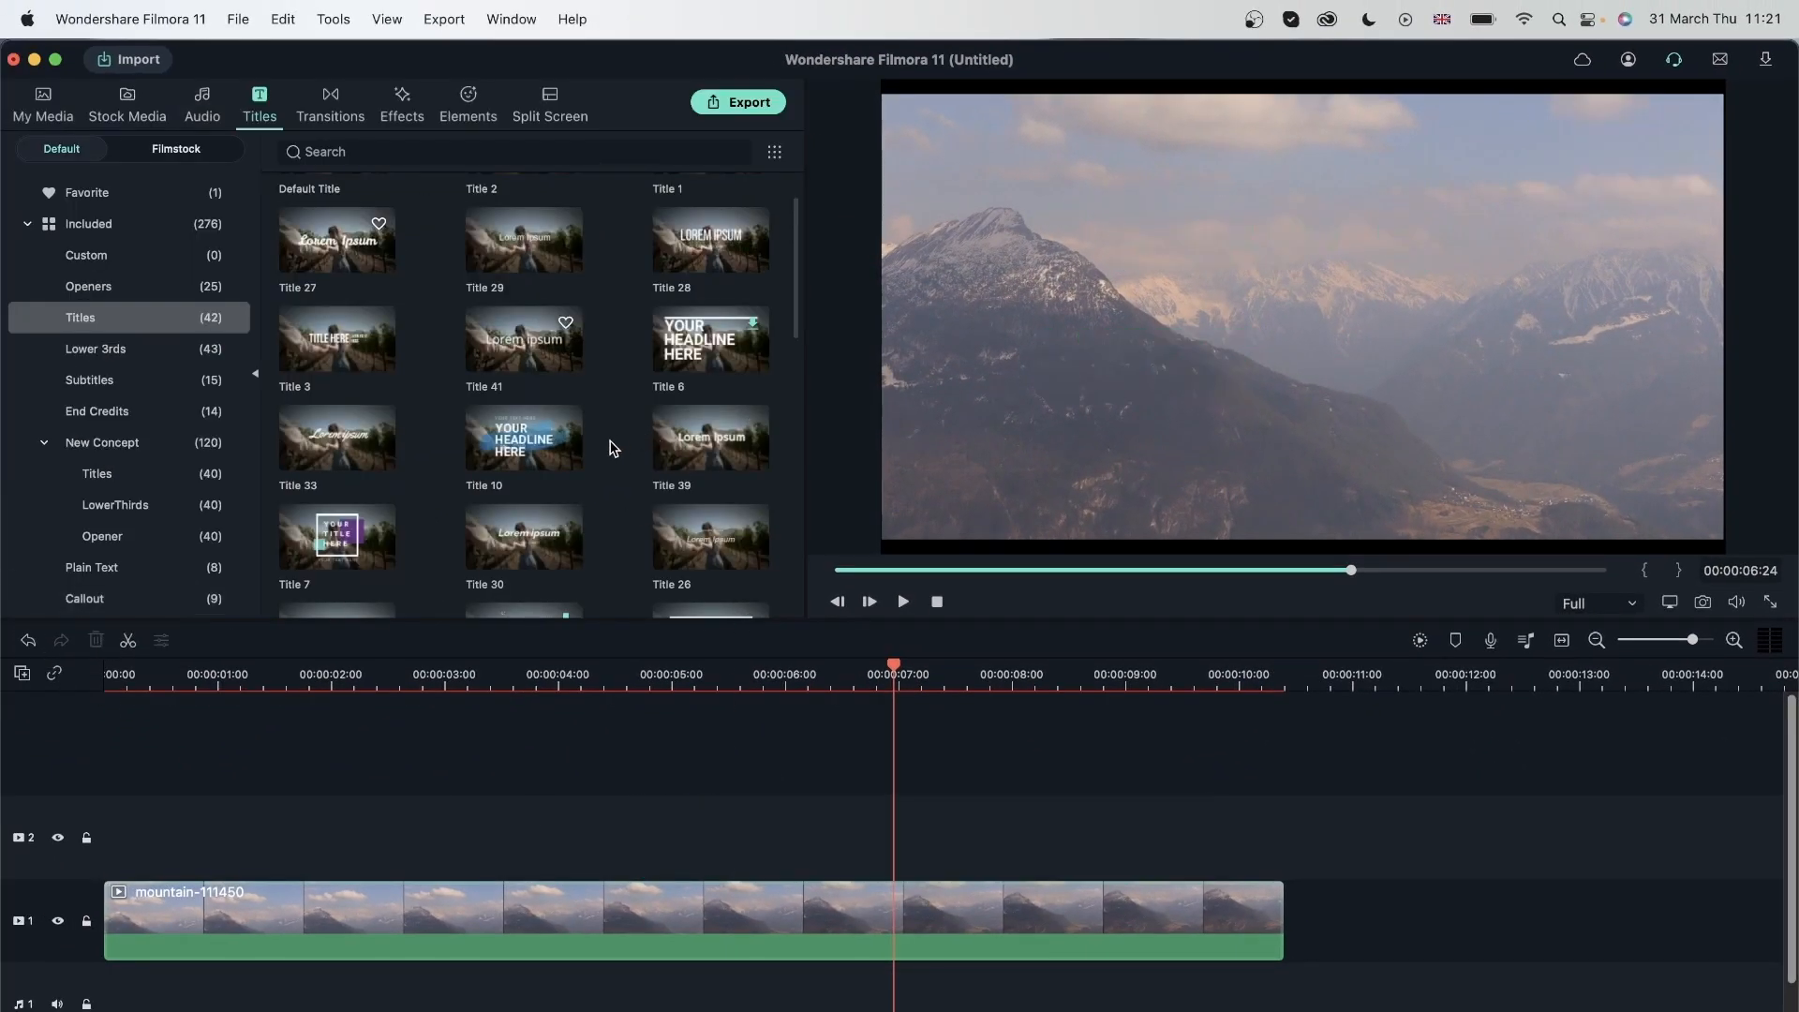
{"action": "scroll", "coordinate": [330, 543], "scroll_direction": "down", "scroll_amount": 5}
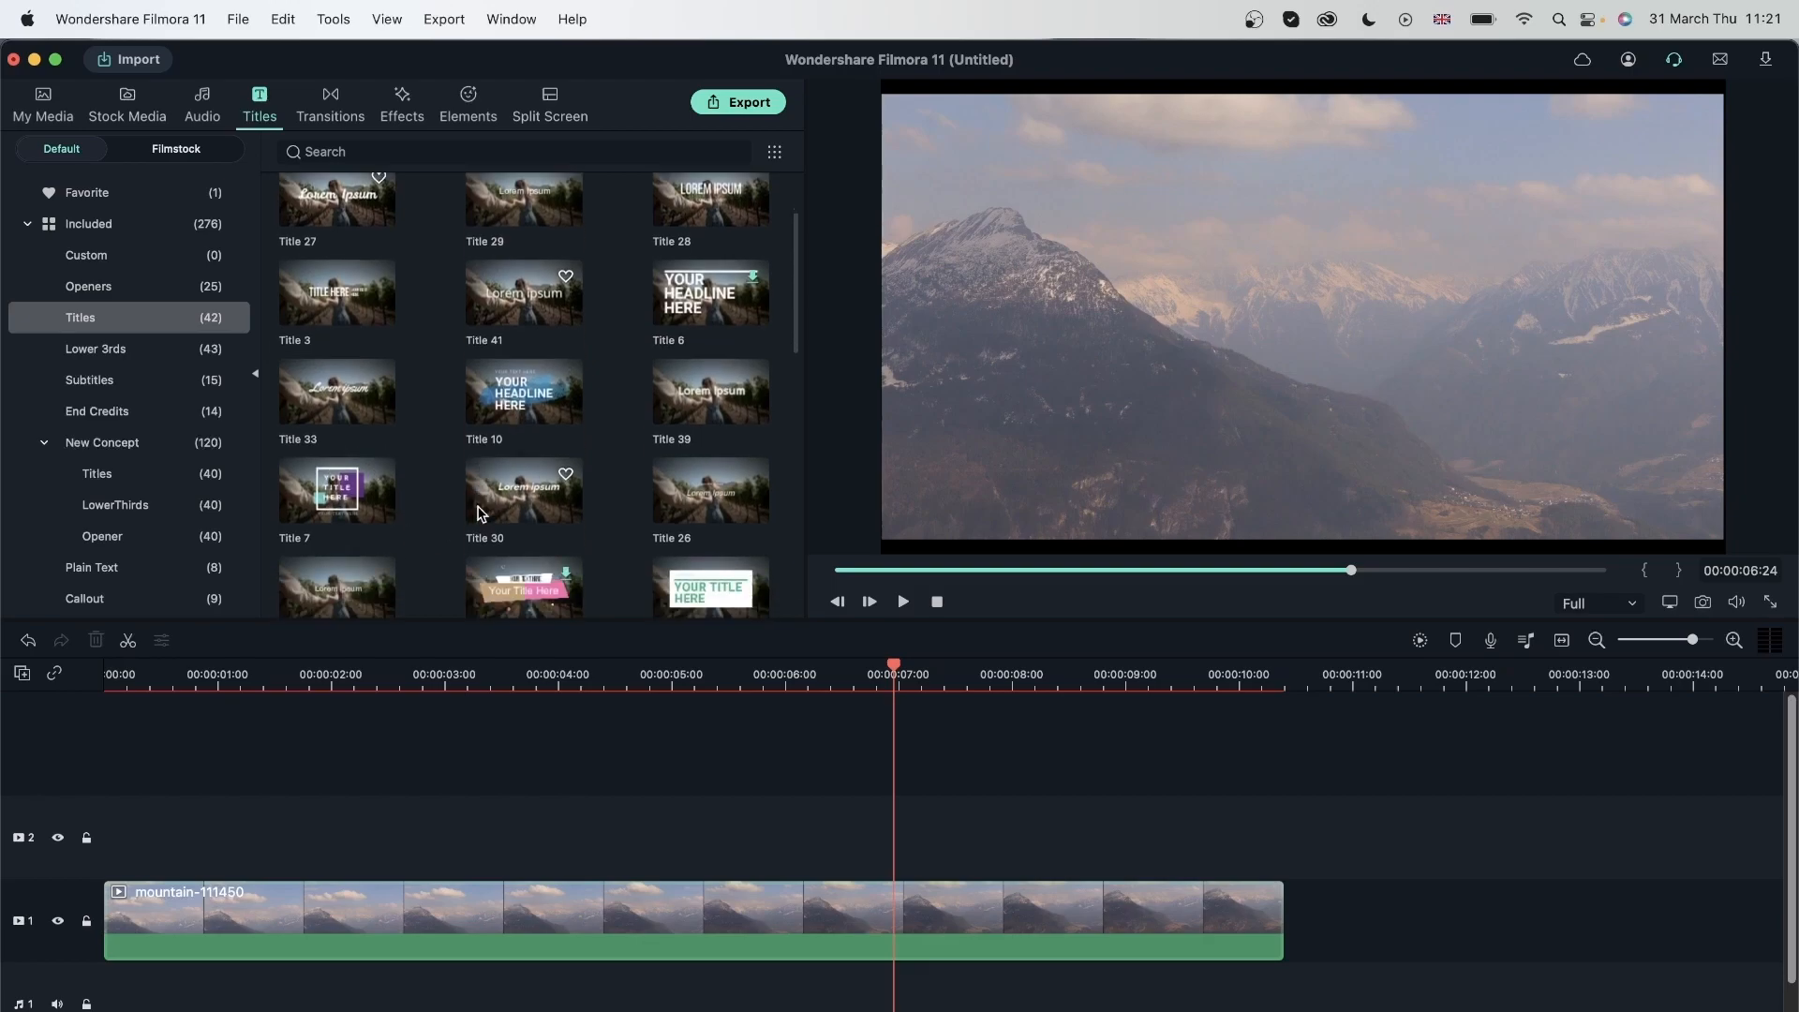
{"action": "left_click_drag", "start_coordinate": [515, 394], "coordinate": [576, 839]}
{"action": "left_click_drag", "start_coordinate": [593, 666], "coordinate": [780, 797]}
Open Title 11 for editing, shrink its coloured shapes into the upper-right area and scale down the words HEADLINE and HERE
{"action": "left_click", "coordinate": [688, 812]}
{"action": "double_click", "coordinate": [689, 811]}
{"action": "left_click", "coordinate": [1412, 391]}
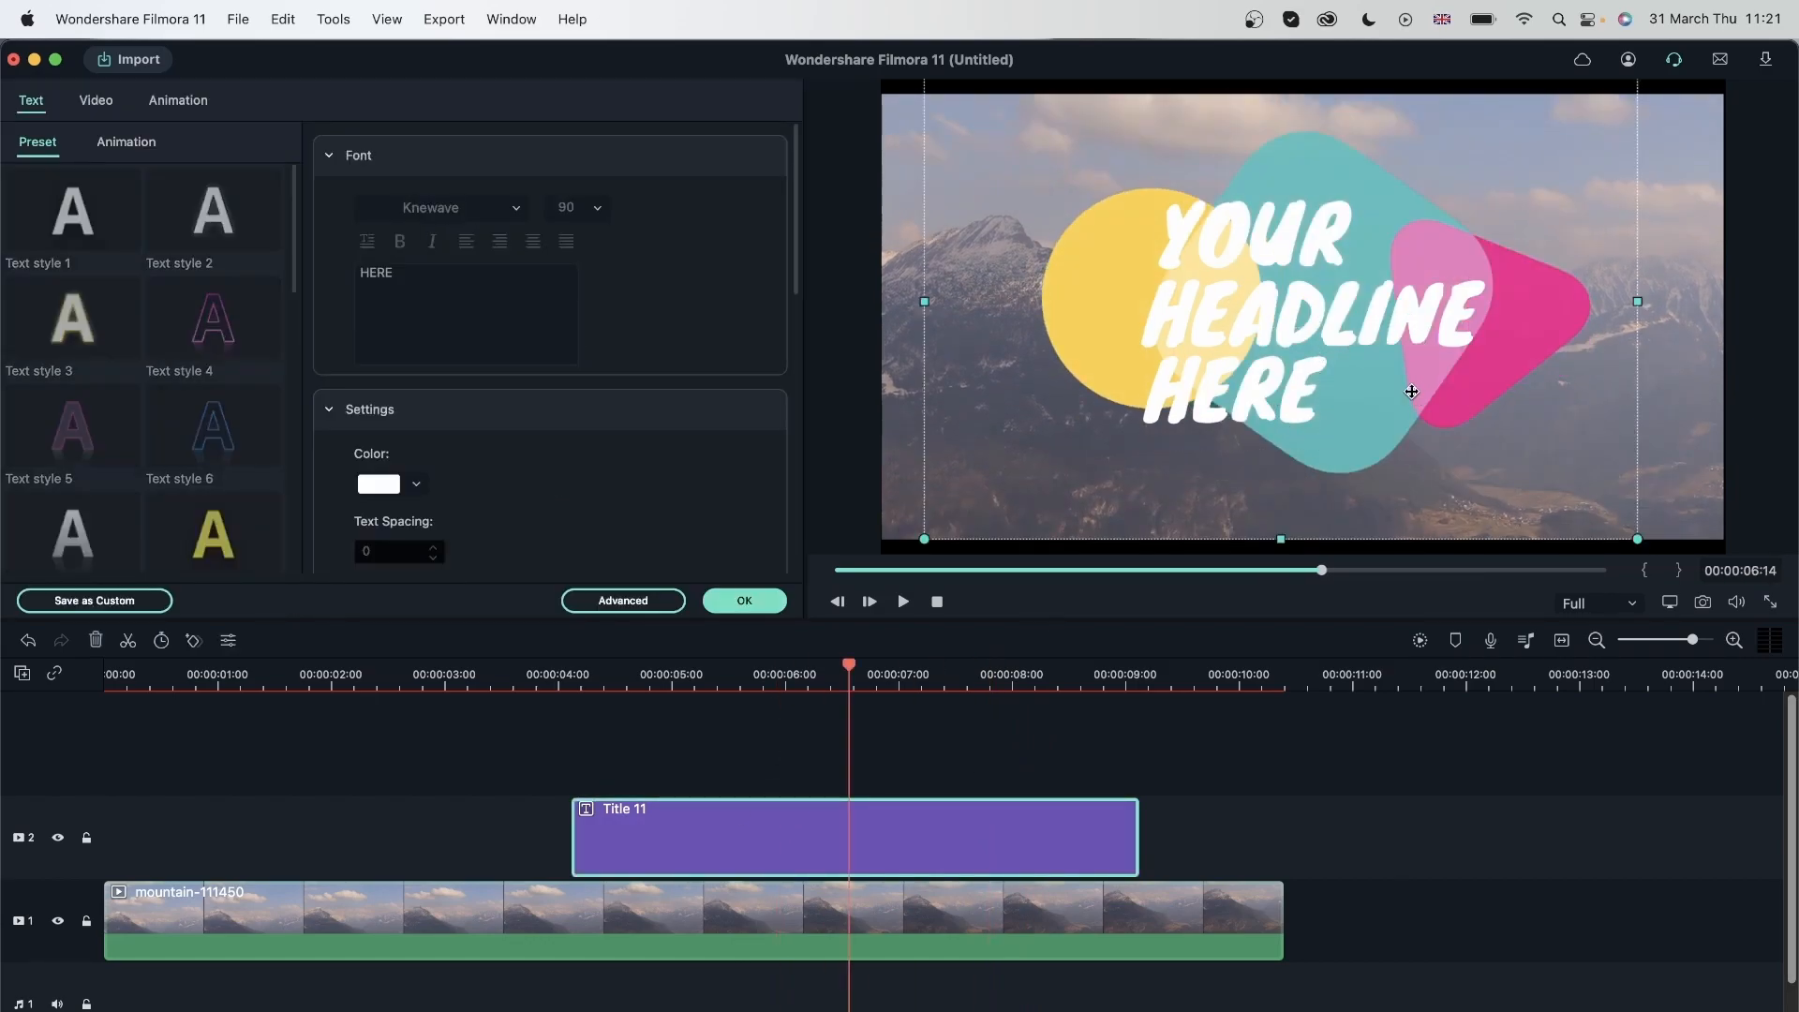
{"action": "left_click_drag", "start_coordinate": [926, 540], "coordinate": [1423, 298]}
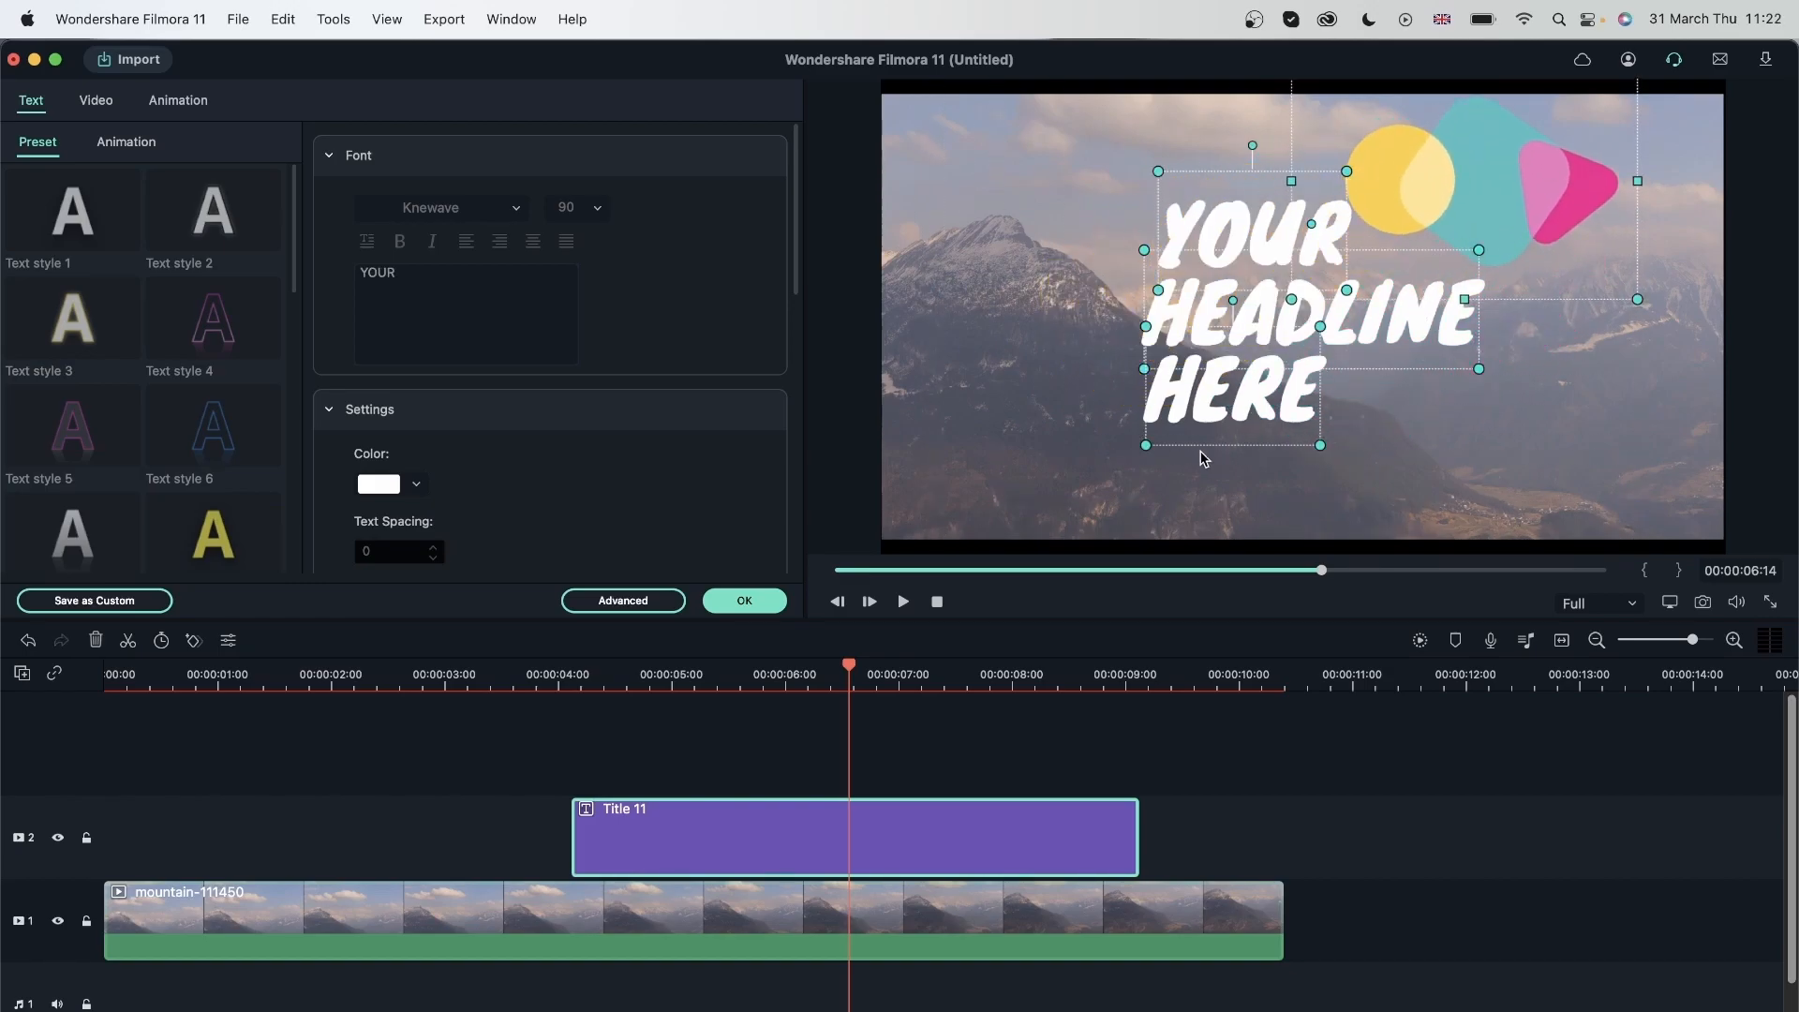
{"action": "left_click", "coordinate": [1147, 448]}
{"action": "left_click_drag", "start_coordinate": [1149, 447], "coordinate": [1269, 325]}
{"action": "left_click", "coordinate": [1165, 339]}
{"action": "left_click", "coordinate": [1195, 188]}
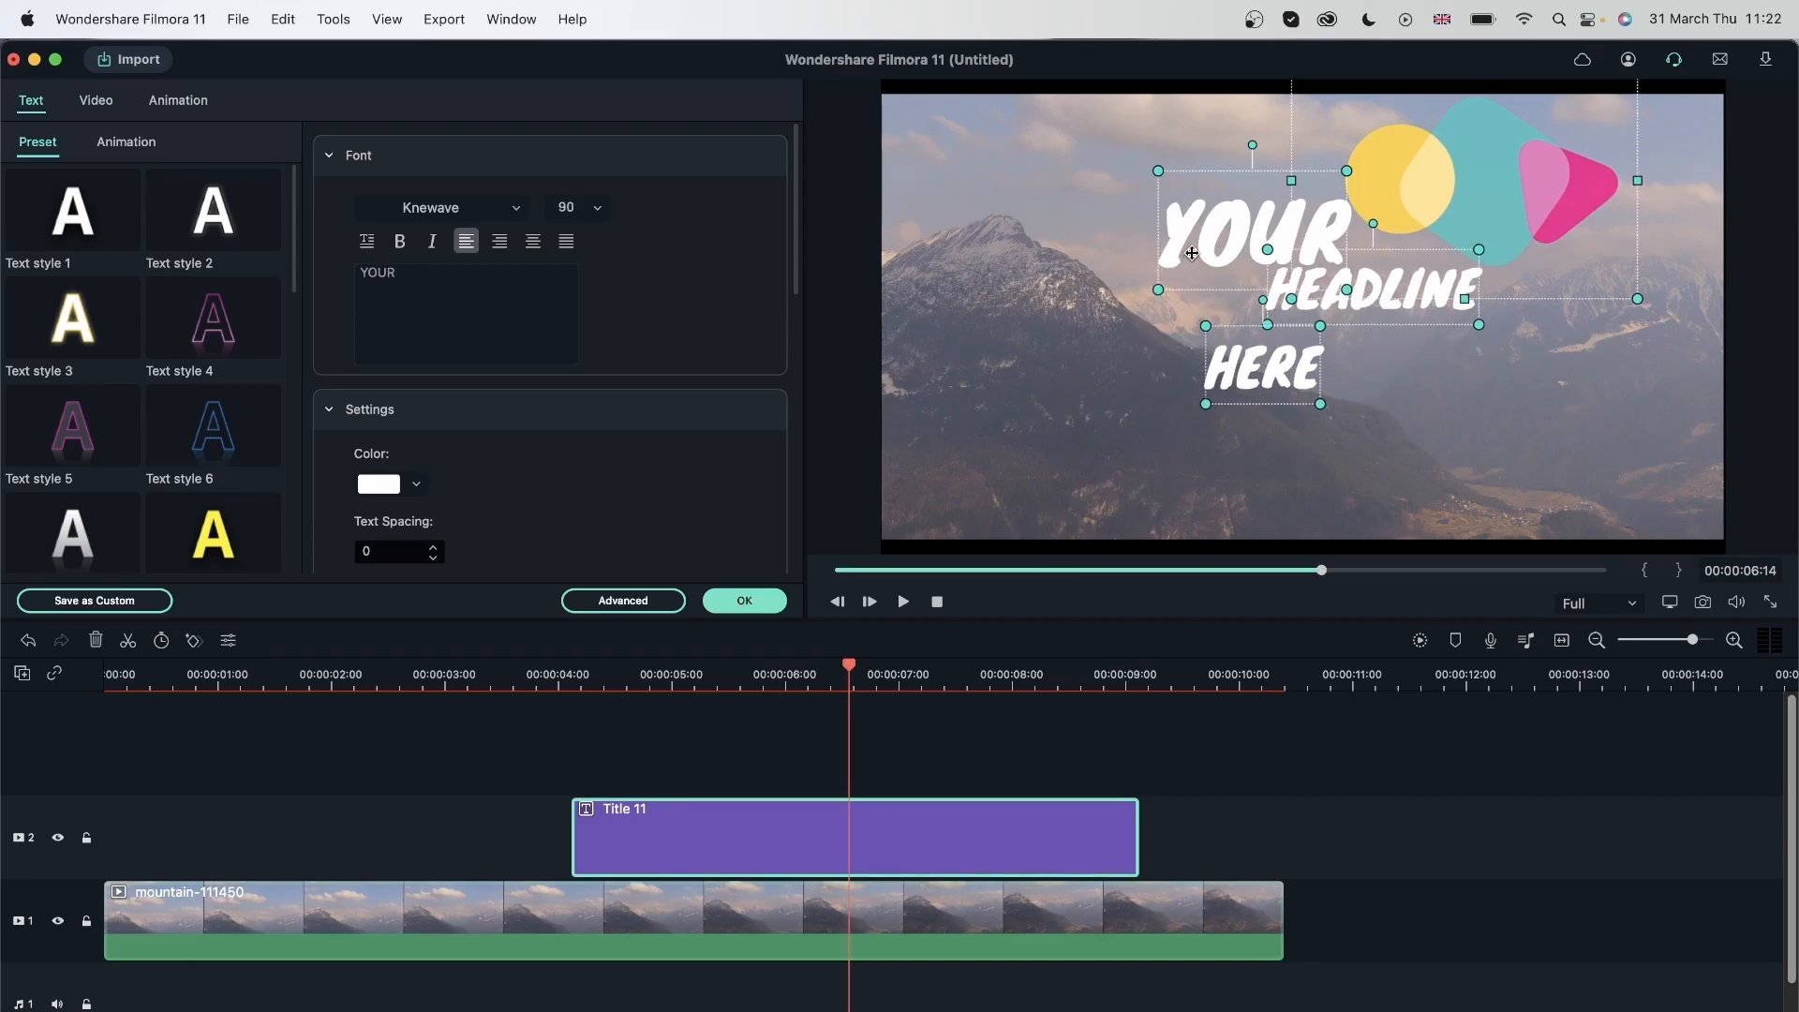
Scale down YOUR toward the upper left, move HEADLINE over the coloured shapes and shift HERE to the lower left
{"action": "left_click_drag", "start_coordinate": [1157, 291], "coordinate": [1095, 195]}
{"action": "left_click", "coordinate": [1158, 255]}
{"action": "left_click_drag", "start_coordinate": [1359, 295], "coordinate": [1463, 188]}
{"action": "left_click", "coordinate": [1243, 367]}
{"action": "left_click_drag", "start_coordinate": [1243, 367], "coordinate": [1127, 418]}
{"action": "left_click", "coordinate": [1577, 366]}
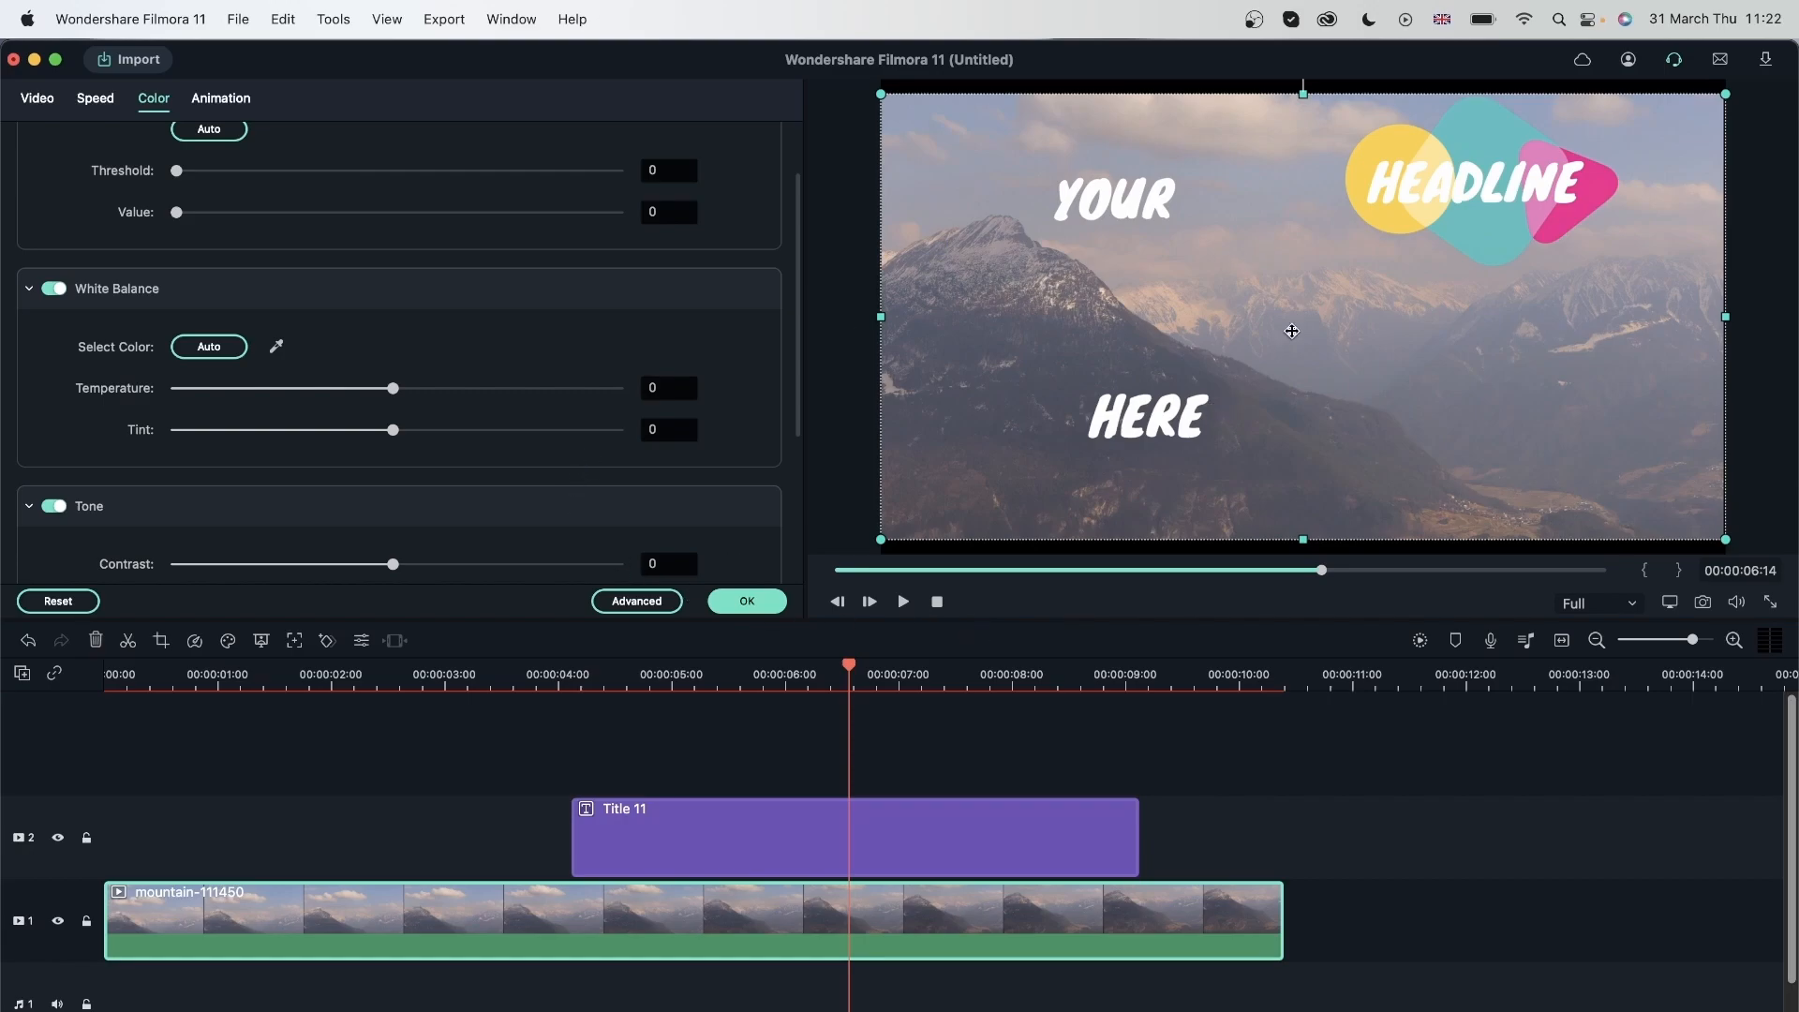
Undo all the size and position changes made to Title 11's shapes and words
{"action": "key", "text": "super+z"}
{"action": "key", "text": "super+z"}
{"action": "key", "text": "super+z"}
{"action": "key", "text": "super+z"}
{"action": "key", "text": "super+z"}
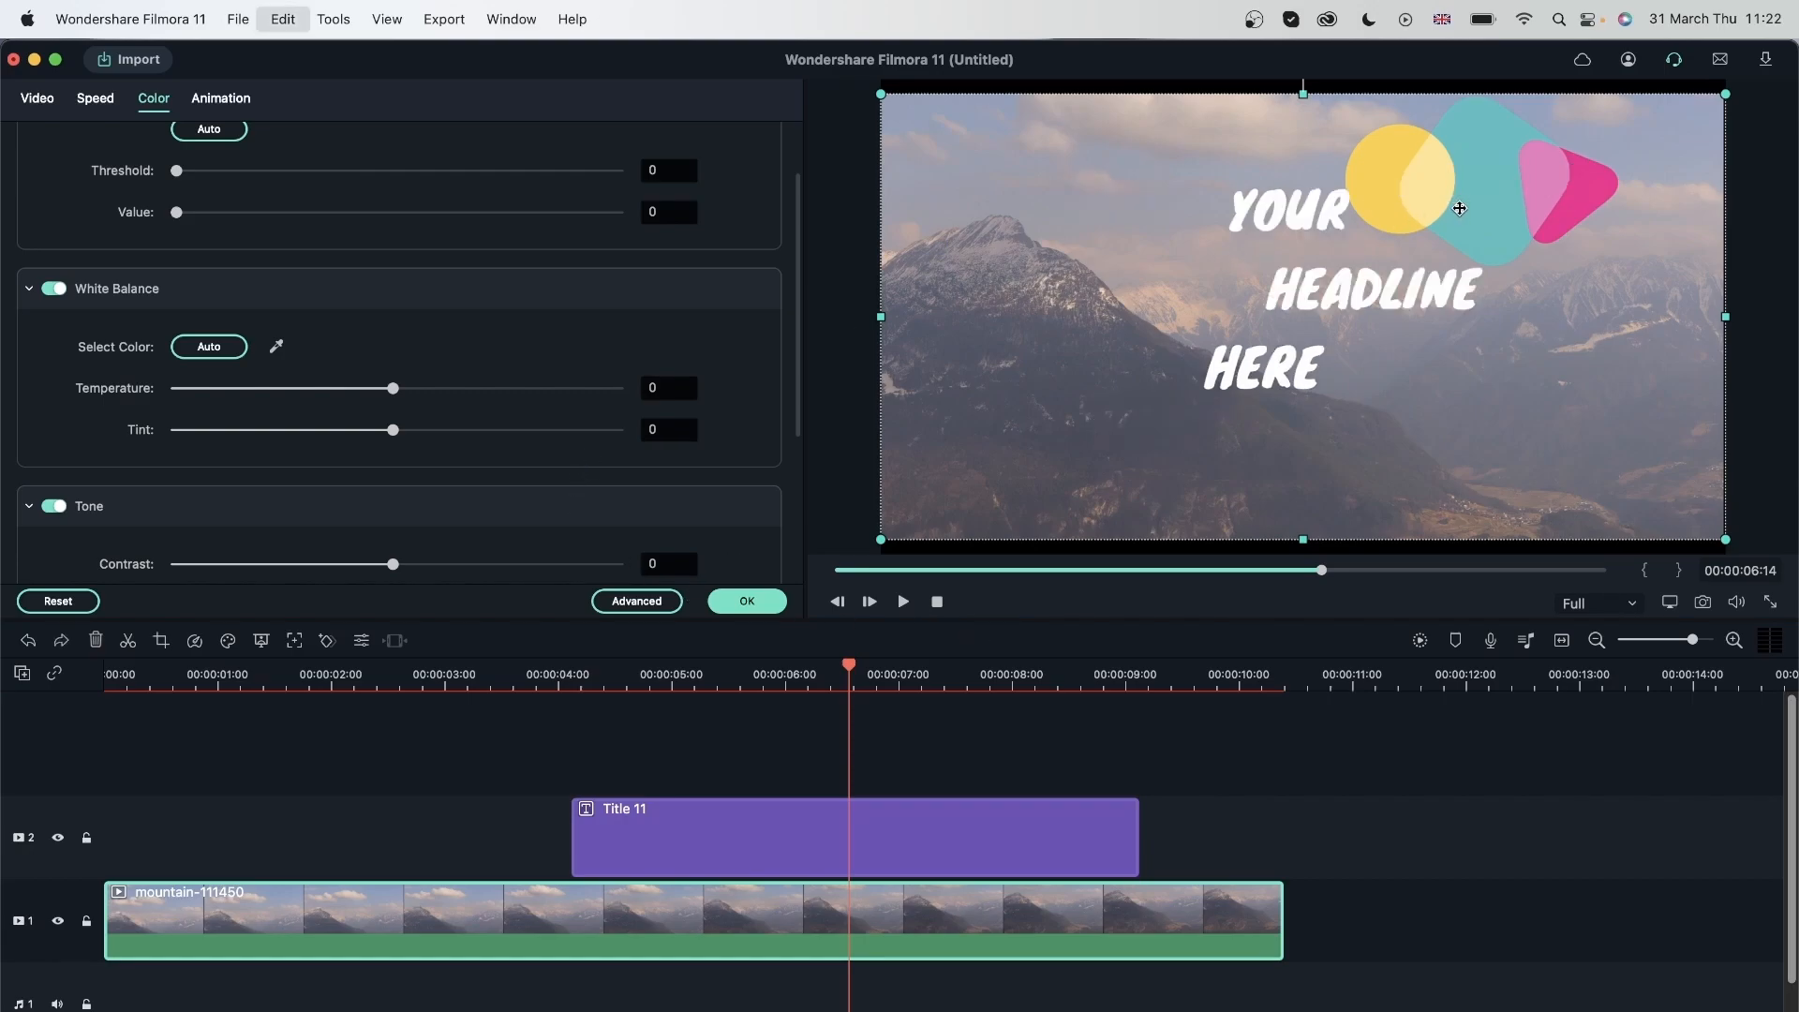
{"action": "key", "text": "super+z"}
{"action": "key", "text": "super+z"}
{"action": "key", "text": "super+z"}
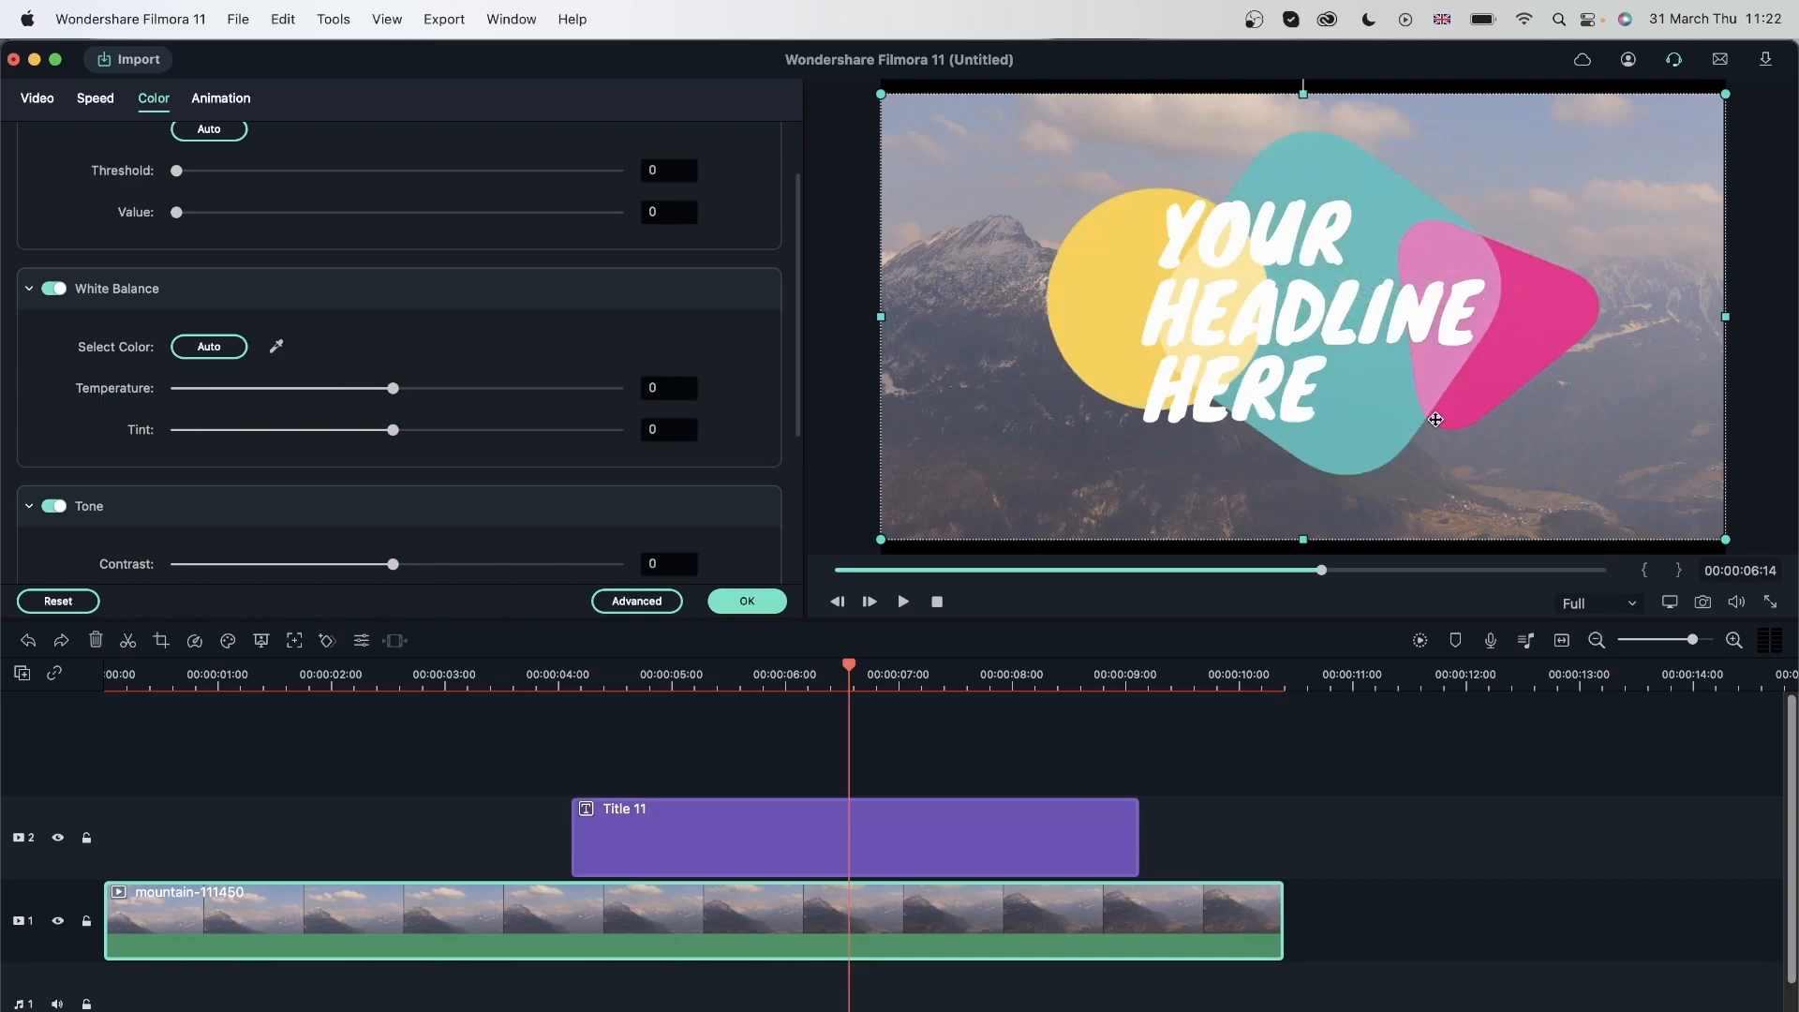
Try text style presets 1, 2, 4 and 6 on the word HEADLINE in Title 11
{"action": "left_click", "coordinate": [1312, 318]}
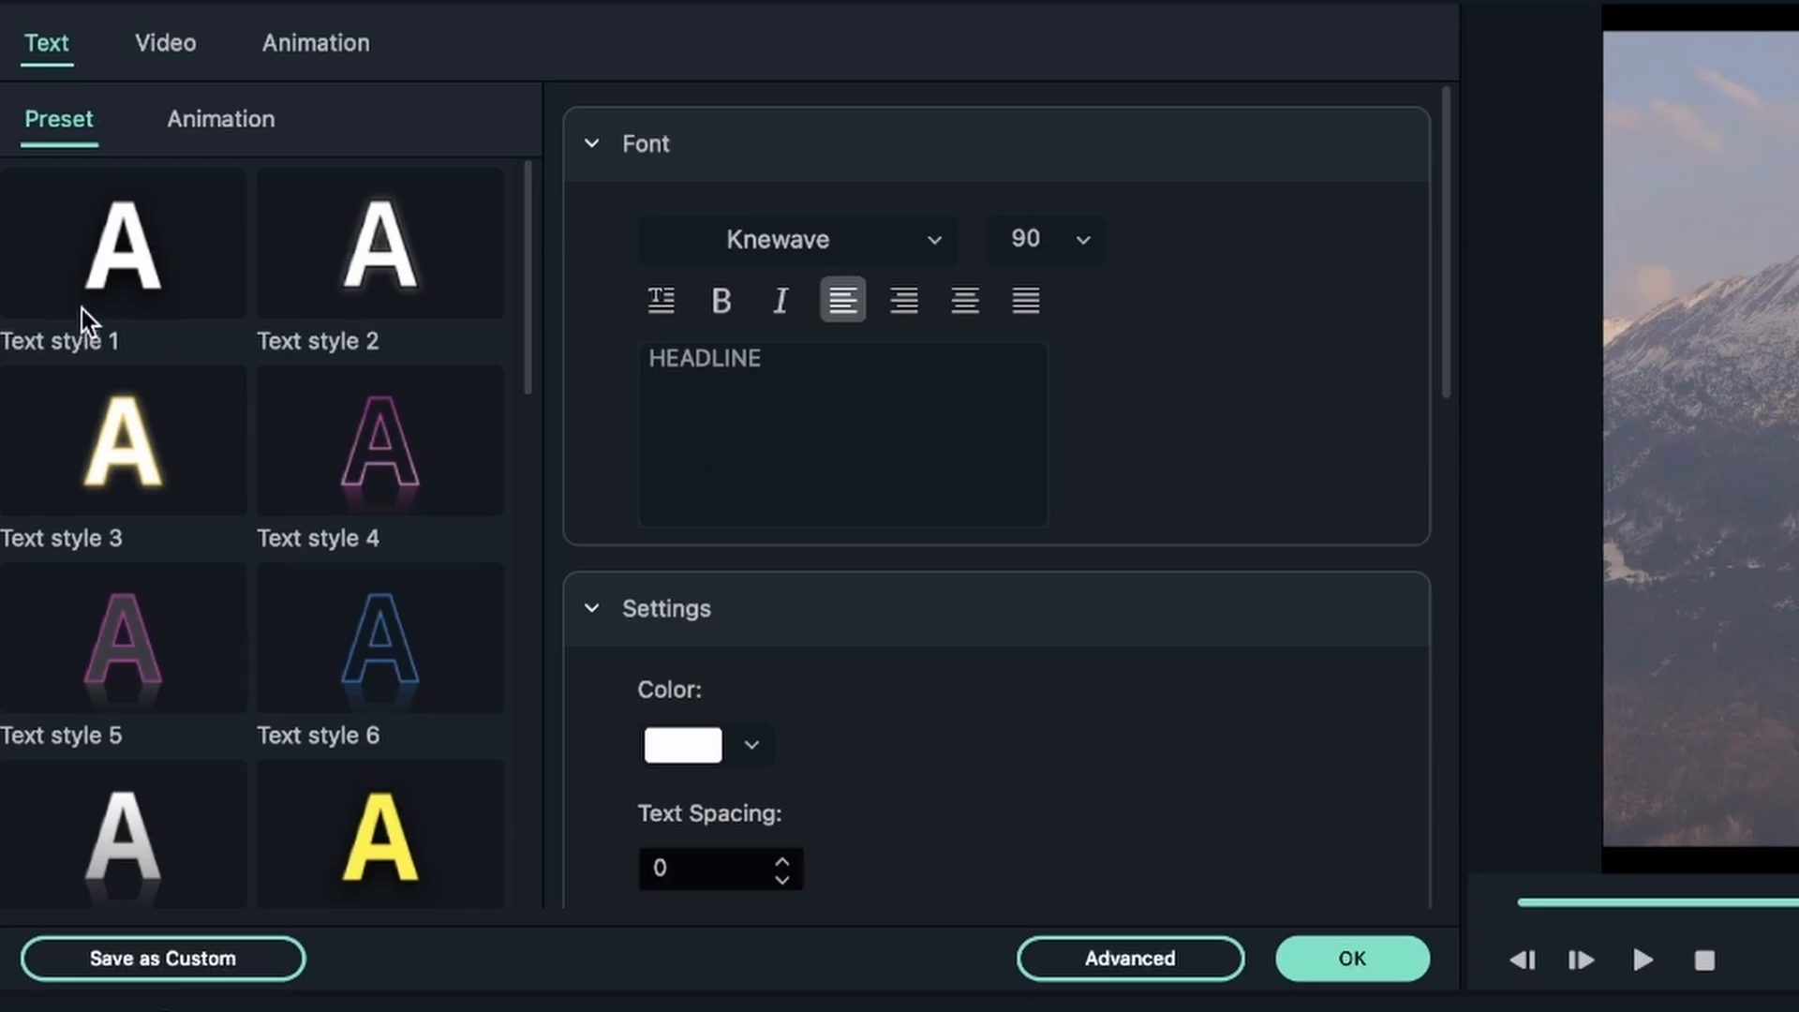
{"action": "left_click", "coordinate": [144, 283]}
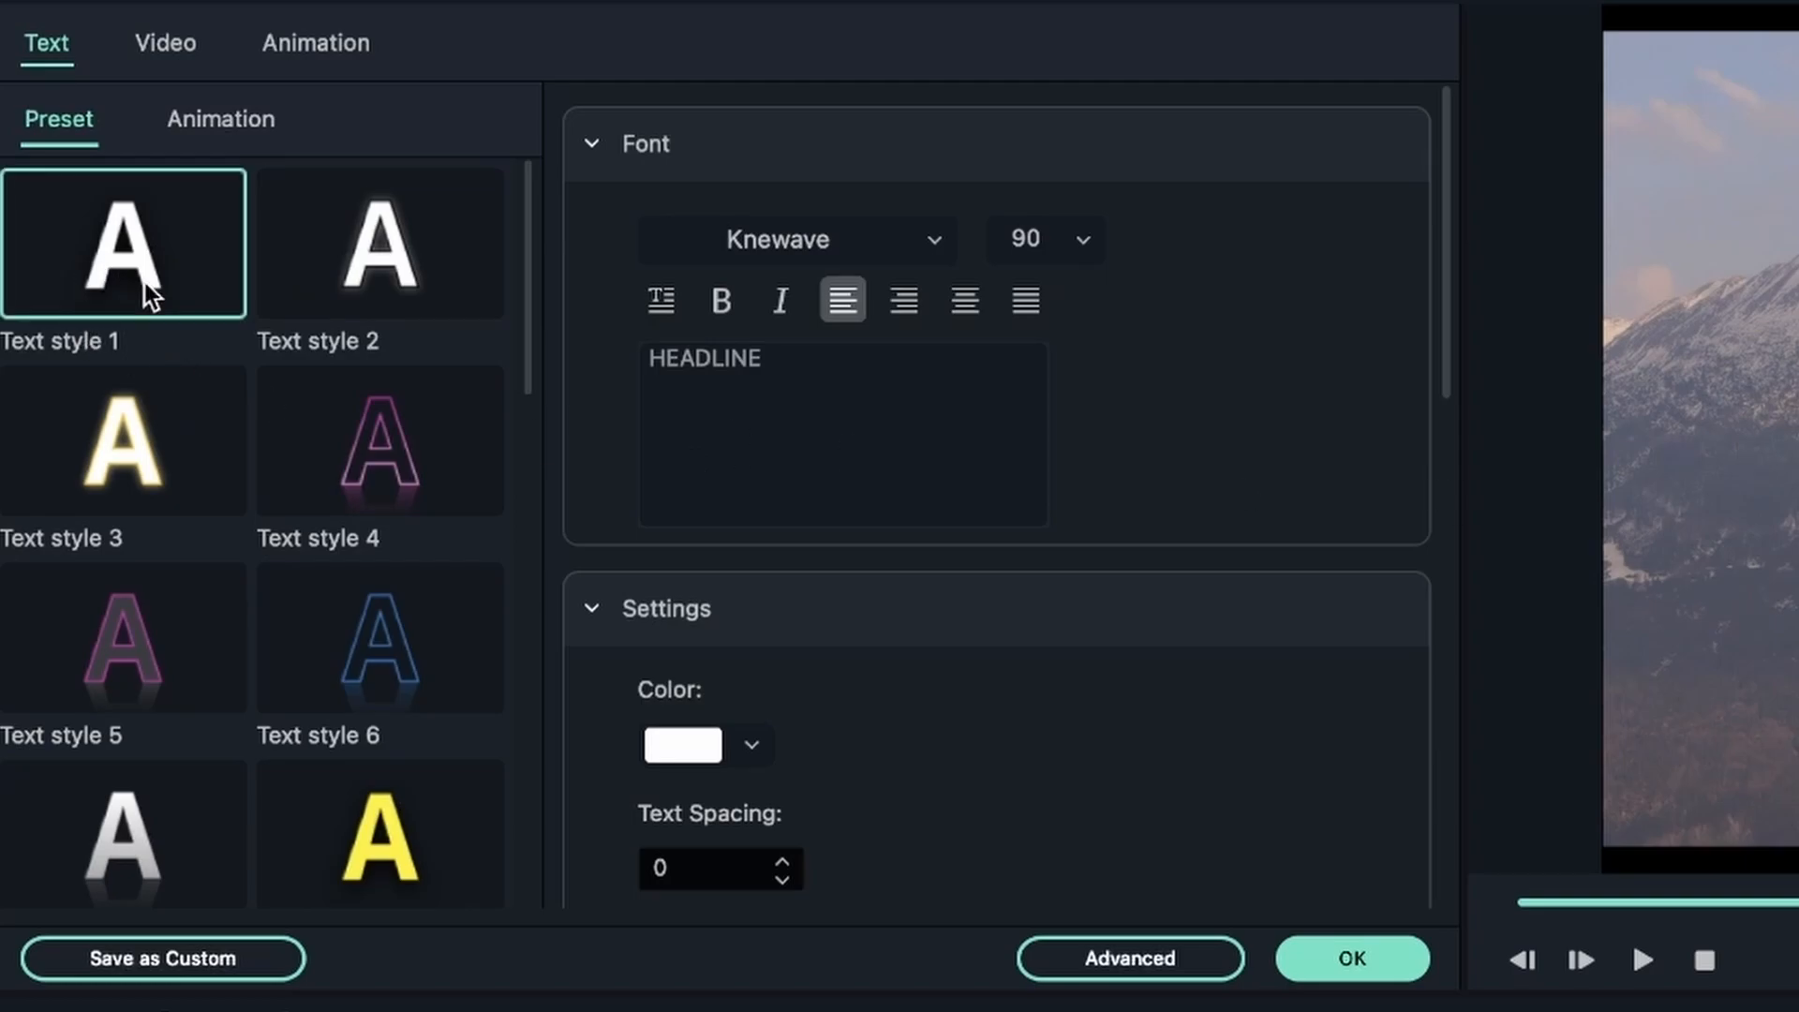
{"action": "left_click", "coordinate": [497, 286]}
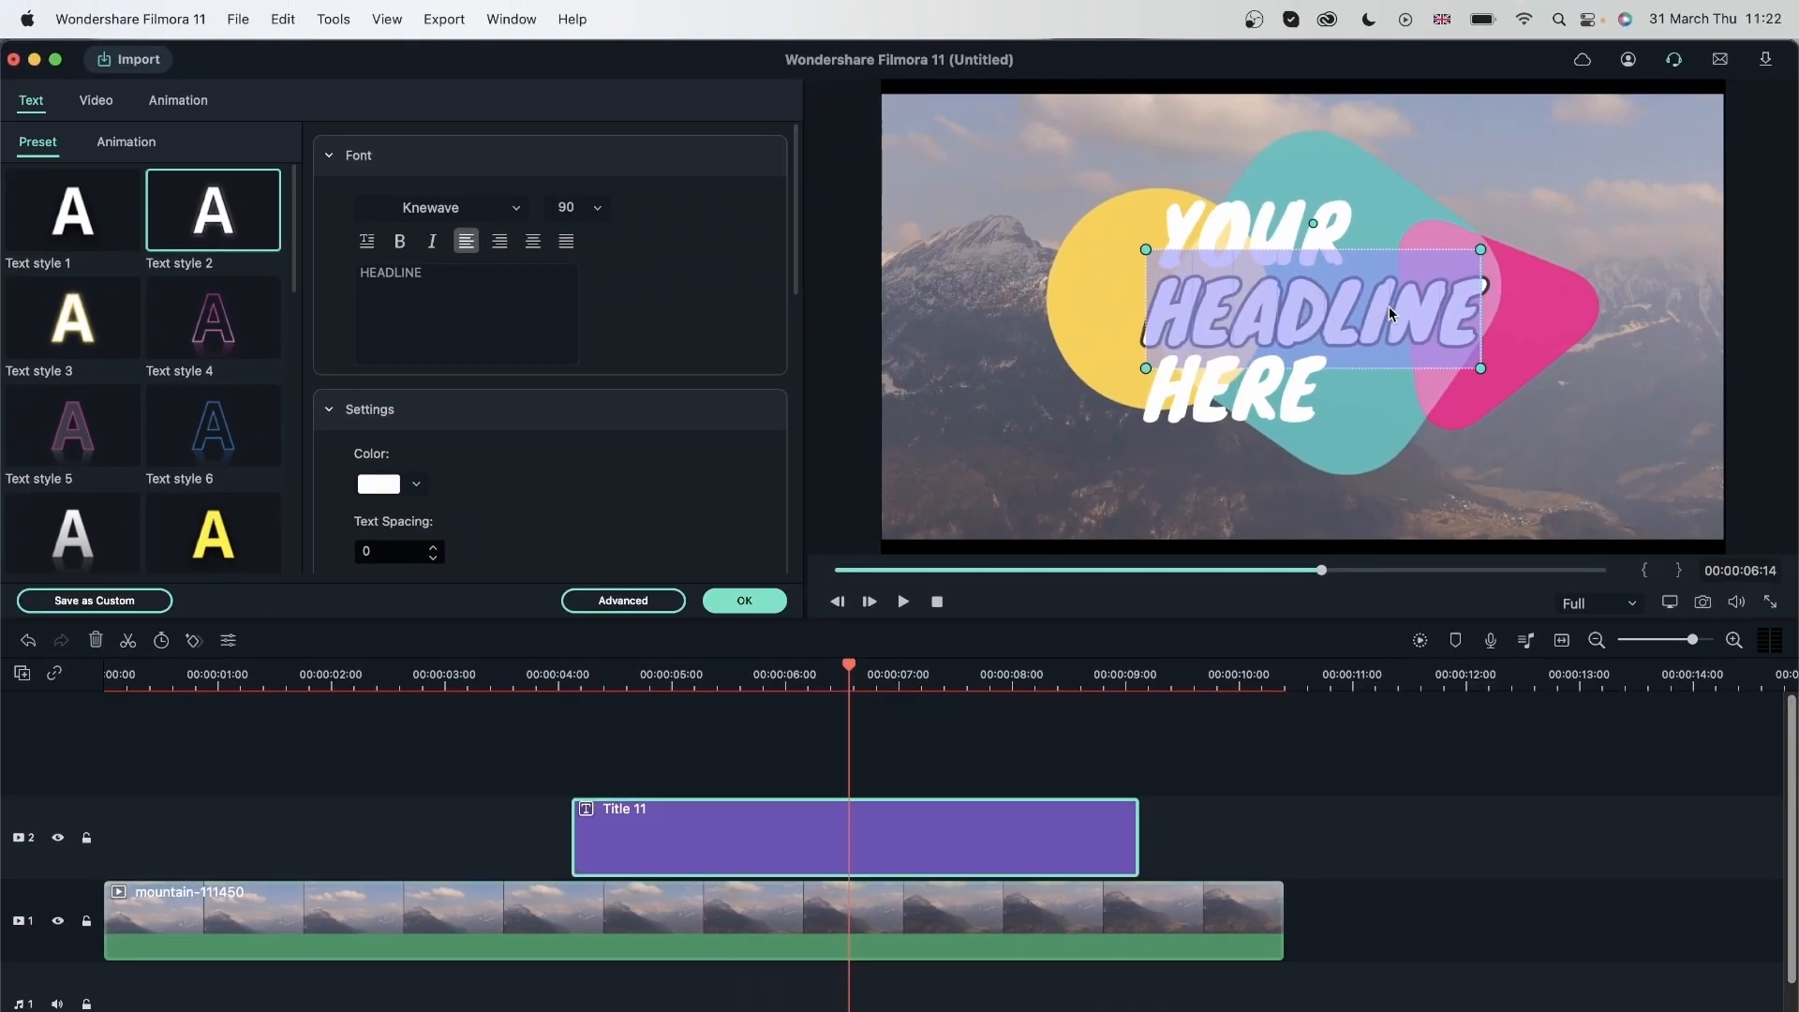
{"action": "left_click", "coordinate": [220, 336]}
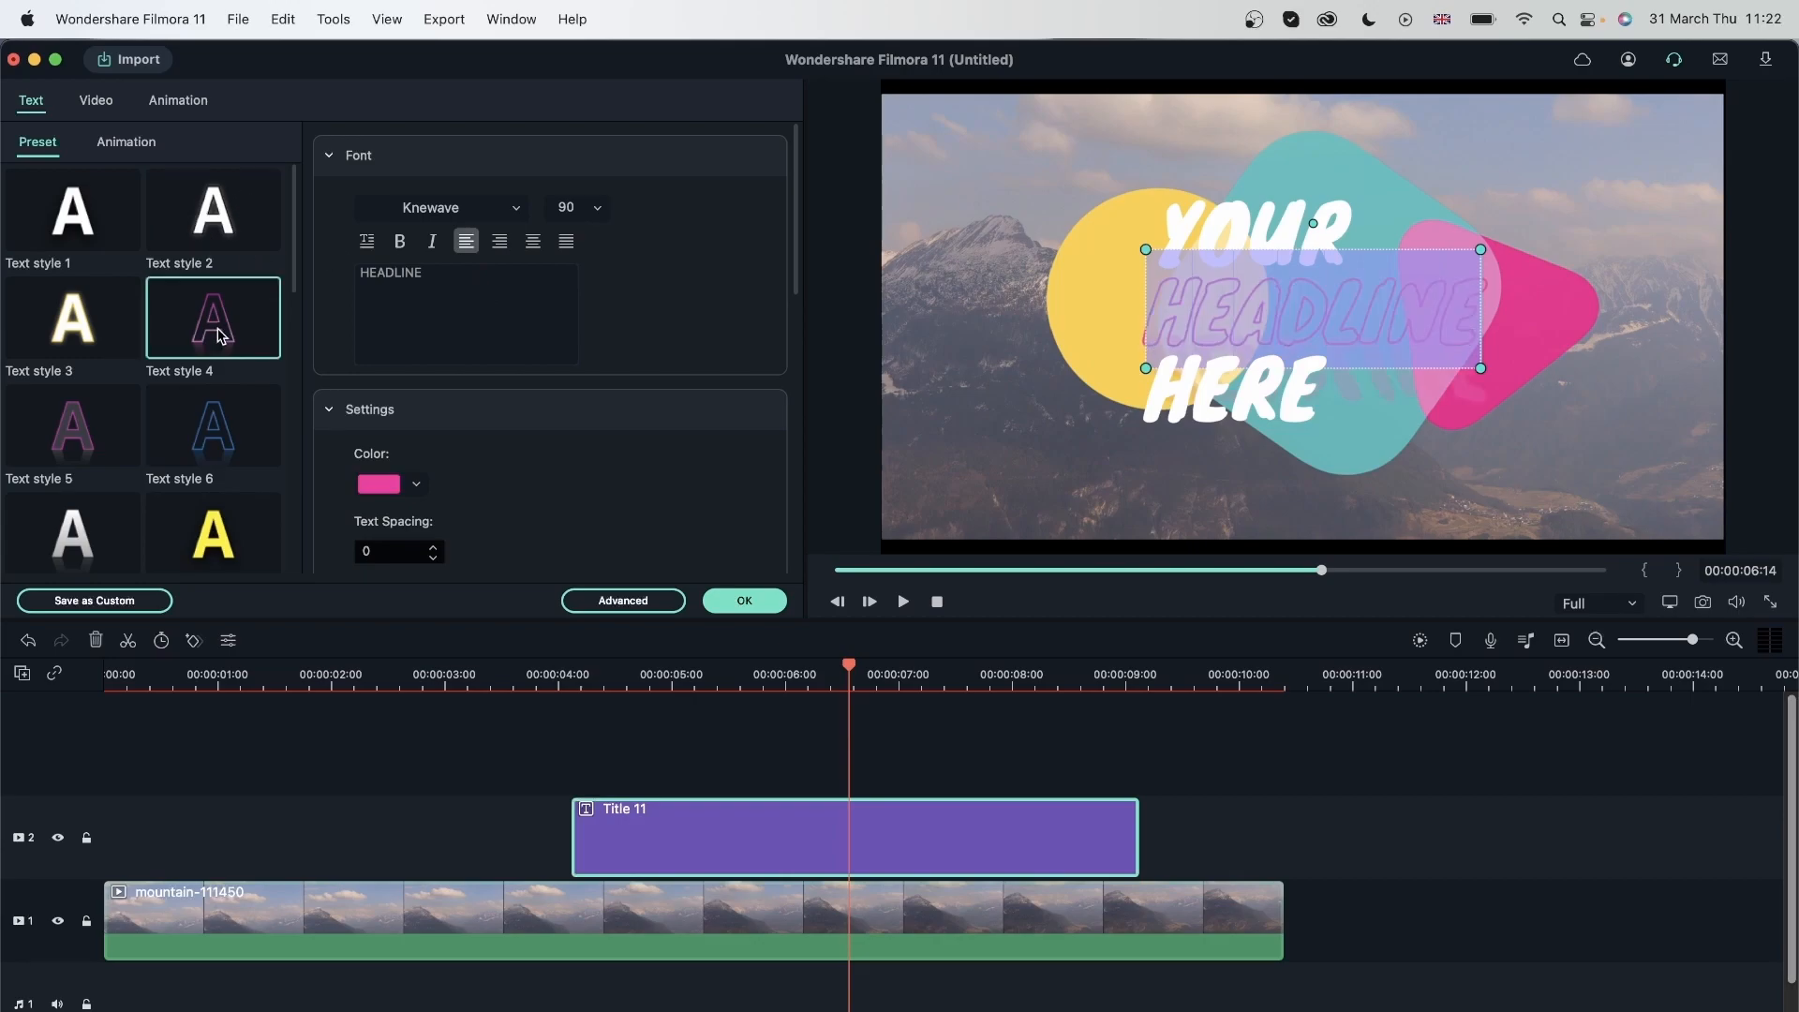
{"action": "left_click", "coordinate": [213, 433]}
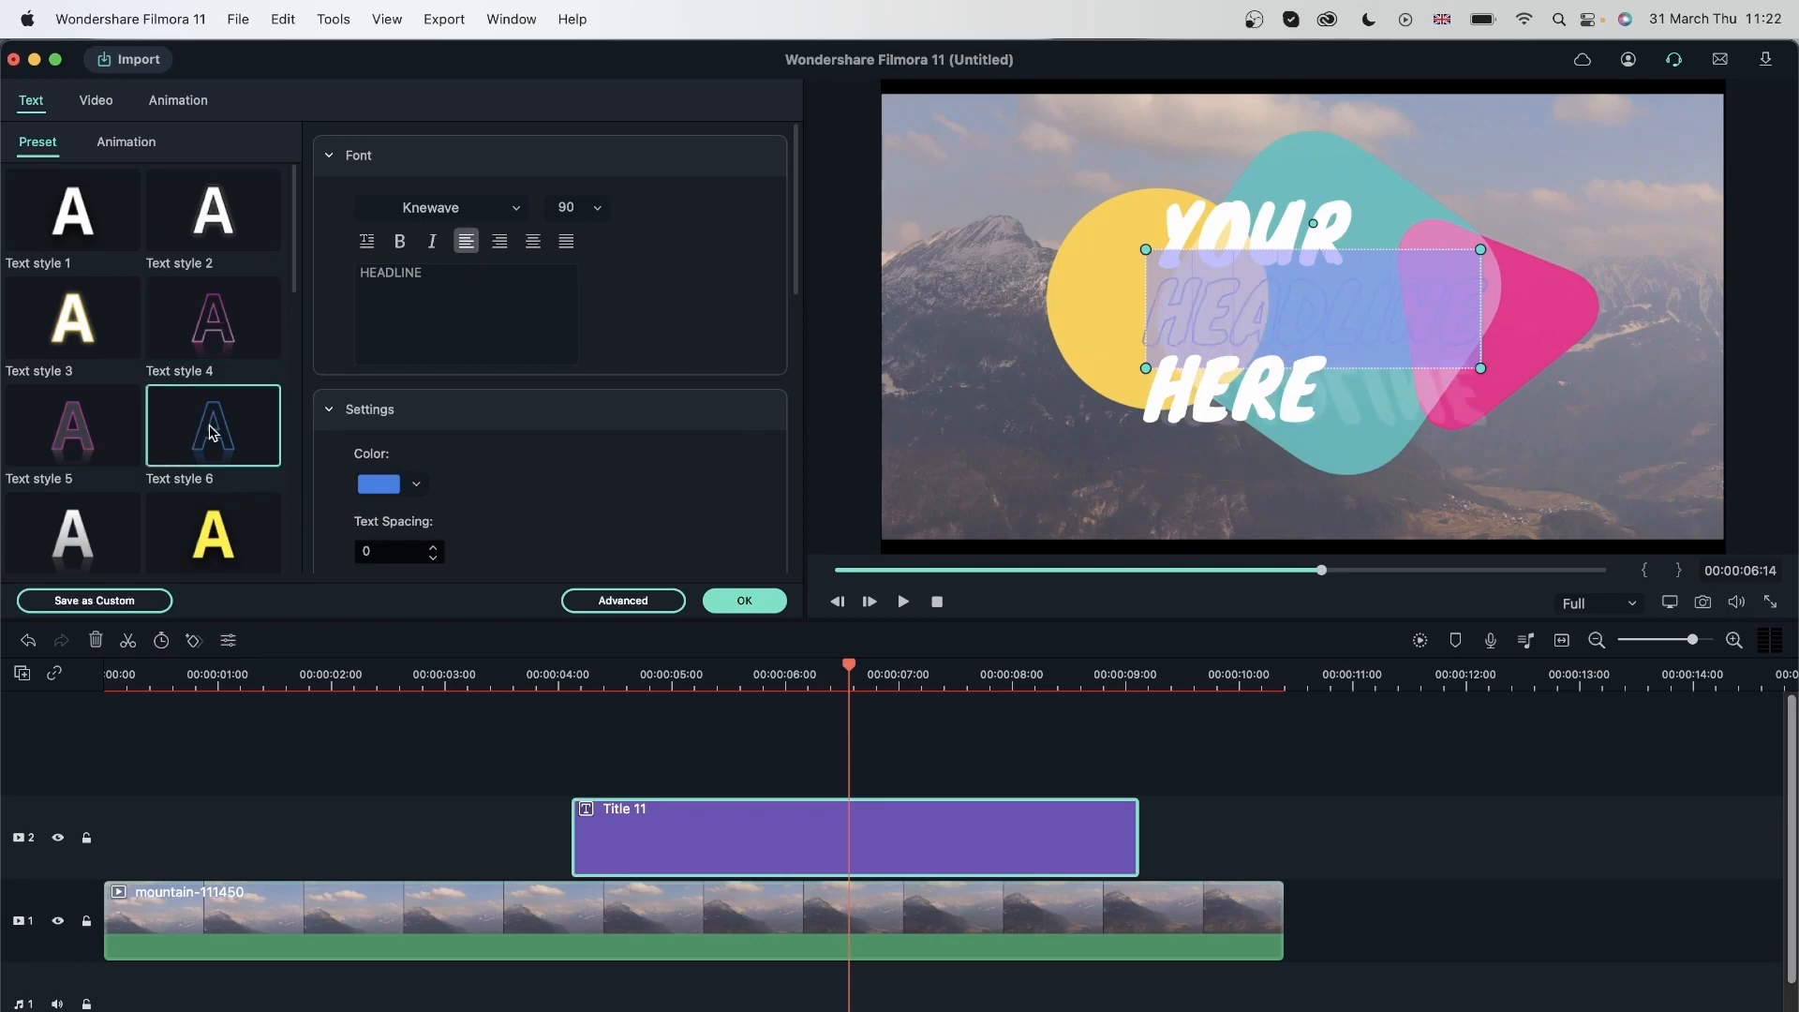
Try further text style presets down the list on the word HEADLINE, ending with a solid blue one
{"action": "scroll", "coordinate": [107, 352], "scroll_direction": "down", "scroll_amount": 4}
{"action": "left_click", "coordinate": [105, 351]}
{"action": "scroll", "coordinate": [143, 389], "scroll_direction": "down", "scroll_amount": 5}
{"action": "left_click", "coordinate": [235, 392]}
{"action": "left_click", "coordinate": [100, 434]}
{"action": "left_click", "coordinate": [93, 330]}
{"action": "left_click", "coordinate": [185, 437]}
{"action": "scroll", "coordinate": [180, 444], "scroll_direction": "down", "scroll_amount": 2}
{"action": "scroll", "coordinate": [180, 444], "scroll_direction": "down", "scroll_amount": 2}
{"action": "left_click", "coordinate": [213, 403]}
{"action": "left_click", "coordinate": [73, 509]}
{"action": "left_click", "coordinate": [214, 508]}
{"action": "scroll", "coordinate": [101, 432], "scroll_direction": "down", "scroll_amount": 3}
{"action": "left_click", "coordinate": [58, 469]}
{"action": "left_click", "coordinate": [217, 480]}
{"action": "scroll", "coordinate": [113, 455], "scroll_direction": "down", "scroll_amount": 2}
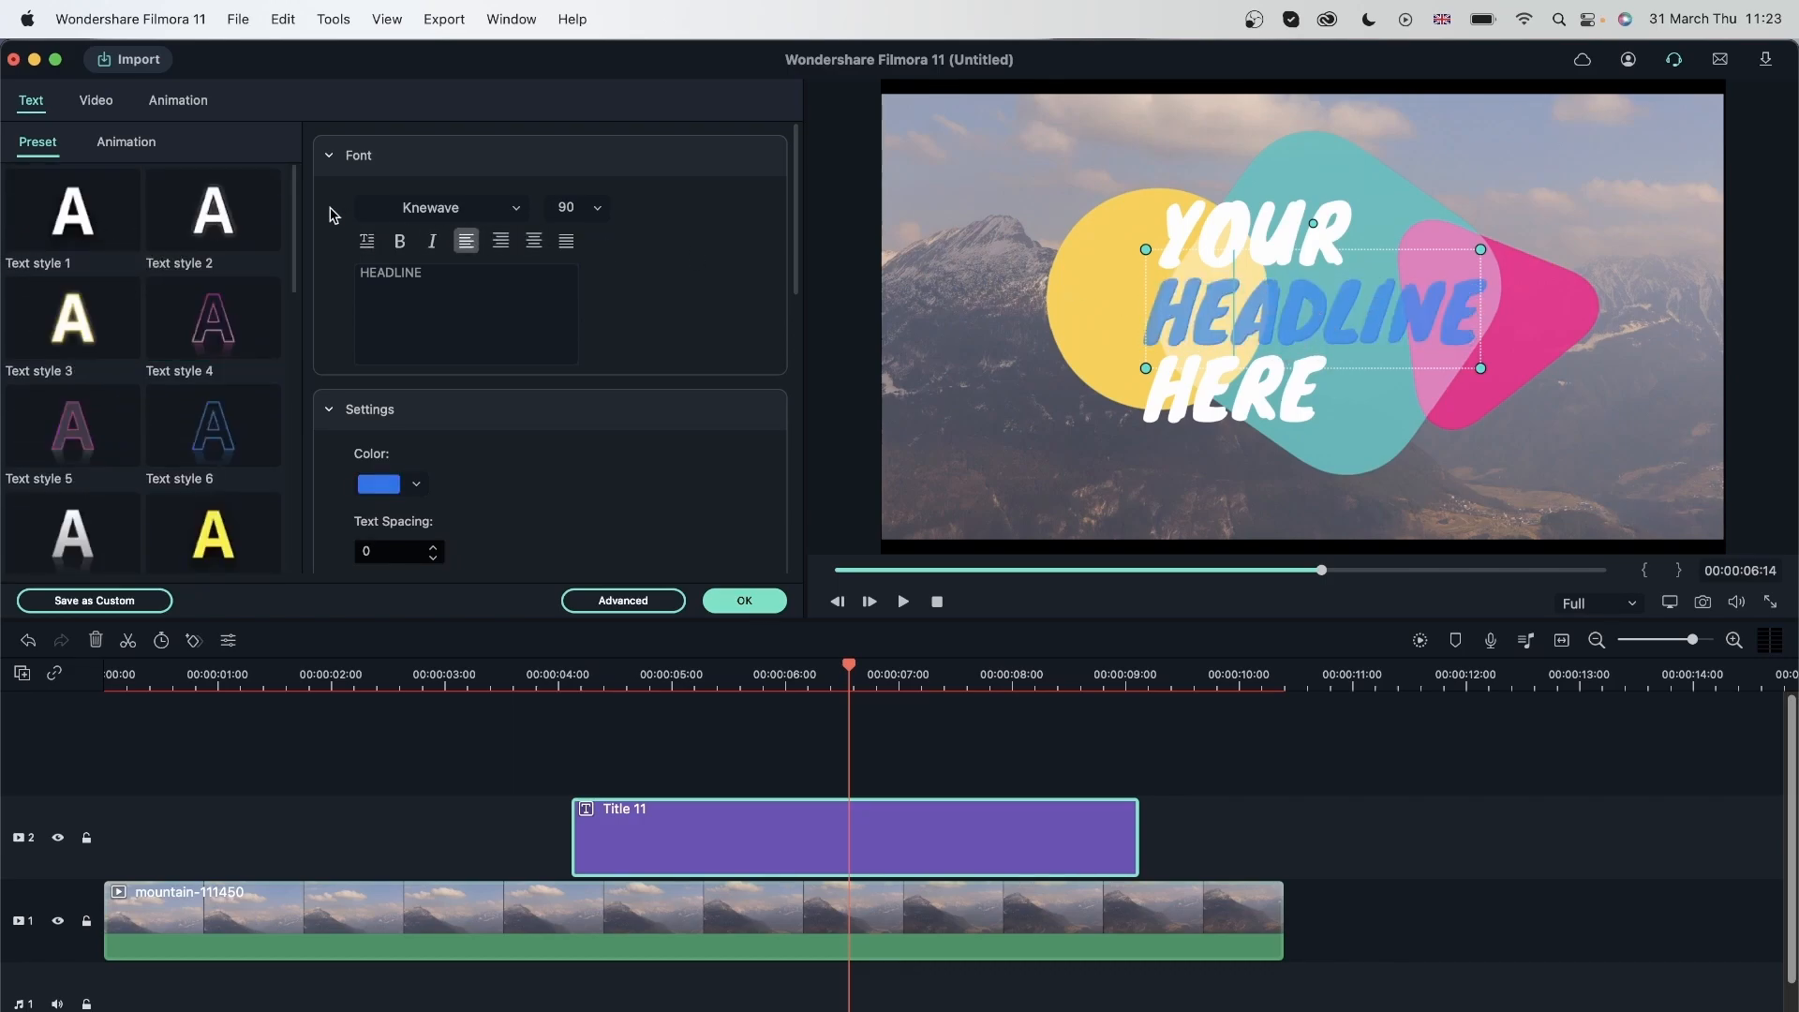
Try the Type Writer text animation on Title 11's text and preview it near 00:00:07:15
{"action": "left_click", "coordinate": [131, 142]}
{"action": "left_click", "coordinate": [71, 328]}
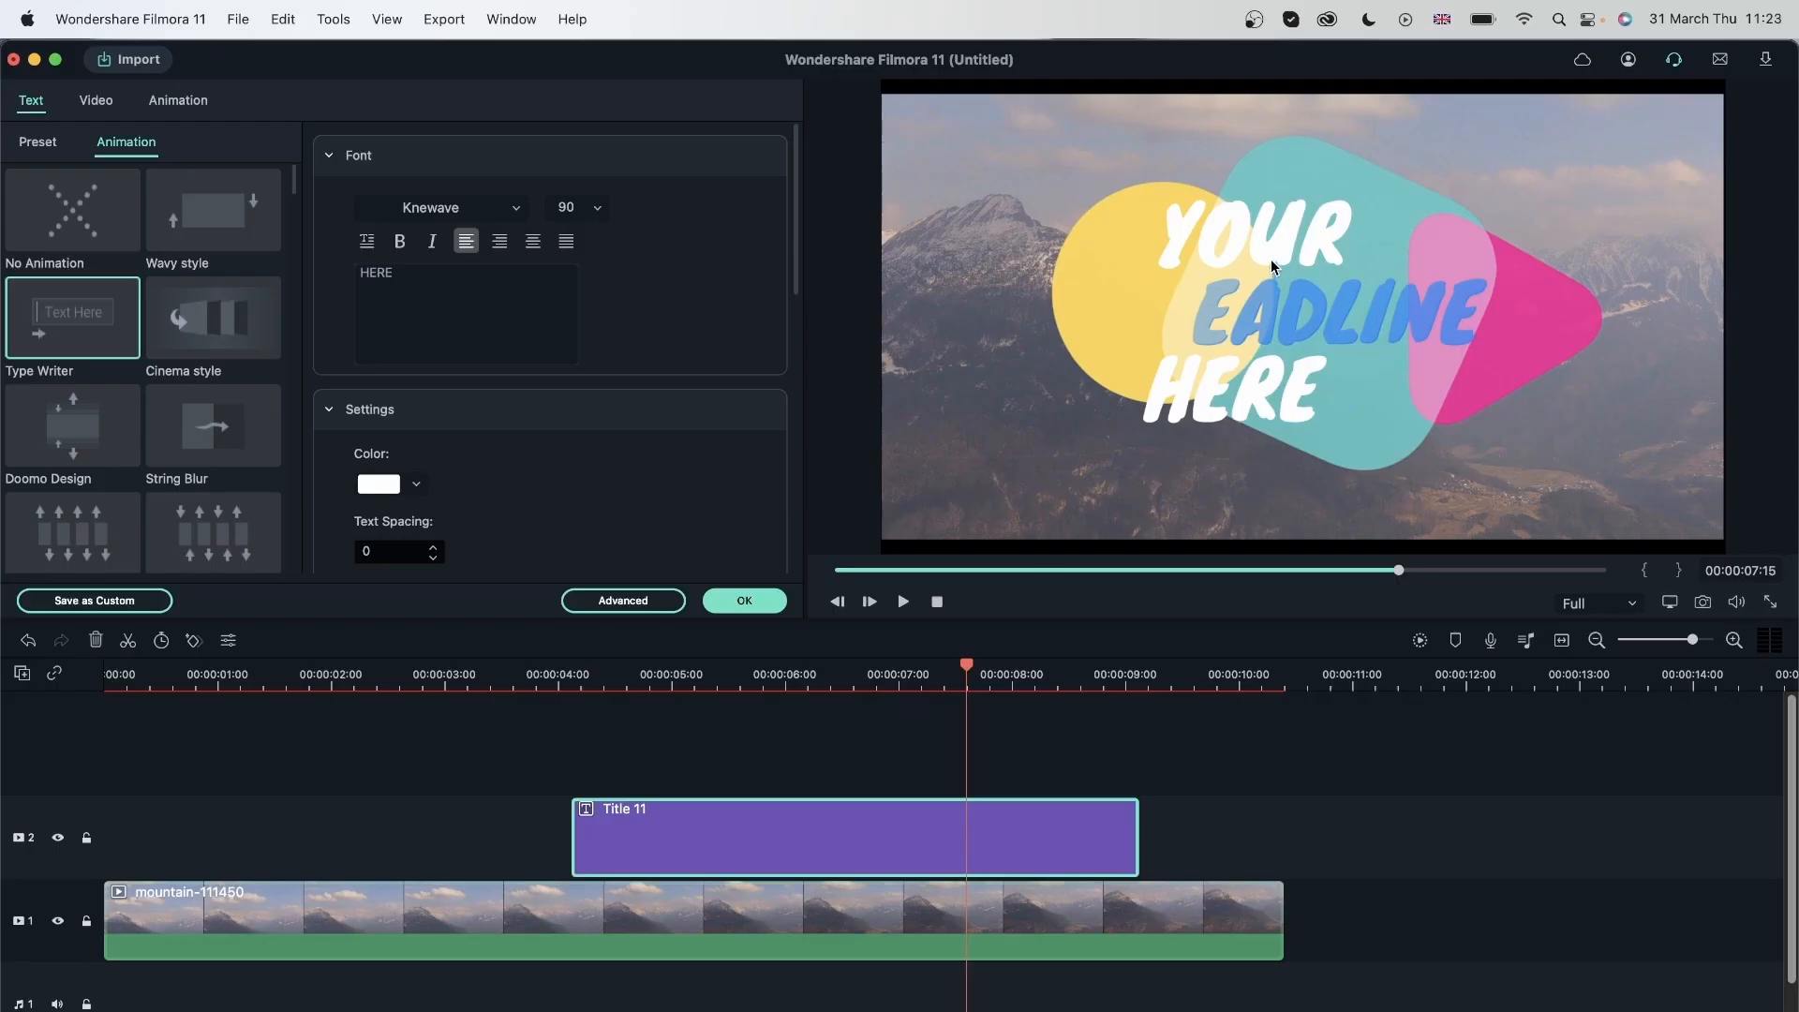
{"action": "left_click", "coordinate": [826, 339]}
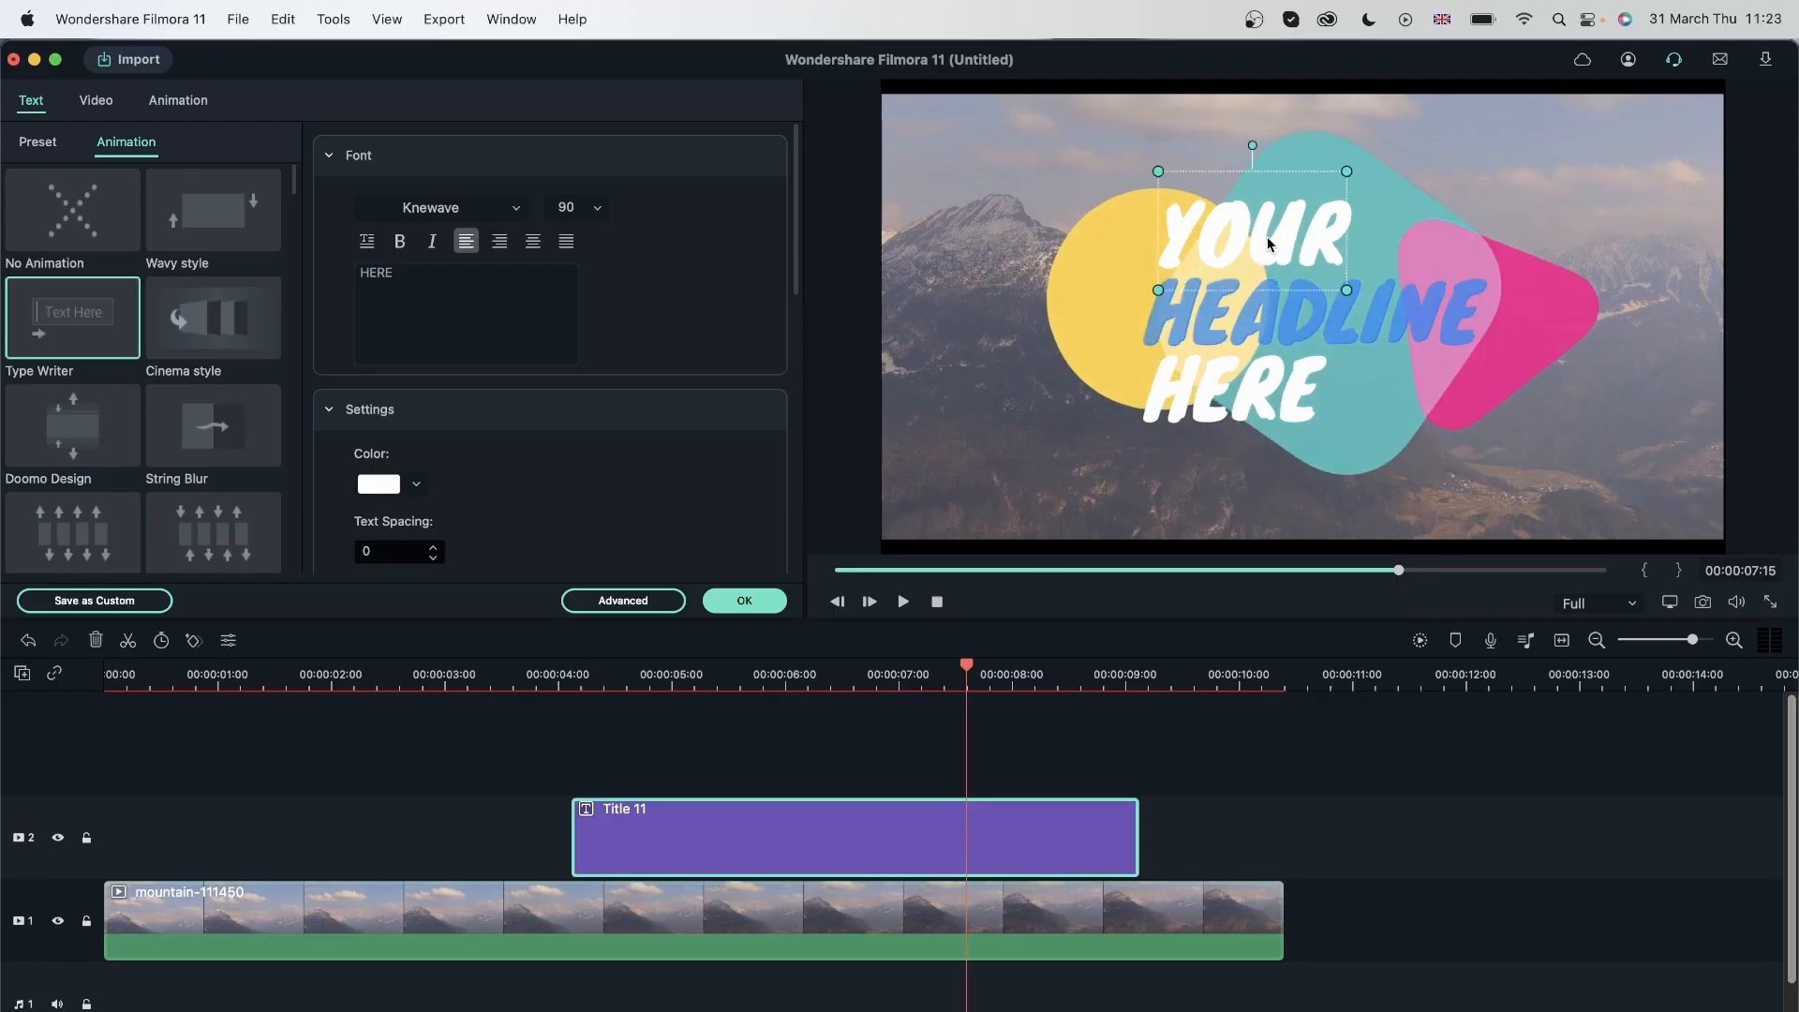
Apply the Radom text animation to the word YOUR and scrub through Title 11 between 00:00:05:10 and 00:00:07:17
{"action": "left_click", "coordinate": [197, 551]}
{"action": "scroll", "coordinate": [197, 551], "scroll_direction": "down", "scroll_amount": 1}
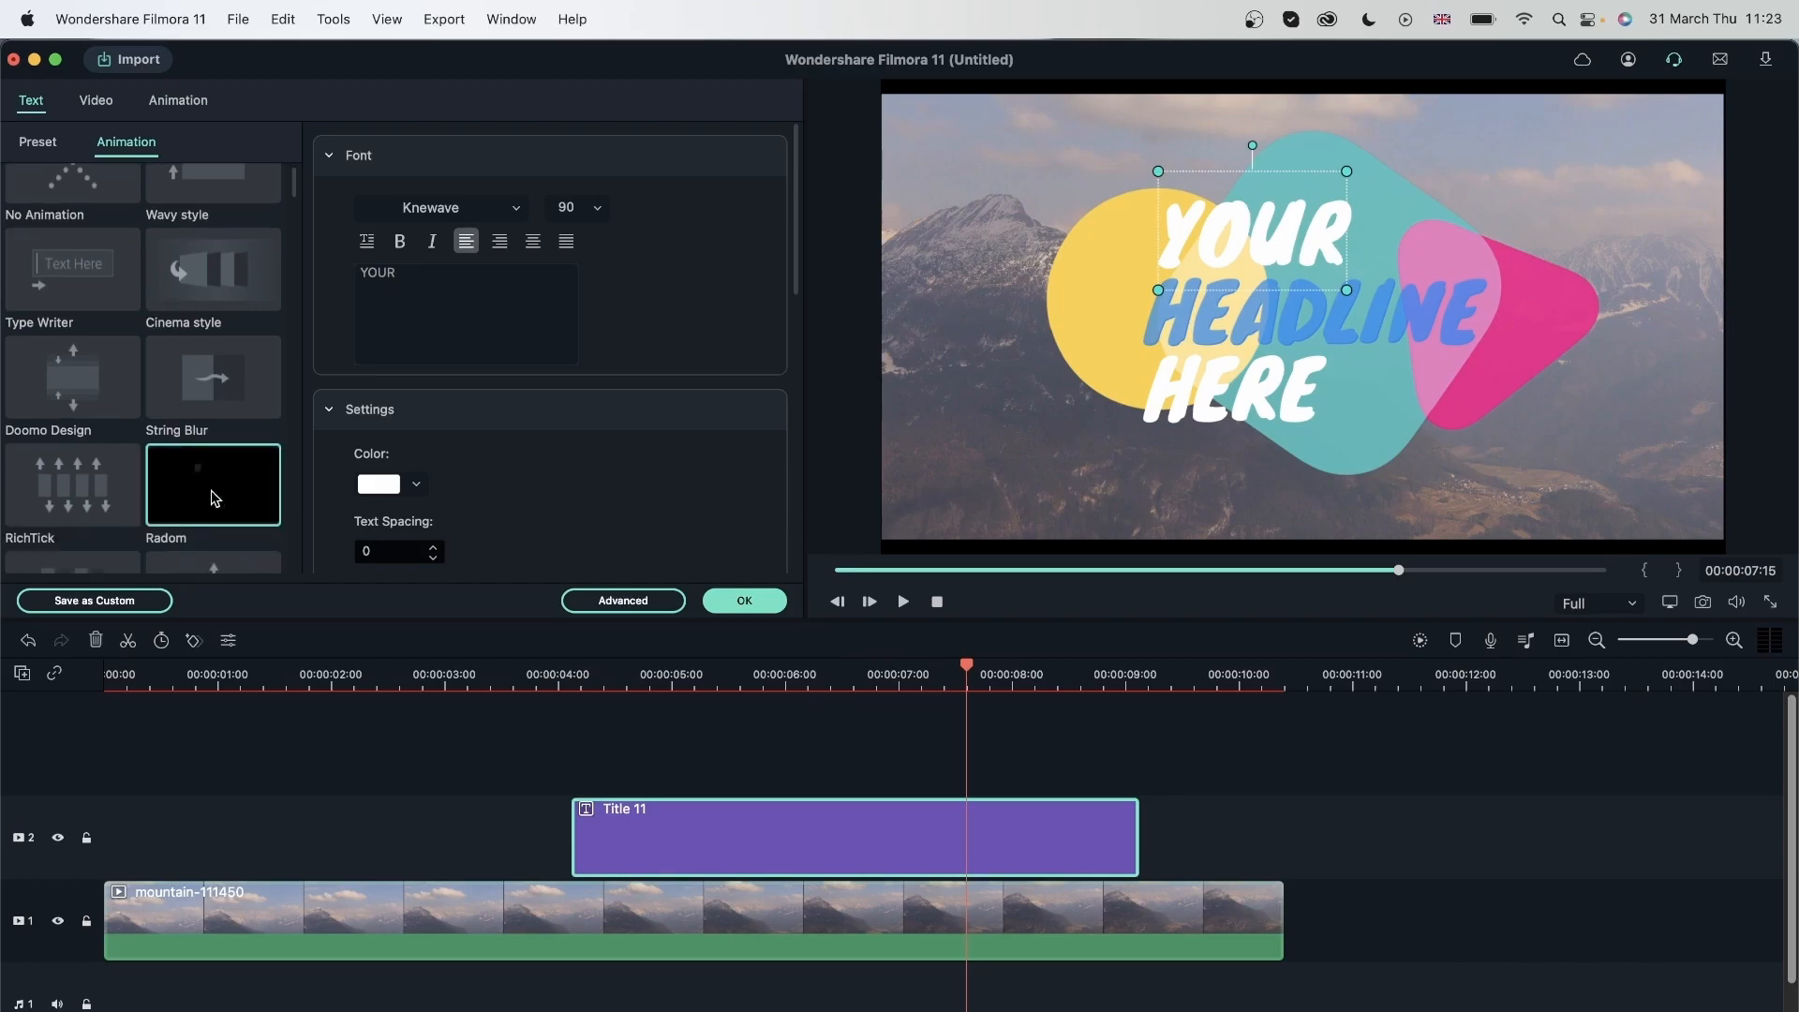
{"action": "left_click", "coordinate": [824, 676]}
{"action": "left_click_drag", "start_coordinate": [825, 676], "coordinate": [756, 694]}
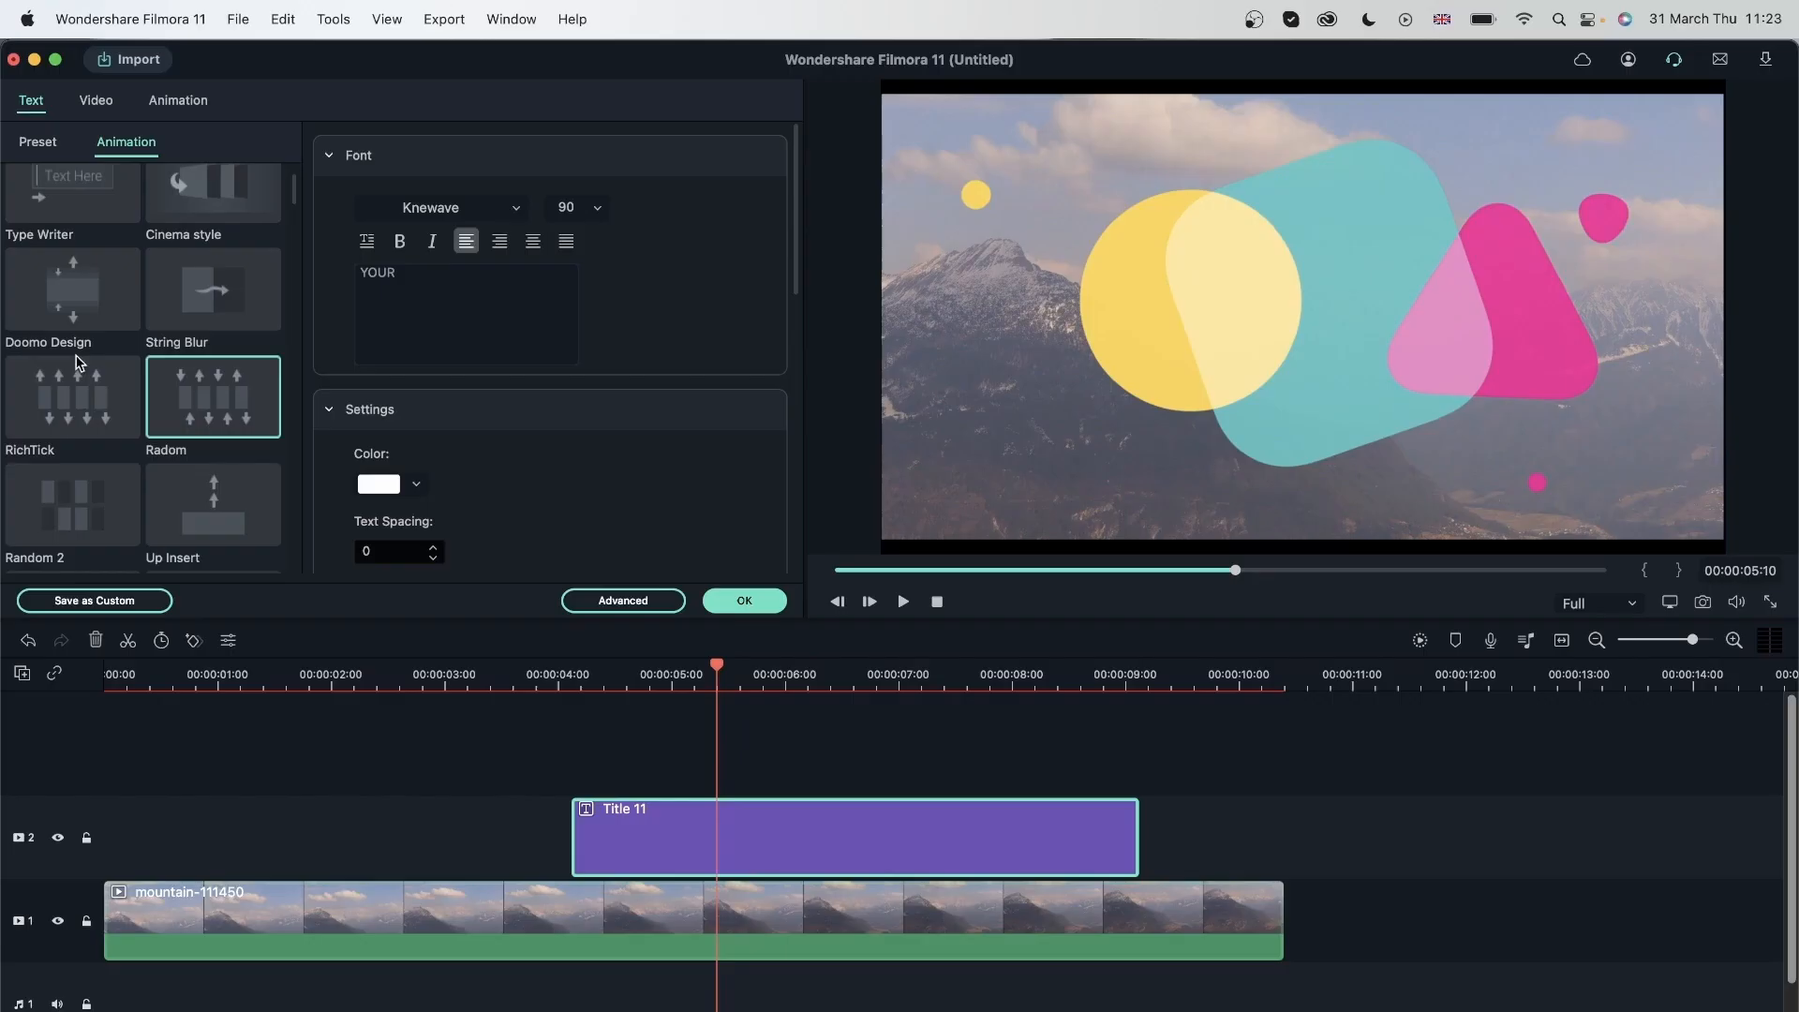
{"action": "scroll", "coordinate": [190, 416], "scroll_direction": "up", "scroll_amount": 2}
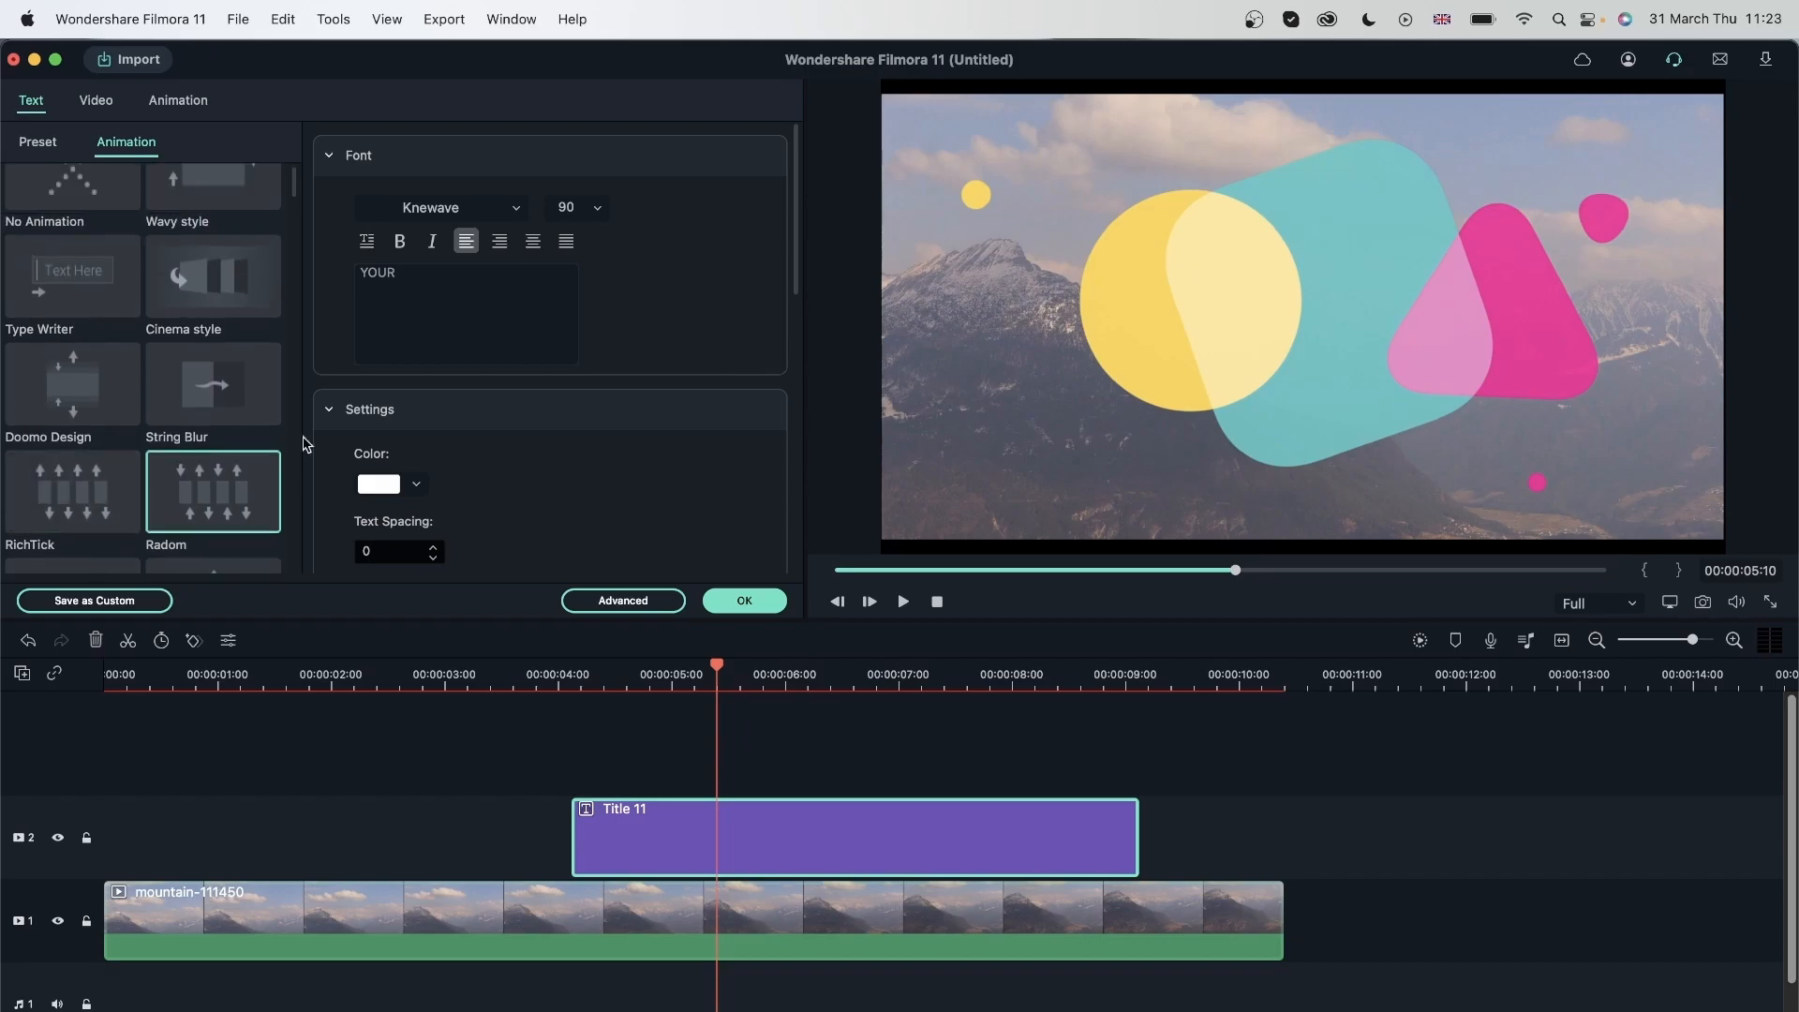
{"action": "left_click", "coordinate": [913, 664]}
{"action": "left_click", "coordinate": [977, 666]}
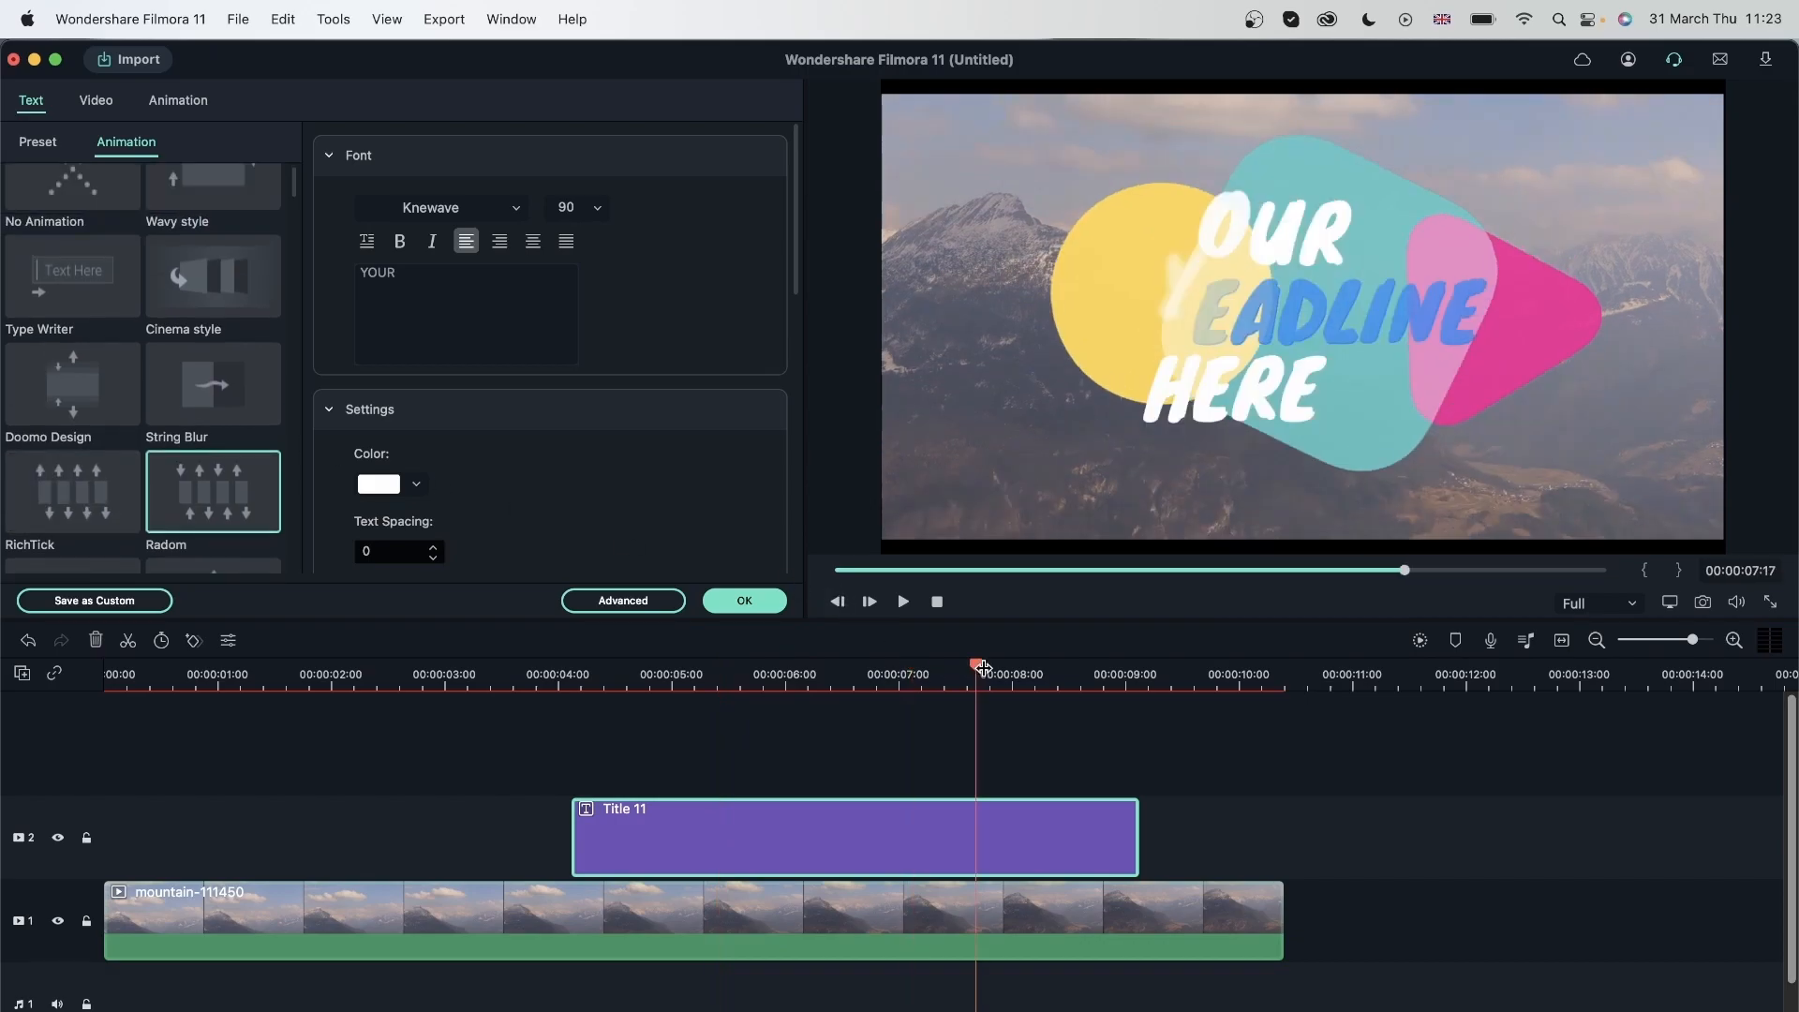
Try the Random 2 text animation on the word HERE and look through the remaining animation presets
{"action": "left_click", "coordinate": [1232, 417]}
{"action": "scroll", "coordinate": [91, 450], "scroll_direction": "down", "scroll_amount": 4}
{"action": "left_click", "coordinate": [69, 263]}
{"action": "left_click_drag", "start_coordinate": [973, 665], "coordinate": [977, 732]}
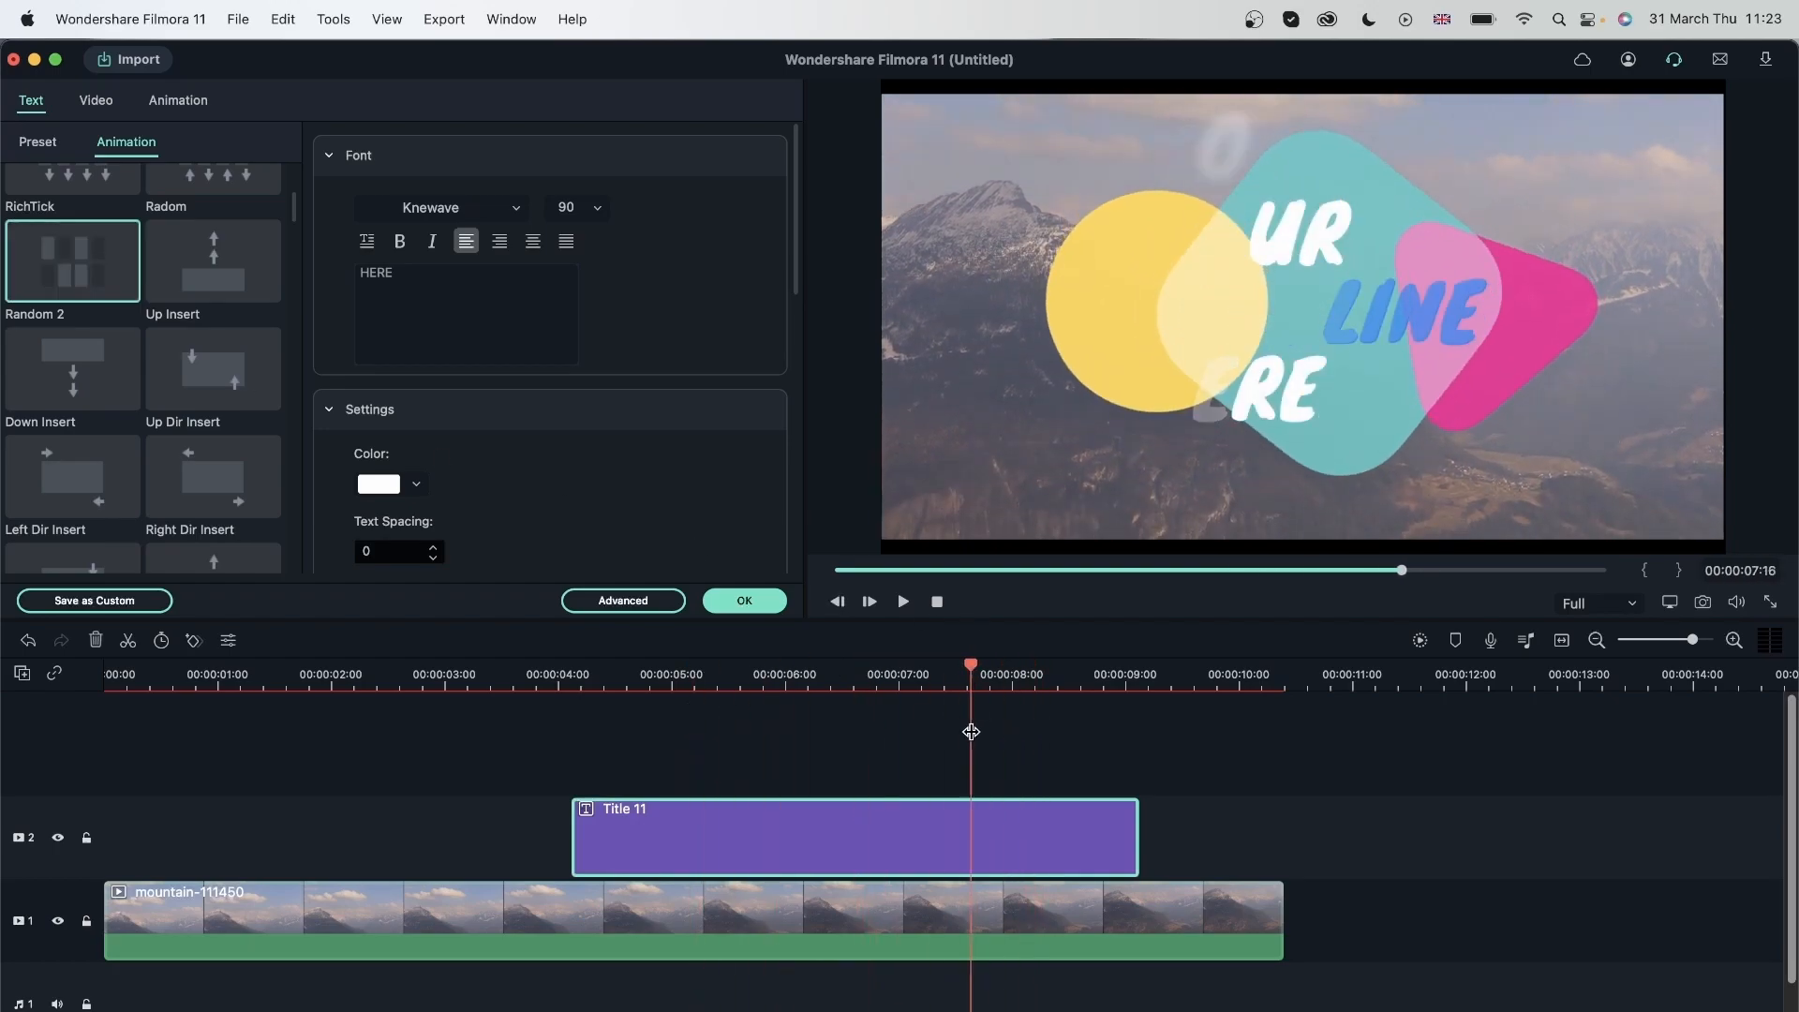
{"action": "scroll", "coordinate": [59, 401], "scroll_direction": "down", "scroll_amount": 9}
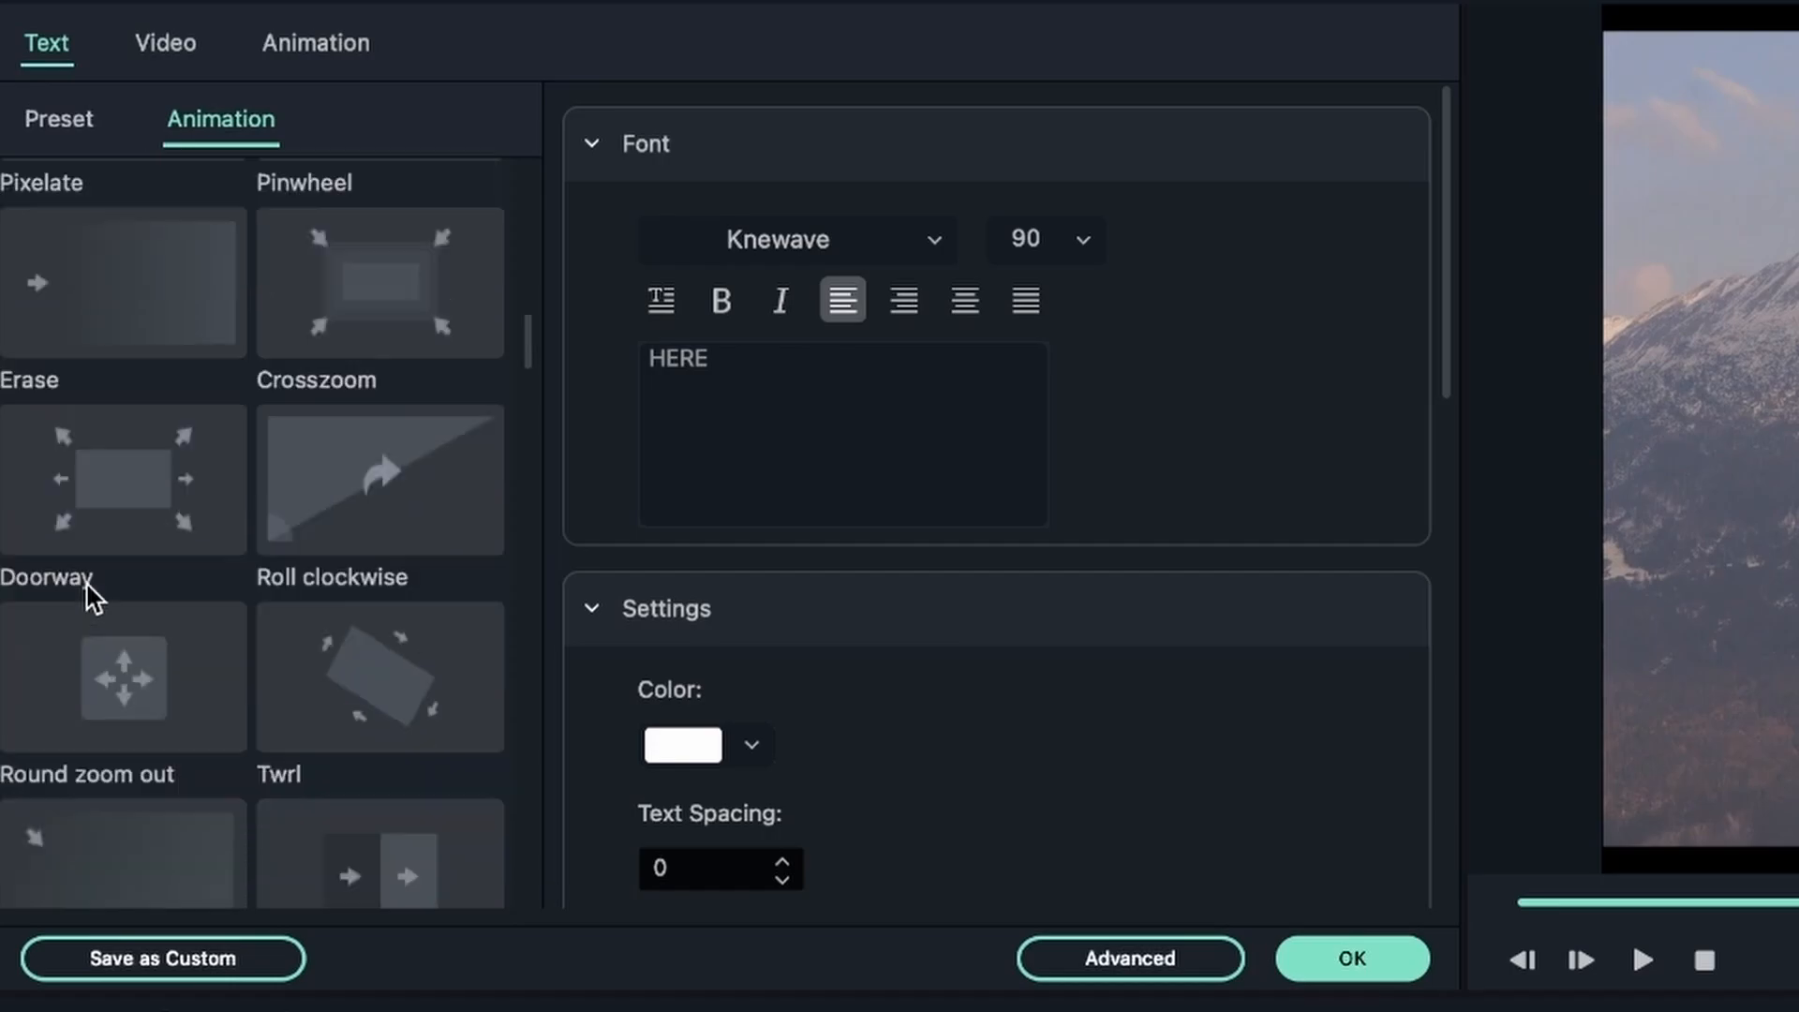
{"action": "scroll", "coordinate": [66, 588], "scroll_direction": "down", "scroll_amount": 20}
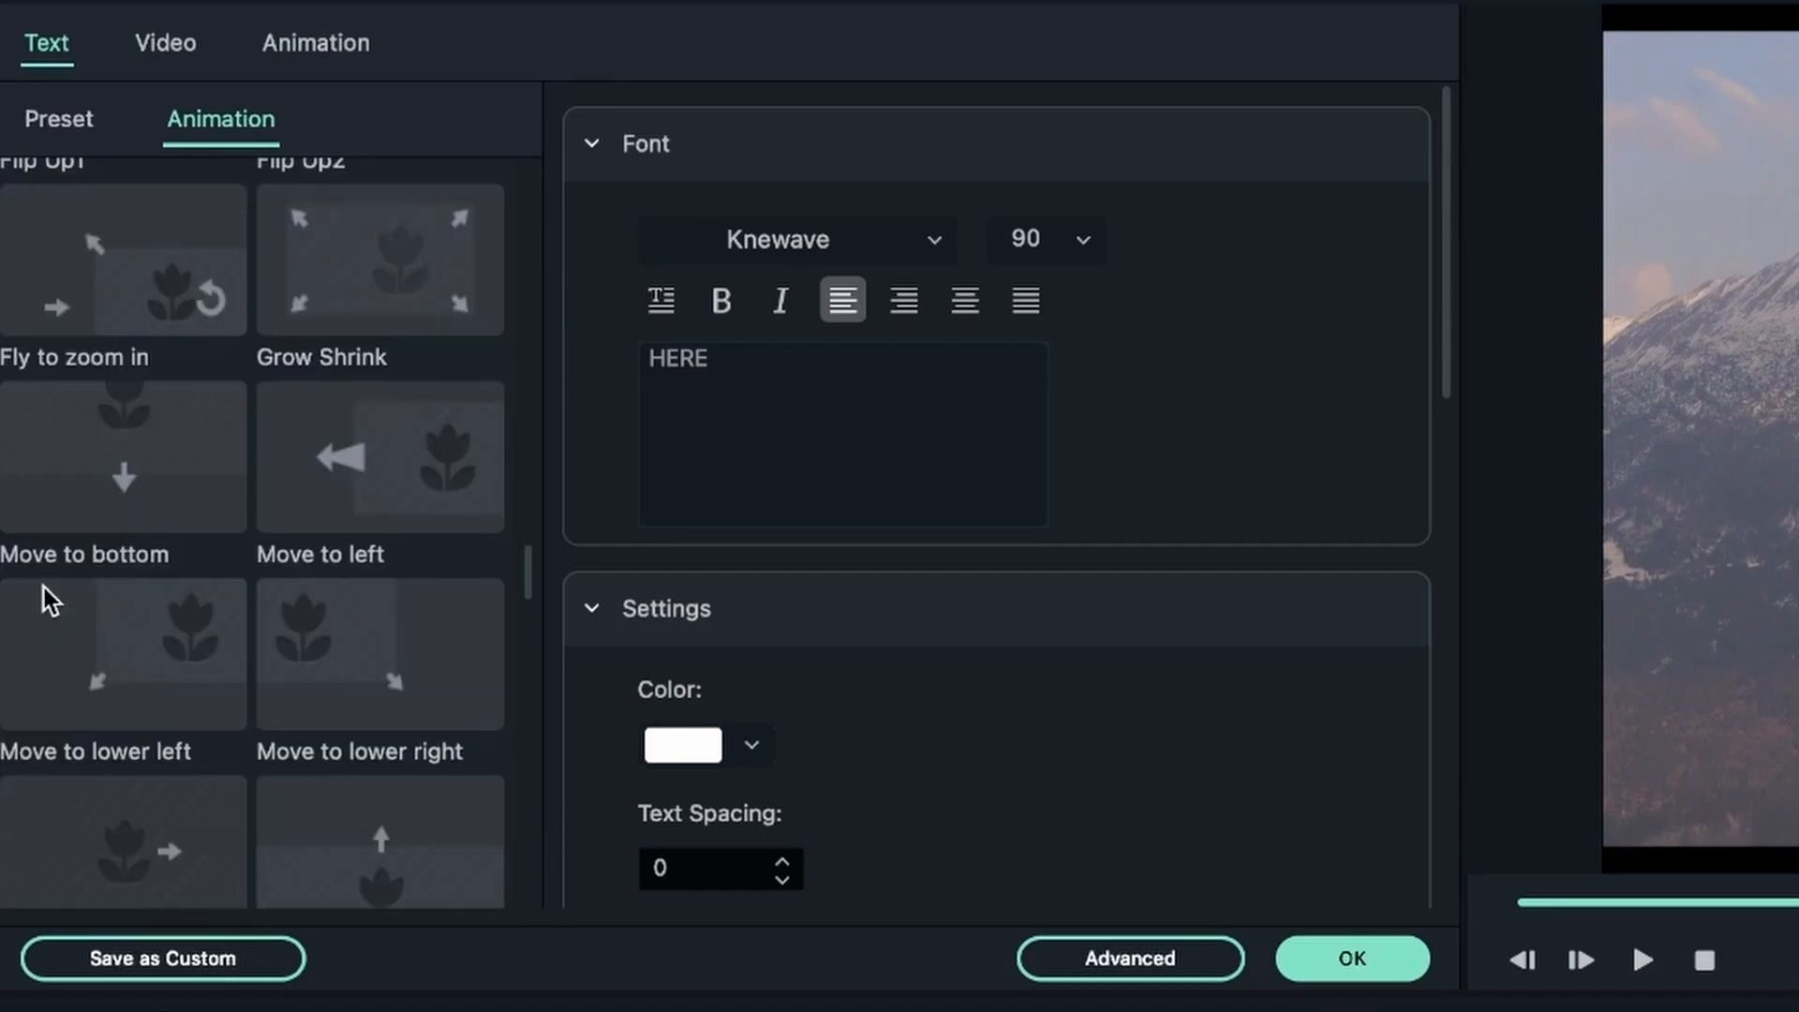
{"action": "scroll", "coordinate": [44, 588], "scroll_direction": "down", "scroll_amount": 20}
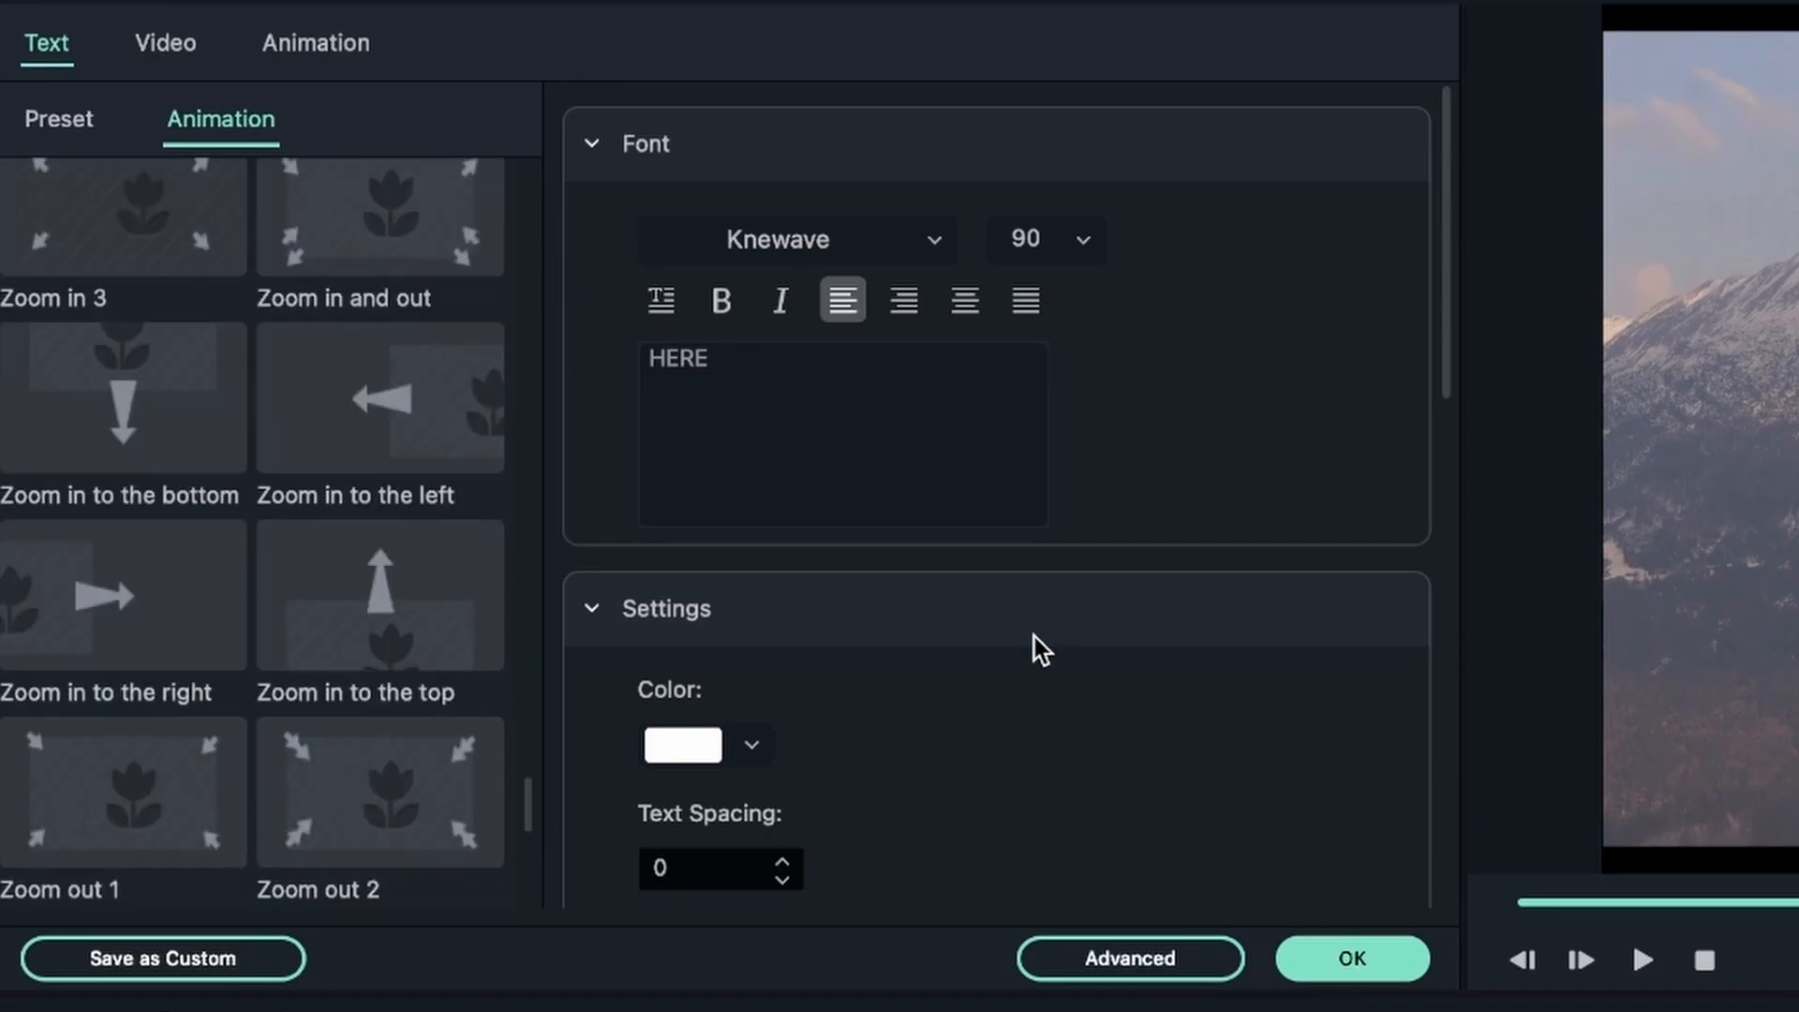
Delete the customized Title 11 and place and preview a fresh copy of Title 11 on track 2 above the mountain clip
{"action": "left_click", "coordinate": [1336, 973]}
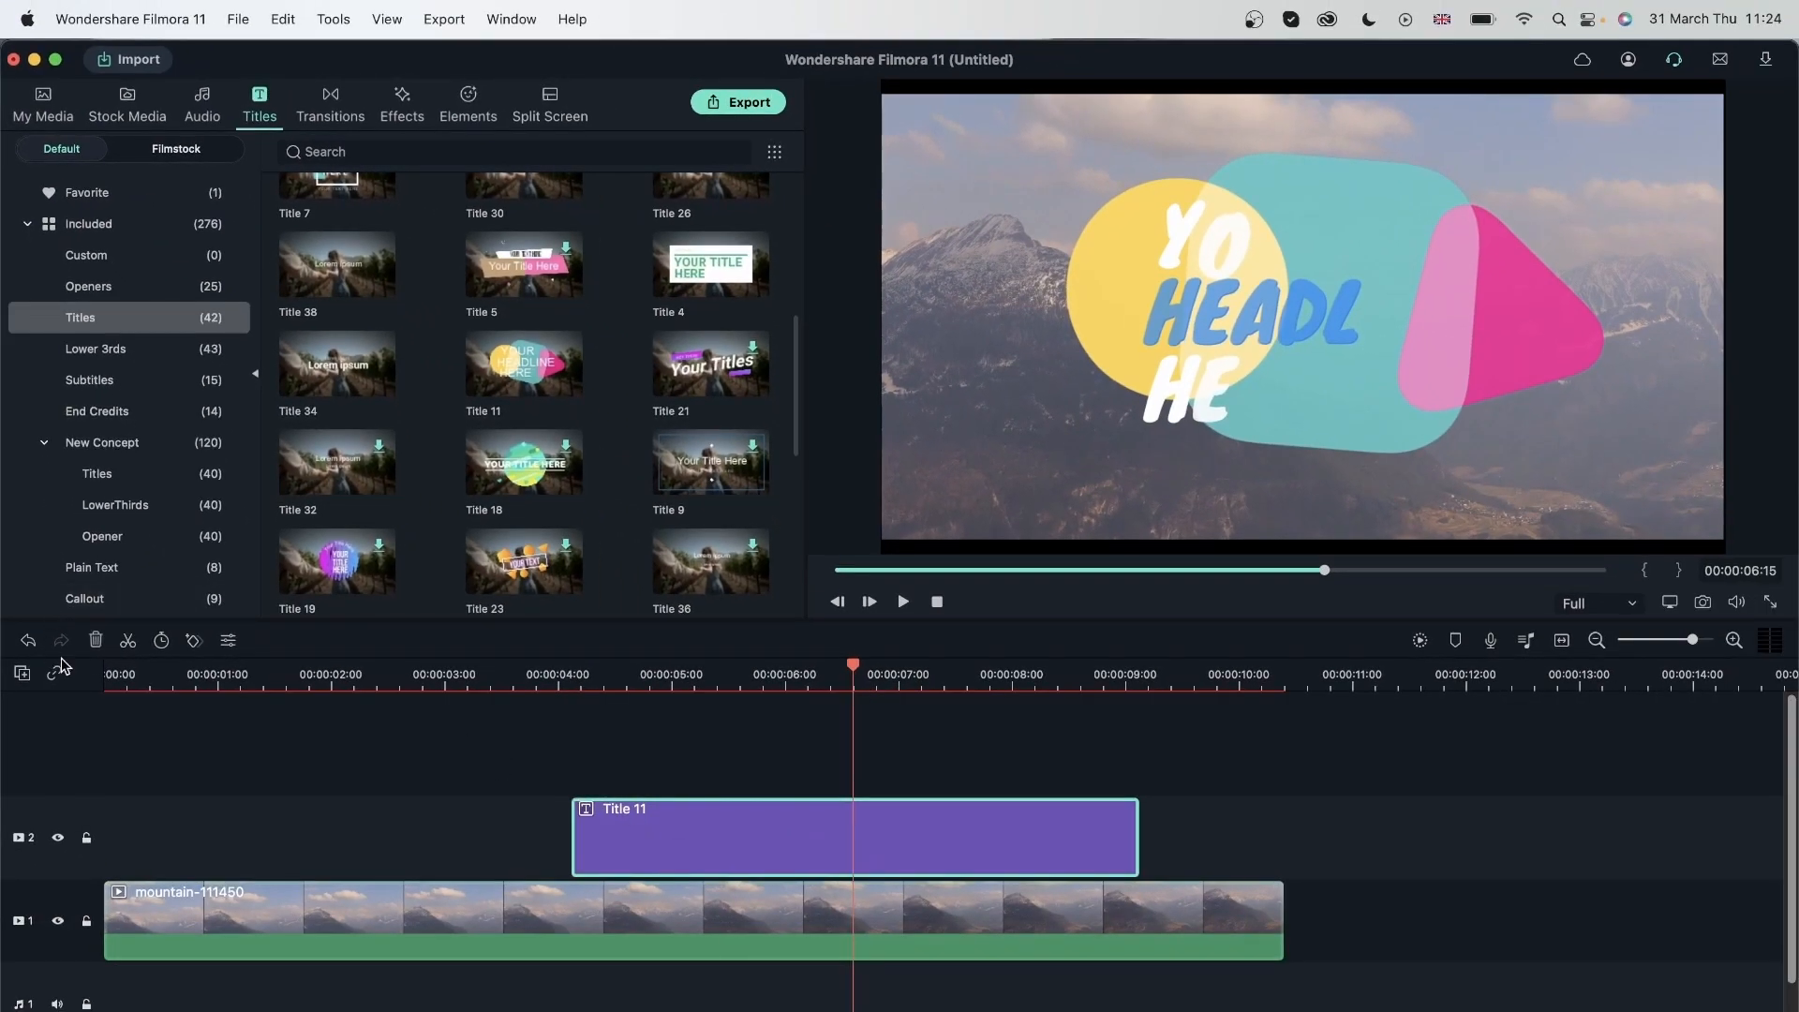
{"action": "left_click", "coordinate": [95, 640]}
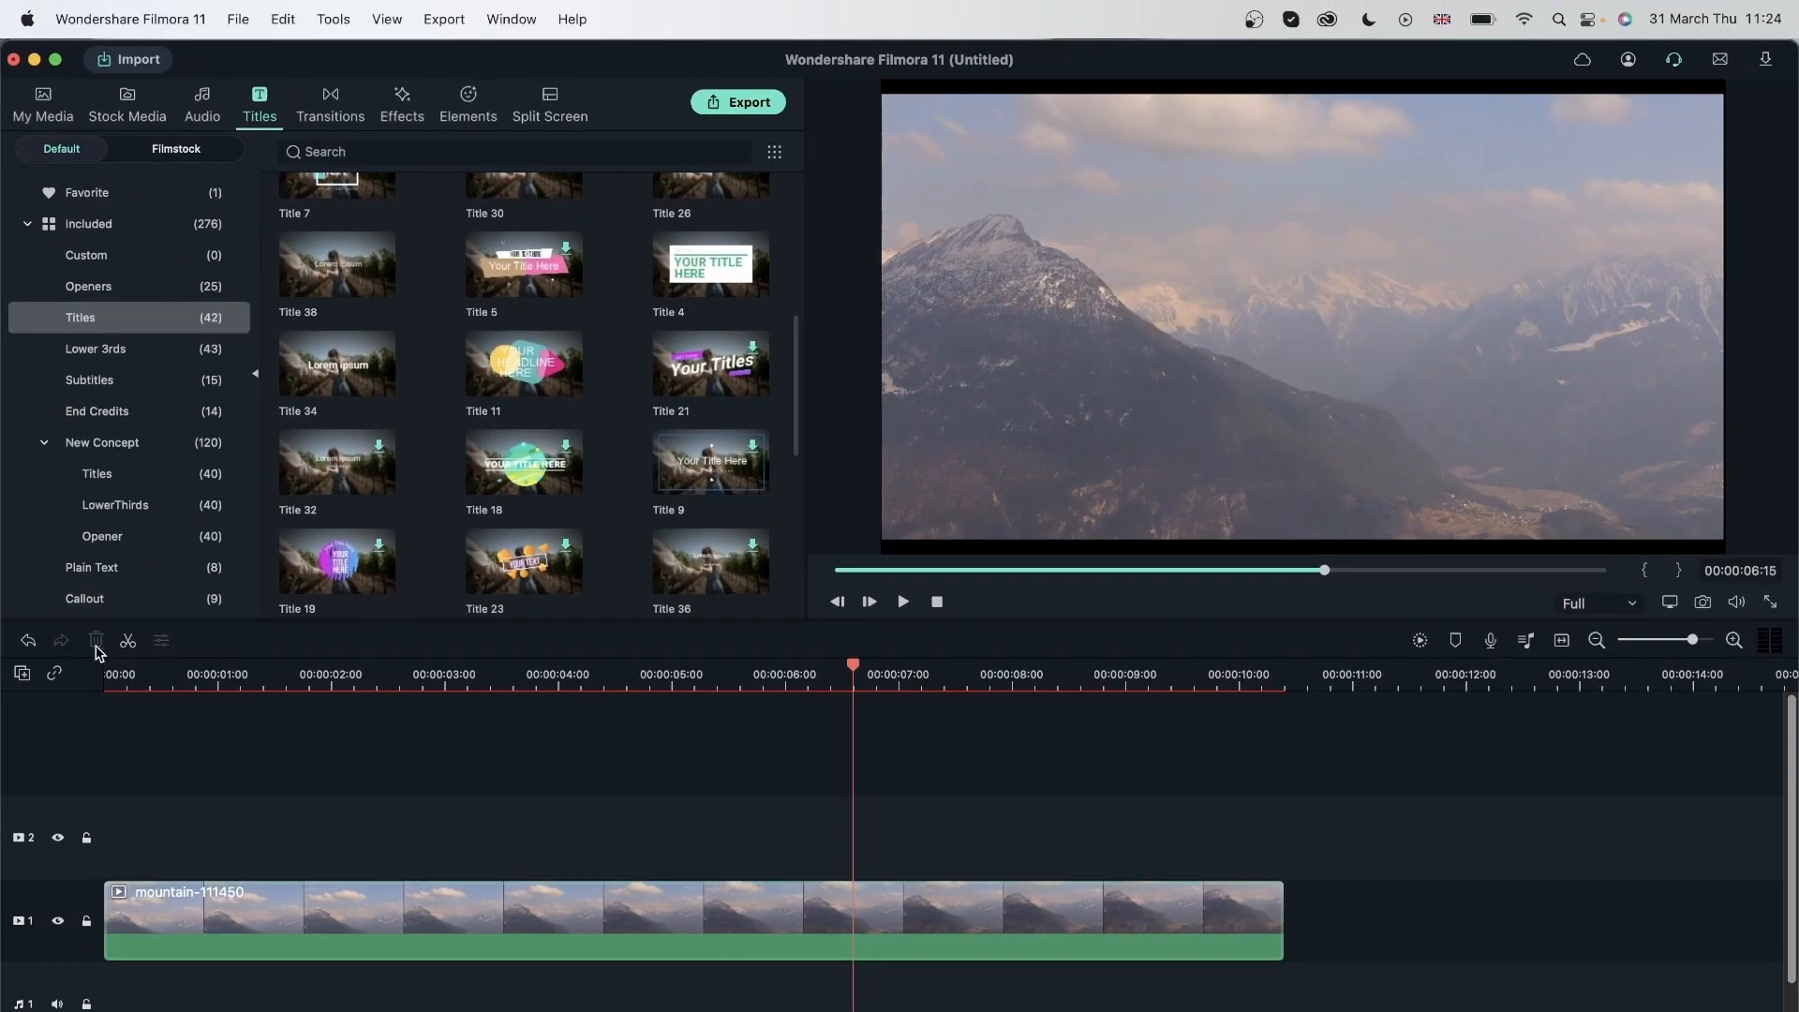
{"action": "left_click_drag", "start_coordinate": [524, 365], "coordinate": [628, 846]}
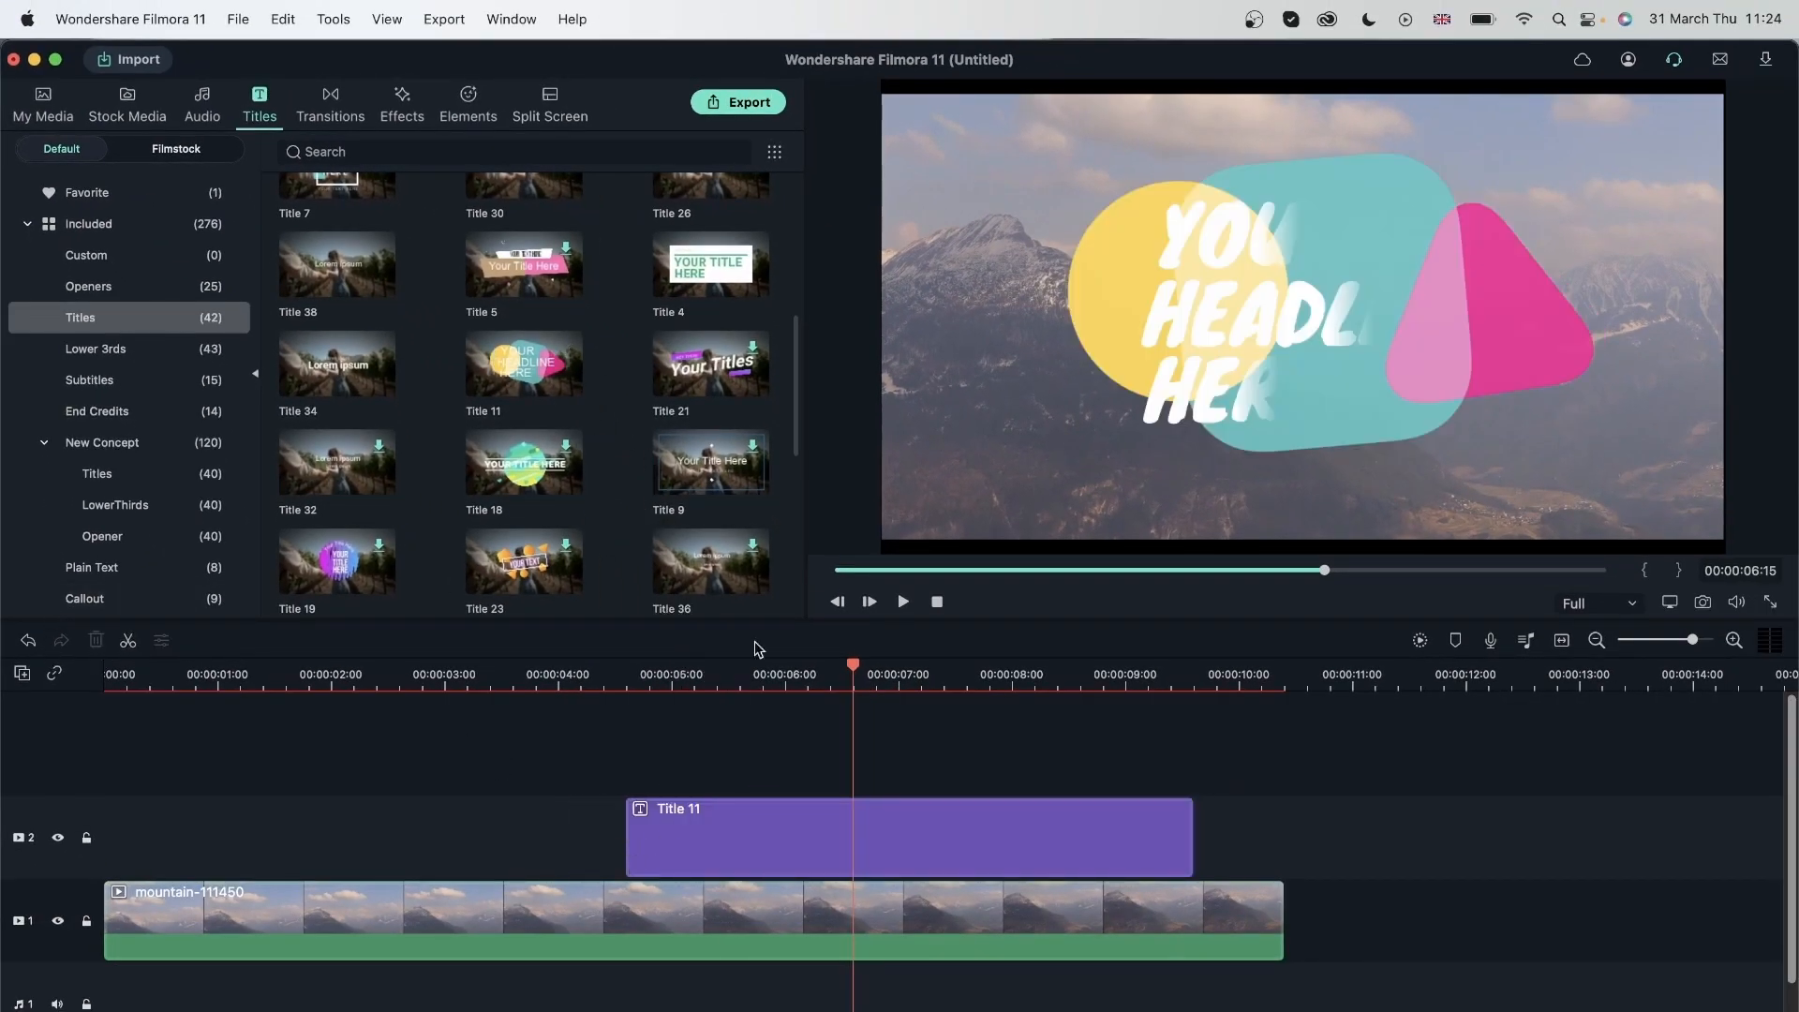
{"action": "left_click", "coordinate": [653, 676]}
{"action": "left_click_drag", "start_coordinate": [653, 660], "coordinate": [903, 667]}
Open Title 11 for editing and set the word YOUR in the Kohinoor Bangla Semibold font
{"action": "double_click", "coordinate": [960, 835]}
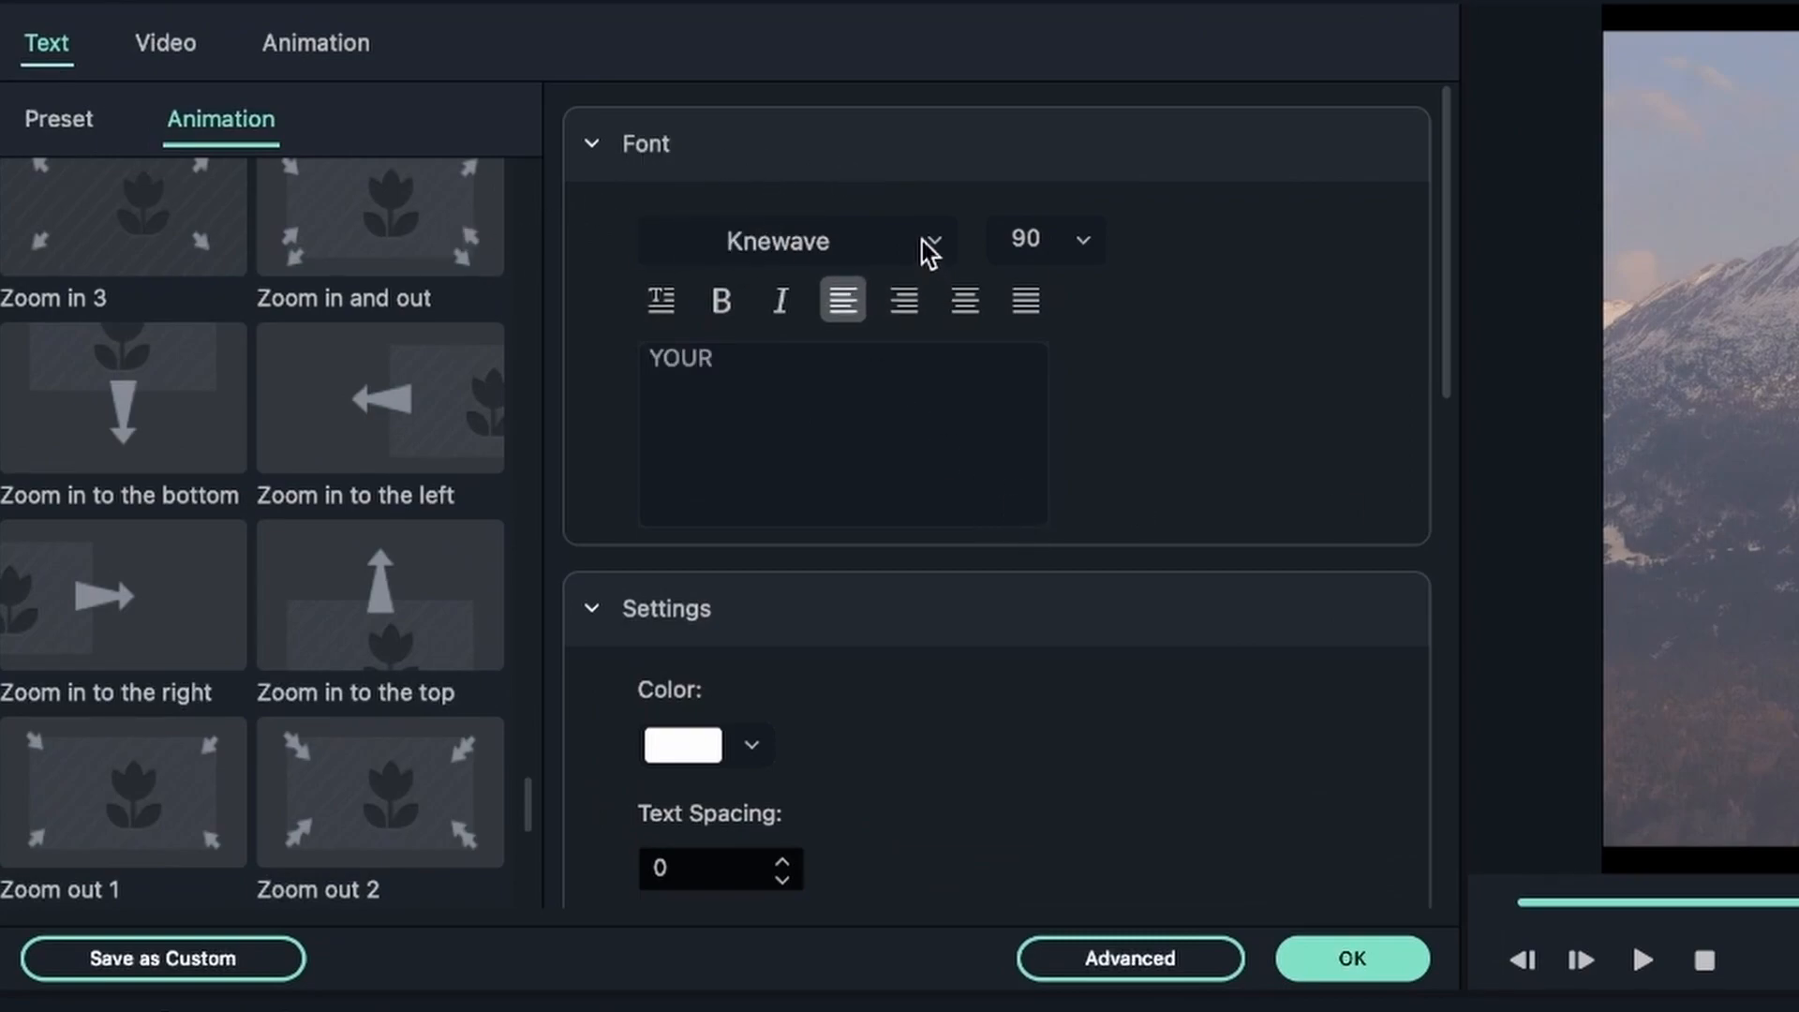
{"action": "left_click", "coordinate": [934, 245]}
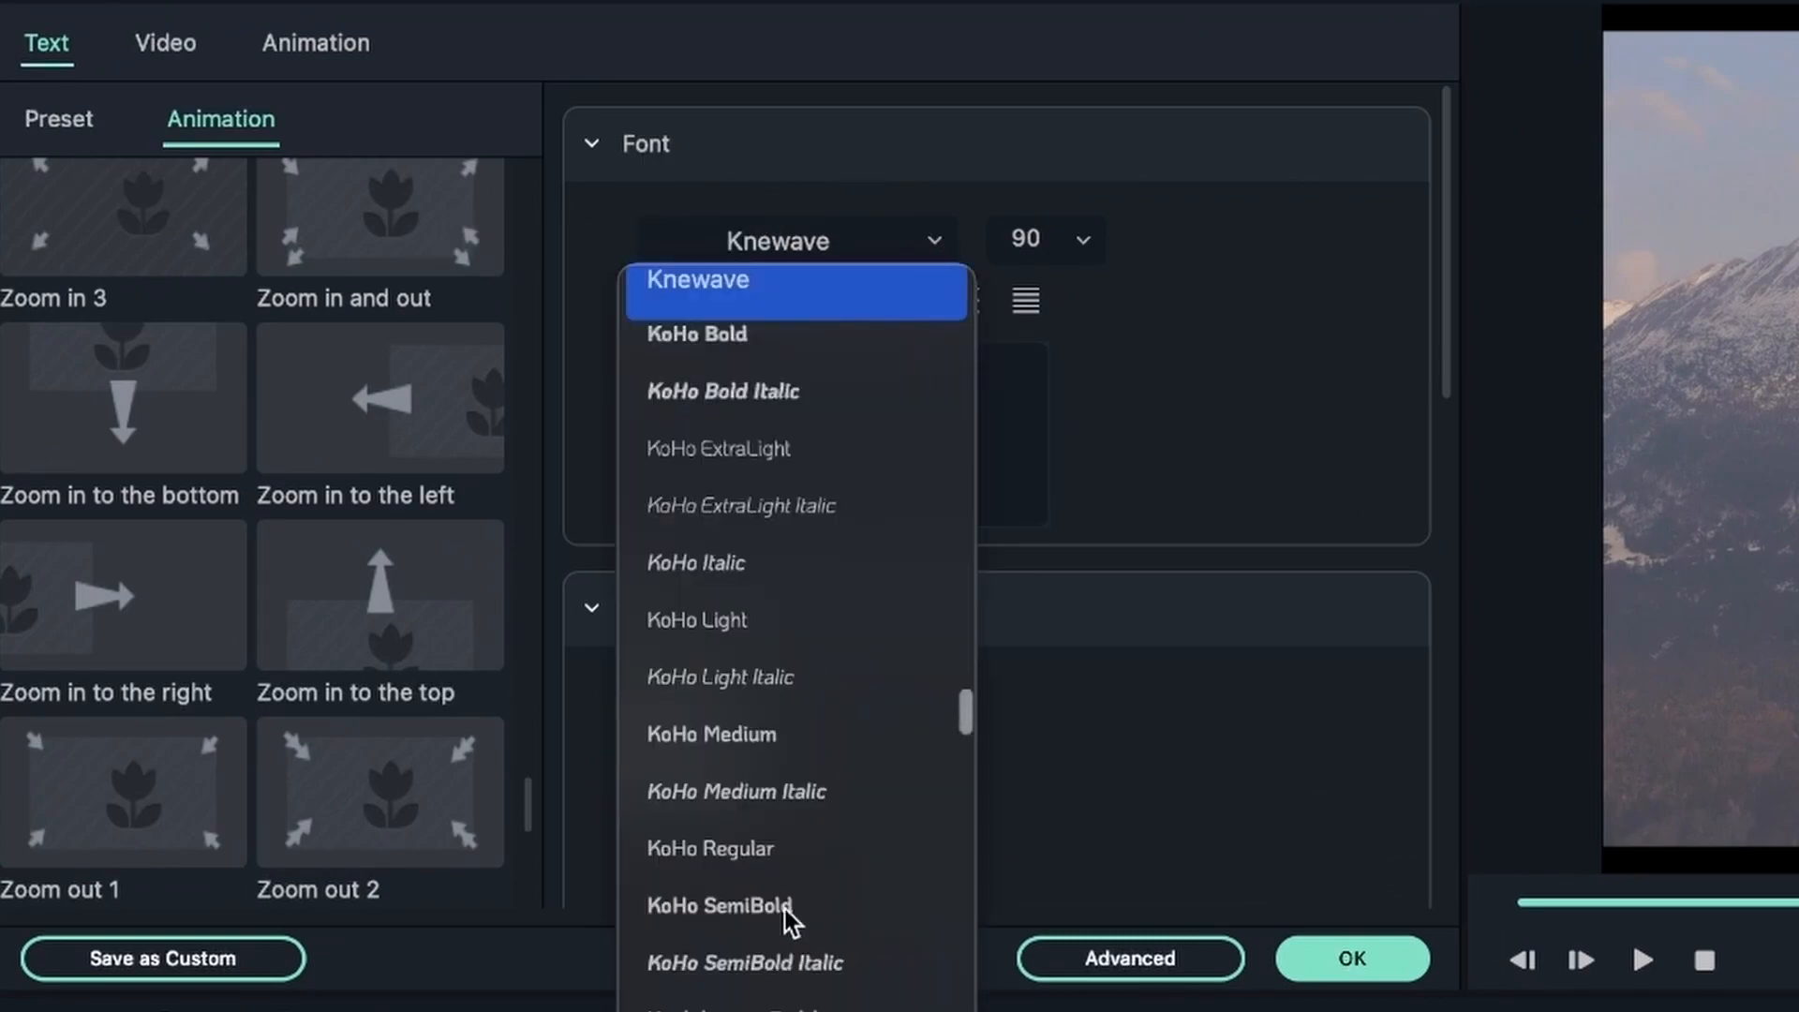
{"action": "left_click", "coordinate": [780, 917]}
{"action": "left_click", "coordinate": [932, 240]}
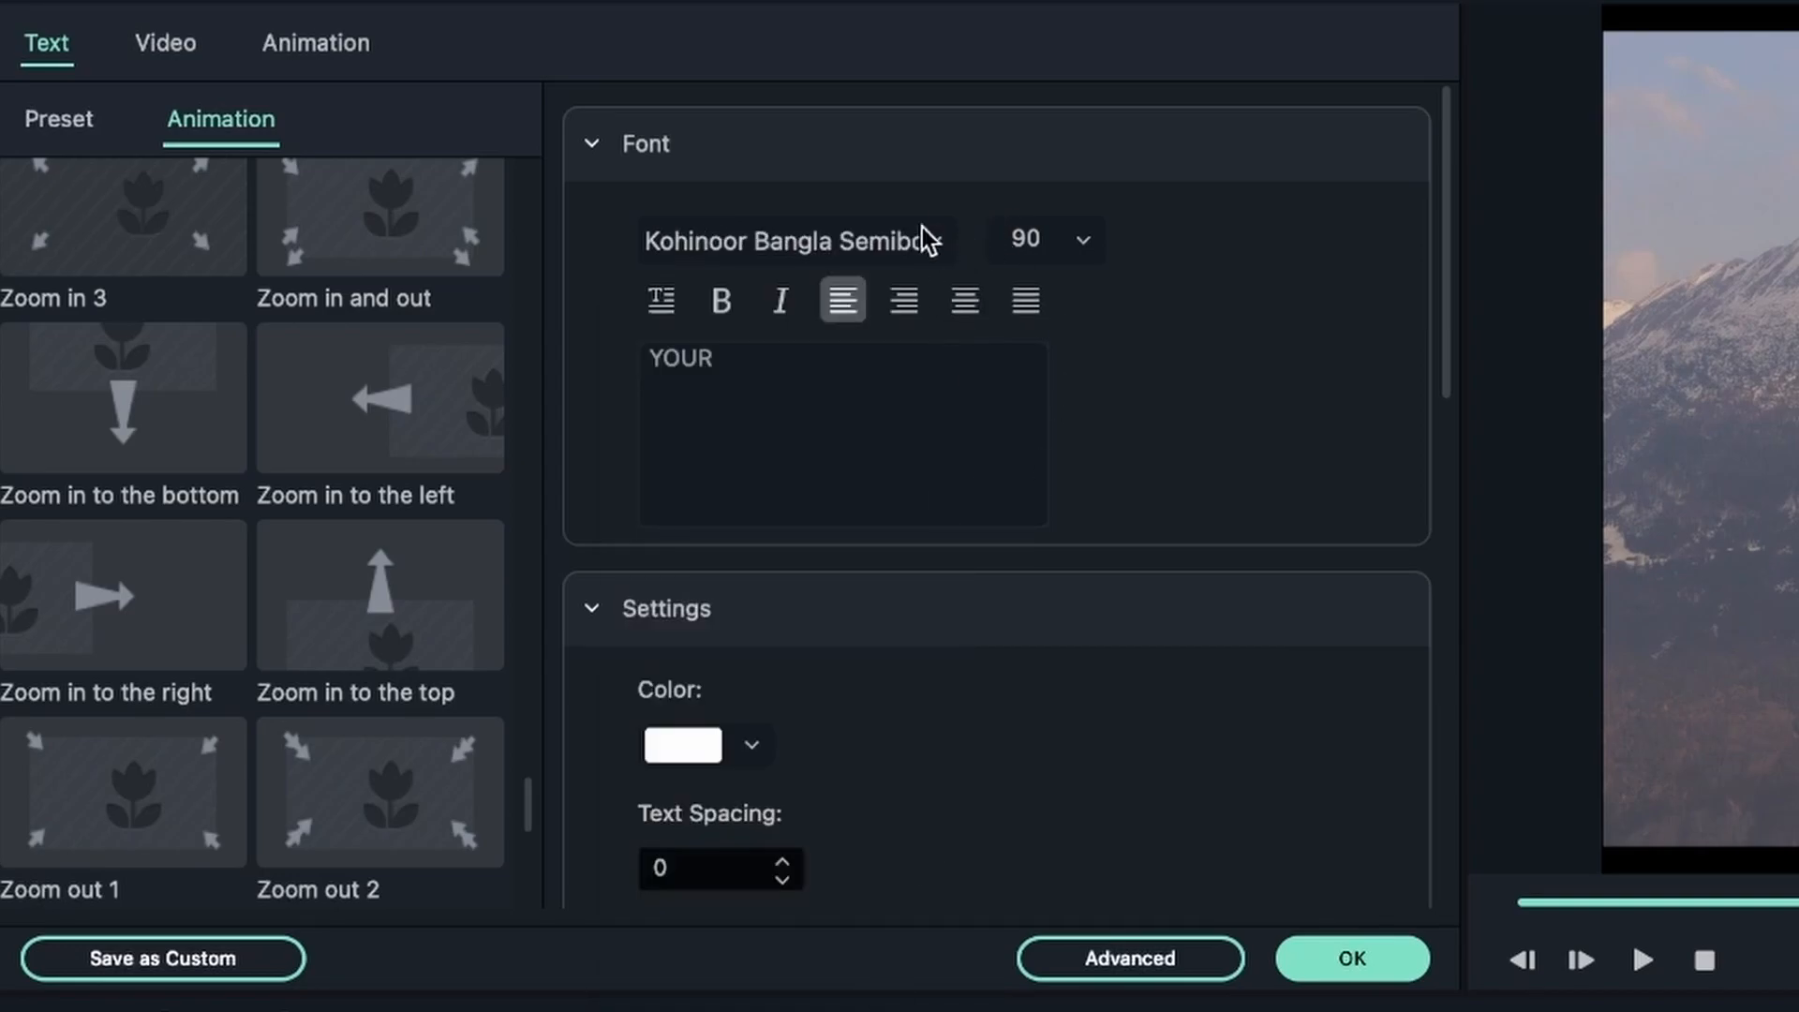
Try the Noto Sans Limbu Regular and Noto Serif Myanmar Medium fonts on the word YOUR
{"action": "left_click", "coordinate": [917, 235]}
{"action": "scroll", "coordinate": [737, 728], "scroll_direction": "down", "scroll_amount": 1}
{"action": "scroll", "coordinate": [737, 727], "scroll_direction": "down", "scroll_amount": 20}
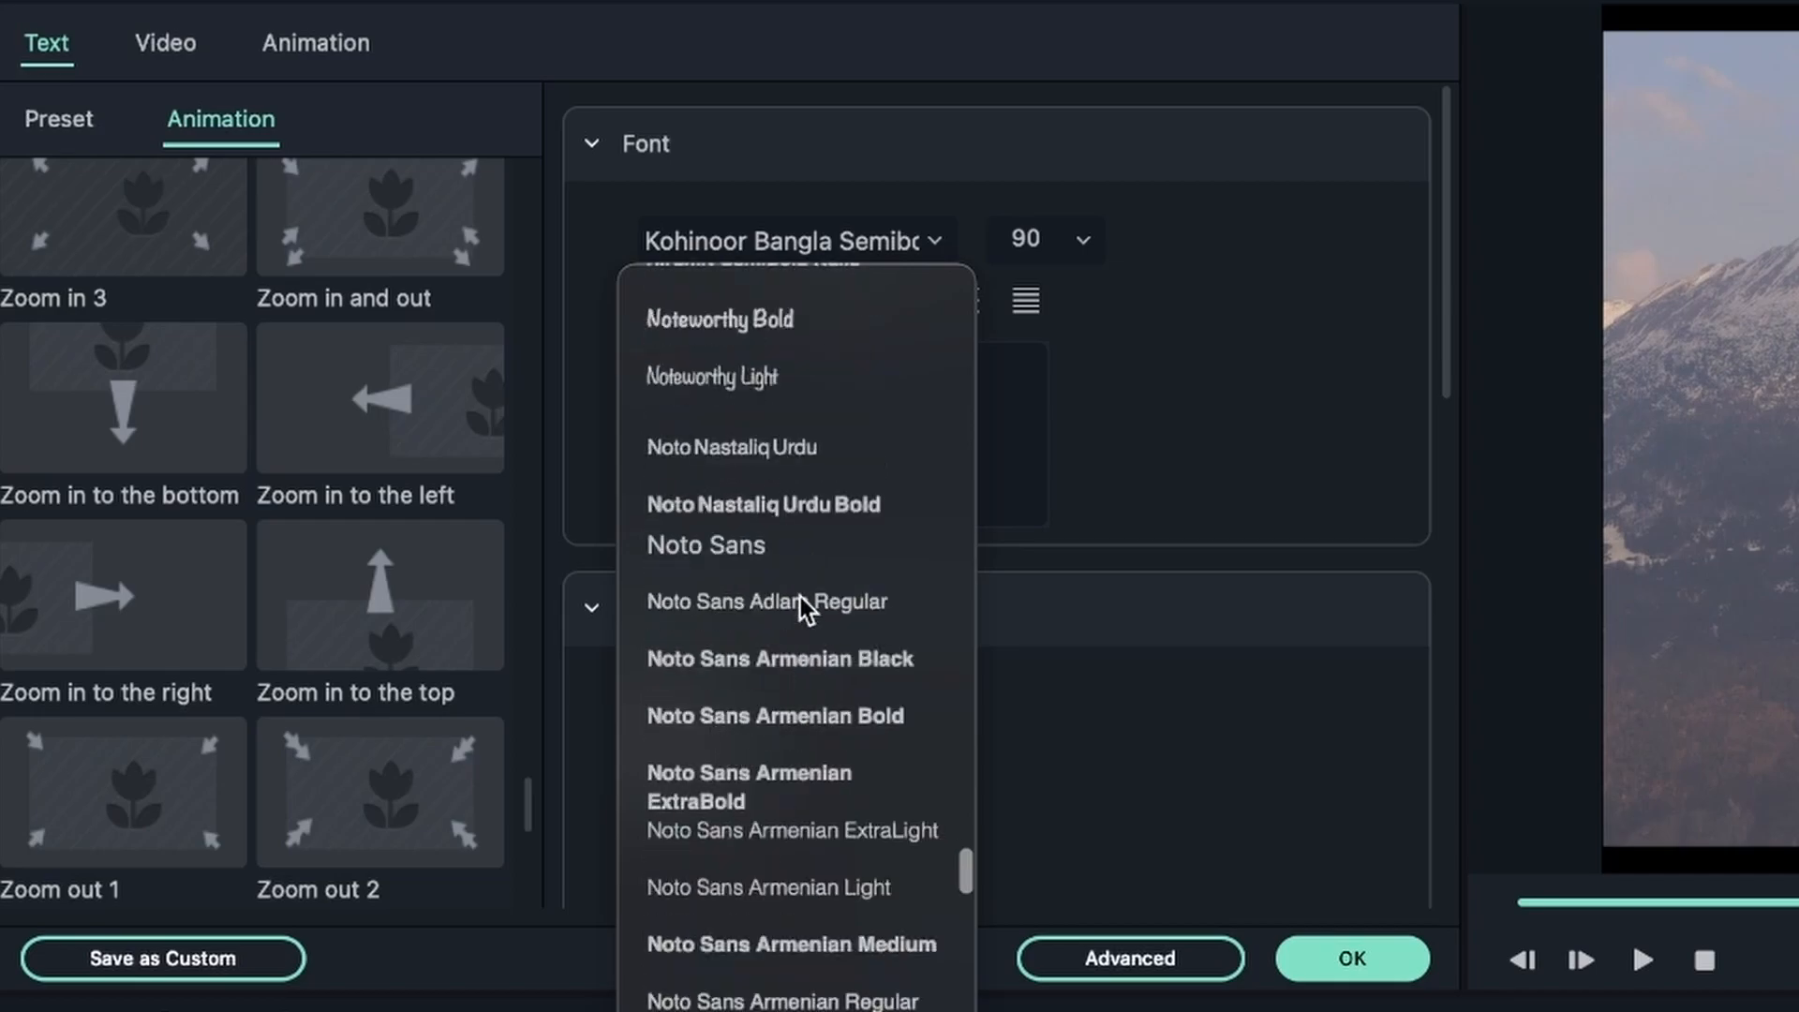
{"action": "left_click", "coordinate": [769, 504]}
{"action": "left_click", "coordinate": [933, 243]}
{"action": "scroll", "coordinate": [824, 954], "scroll_direction": "down", "scroll_amount": 20}
{"action": "left_click", "coordinate": [832, 1005]}
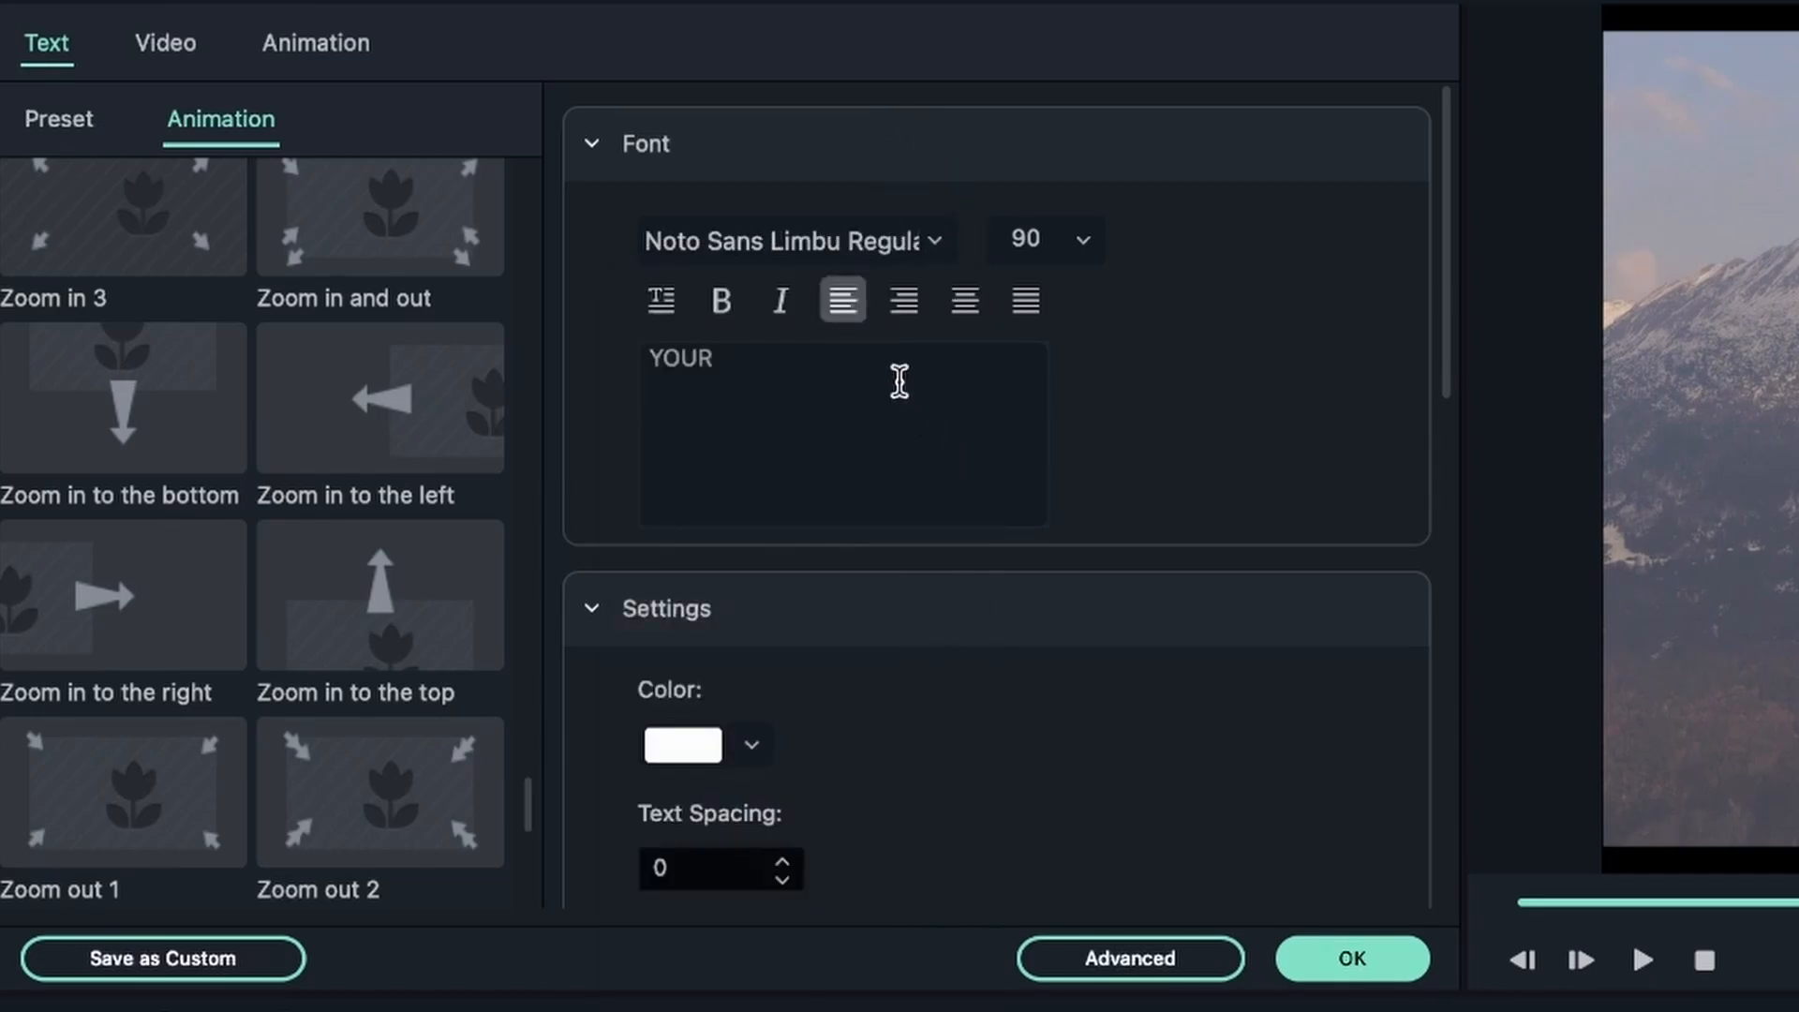
{"action": "left_click", "coordinate": [942, 241]}
{"action": "scroll", "coordinate": [750, 937], "scroll_direction": "down", "scroll_amount": 15}
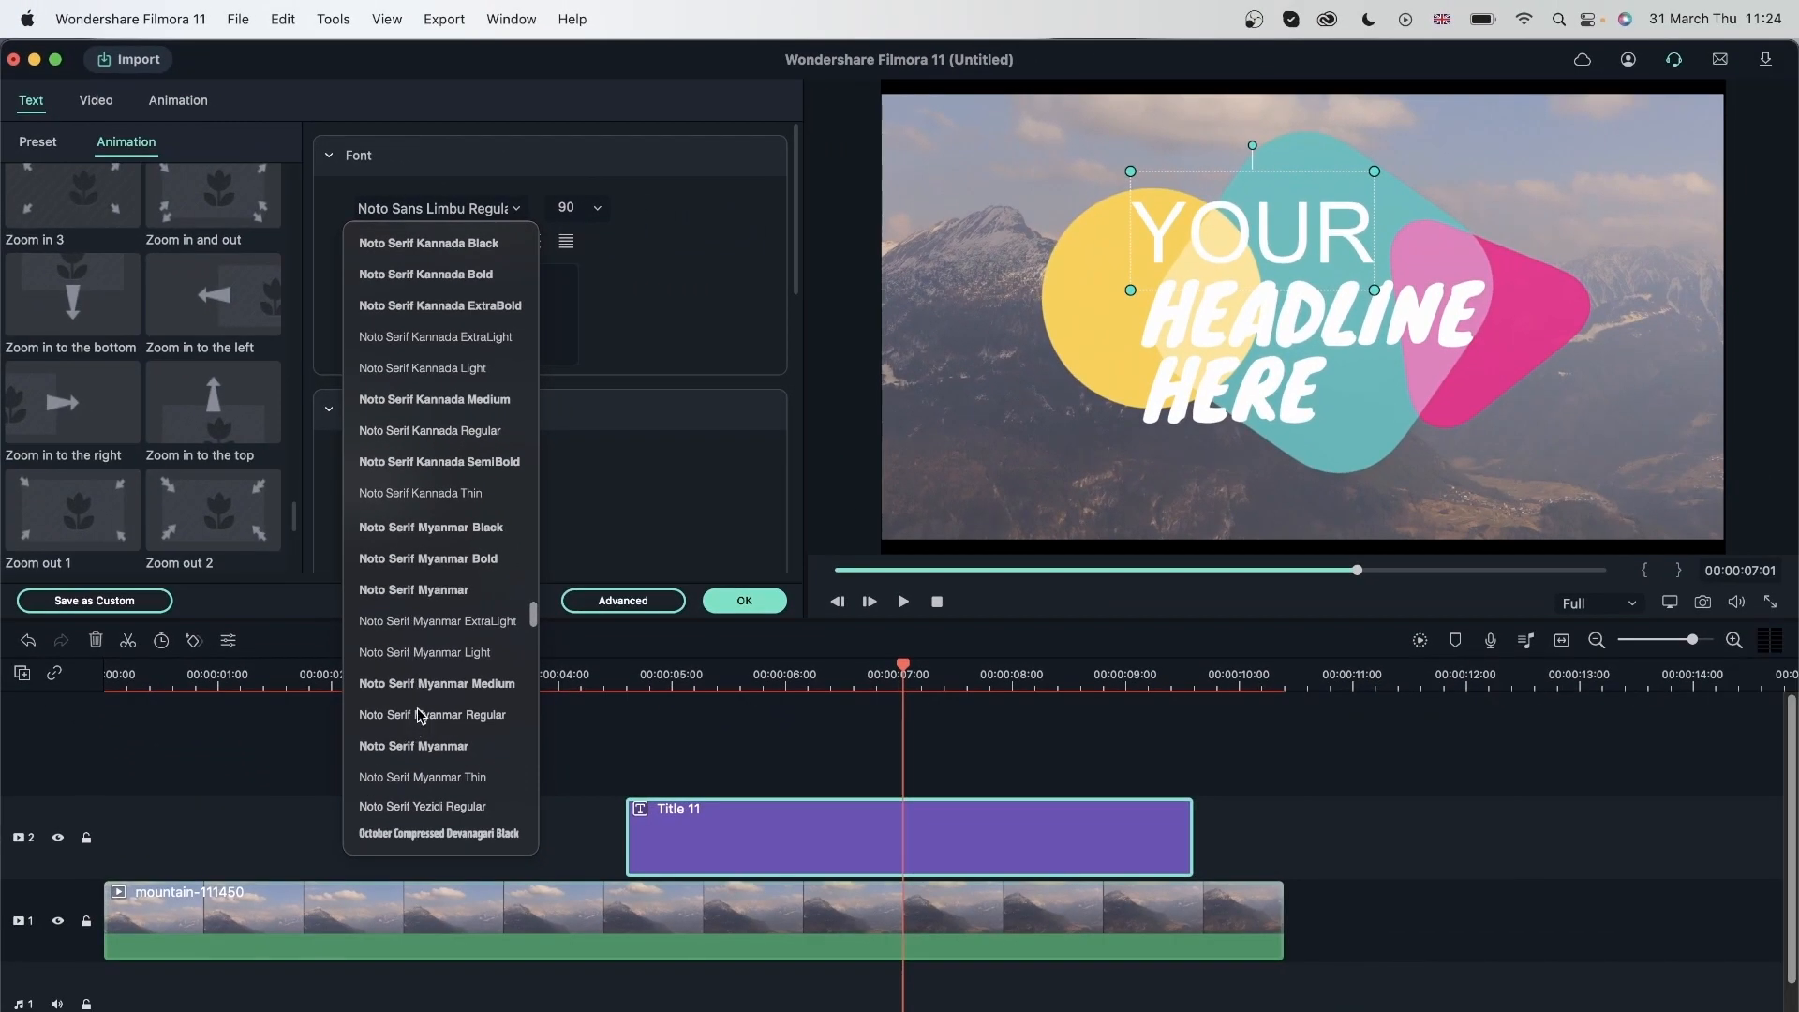
{"action": "left_click", "coordinate": [490, 765]}
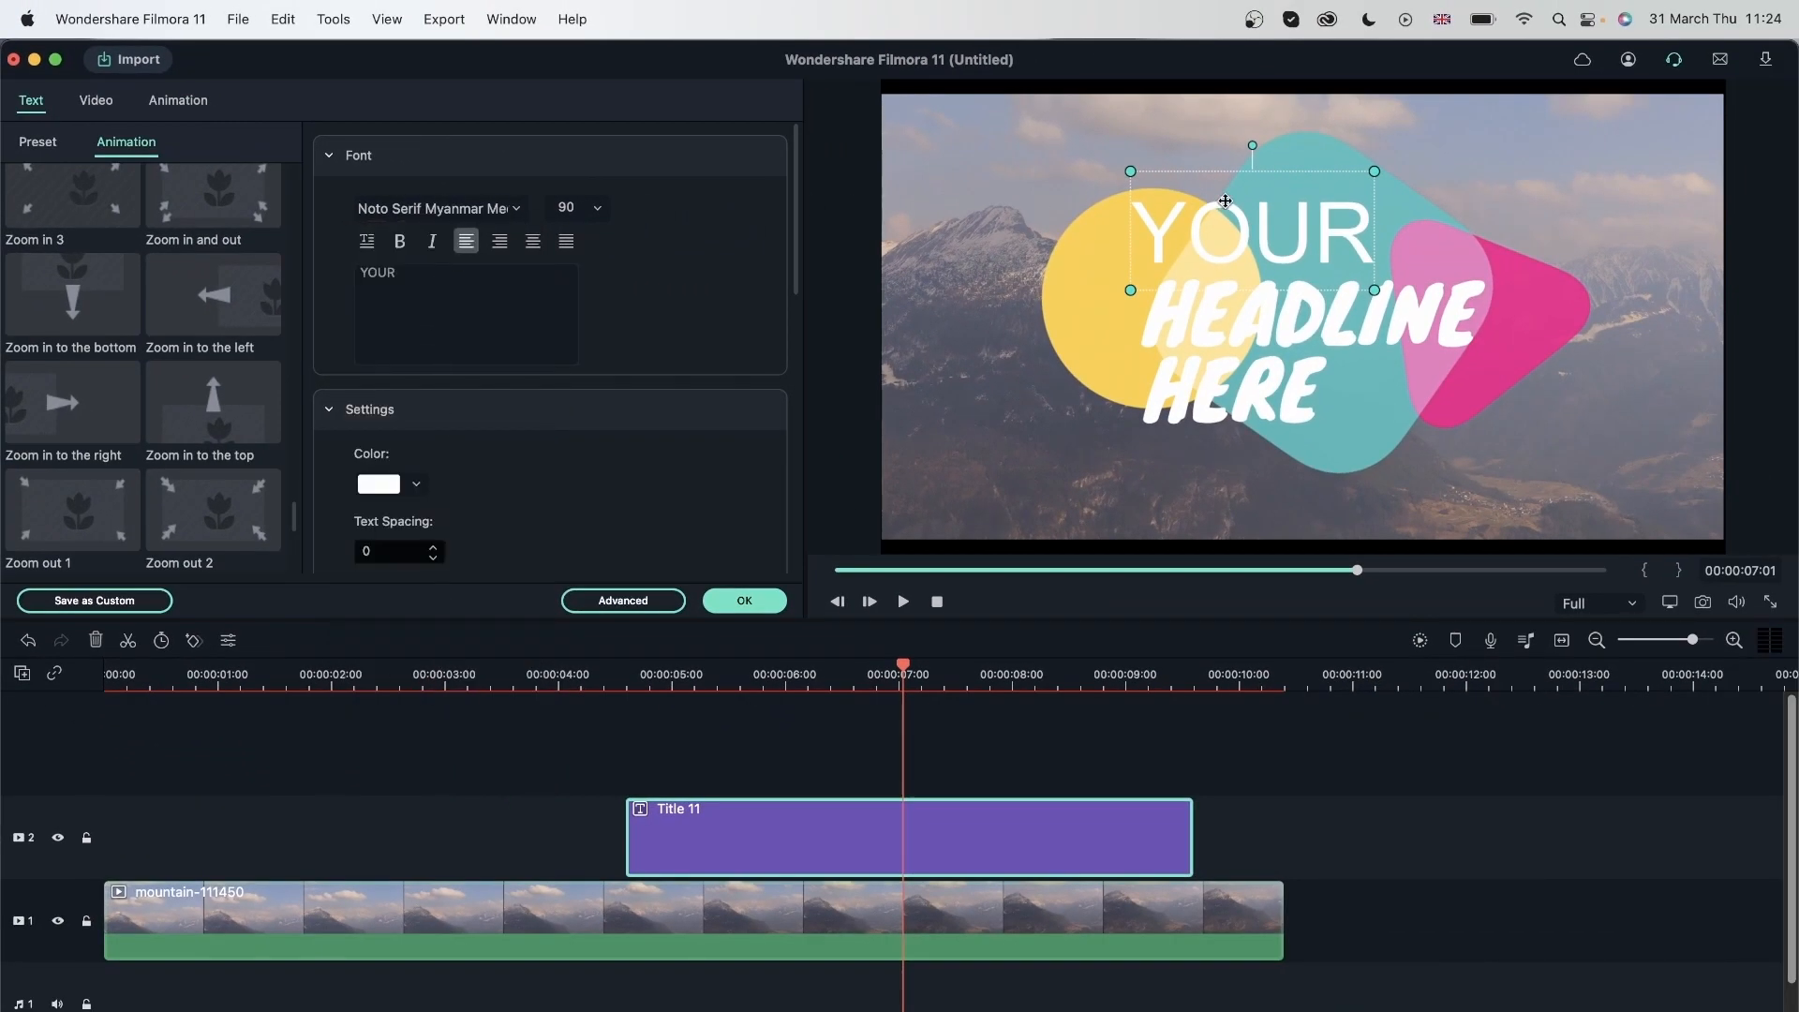
Try the October Compressed Tamil Black, Oriya Sangam MN Bold and PT Mono fonts on the word YOUR
{"action": "left_click", "coordinate": [516, 215]}
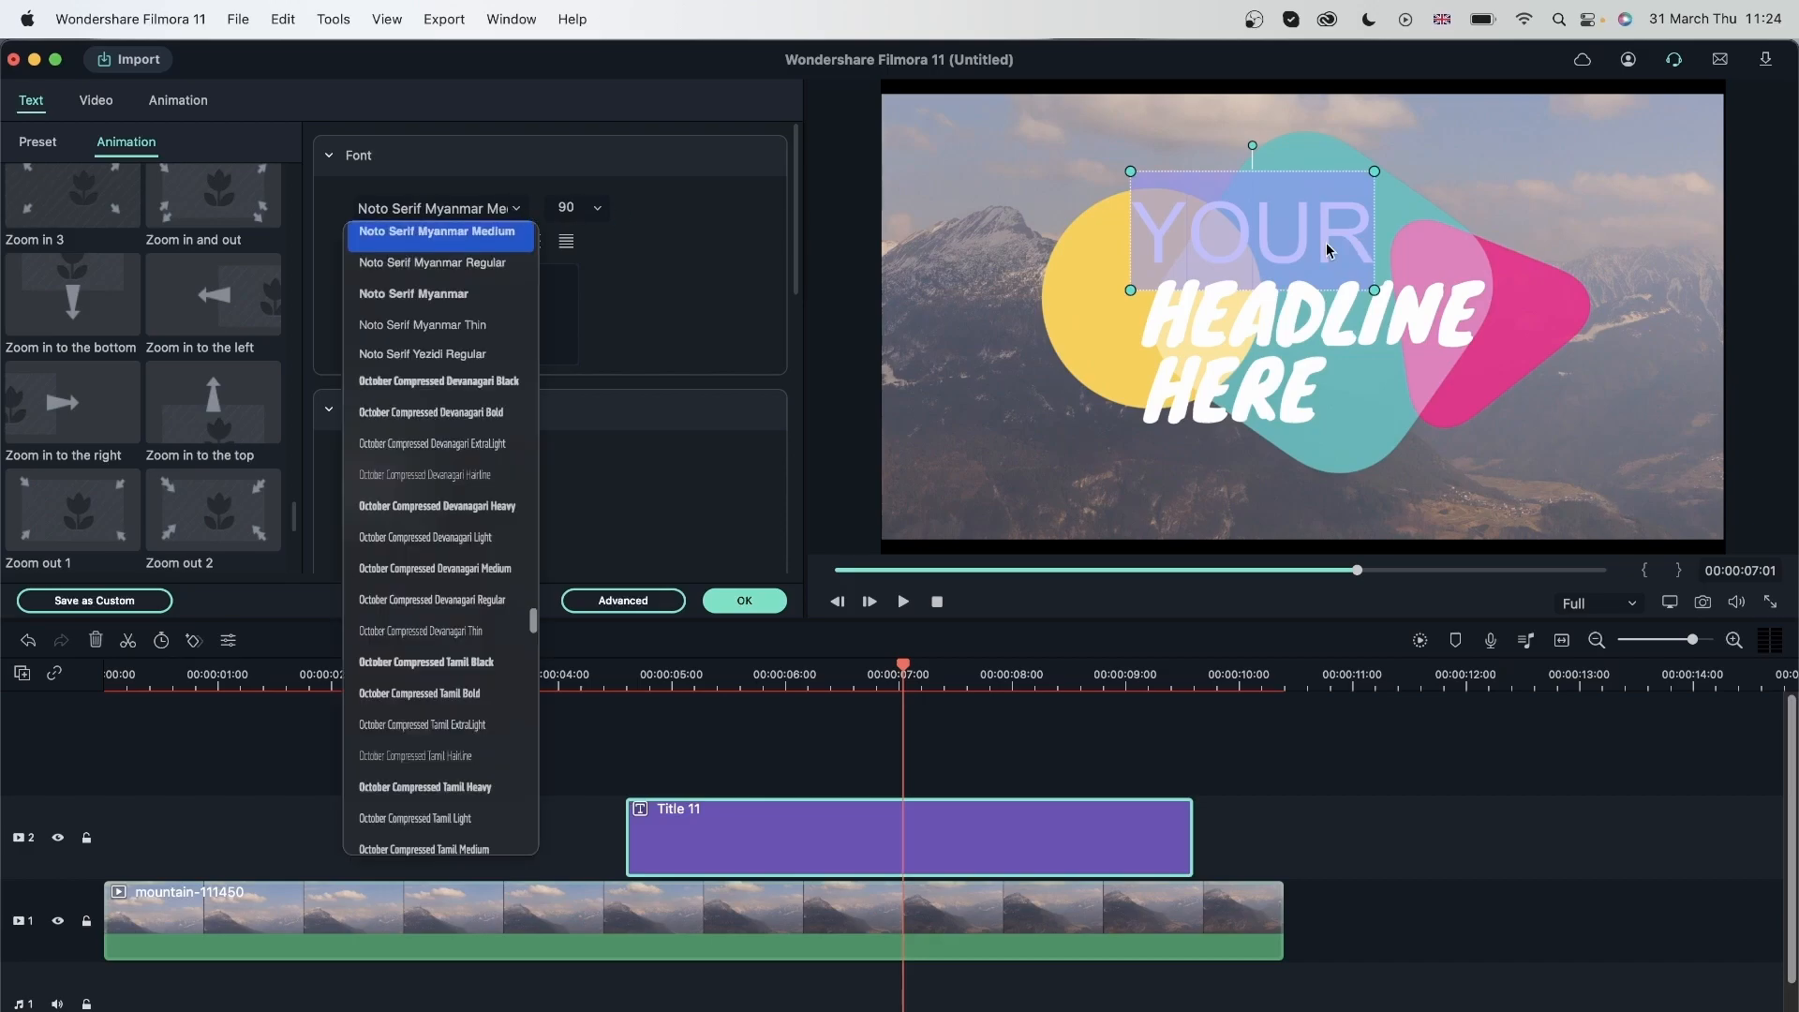
{"action": "left_click", "coordinate": [378, 663]}
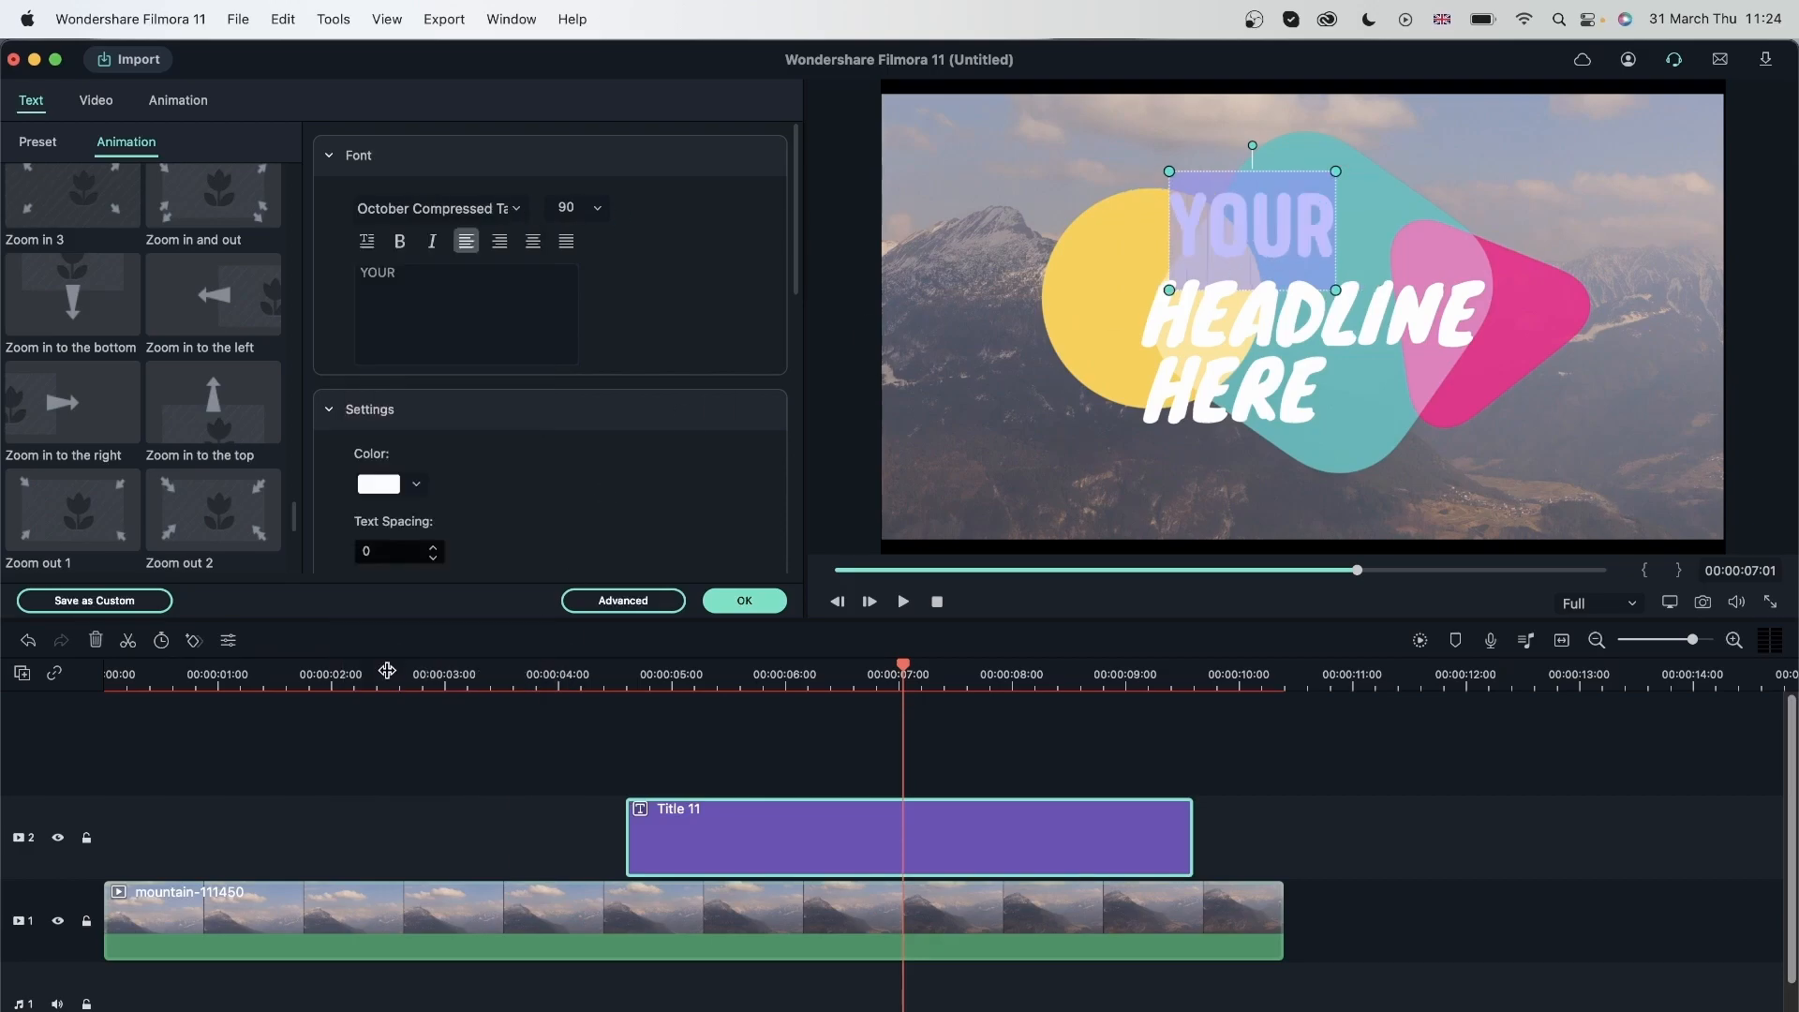
{"action": "left_click", "coordinate": [515, 209]}
{"action": "scroll", "coordinate": [474, 623], "scroll_direction": "down", "scroll_amount": 5}
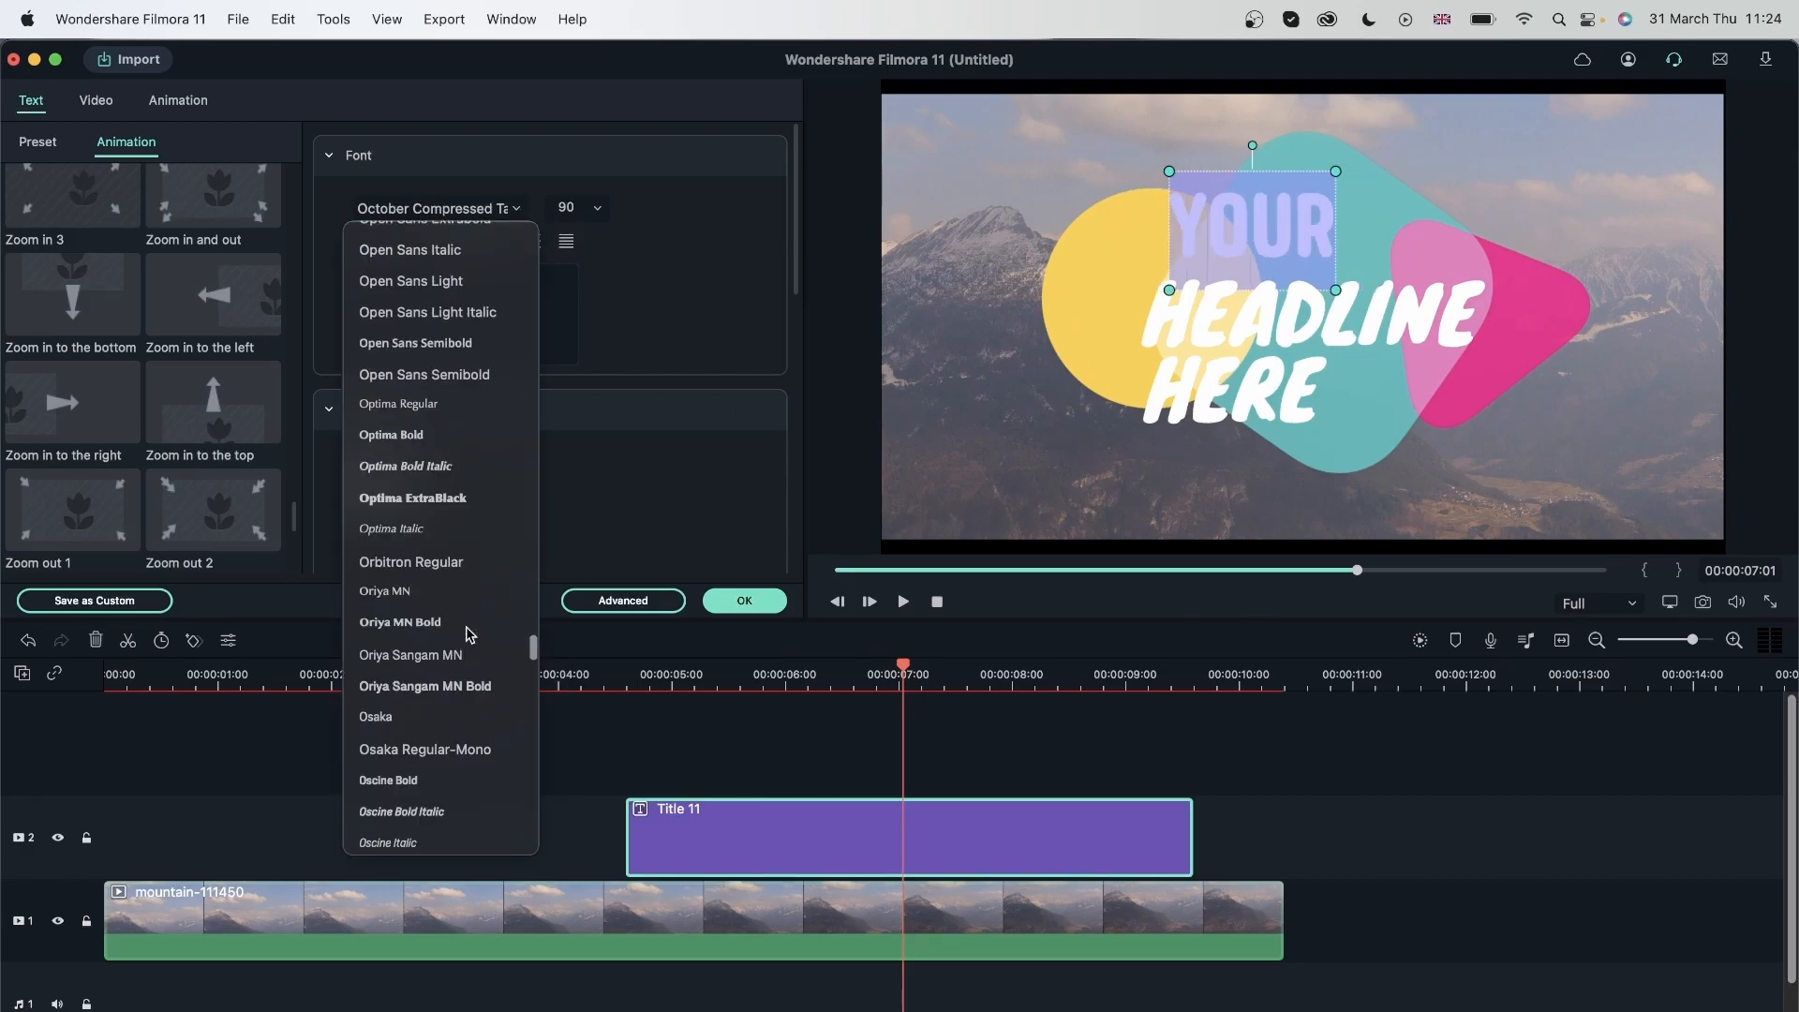
{"action": "left_click", "coordinate": [437, 689]}
{"action": "left_click", "coordinate": [523, 207]}
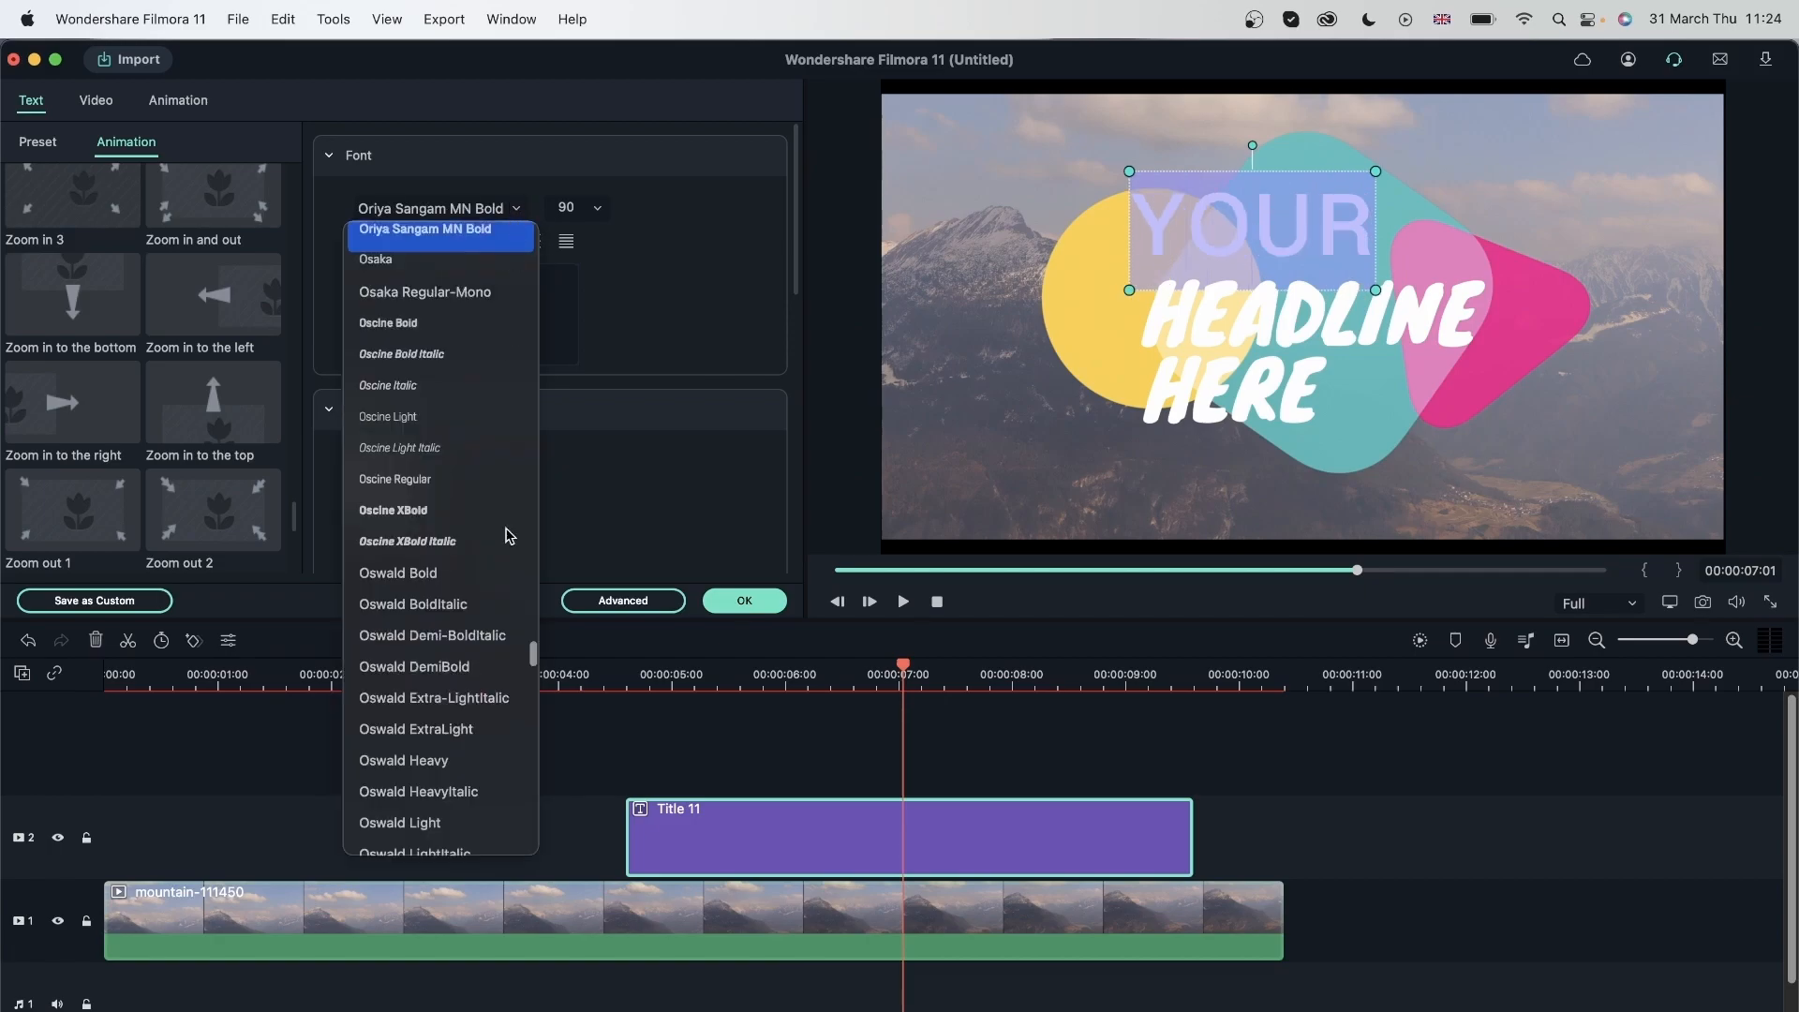
{"action": "scroll", "coordinate": [525, 562], "scroll_direction": "down", "scroll_amount": 5}
{"action": "left_click", "coordinate": [460, 702]}
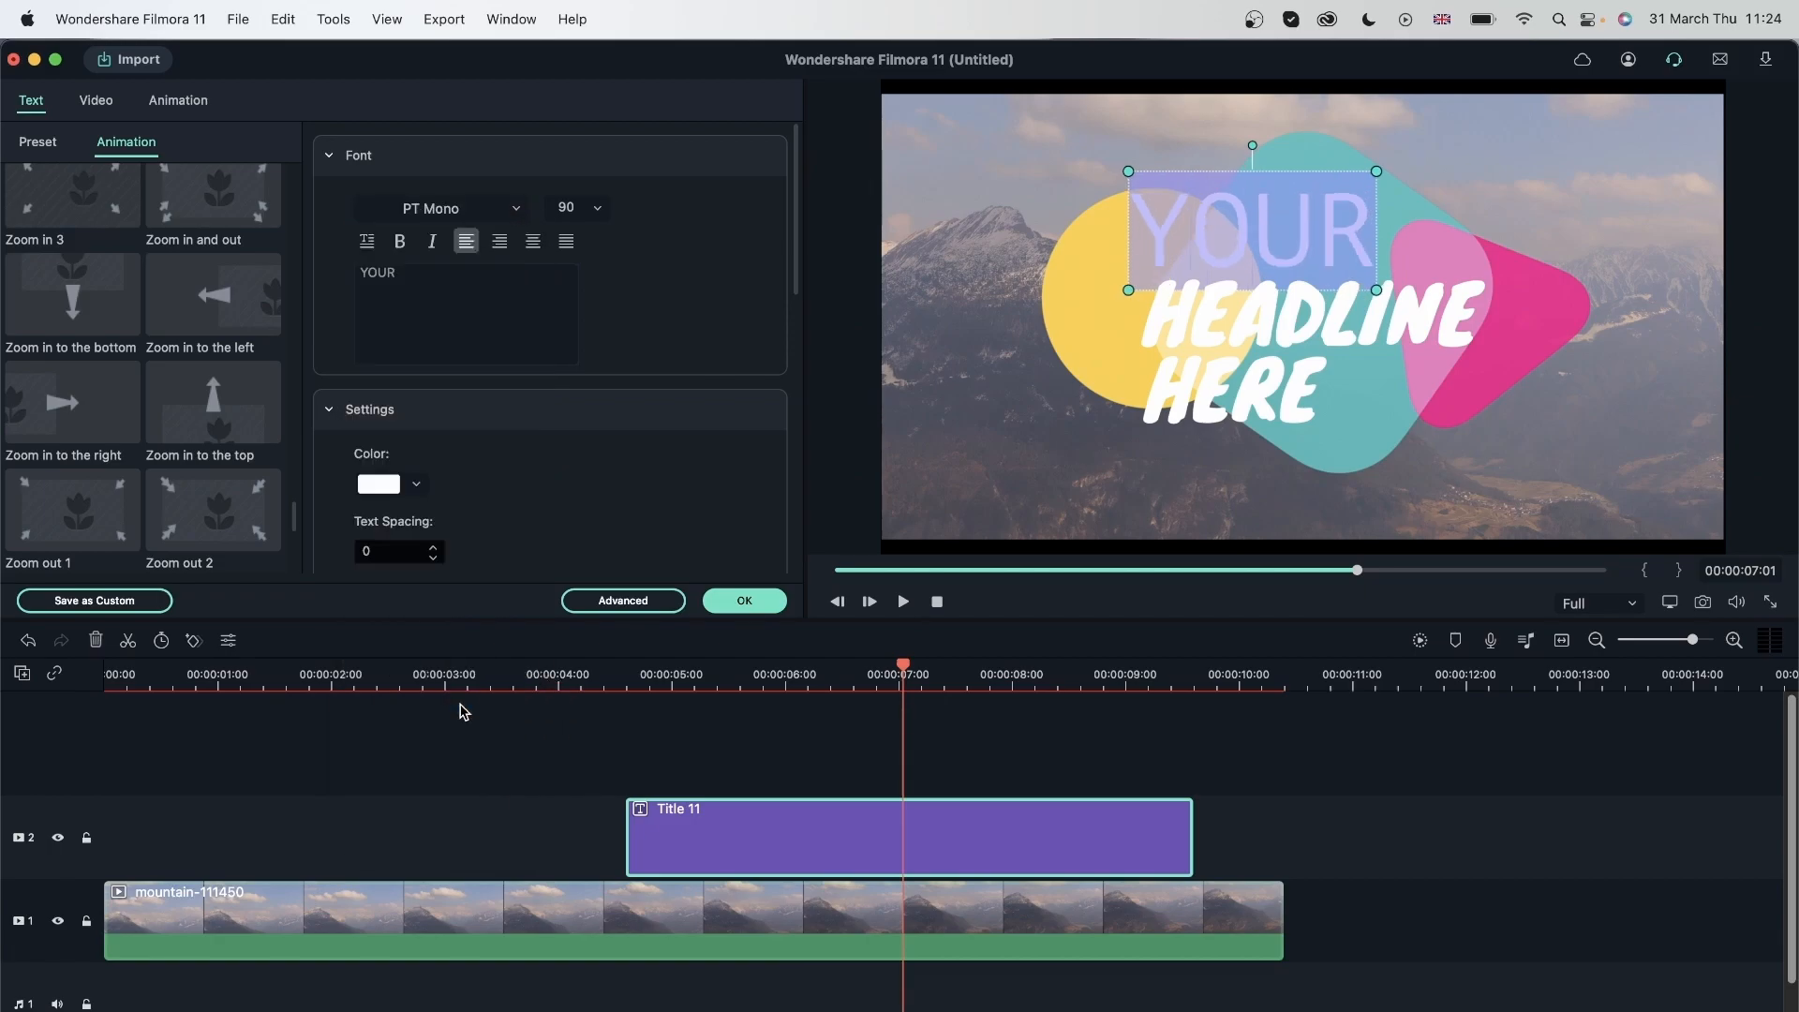
Change the font of the word YOUR to Plantagenet Cherokee
{"action": "left_click", "coordinate": [515, 207]}
{"action": "scroll", "coordinate": [539, 686], "scroll_direction": "down", "scroll_amount": 10}
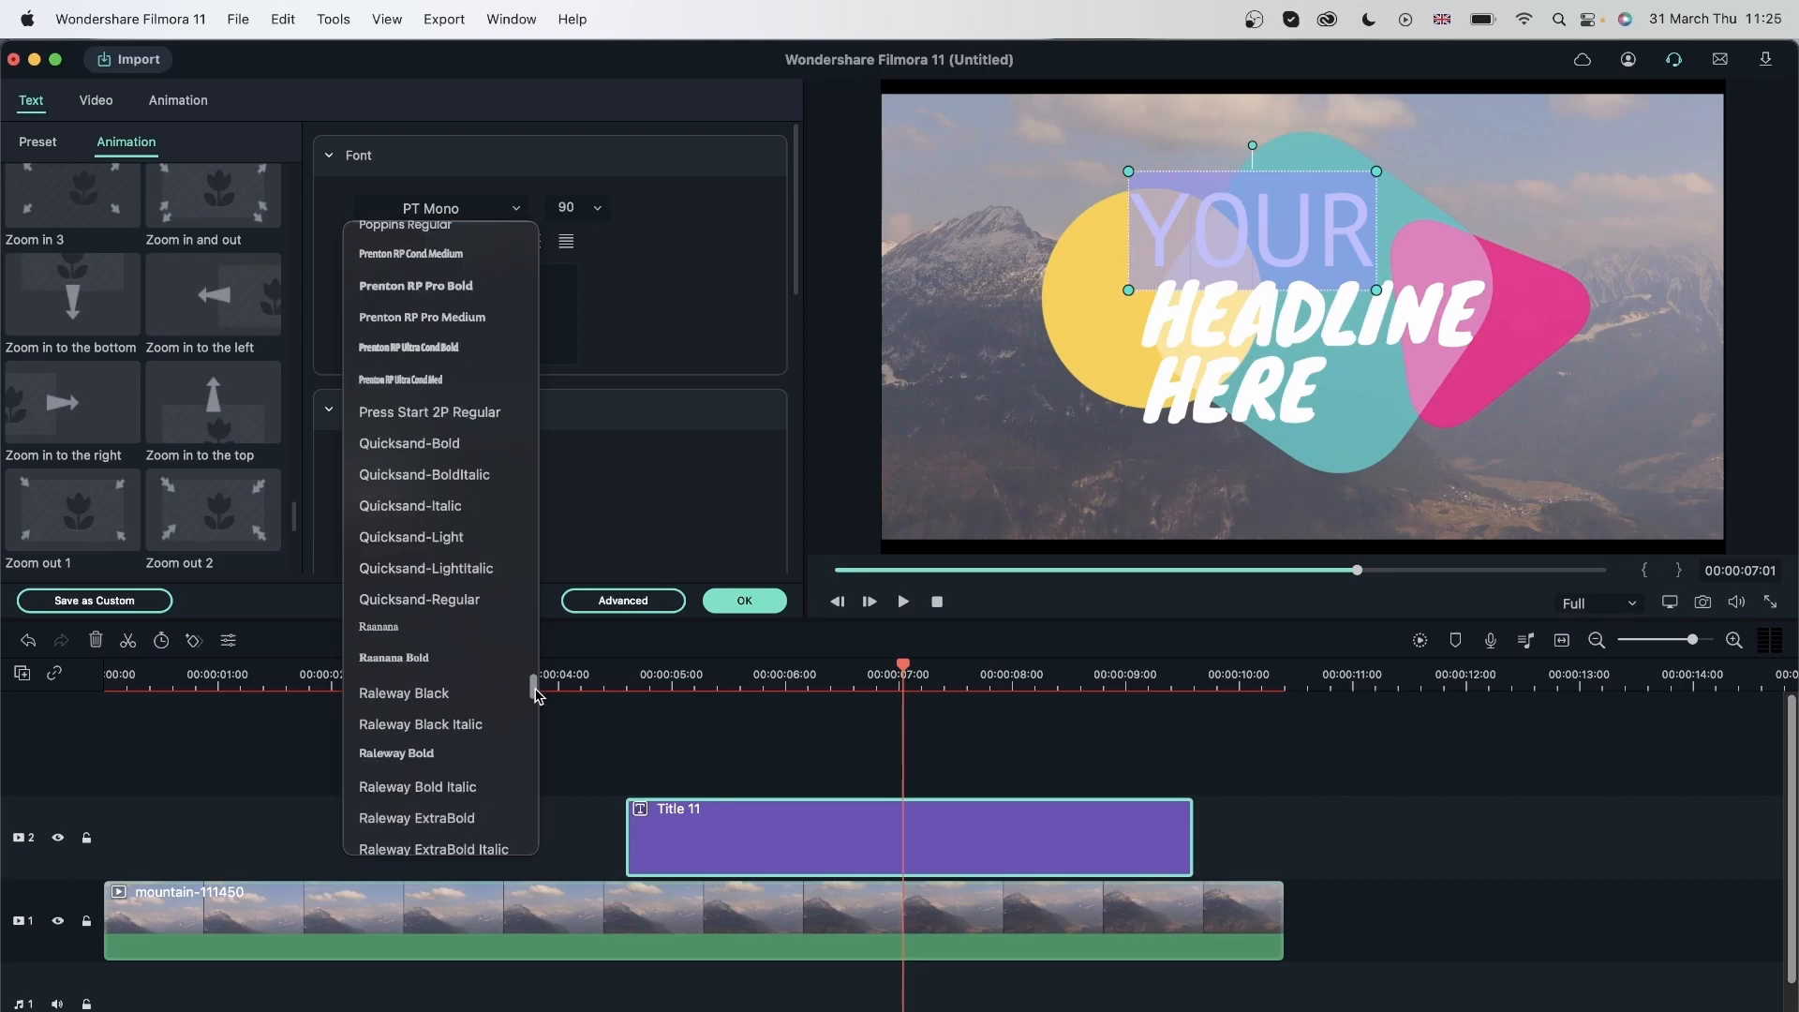
{"action": "scroll", "coordinate": [537, 689], "scroll_direction": "up", "scroll_amount": 1}
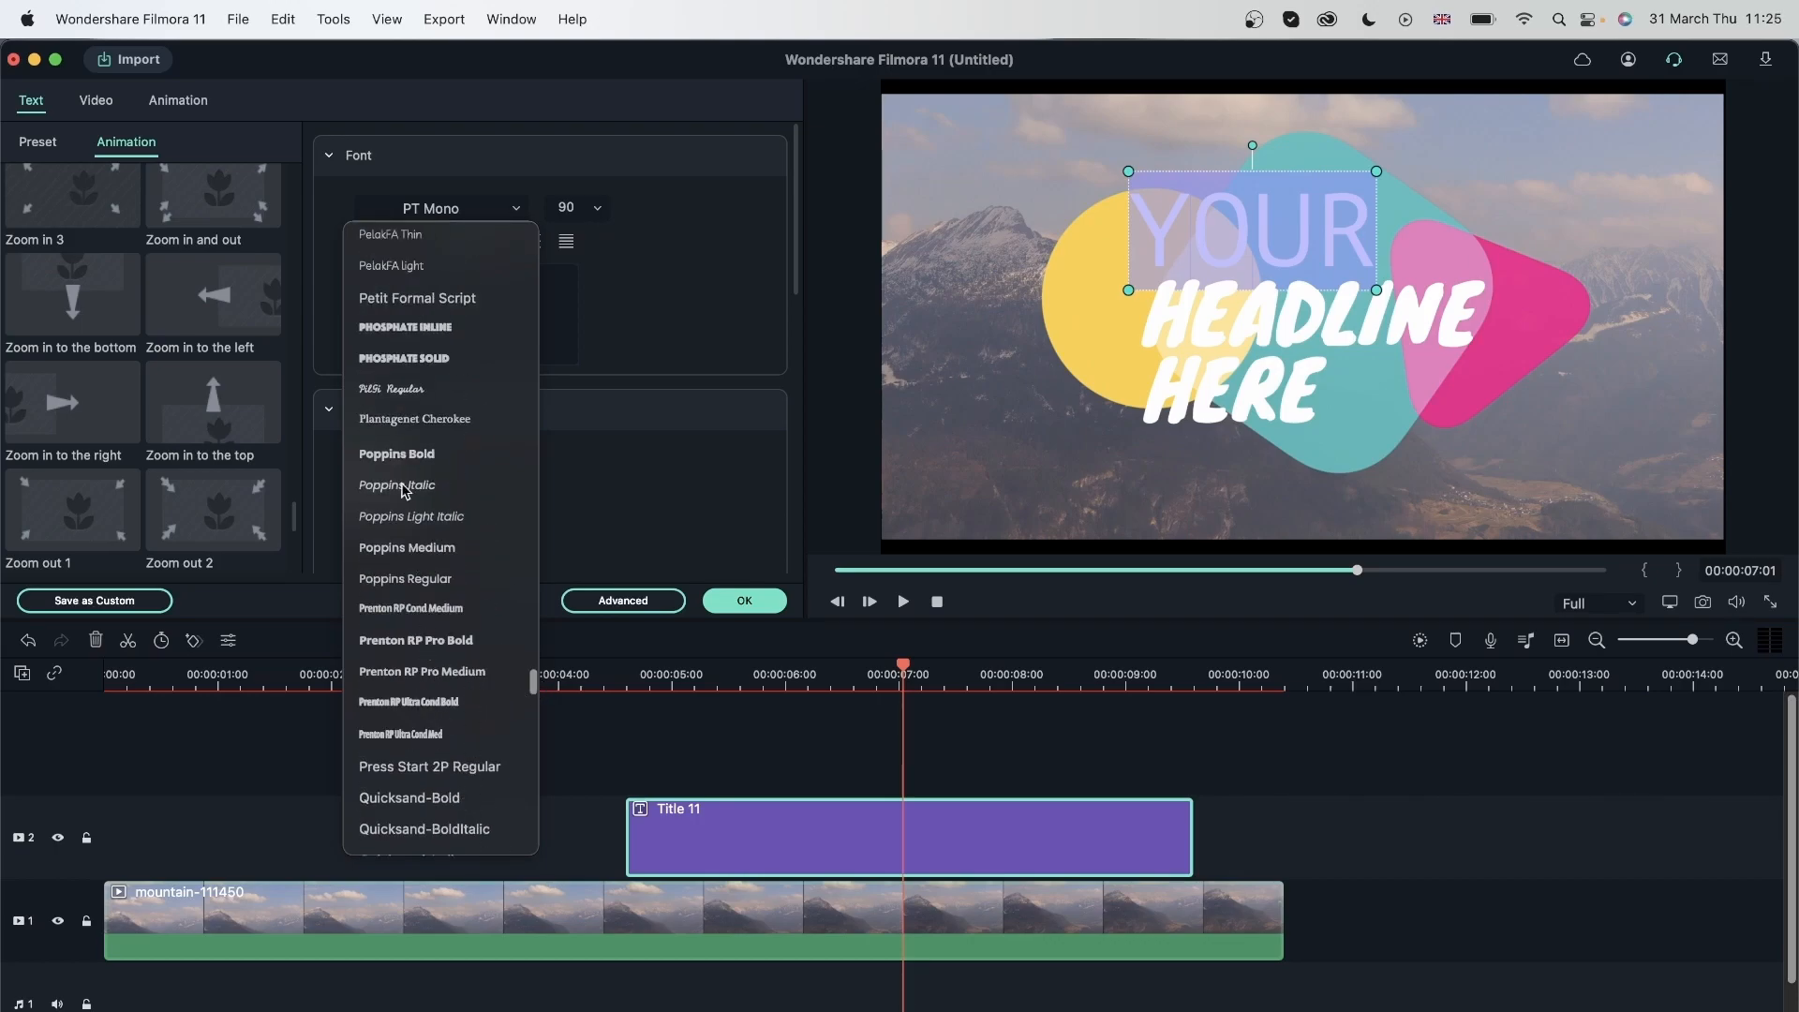
{"action": "left_click", "coordinate": [418, 419]}
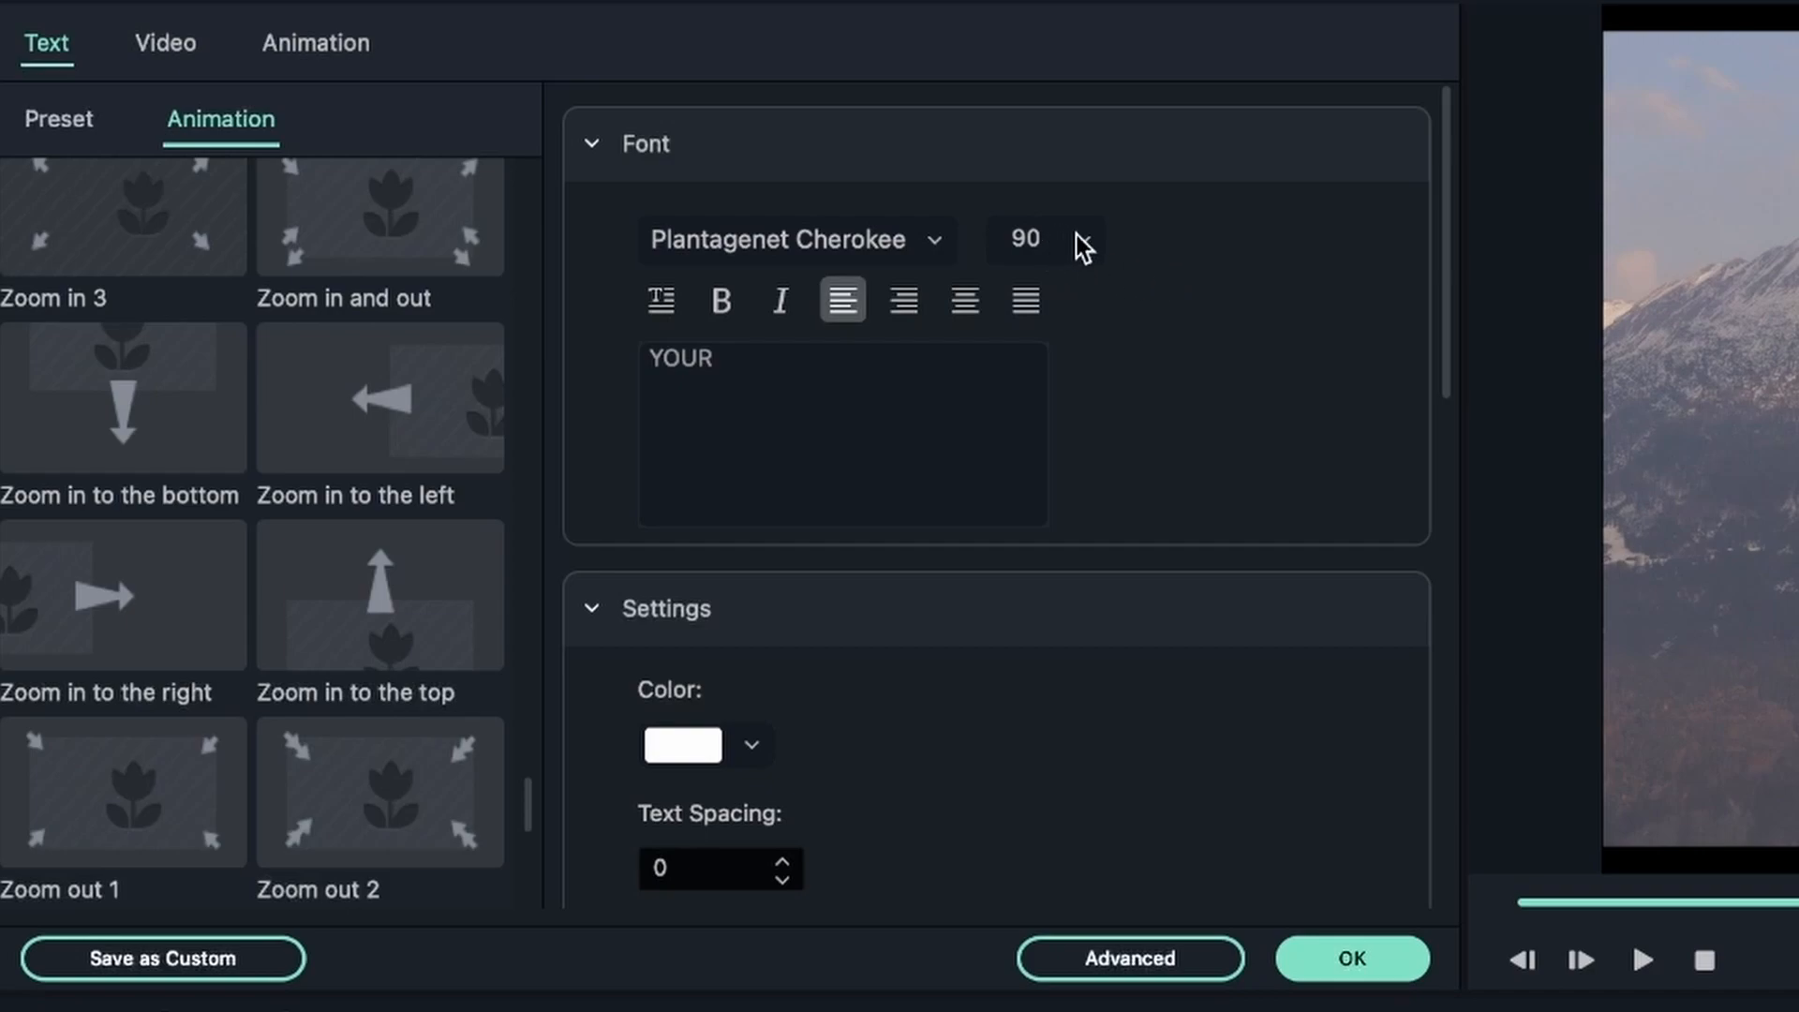
Try font sizes 150, 14 and 50 on the word YOUR
{"action": "left_click", "coordinate": [1076, 244]}
{"action": "left_click", "coordinate": [1055, 716]}
{"action": "left_click", "coordinate": [1085, 241]}
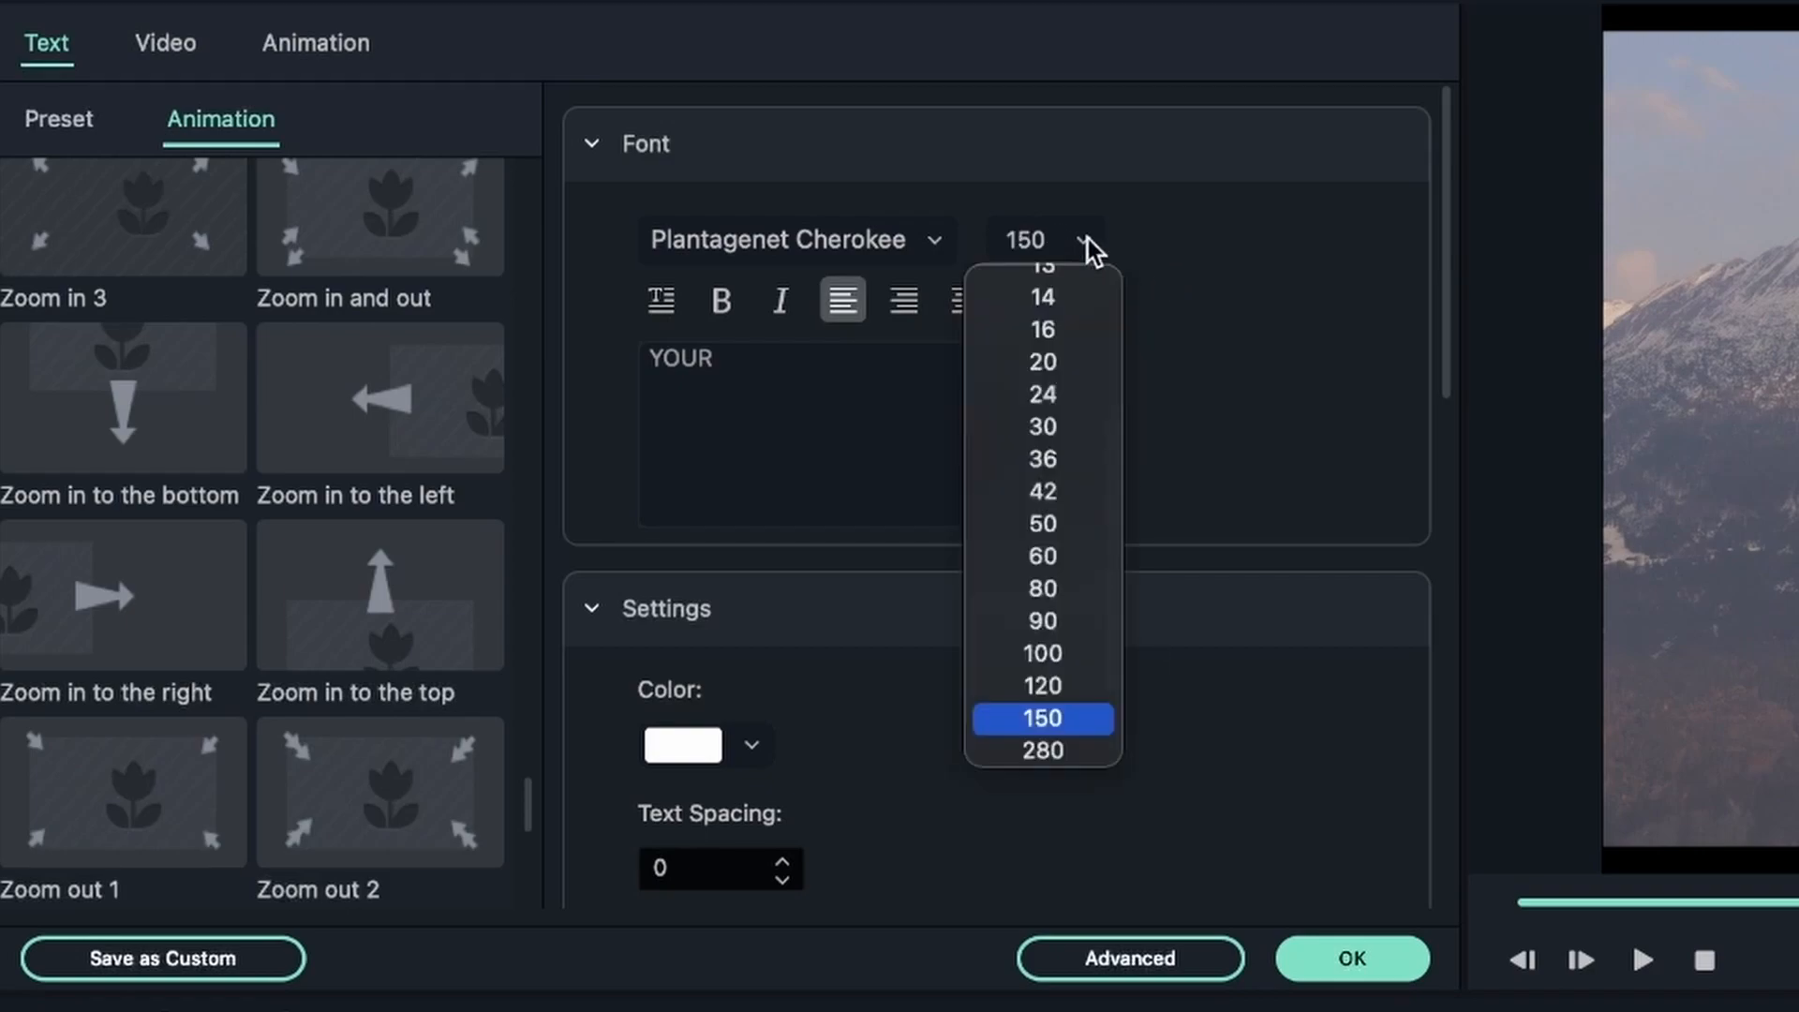
{"action": "left_click", "coordinate": [1044, 297]}
{"action": "left_click", "coordinate": [1087, 245]}
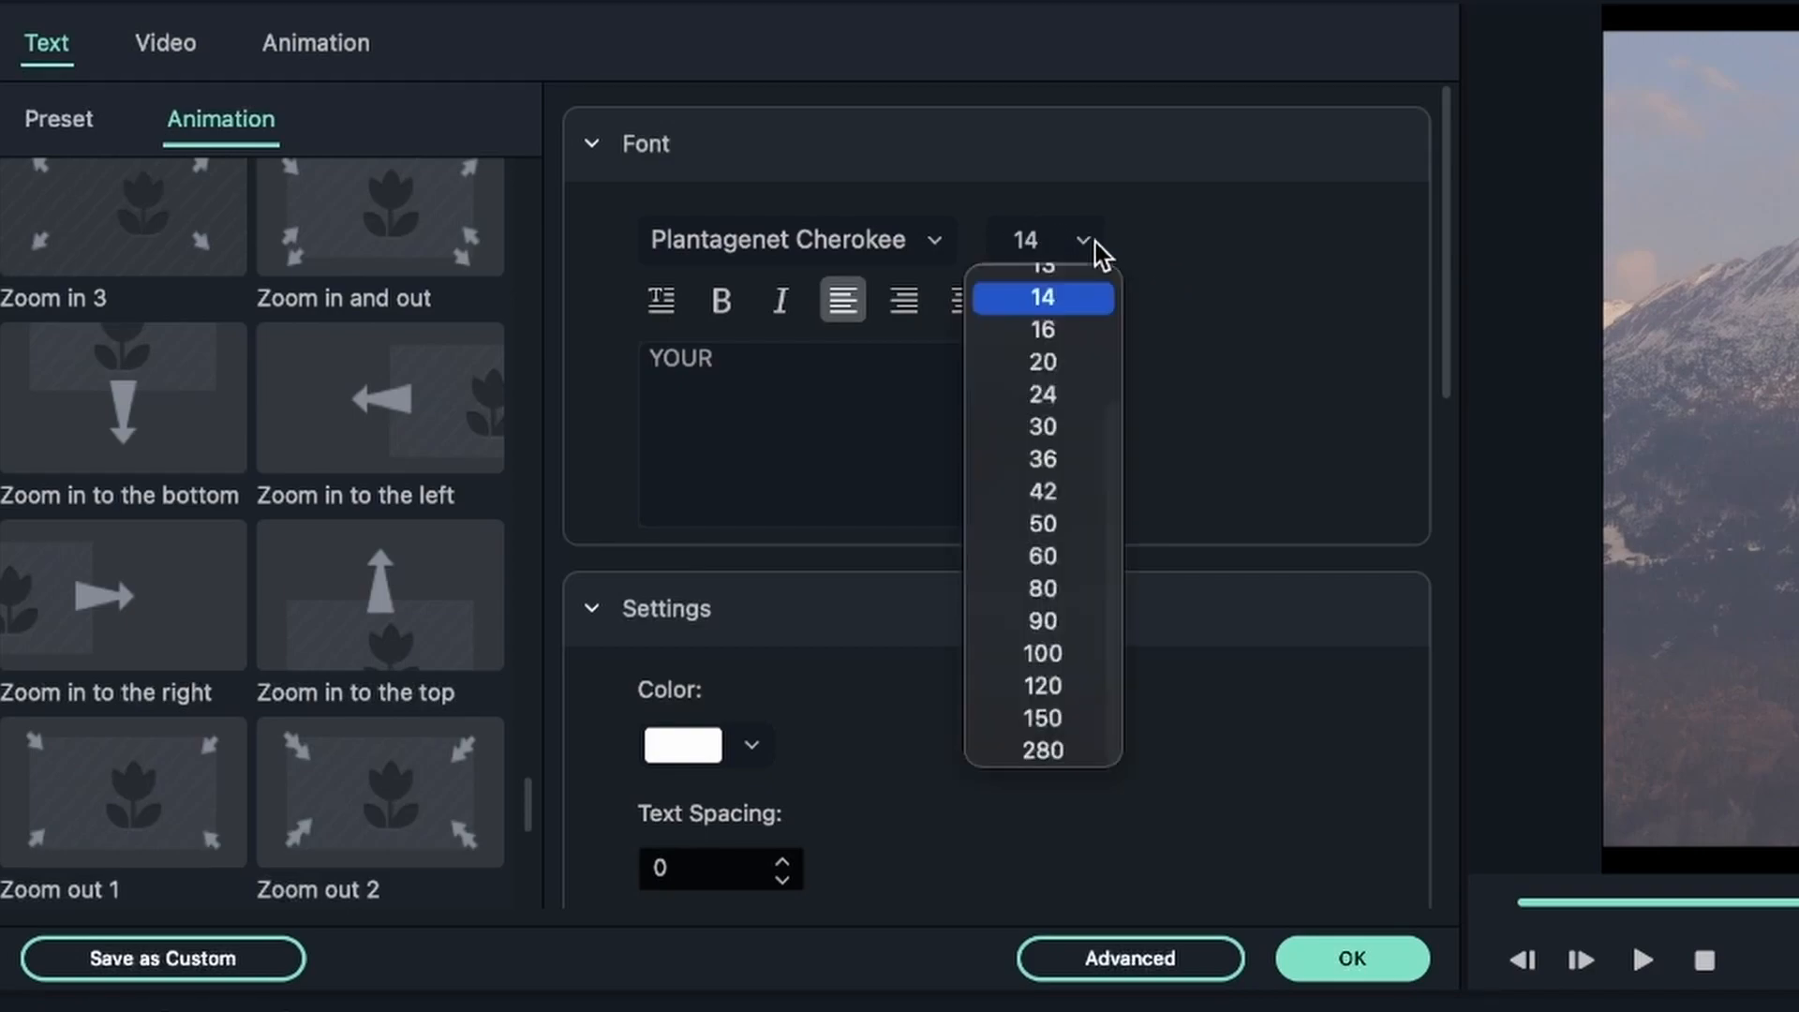
{"action": "left_click", "coordinate": [1044, 523]}
Set a custom font size of 140 for the word YOUR
{"action": "left_click", "coordinate": [1031, 234]}
{"action": "key", "text": "BackSpace"}
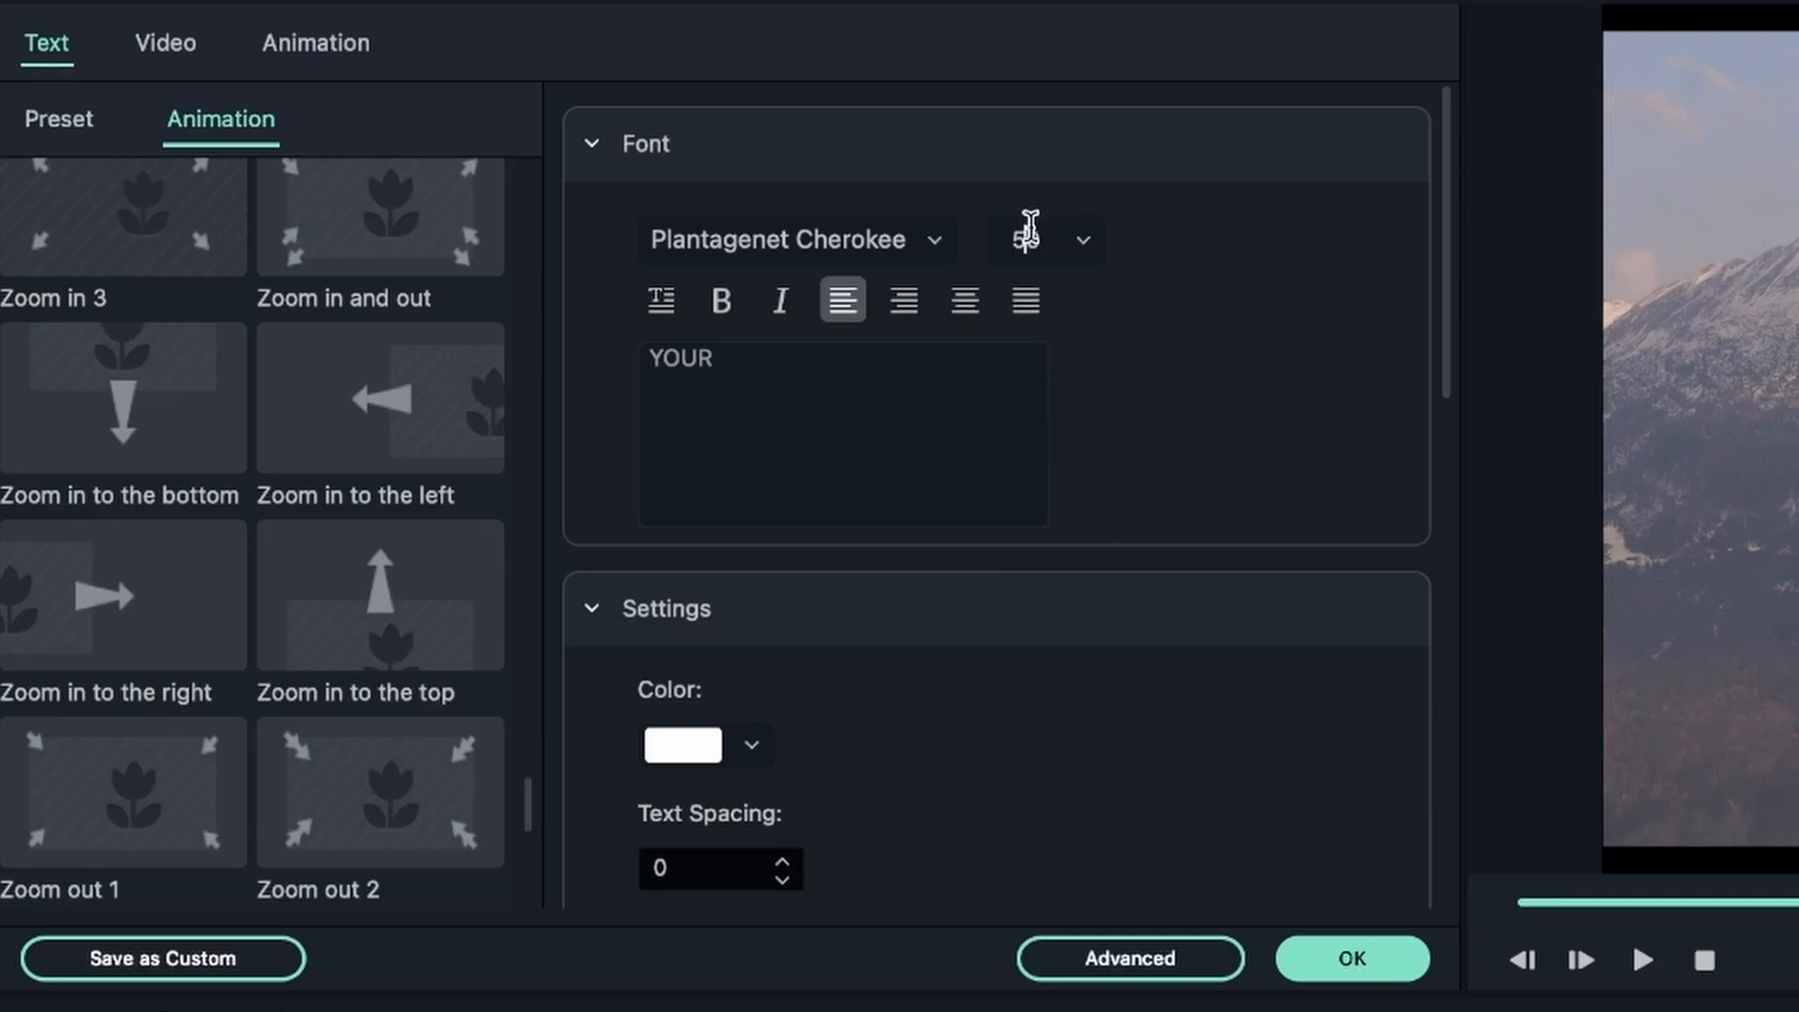
{"action": "type", "text": "140"}
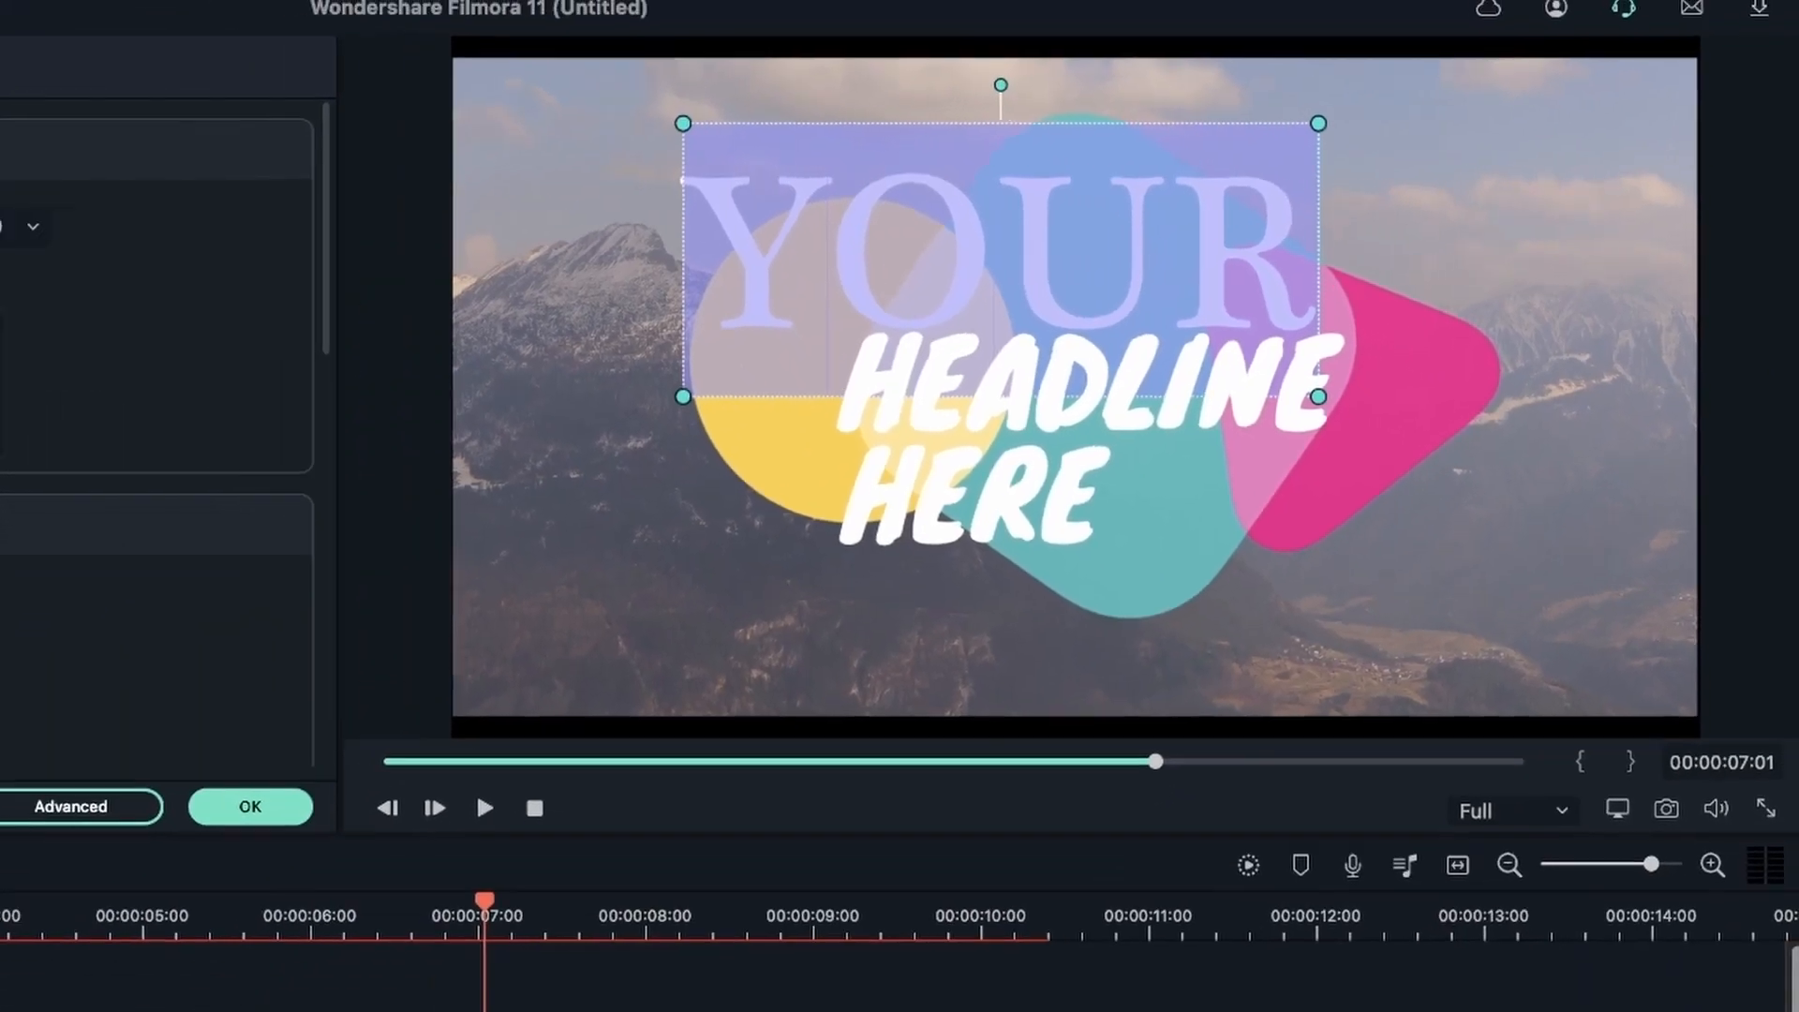
Toggle the text direction, bold and italic styles of the word YOUR on and off again
{"action": "left_click", "coordinate": [367, 241]}
{"action": "left_click", "coordinate": [369, 242]}
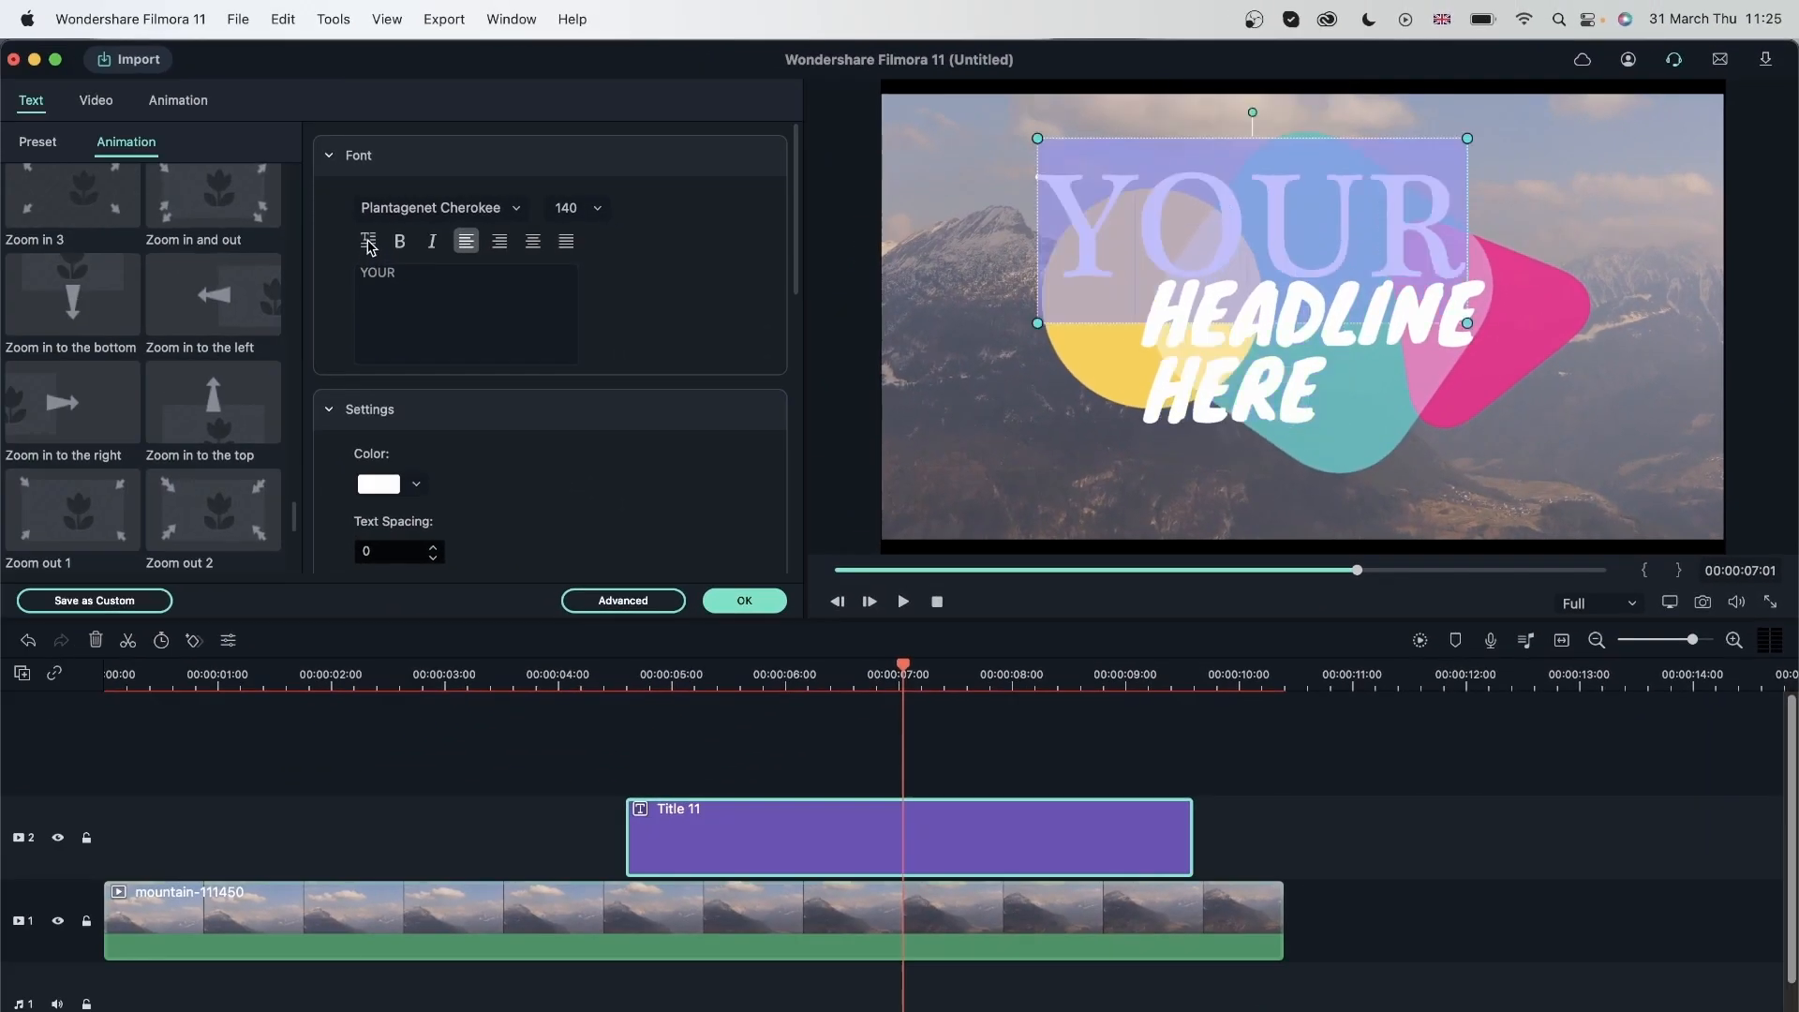
{"action": "left_click", "coordinate": [368, 242]}
{"action": "left_click", "coordinate": [368, 242]}
{"action": "left_click", "coordinate": [402, 245]}
{"action": "left_click", "coordinate": [403, 247]}
{"action": "left_click", "coordinate": [403, 248]}
{"action": "left_click", "coordinate": [433, 244]}
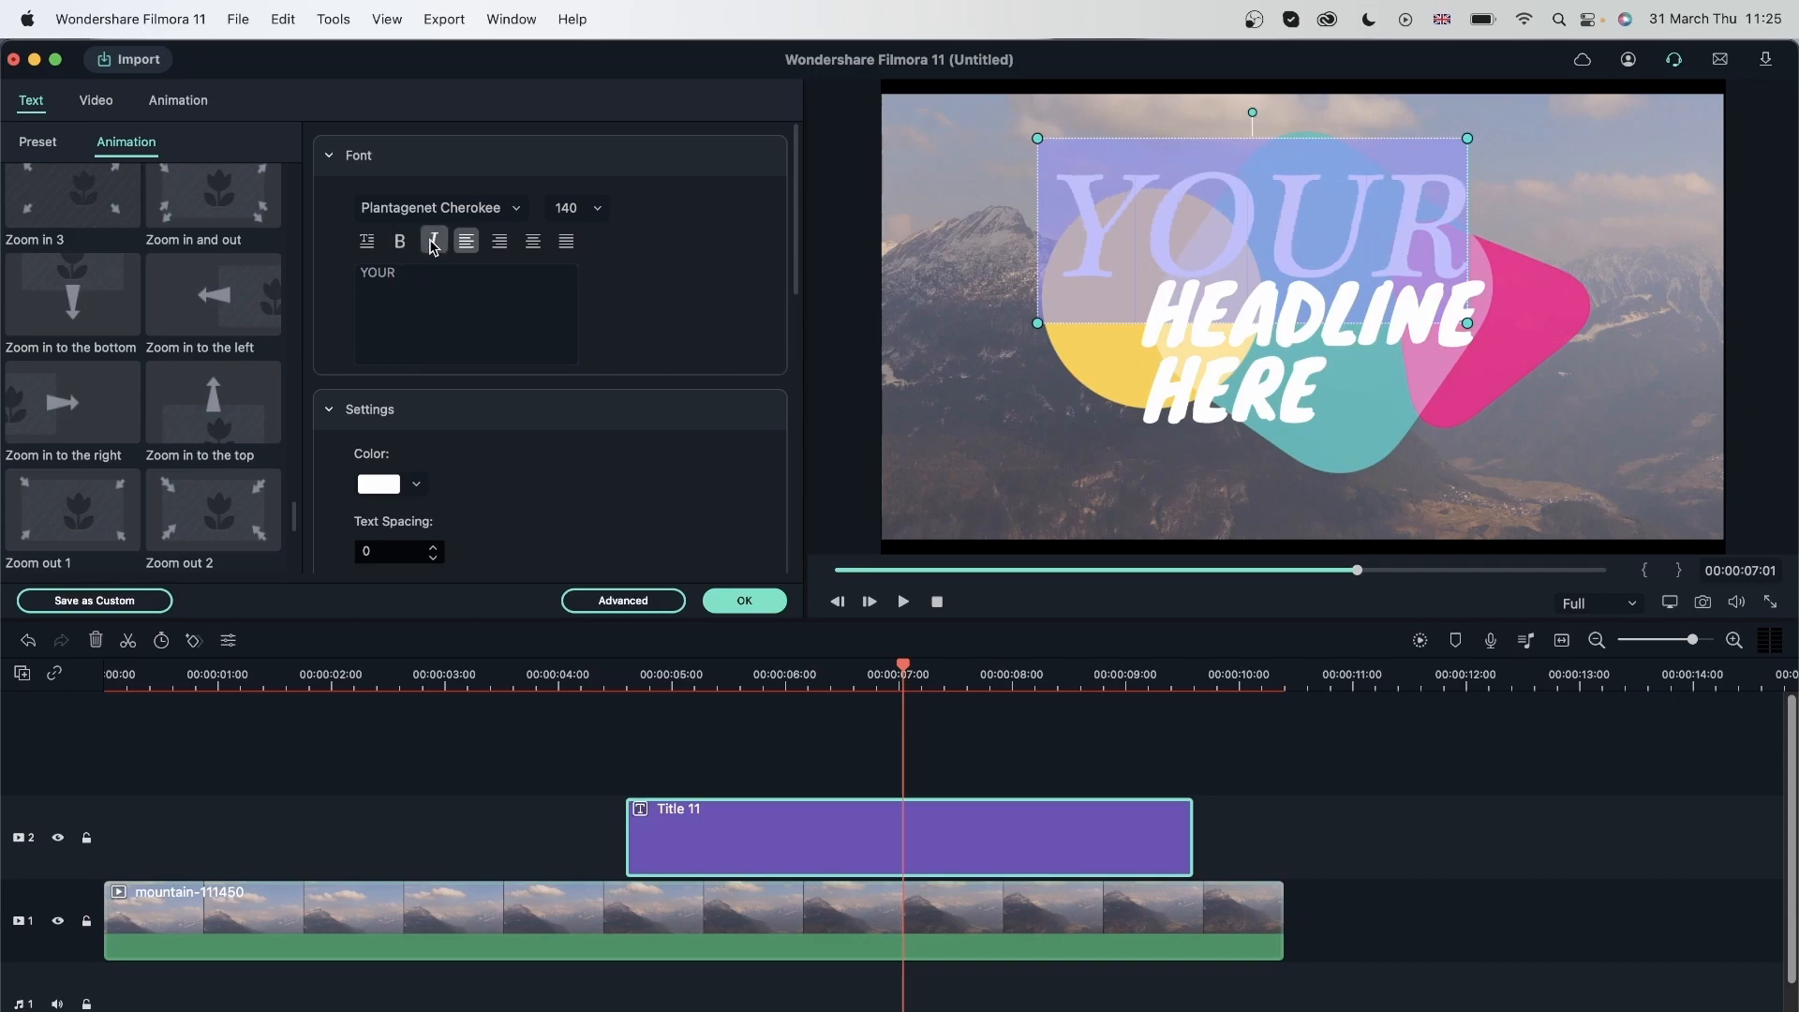
{"action": "left_click", "coordinate": [433, 243]}
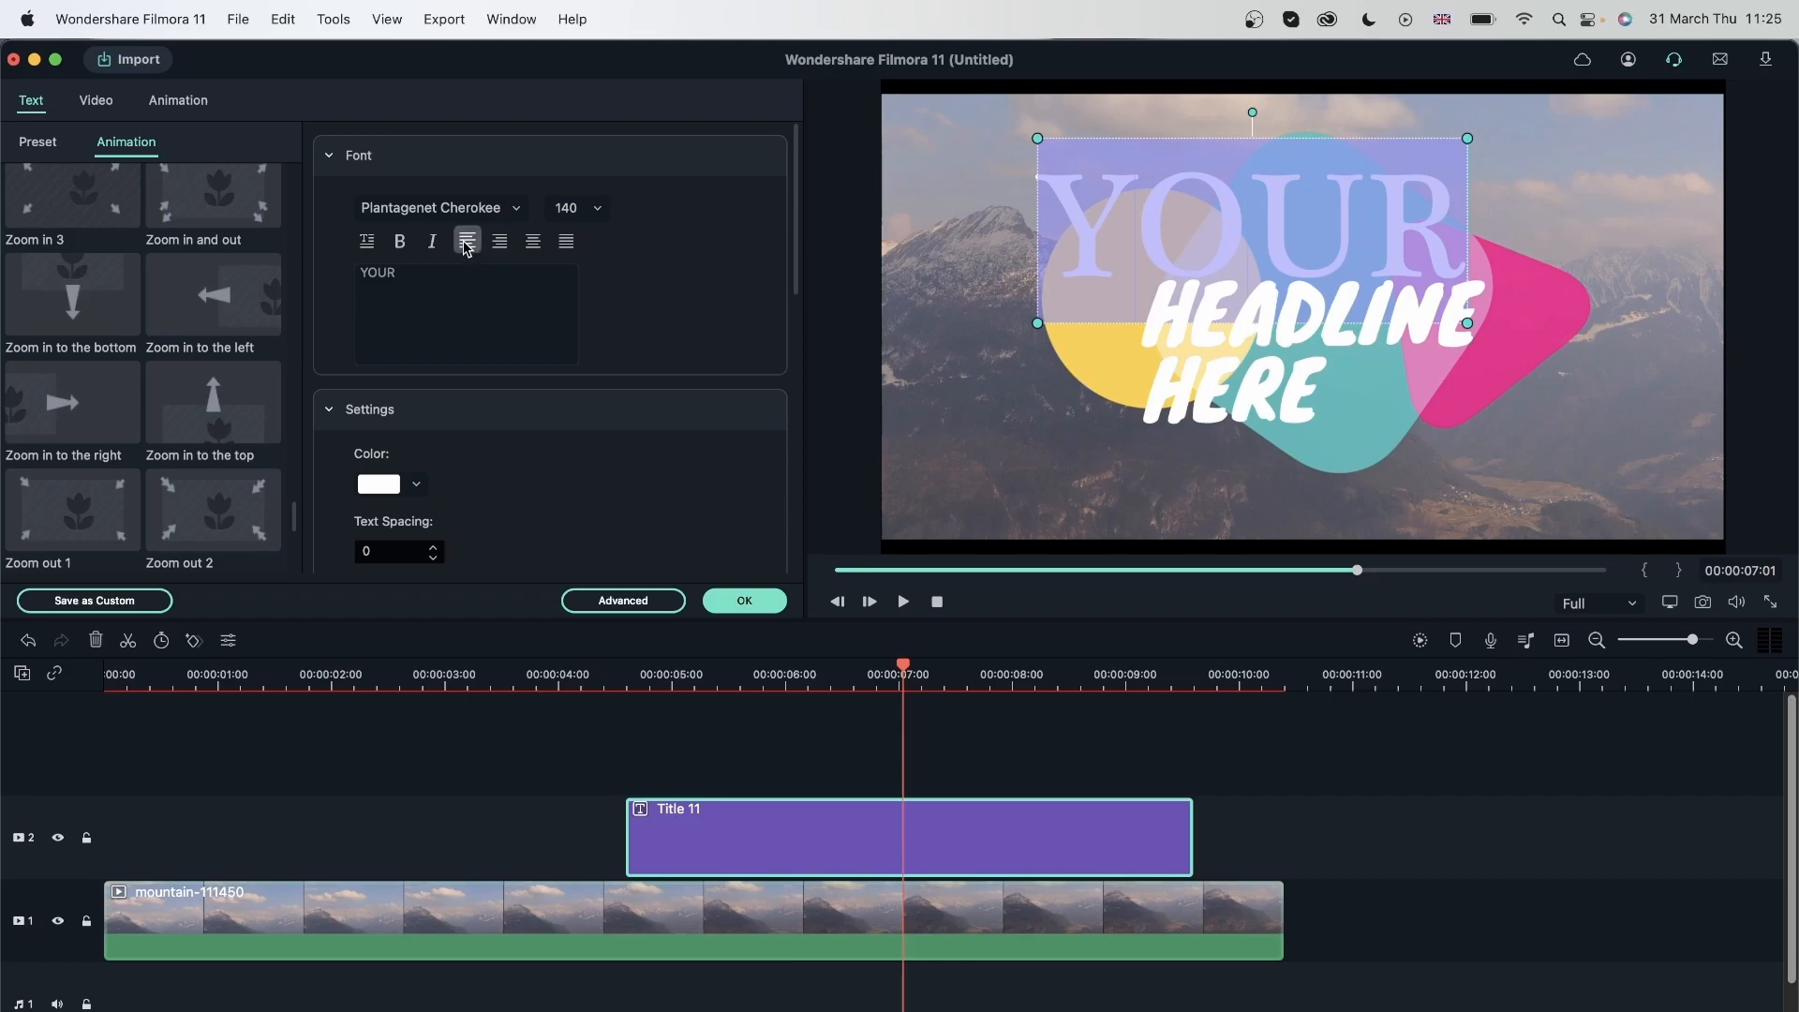
Try right and center alignment on the word YOUR, keep it justified, and replace the text with Hello
{"action": "left_click", "coordinate": [502, 245]}
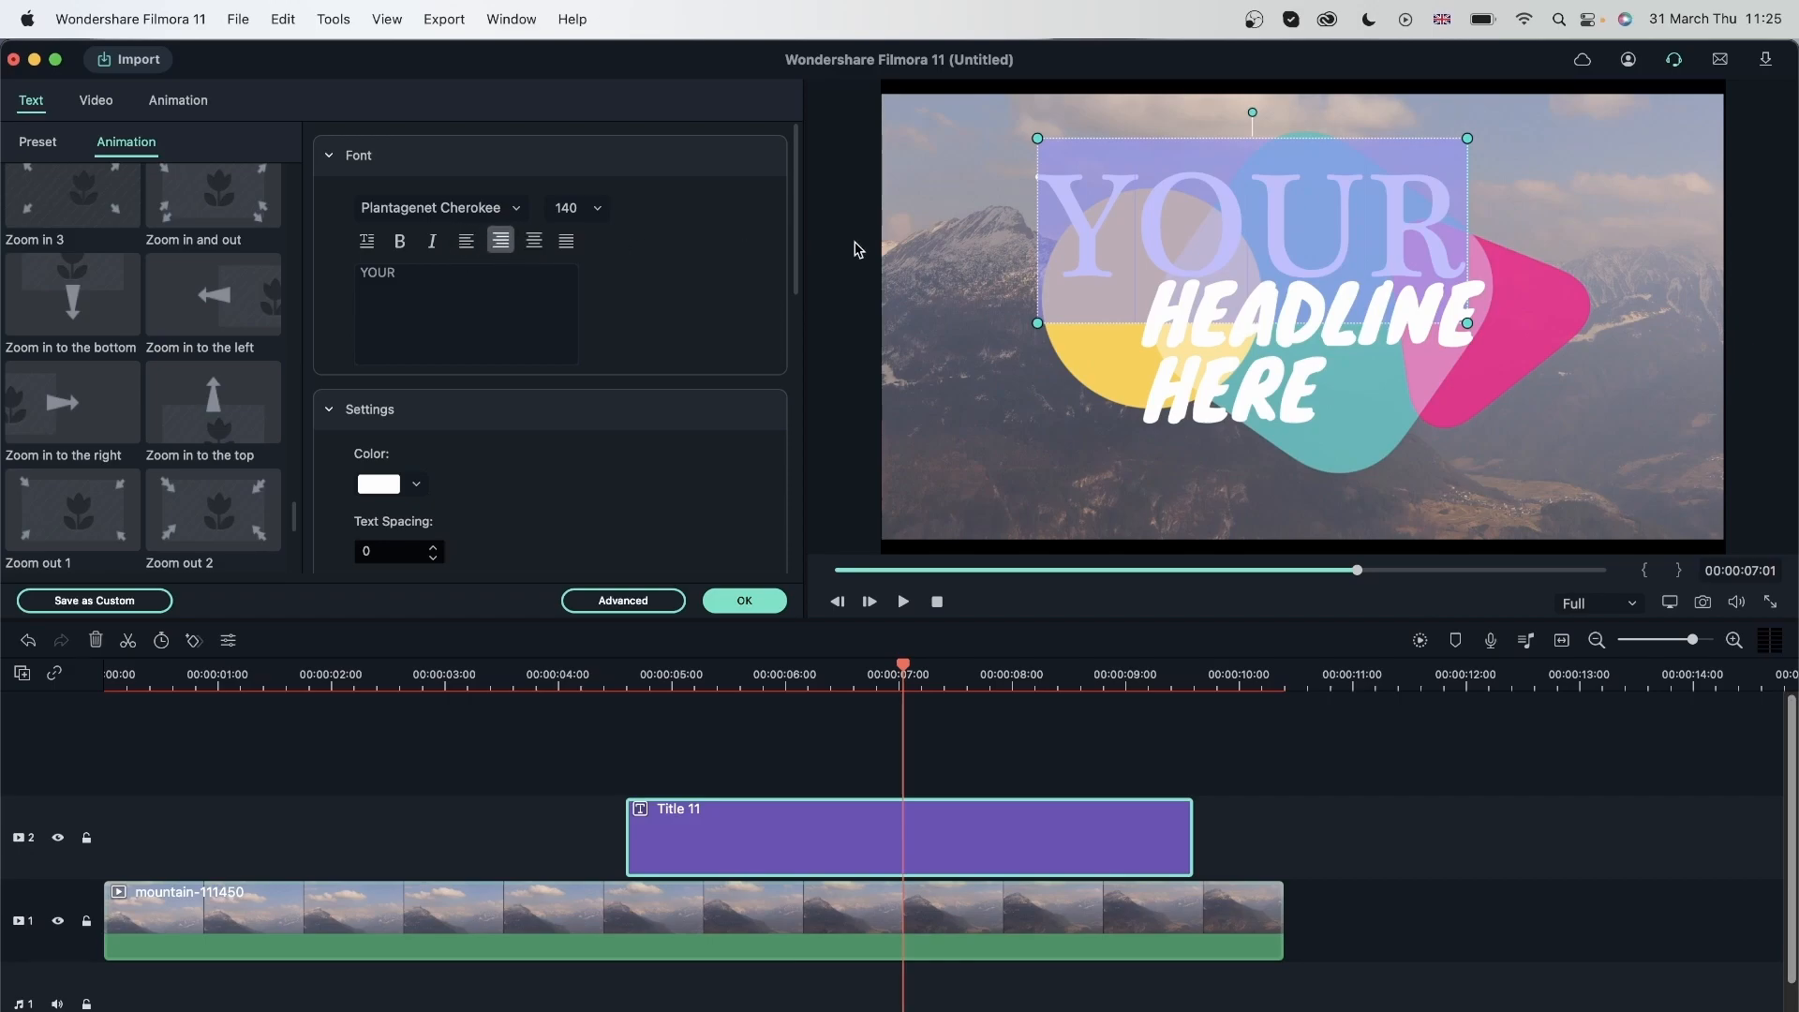
{"action": "left_click", "coordinate": [533, 240]}
{"action": "left_click", "coordinate": [567, 241]}
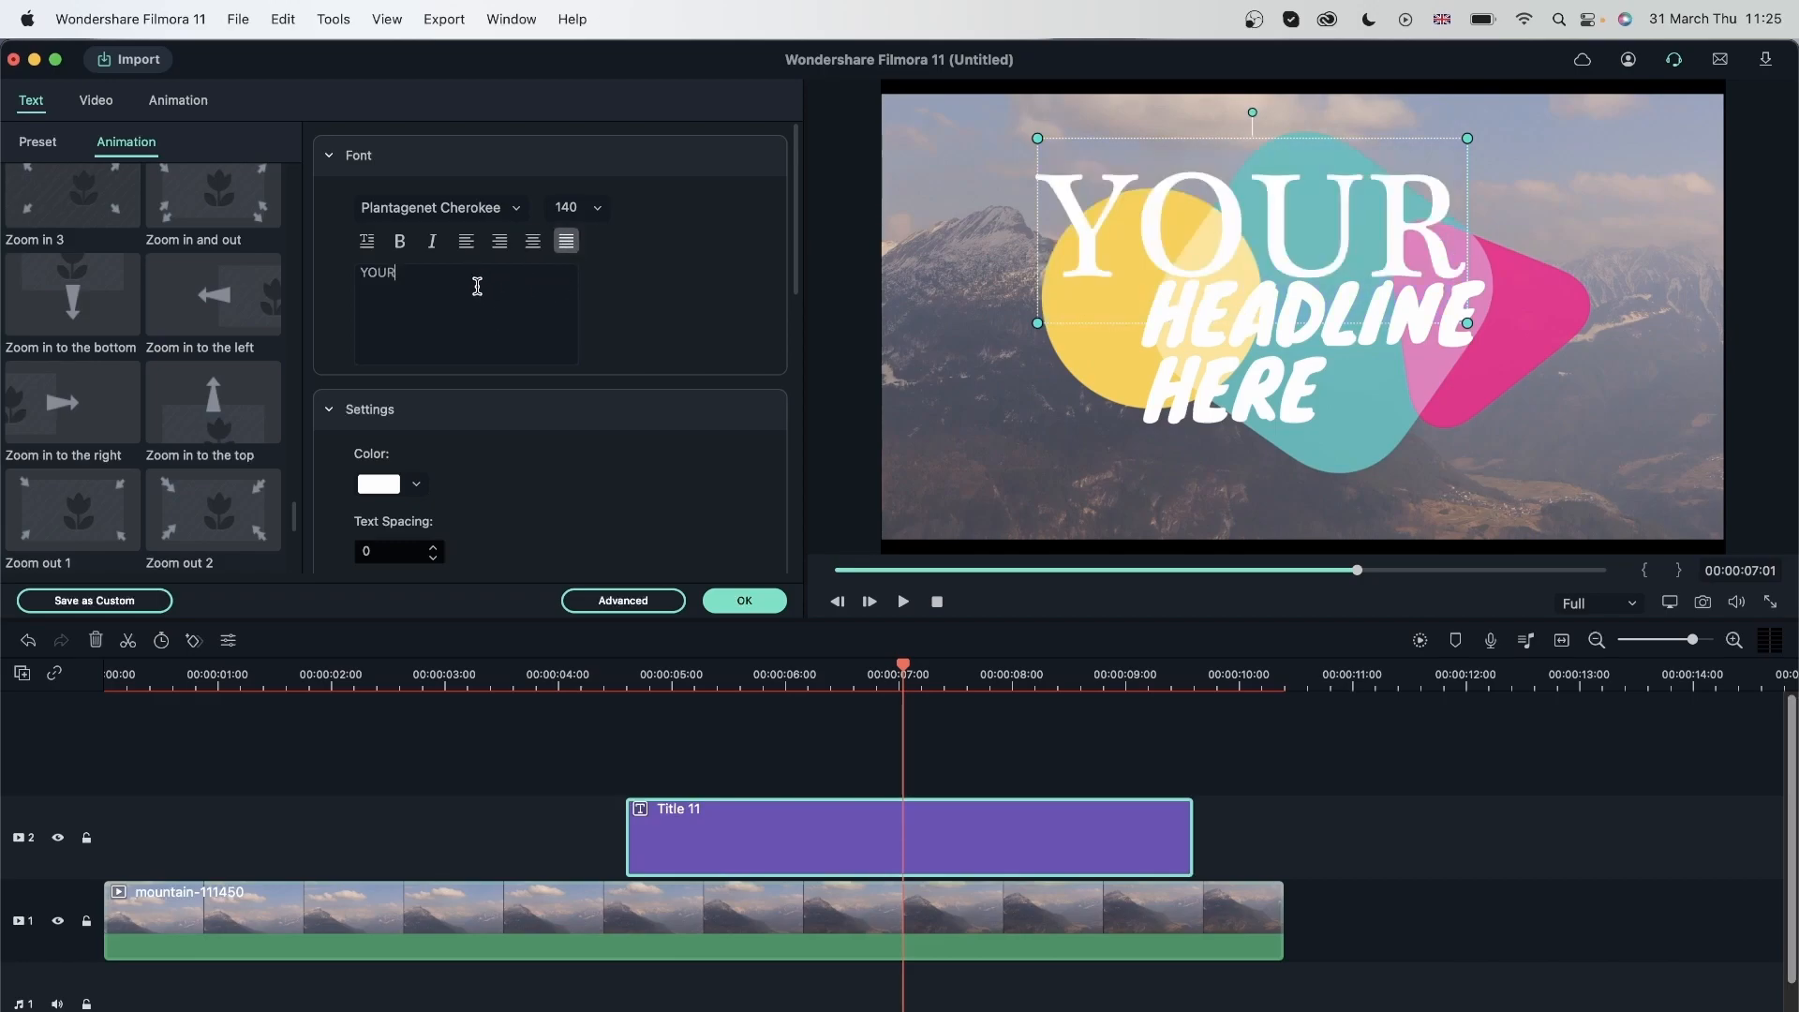
{"action": "key", "text": "BackSpace"}
{"action": "type", "text": "Hello"}
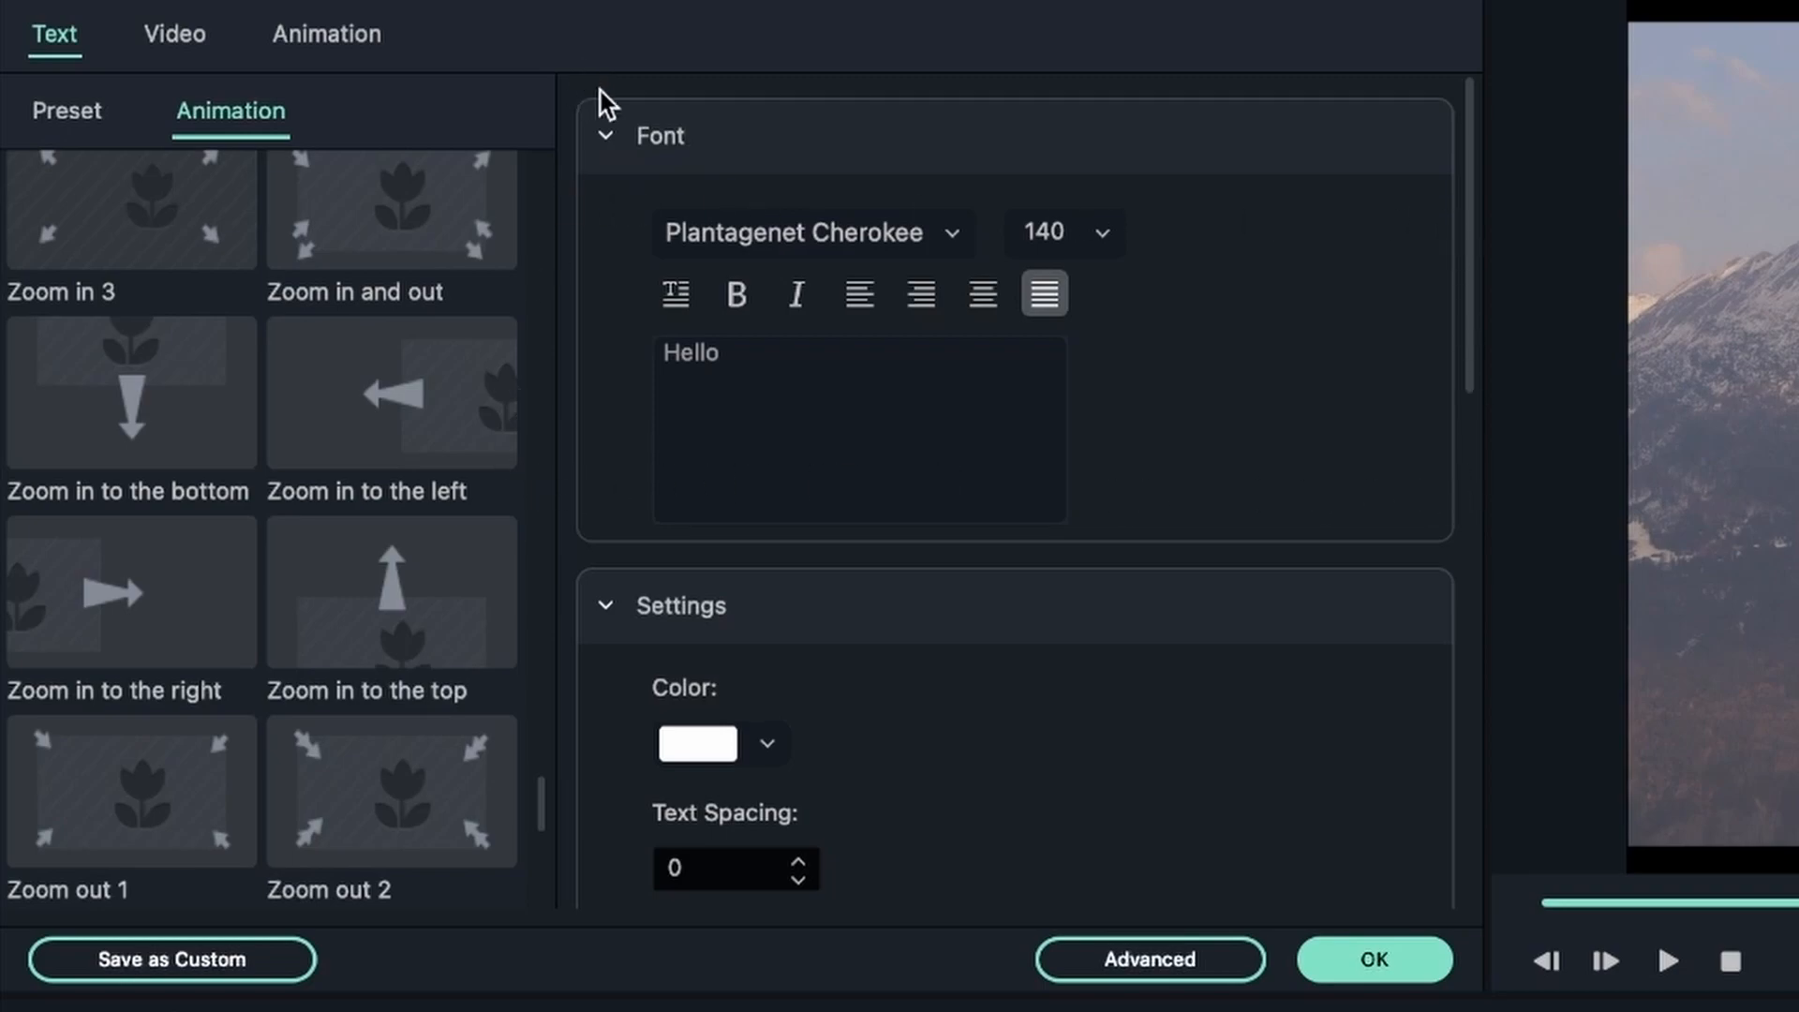
Collapse the Font section and color the word Hello bright green on the color wheel at full brightness
{"action": "left_click", "coordinate": [605, 137]}
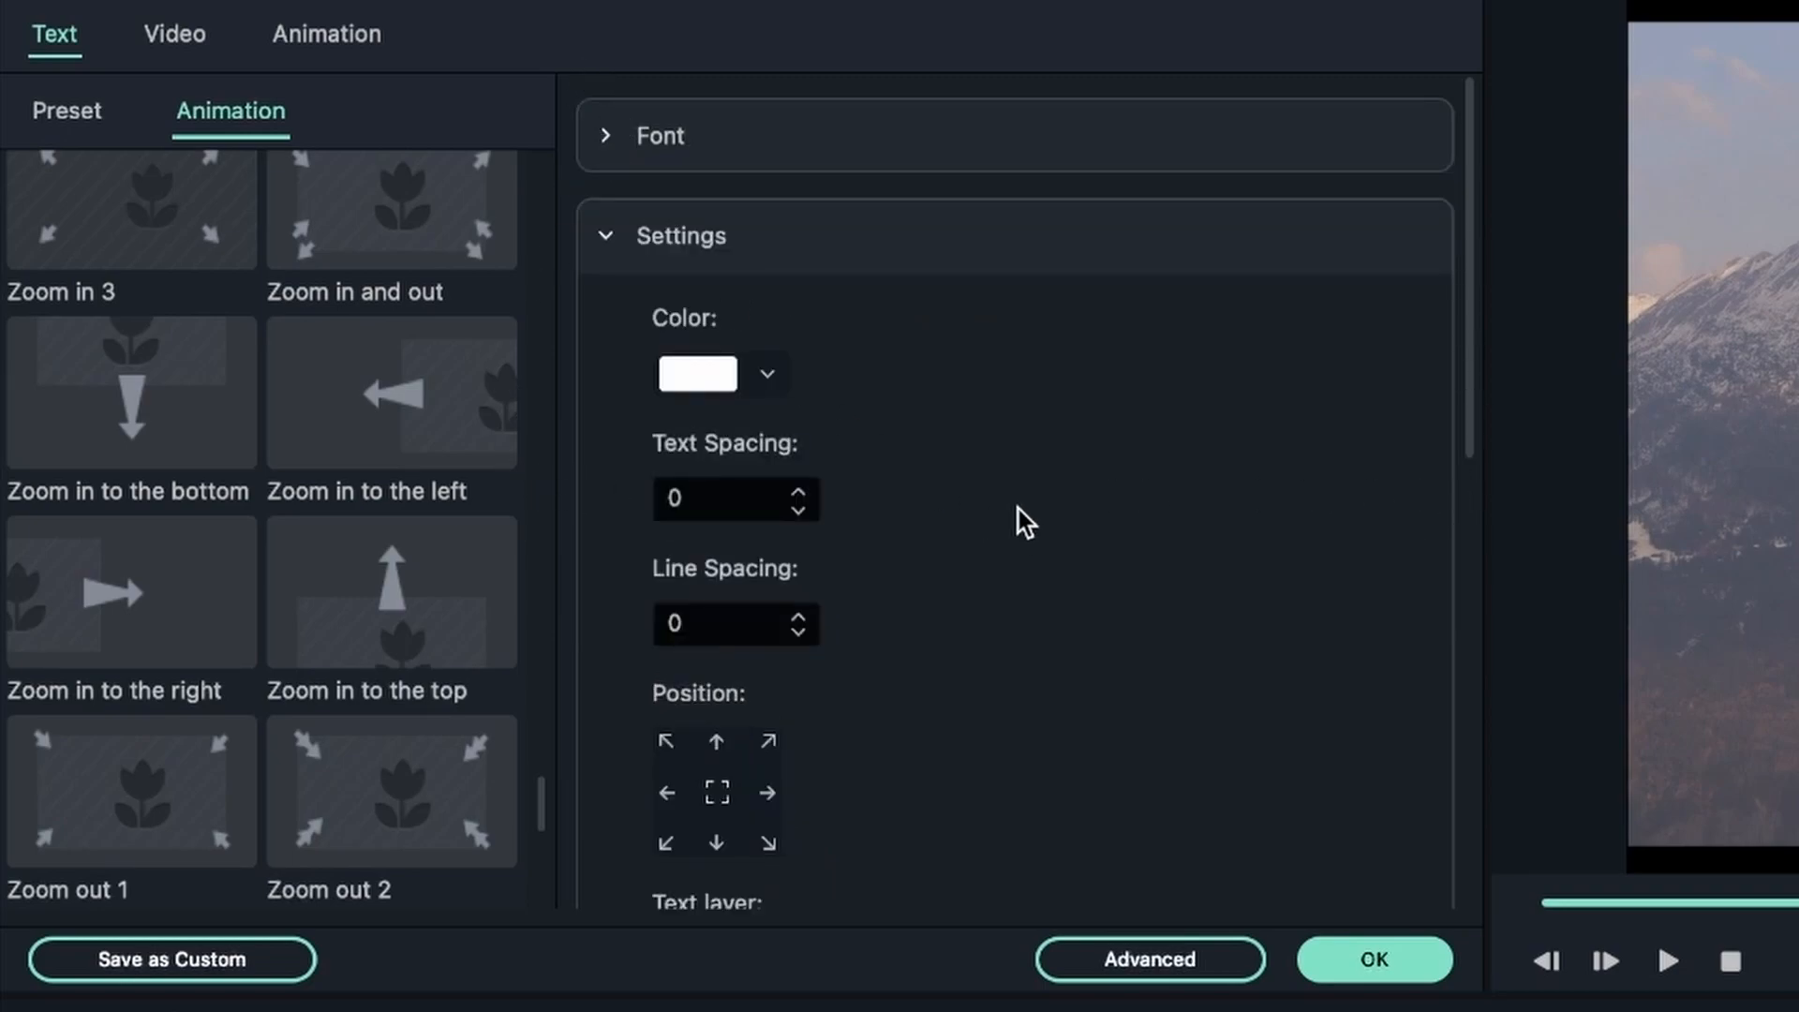
{"action": "scroll", "coordinate": [958, 538], "scroll_direction": "down", "scroll_amount": 3}
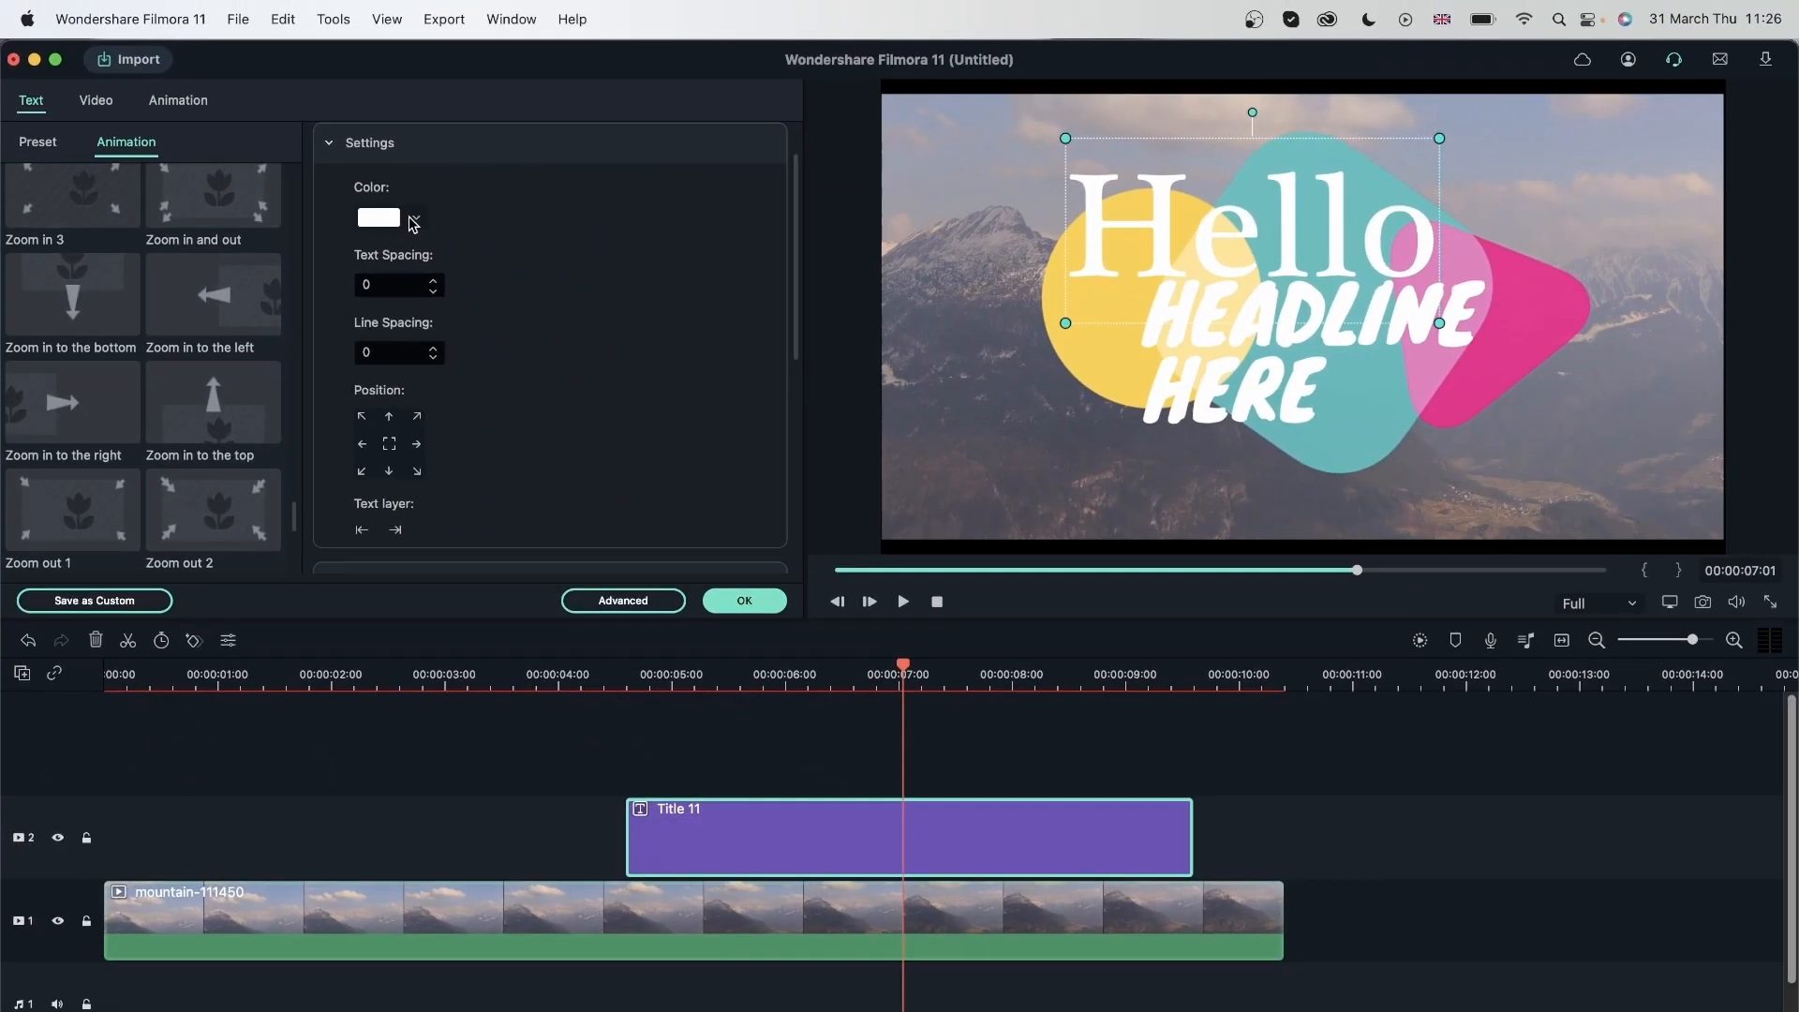
{"action": "left_click", "coordinate": [414, 219]}
{"action": "left_click_drag", "start_coordinate": [470, 394], "coordinate": [435, 350]}
{"action": "left_click_drag", "start_coordinate": [375, 542], "coordinate": [579, 542]}
{"action": "left_click_drag", "start_coordinate": [532, 540], "coordinate": [362, 551]}
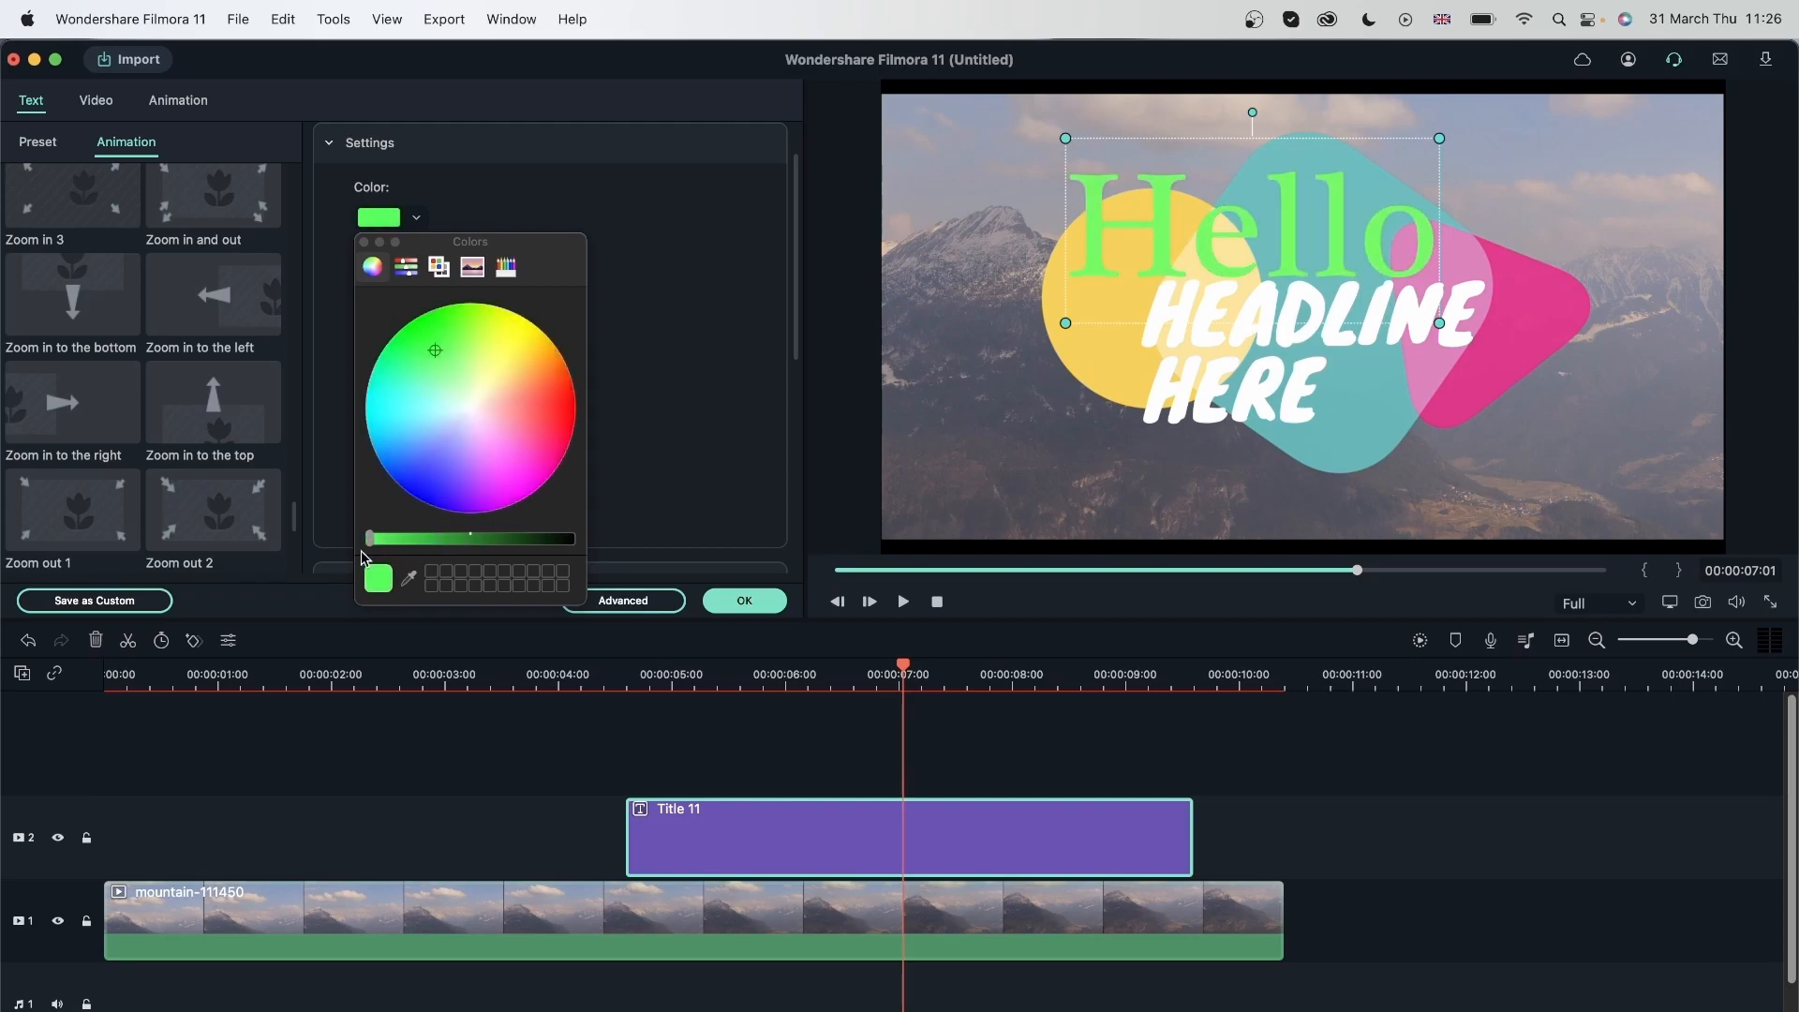
Sample the purple of the Title 11 clip for the word Hello, and recolor it bright green on the color wheel
{"action": "left_click", "coordinate": [409, 580]}
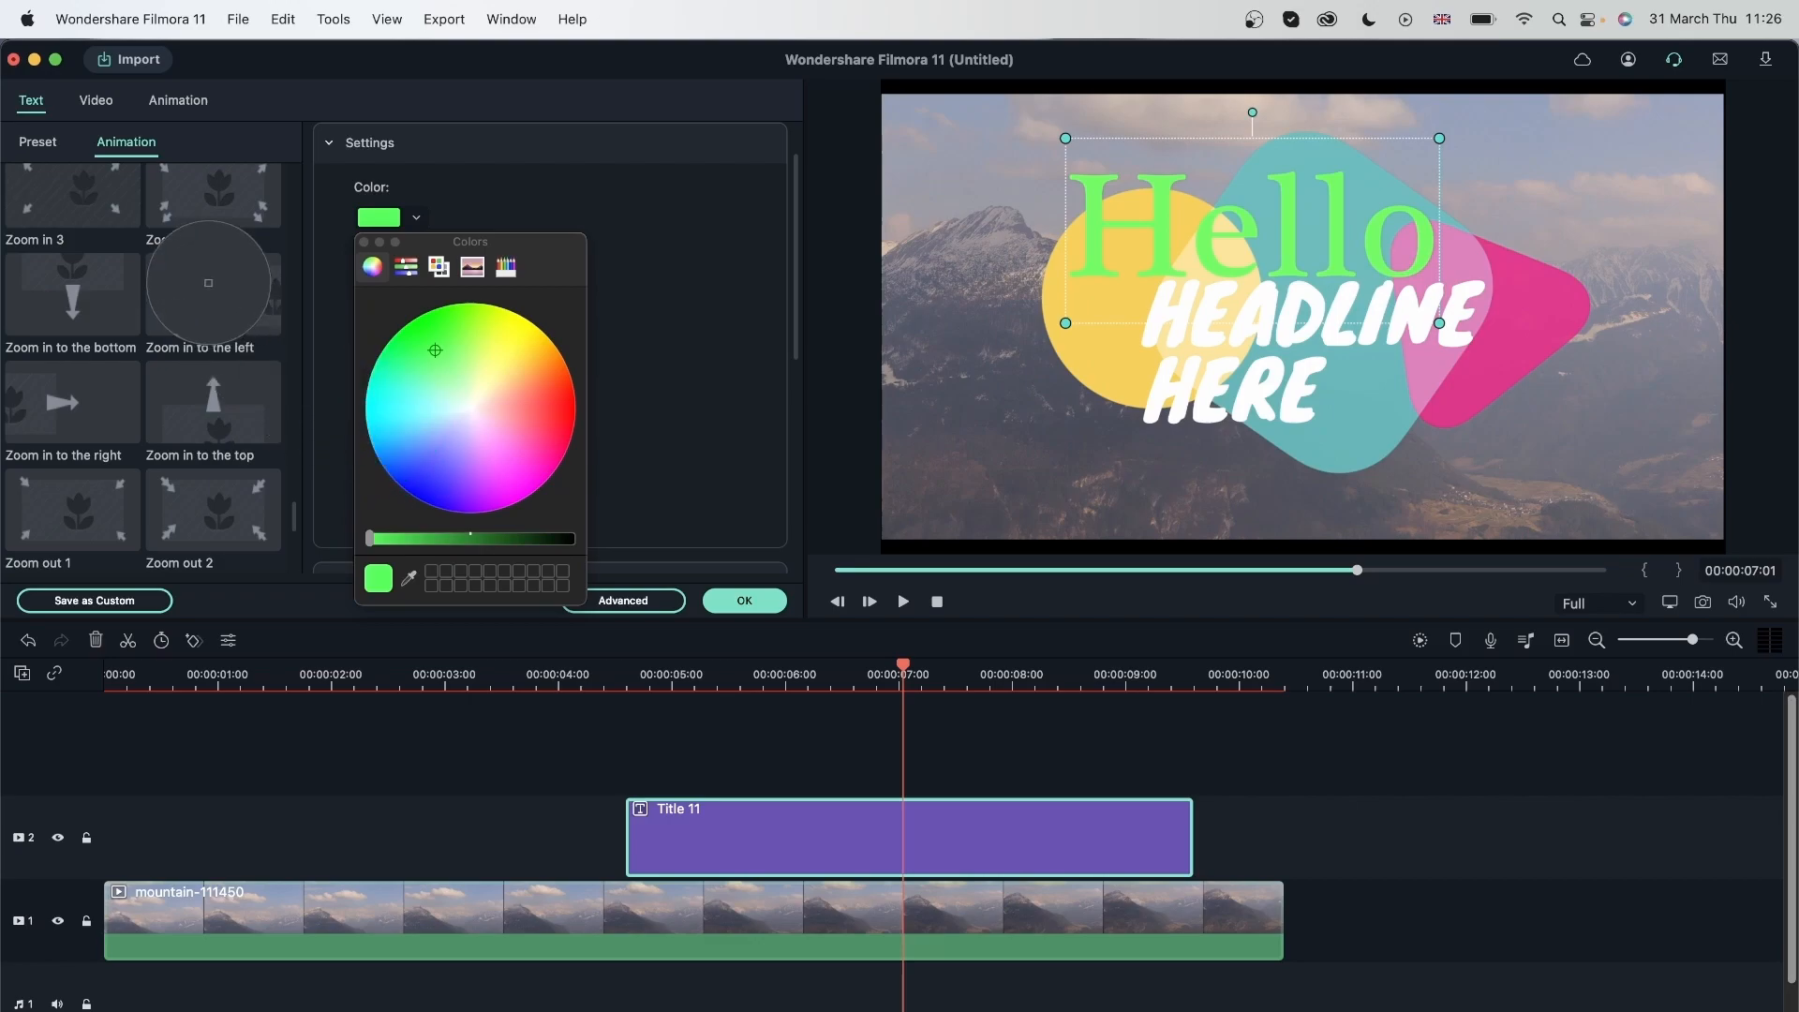
{"action": "left_click", "coordinate": [787, 839]}
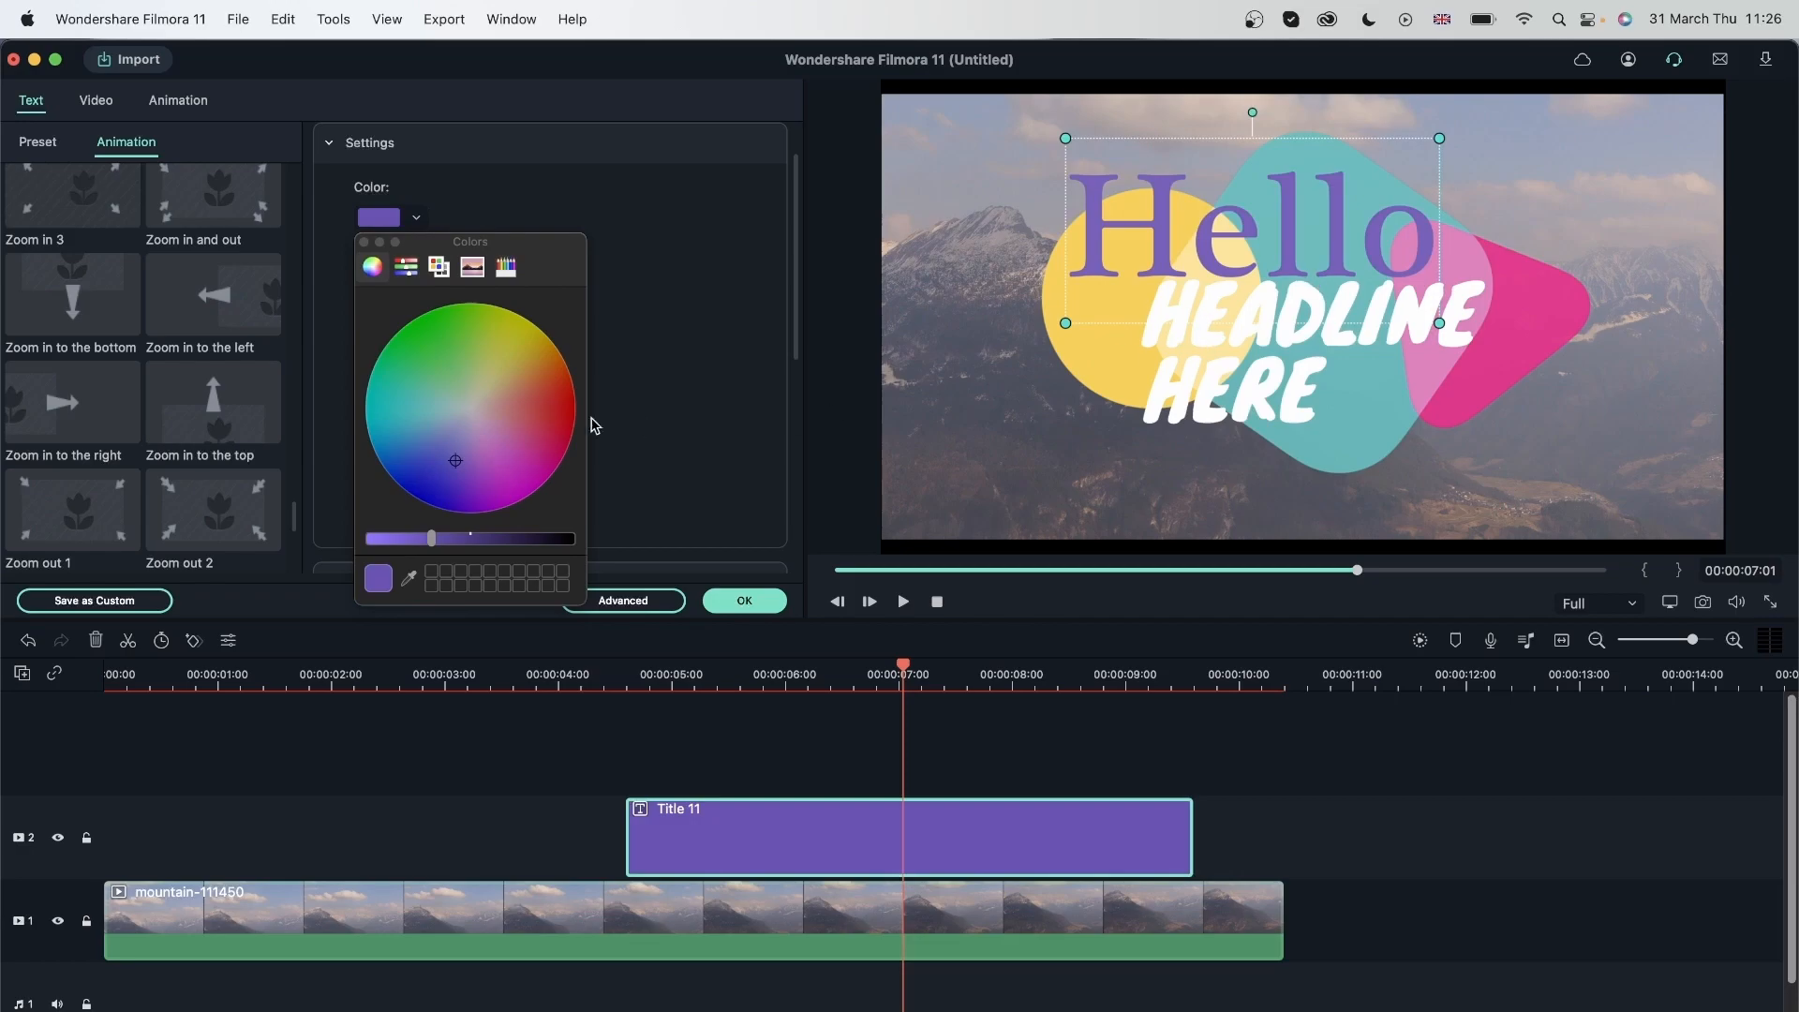
{"action": "mouse_move", "coordinate": [450, 419]}
{"action": "left_mouse_down"}
{"action": "mouse_move", "coordinate": [405, 446]}
{"action": "mouse_move", "coordinate": [416, 344]}
{"action": "left_mouse_up"}
{"action": "left_click_drag", "start_coordinate": [432, 538], "coordinate": [366, 540]}
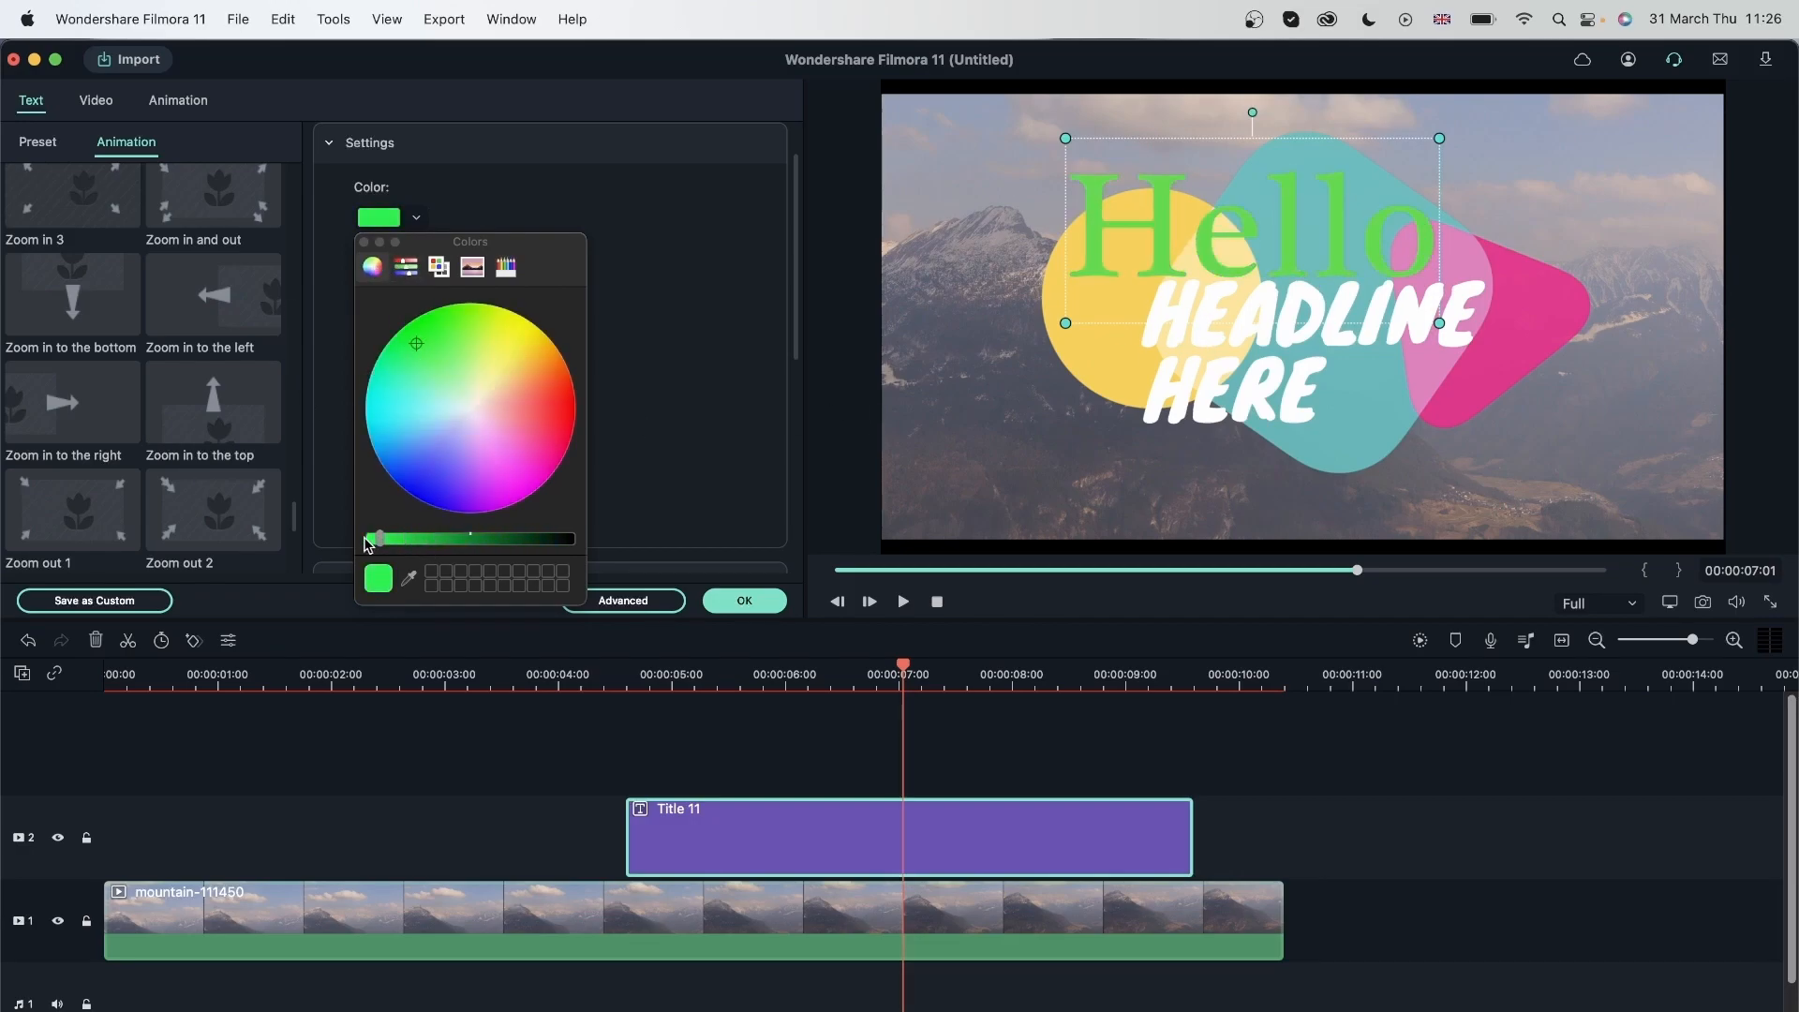
Adjust the color of the word Hello with RGB sliders to red 159, green 233 and blue 156
{"action": "left_click", "coordinate": [406, 268]}
{"action": "left_click", "coordinate": [506, 309]}
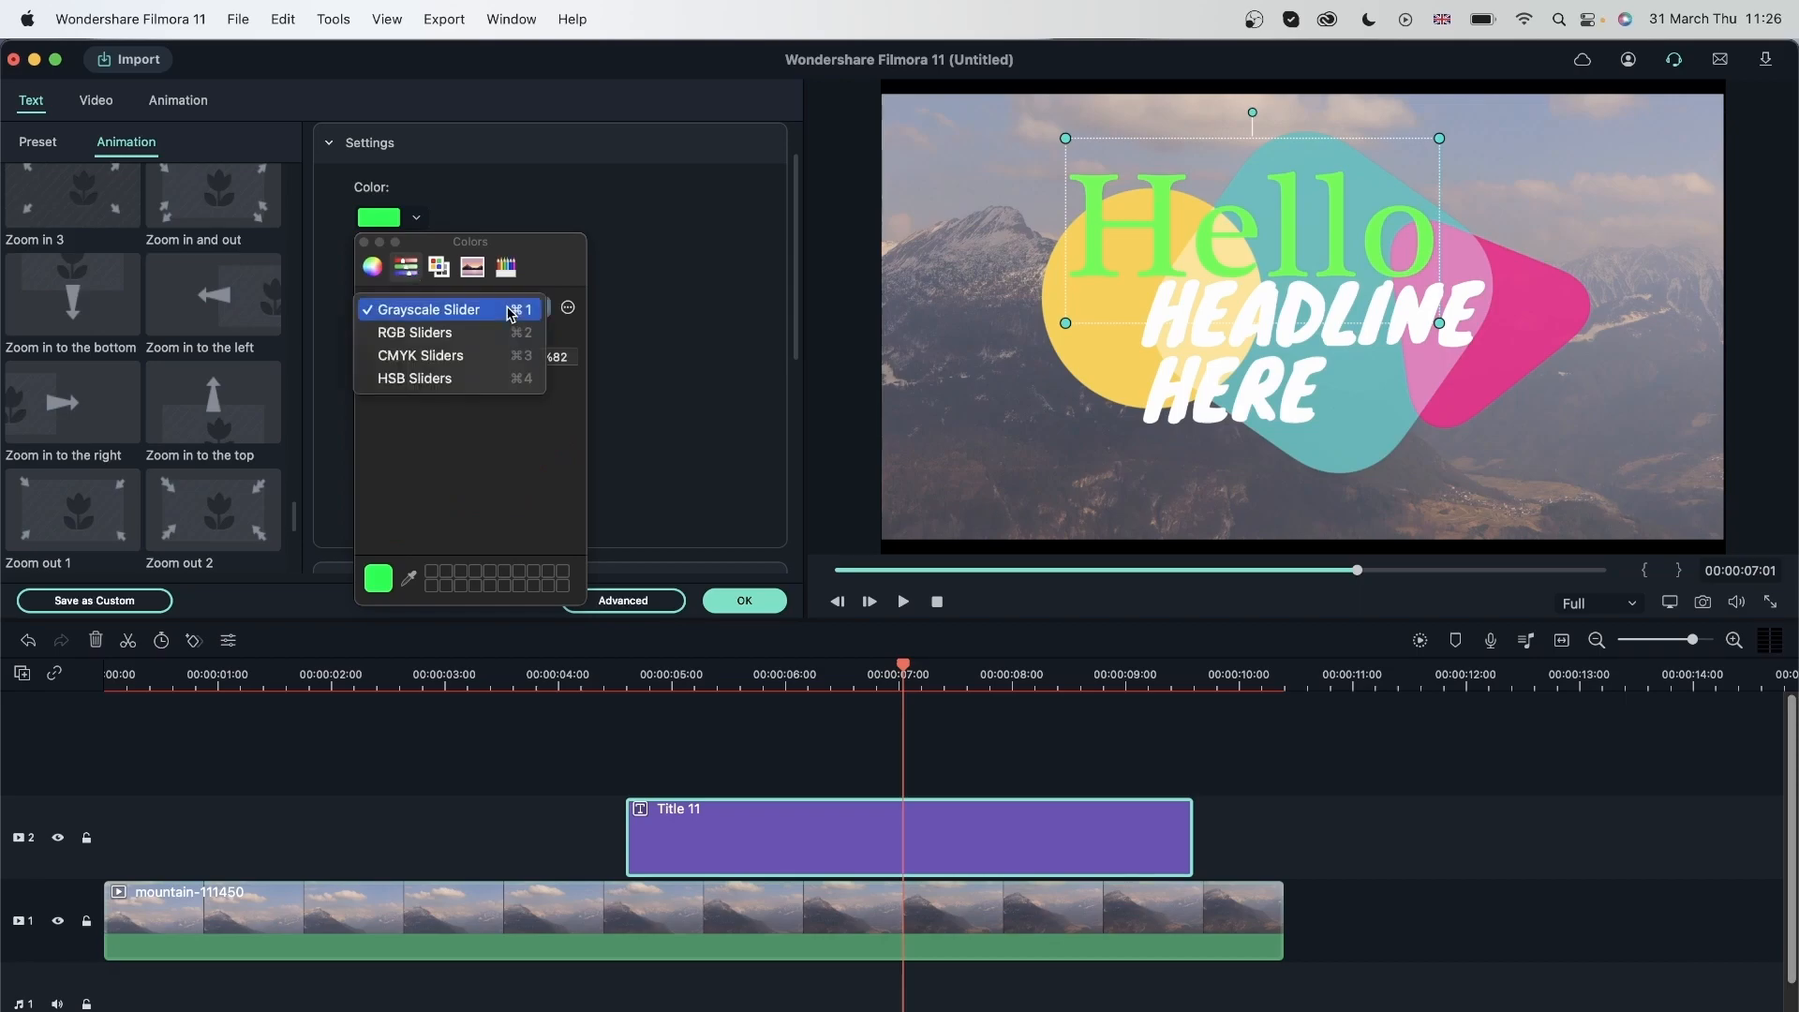
{"action": "left_click", "coordinate": [496, 330]}
{"action": "left_click_drag", "start_coordinate": [399, 363], "coordinate": [464, 359]}
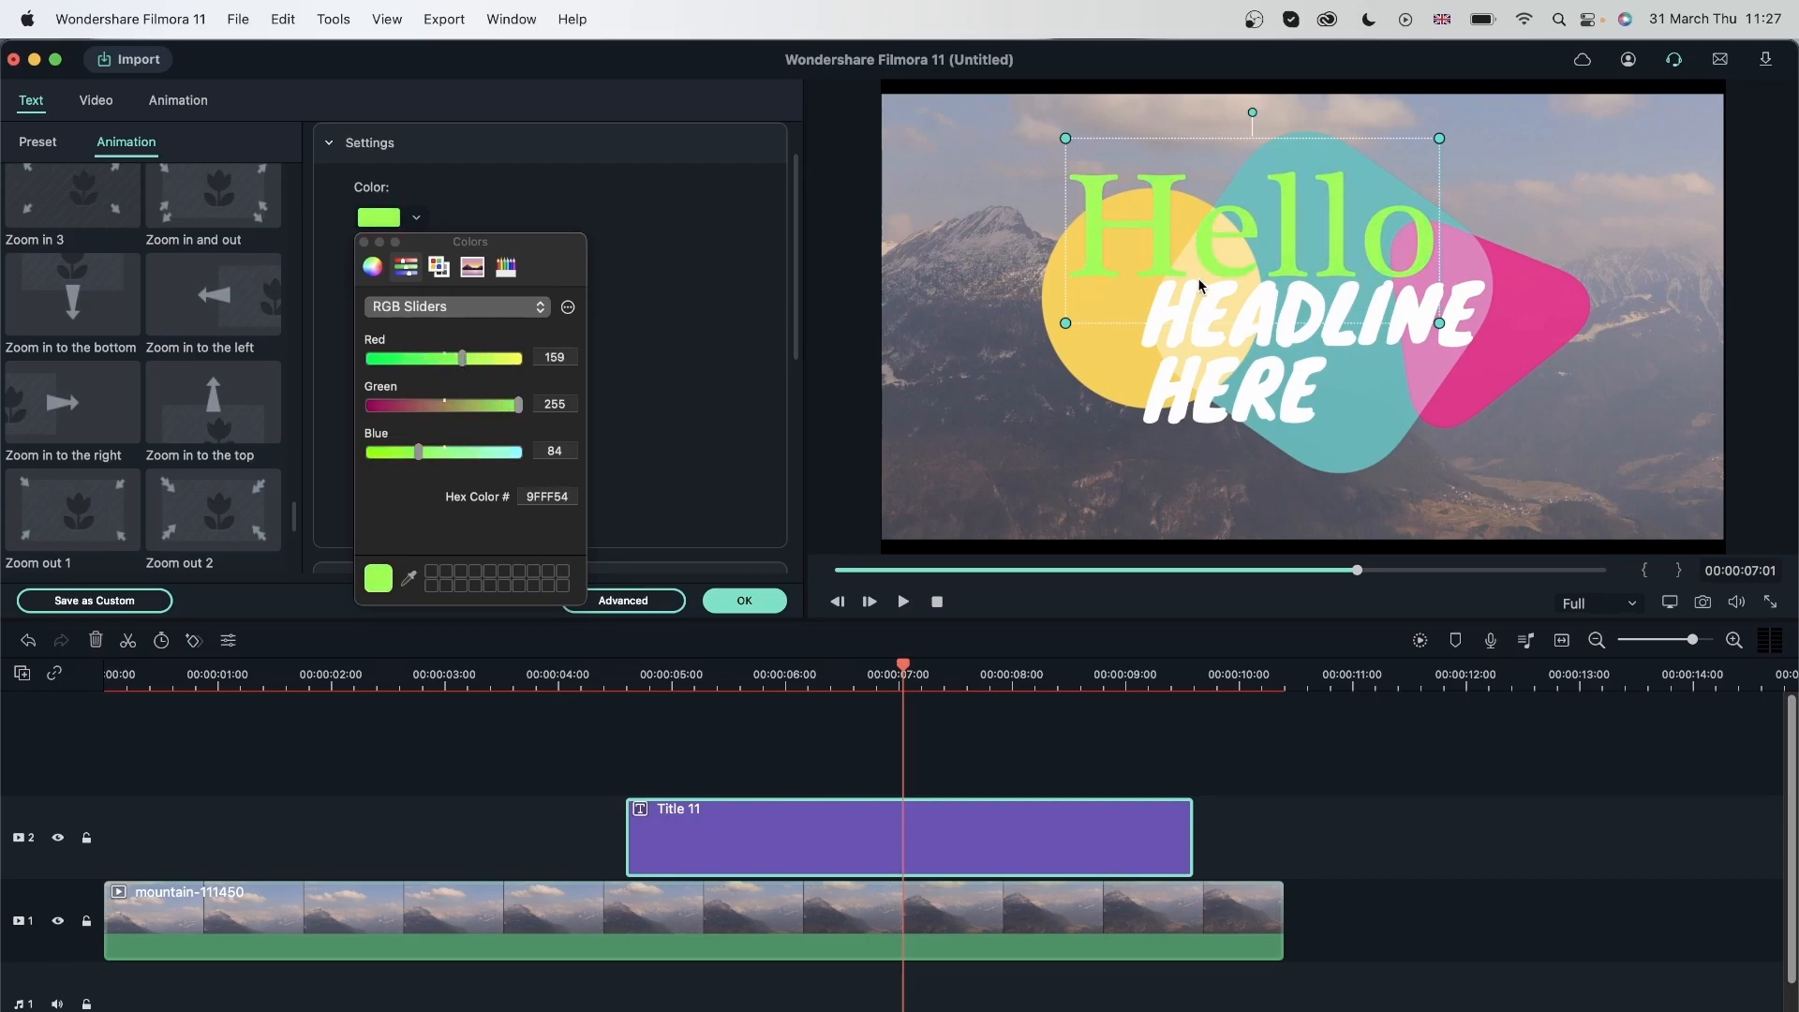
{"action": "mouse_move", "coordinate": [508, 410]}
{"action": "left_mouse_down"}
{"action": "mouse_move", "coordinate": [403, 406]}
{"action": "mouse_move", "coordinate": [504, 406]}
{"action": "left_mouse_up"}
{"action": "left_click_drag", "start_coordinate": [420, 454], "coordinate": [462, 454]}
{"action": "double_click", "coordinate": [558, 359]}
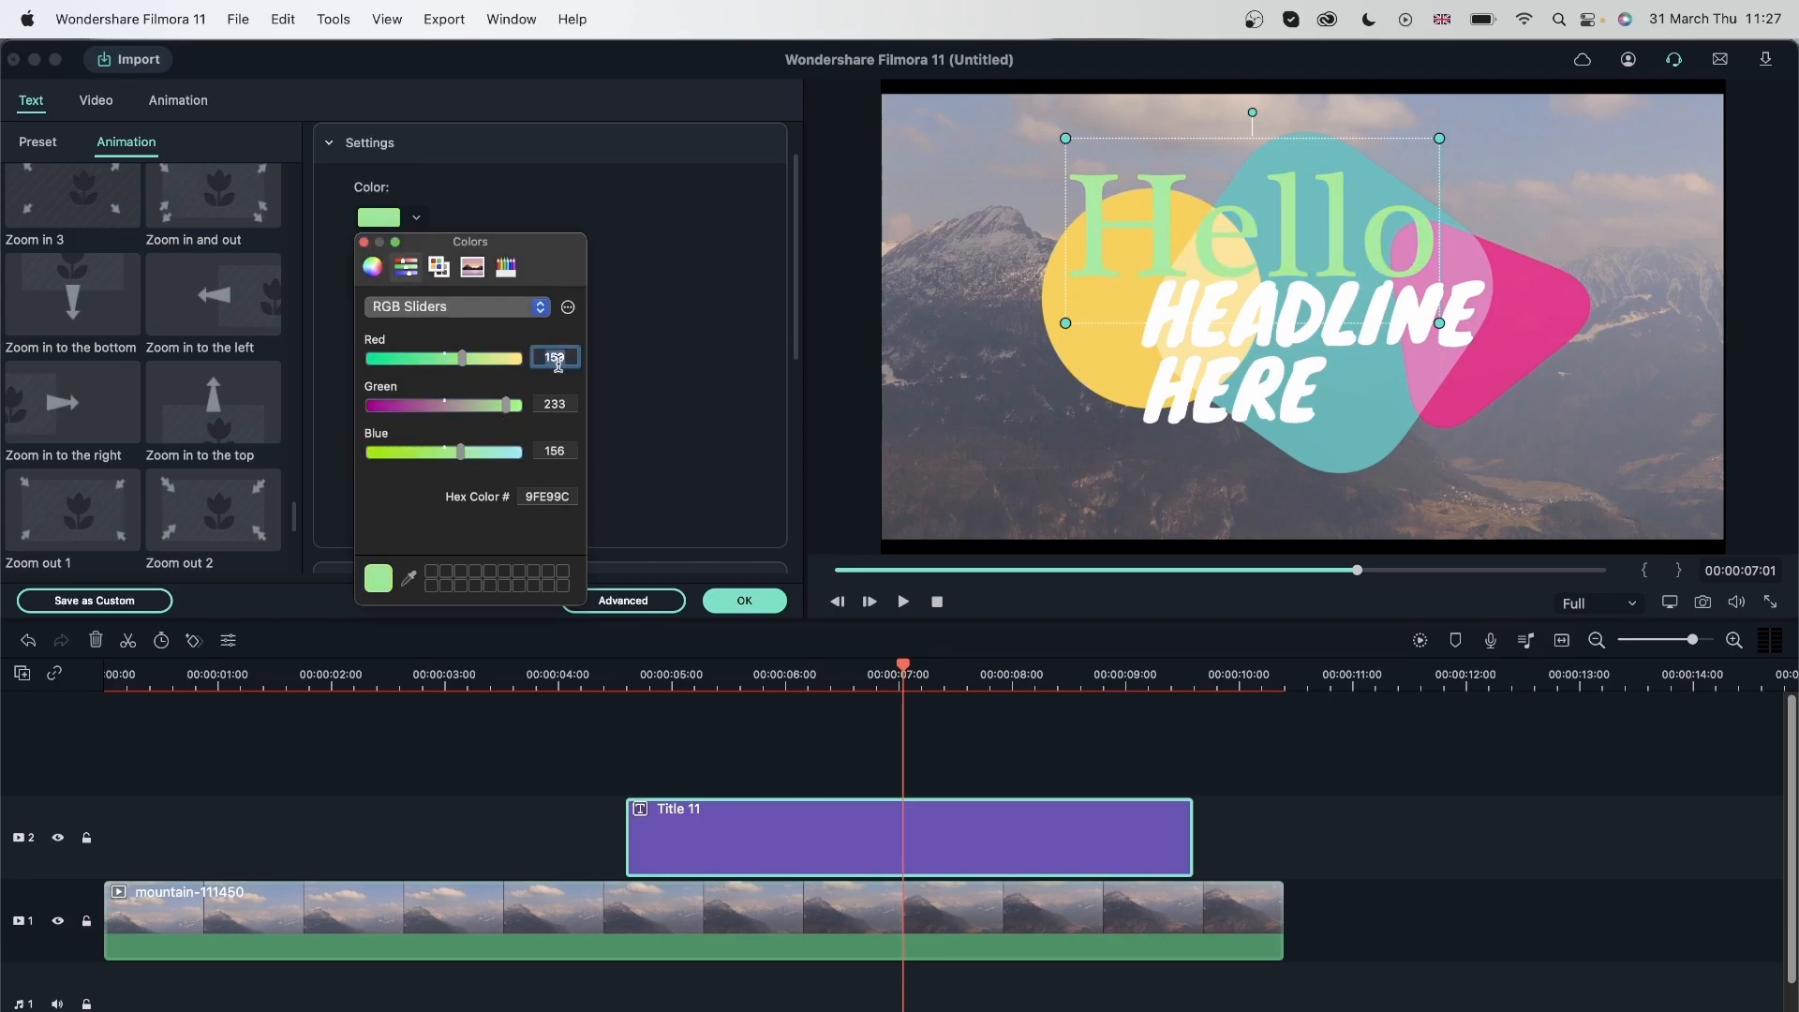
{"action": "double_click", "coordinate": [554, 451]}
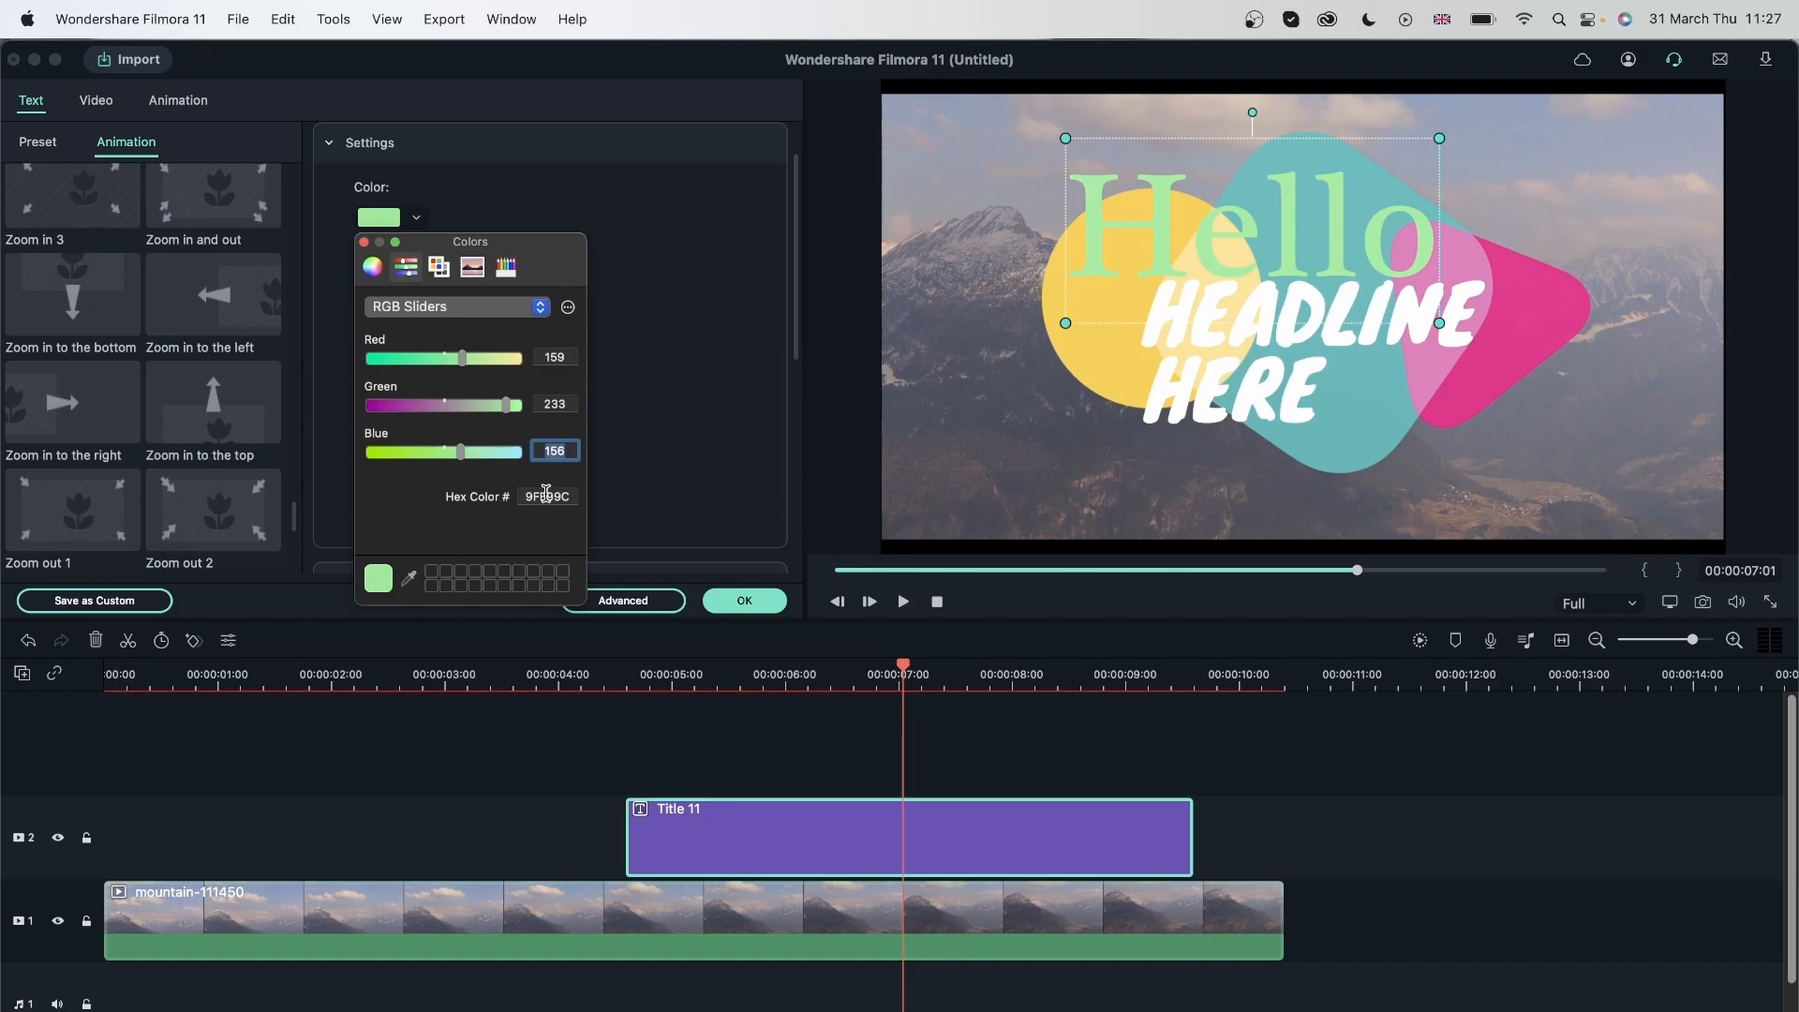
Recolor the word Hello pale yellow through its hex color value
{"action": "double_click", "coordinate": [546, 495]}
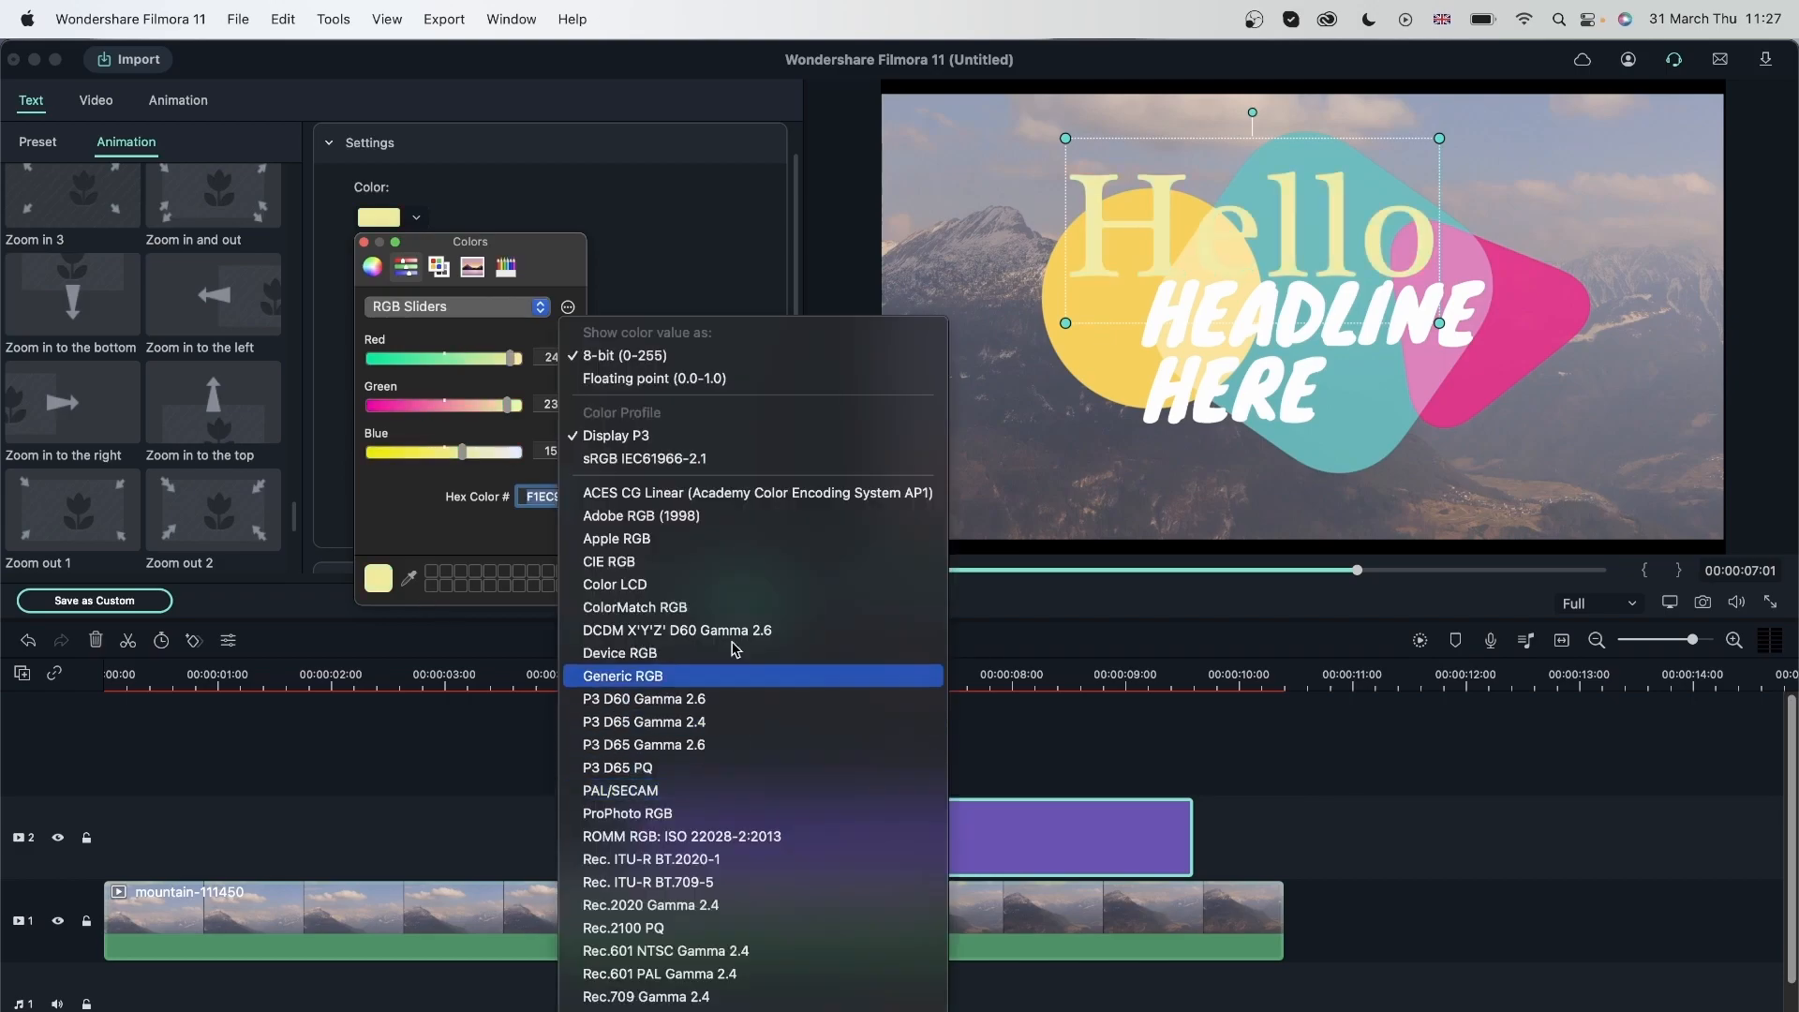
{"action": "left_click", "coordinate": [435, 530]}
Look through the palette, image and pencil color pickers, return to the color wheel, and close the Colors window
{"action": "left_click", "coordinate": [438, 266]}
{"action": "left_click", "coordinate": [504, 267]}
{"action": "left_click", "coordinate": [481, 269]}
{"action": "left_click", "coordinate": [505, 270]}
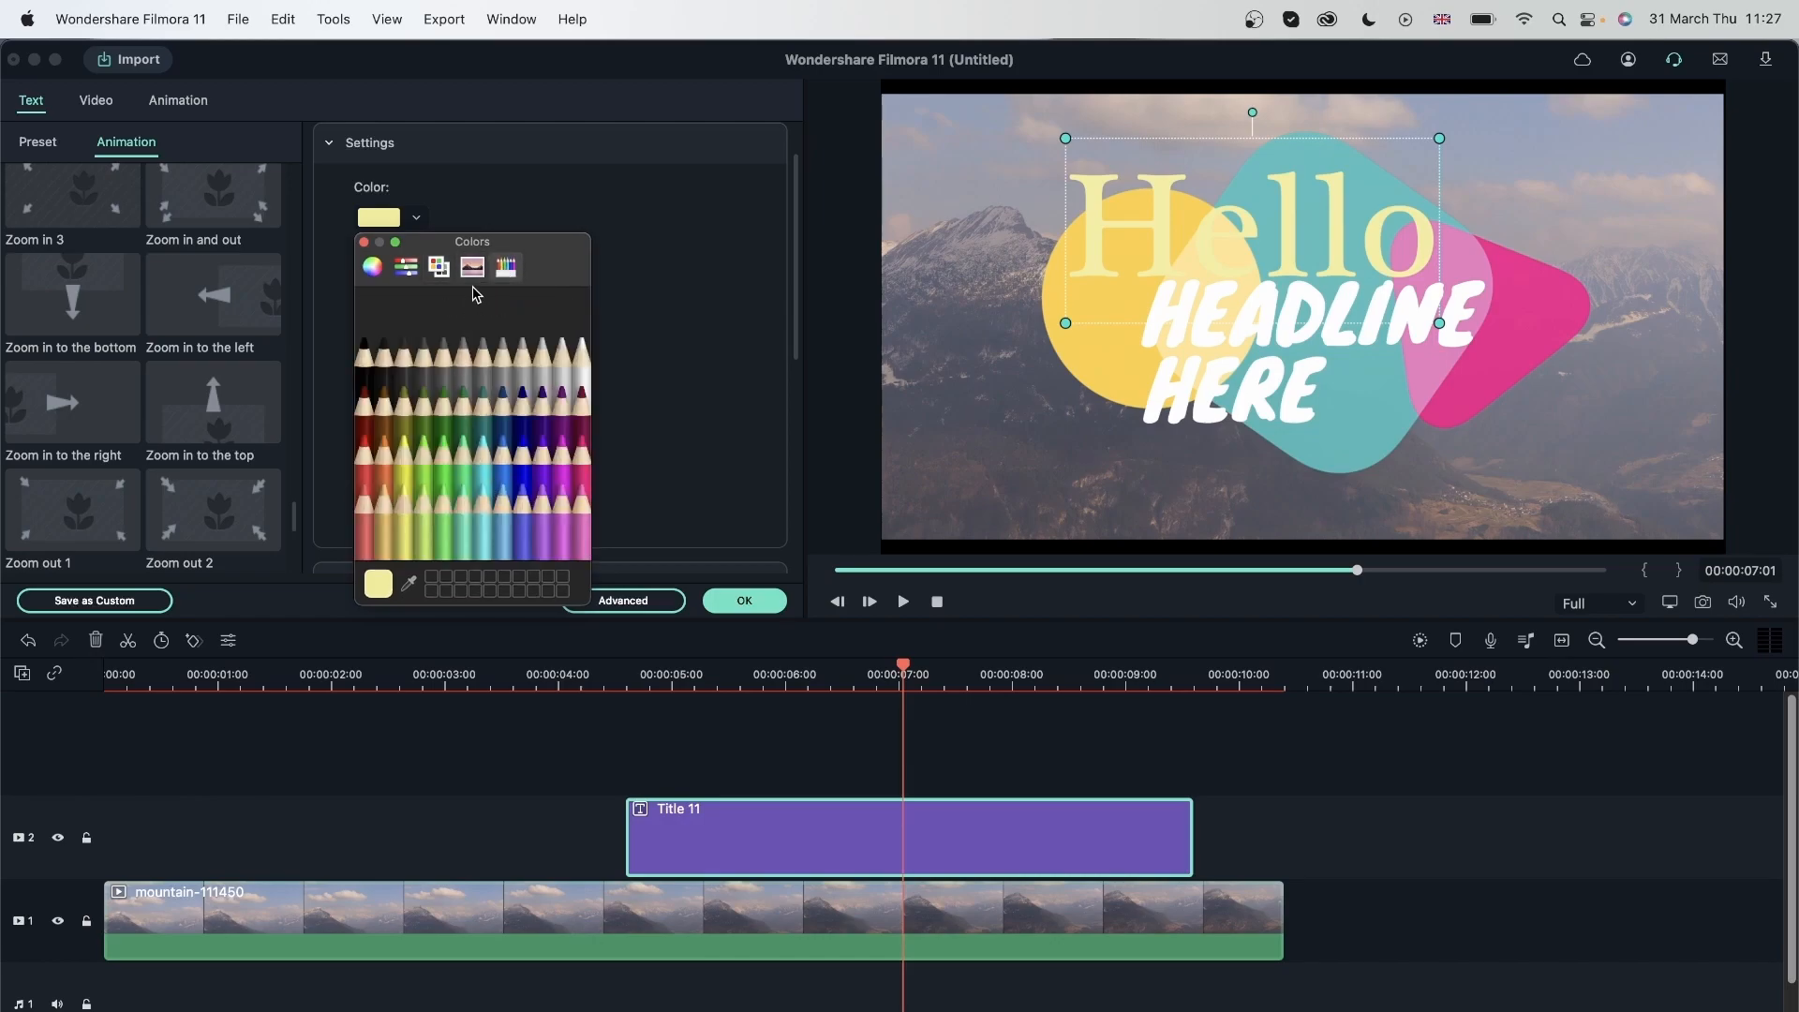
{"action": "left_click", "coordinate": [473, 277]}
{"action": "left_click", "coordinate": [438, 266]}
{"action": "scroll", "coordinate": [450, 484], "scroll_direction": "down", "scroll_amount": 1}
{"action": "left_click", "coordinate": [372, 268]}
{"action": "left_click", "coordinate": [678, 208]}
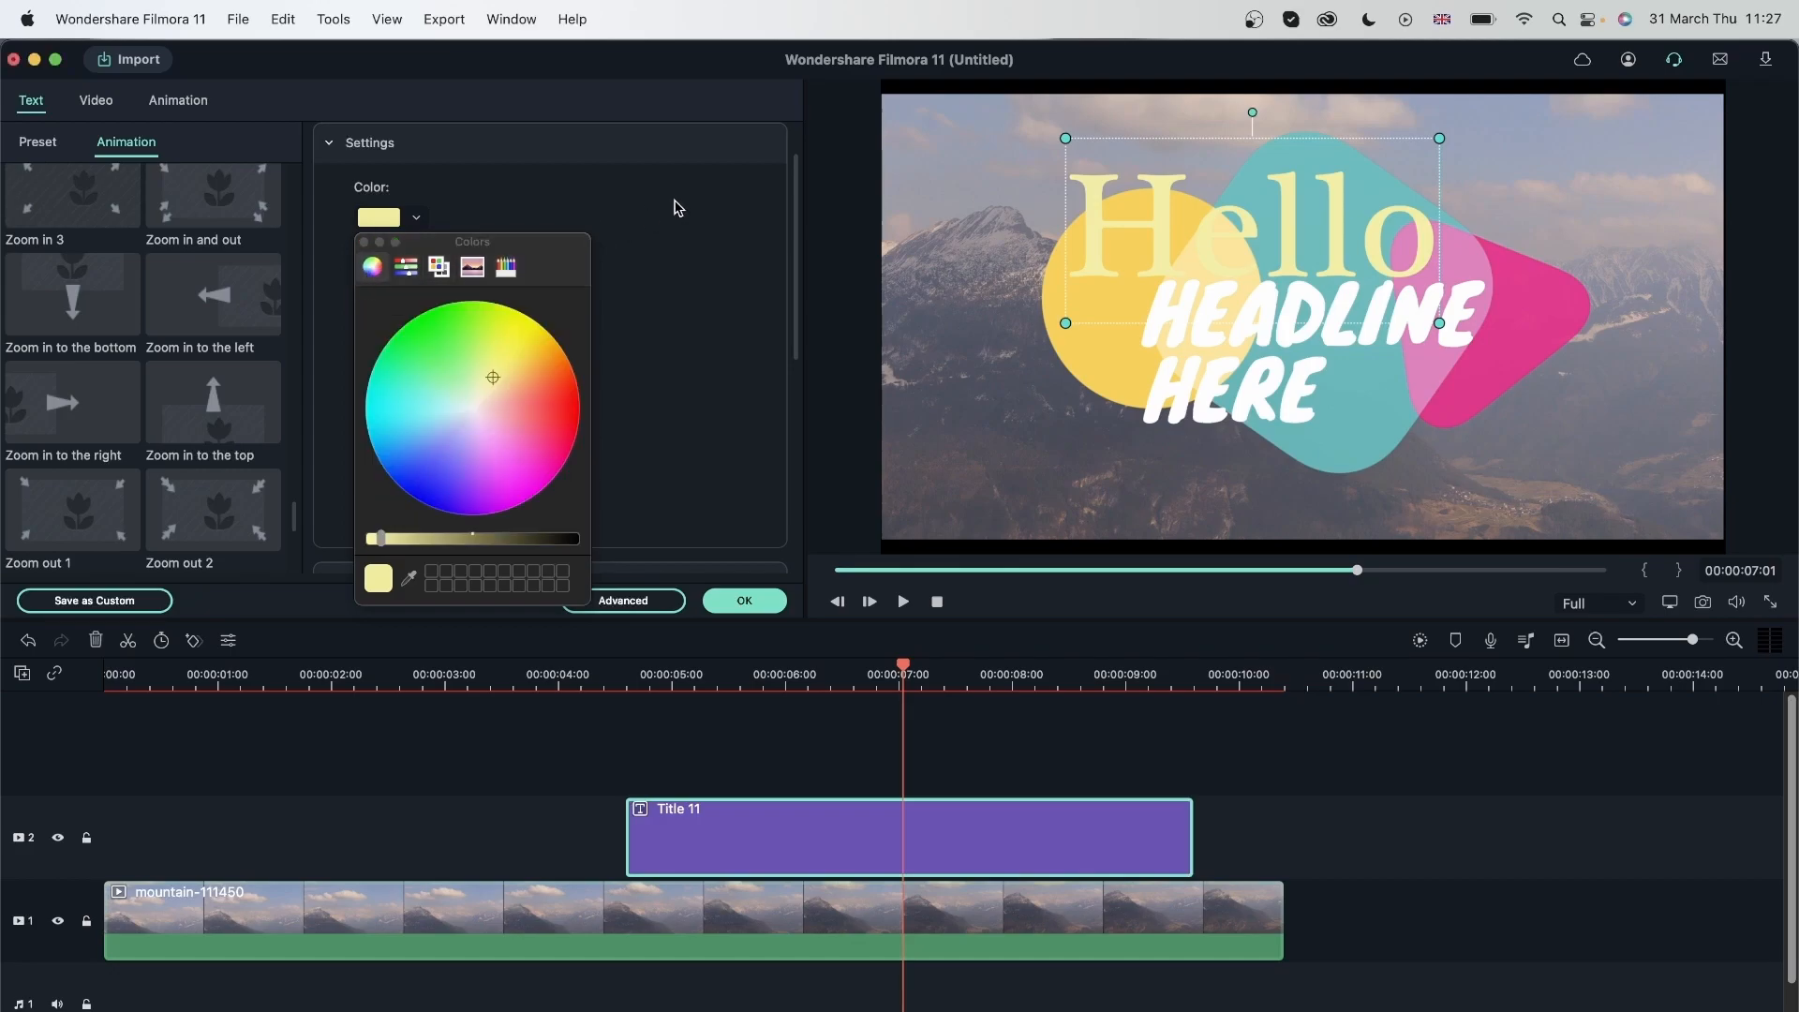
{"action": "left_click", "coordinate": [365, 243]}
Try a text spacing of 14 on the word Hello, and set it to -20
{"action": "left_click_drag", "start_coordinate": [433, 281], "coordinate": [437, 292]}
{"action": "left_click", "coordinate": [434, 283]}
{"action": "left_click", "coordinate": [435, 292]}
{"action": "left_click", "coordinate": [405, 286]}
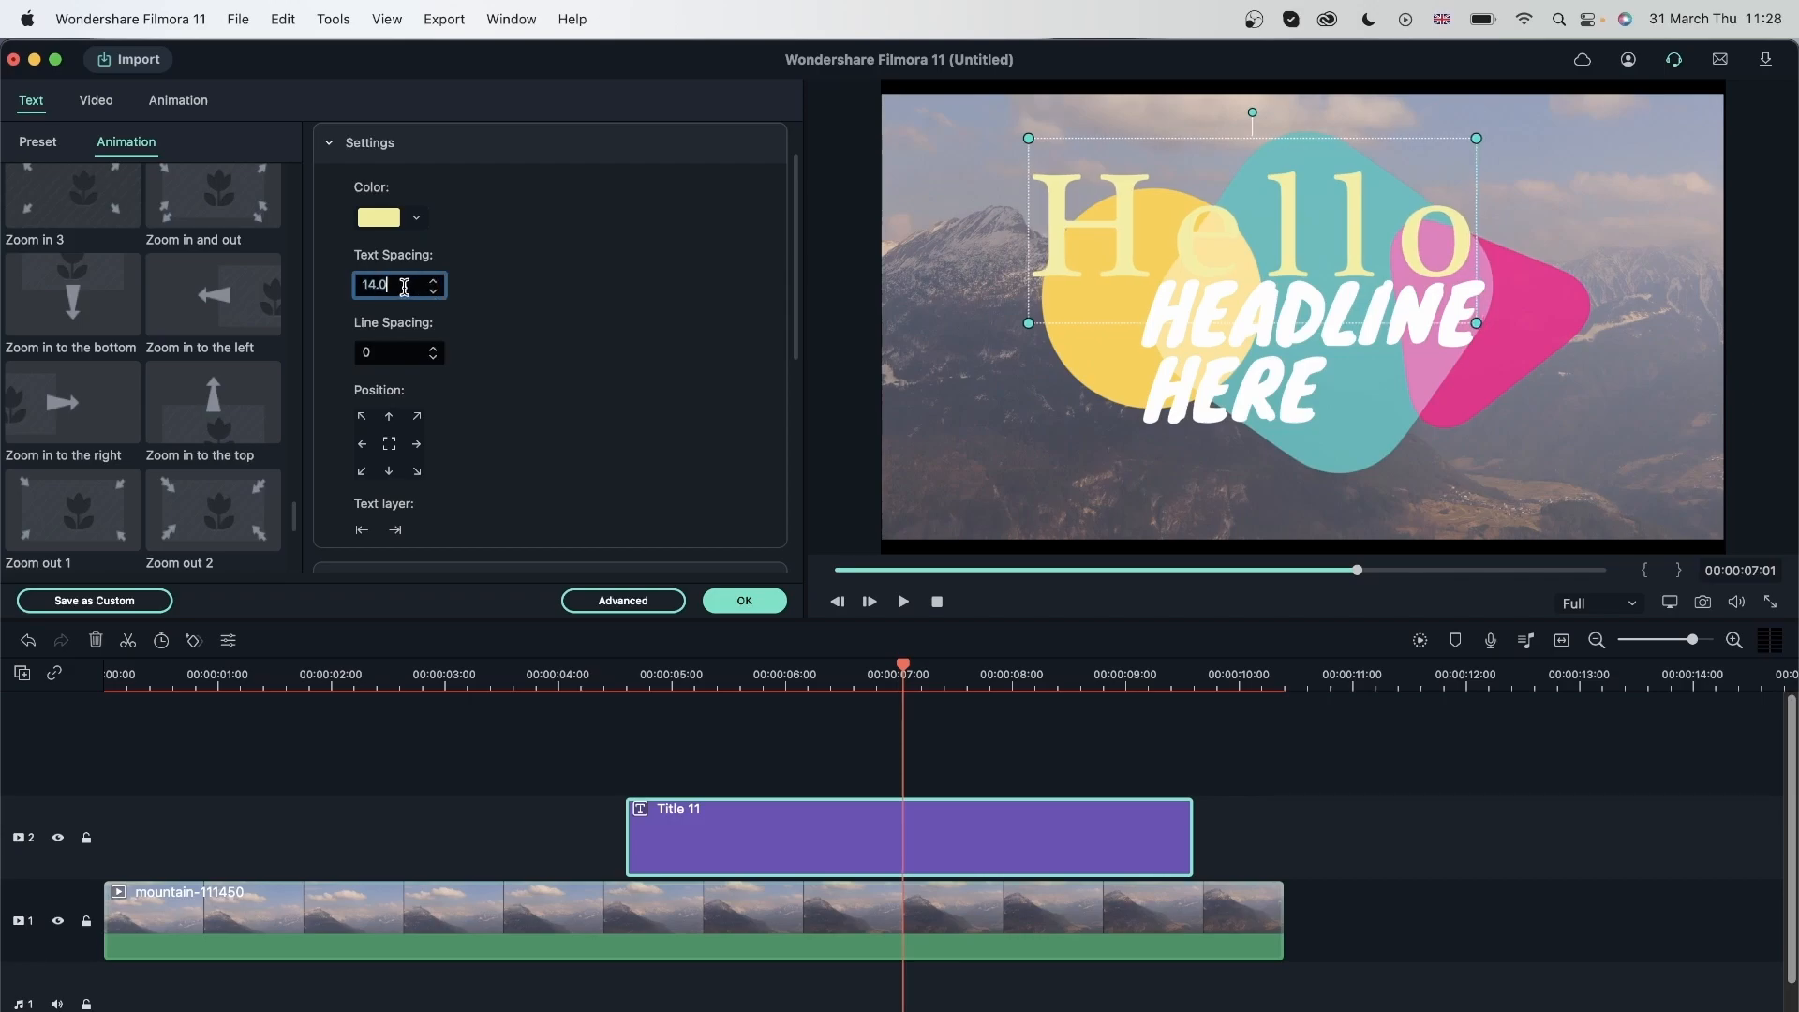
{"action": "left_click_drag", "start_coordinate": [414, 286], "coordinate": [292, 286]}
{"action": "type", "text": "-20"}
{"action": "key", "text": "Return"}
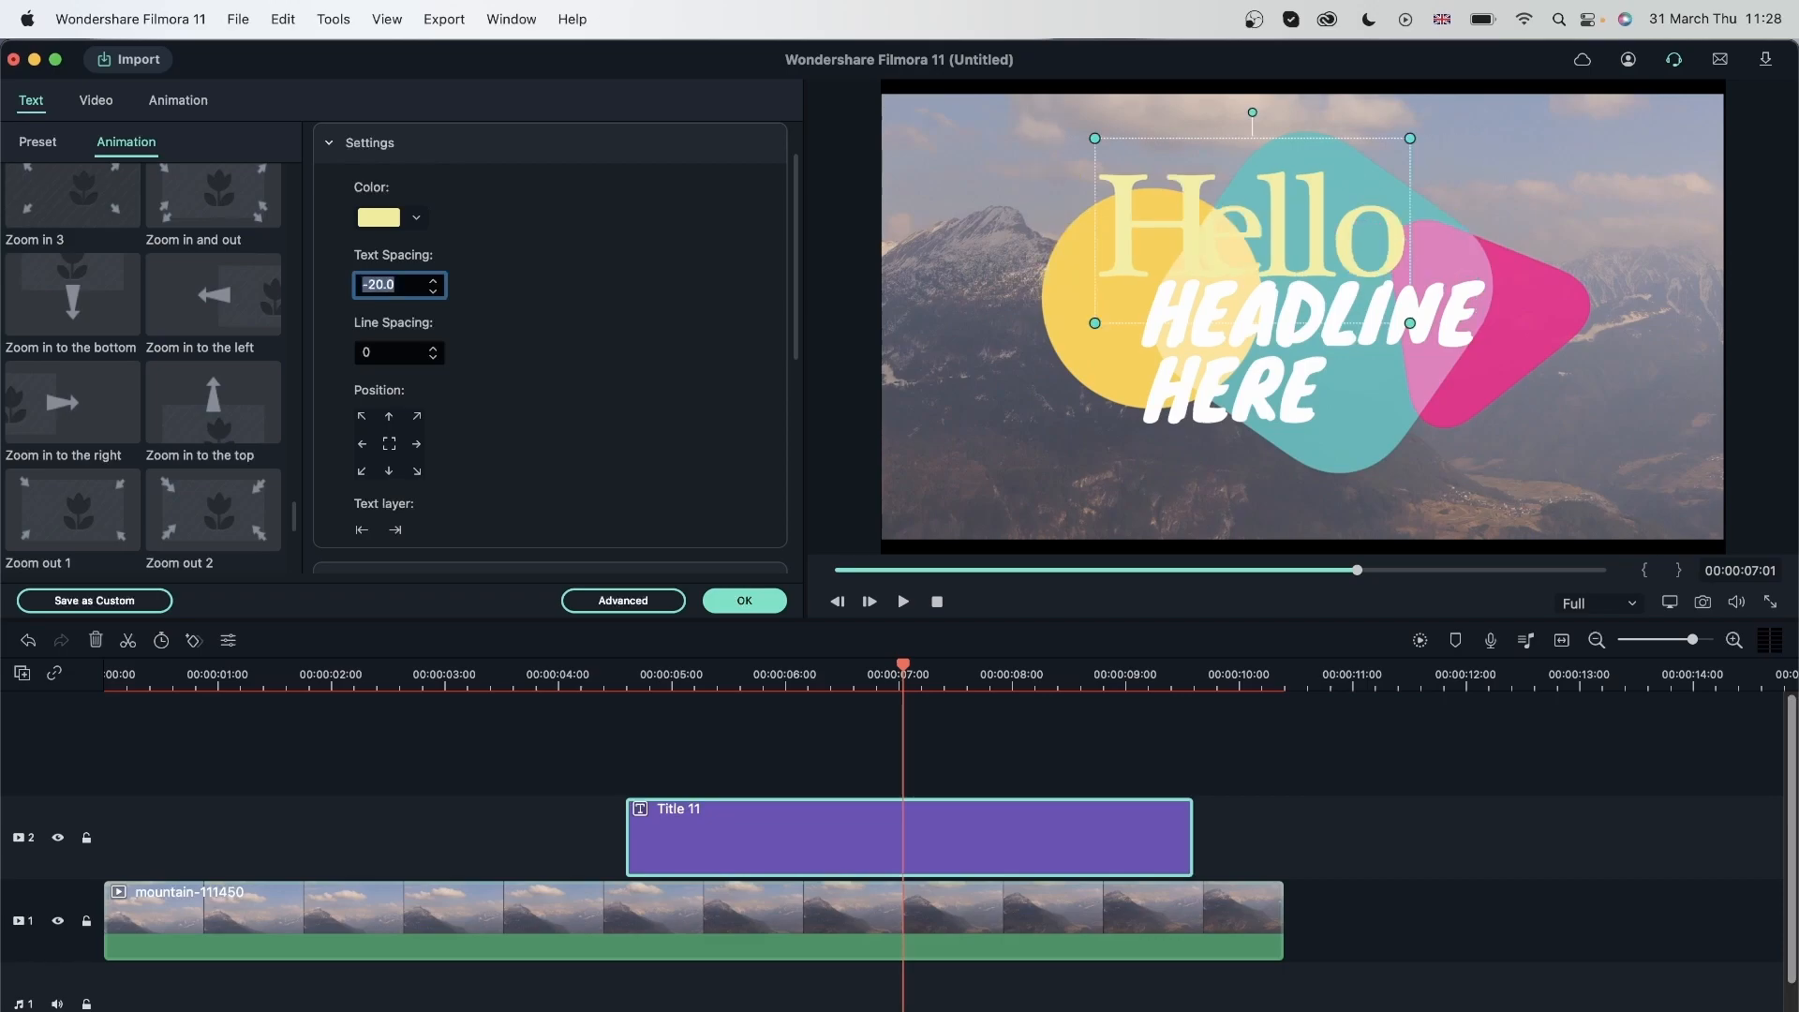
Color the word Hello red on the color wheel, and set its line spacing to 1
{"action": "left_click", "coordinate": [392, 229]}
{"action": "left_click", "coordinate": [576, 400]}
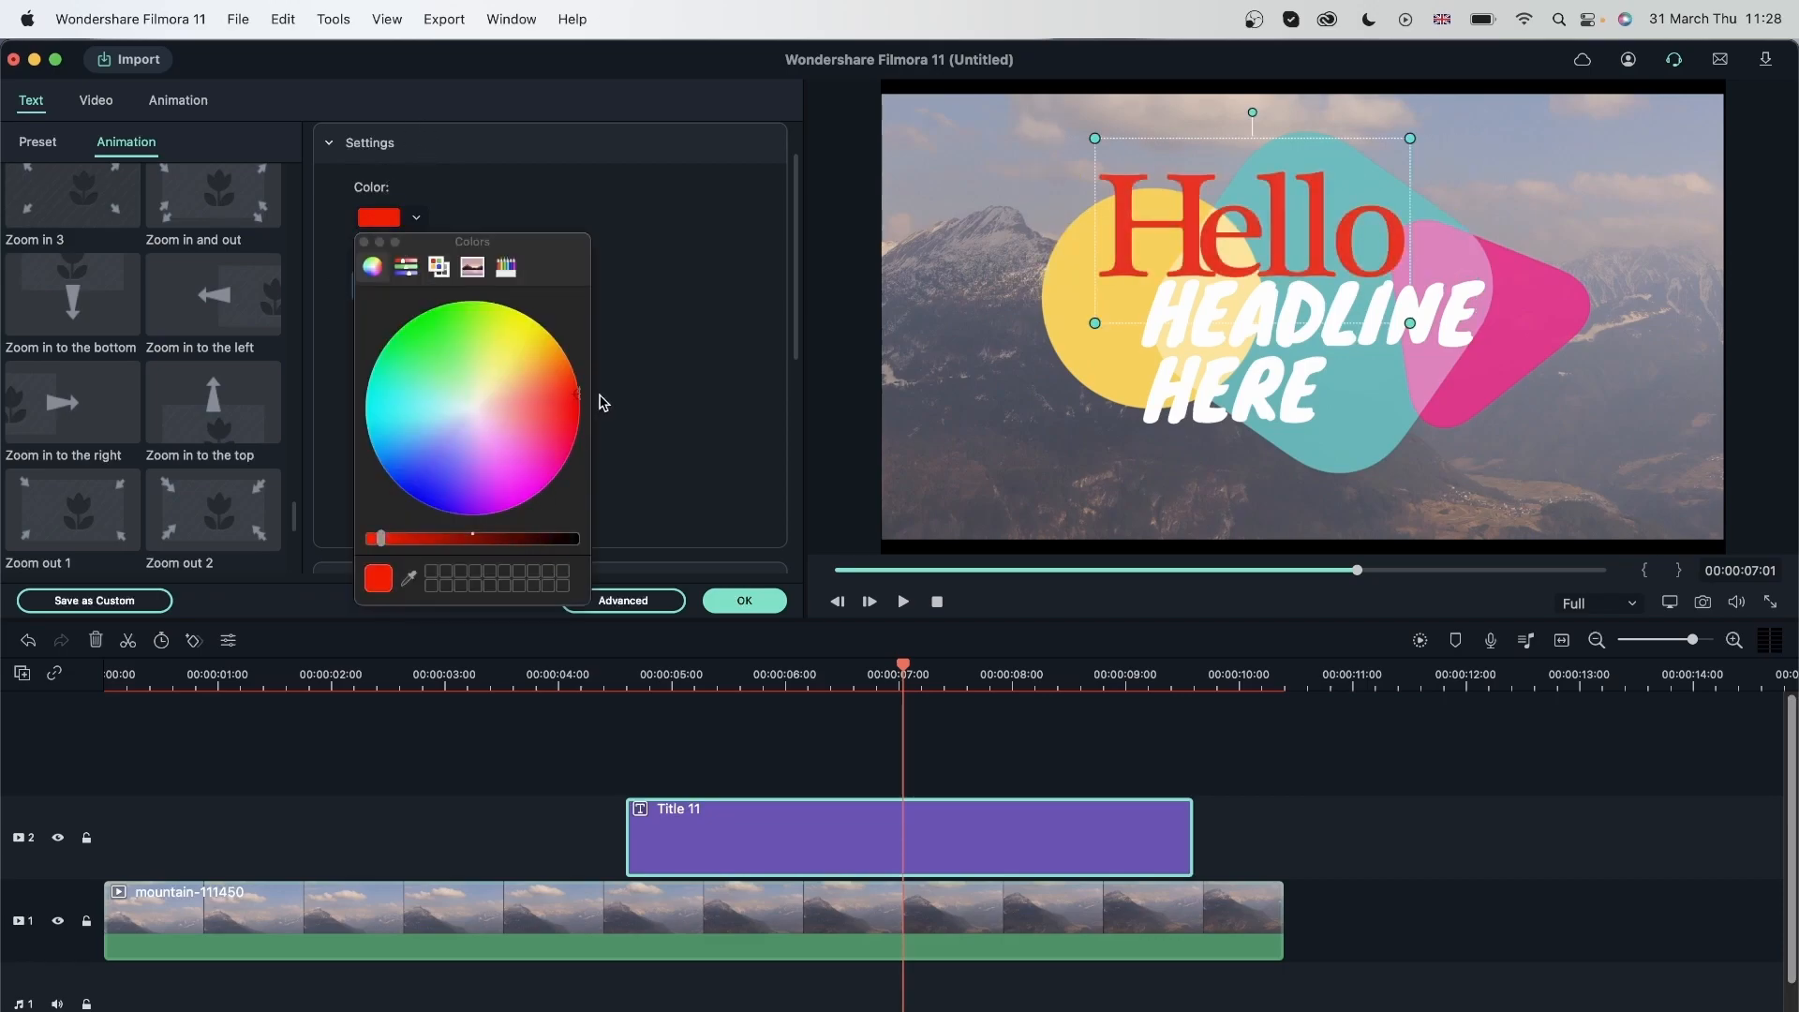
{"action": "scroll", "coordinate": [373, 419], "scroll_direction": "up", "scroll_amount": 2}
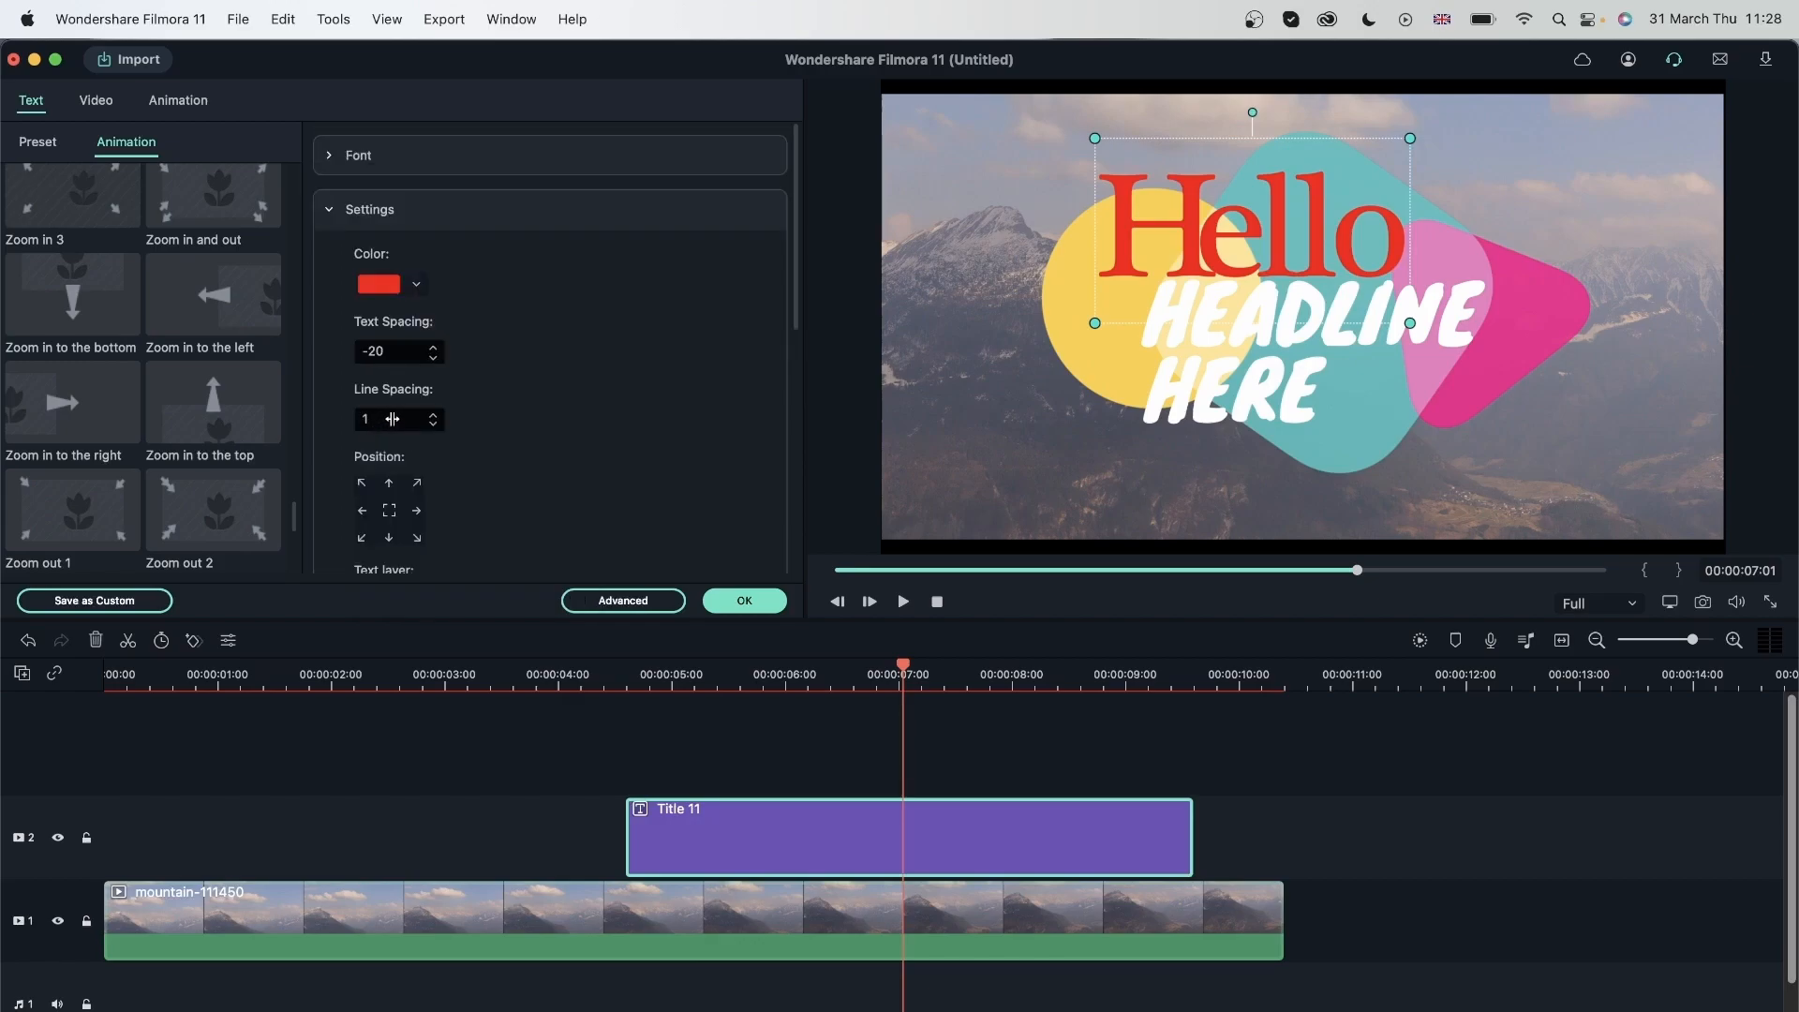
Move the word Hello freehand, try its position presets around the frame, and leave it in the frame's top-left corner
{"action": "left_click_drag", "start_coordinate": [1220, 288], "coordinate": [1207, 217]}
{"action": "scroll", "coordinate": [475, 416], "scroll_direction": "down", "scroll_amount": 3}
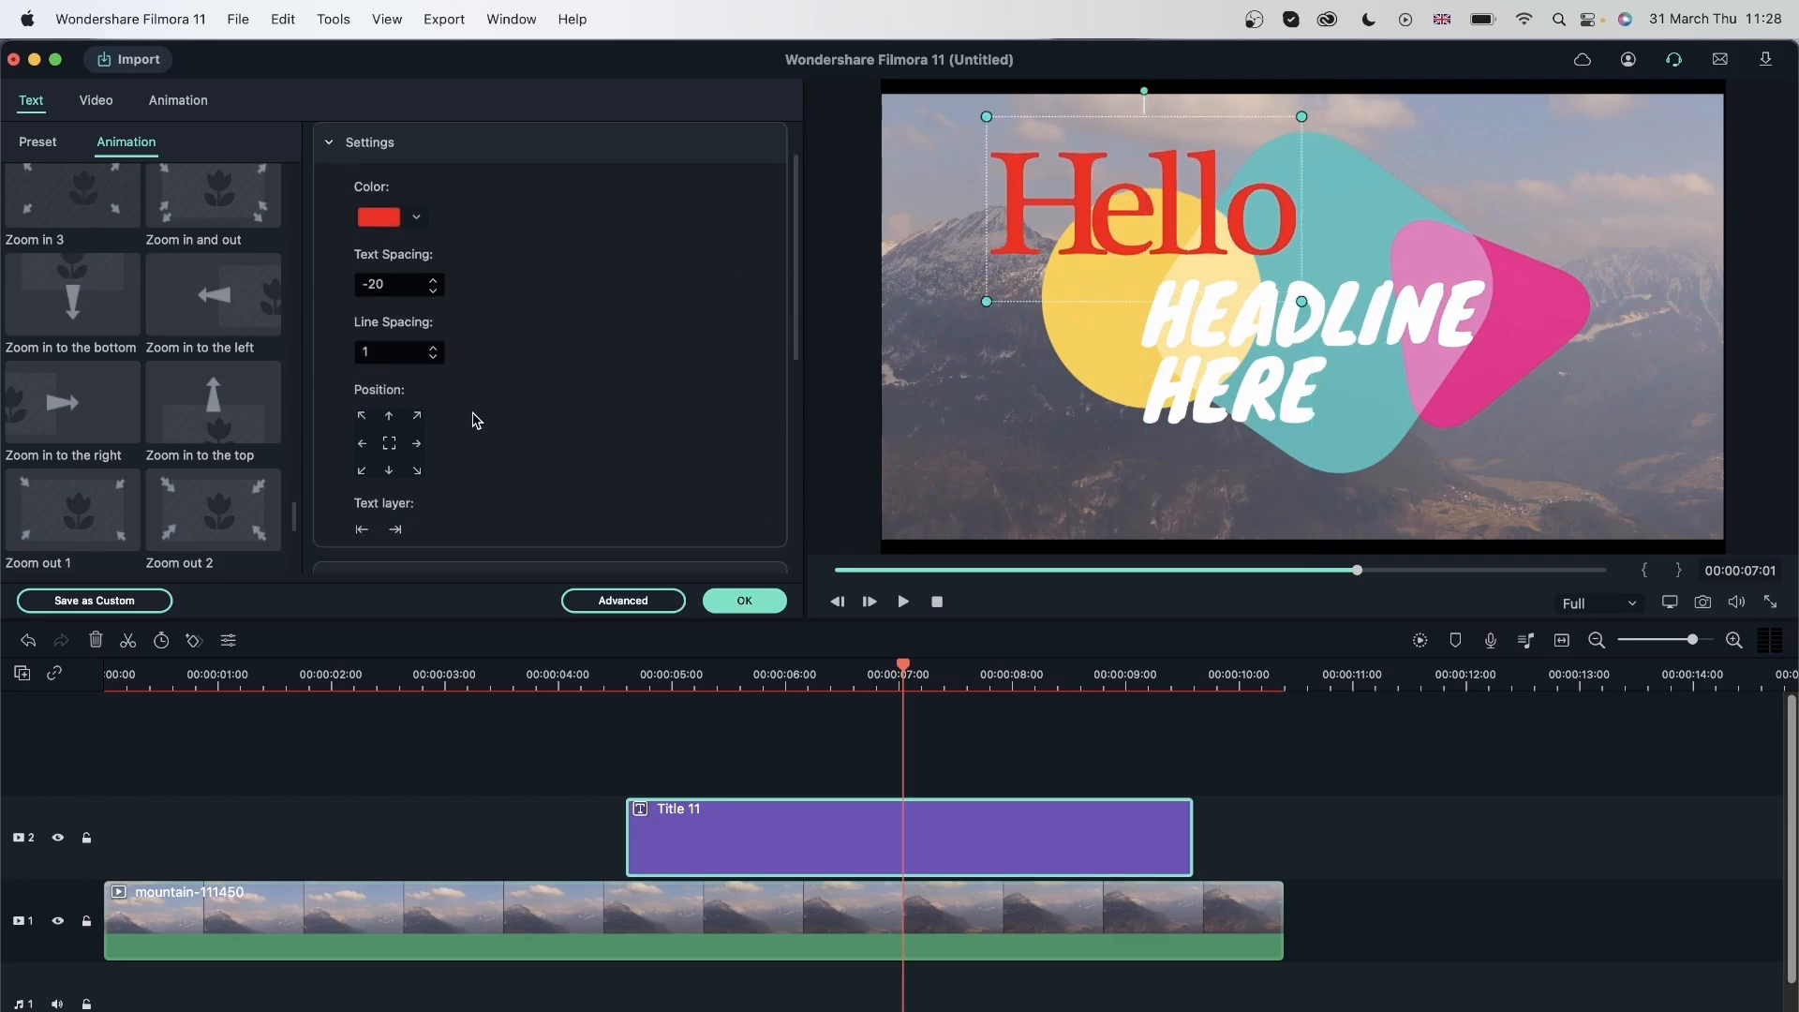
{"action": "left_click", "coordinate": [362, 381]}
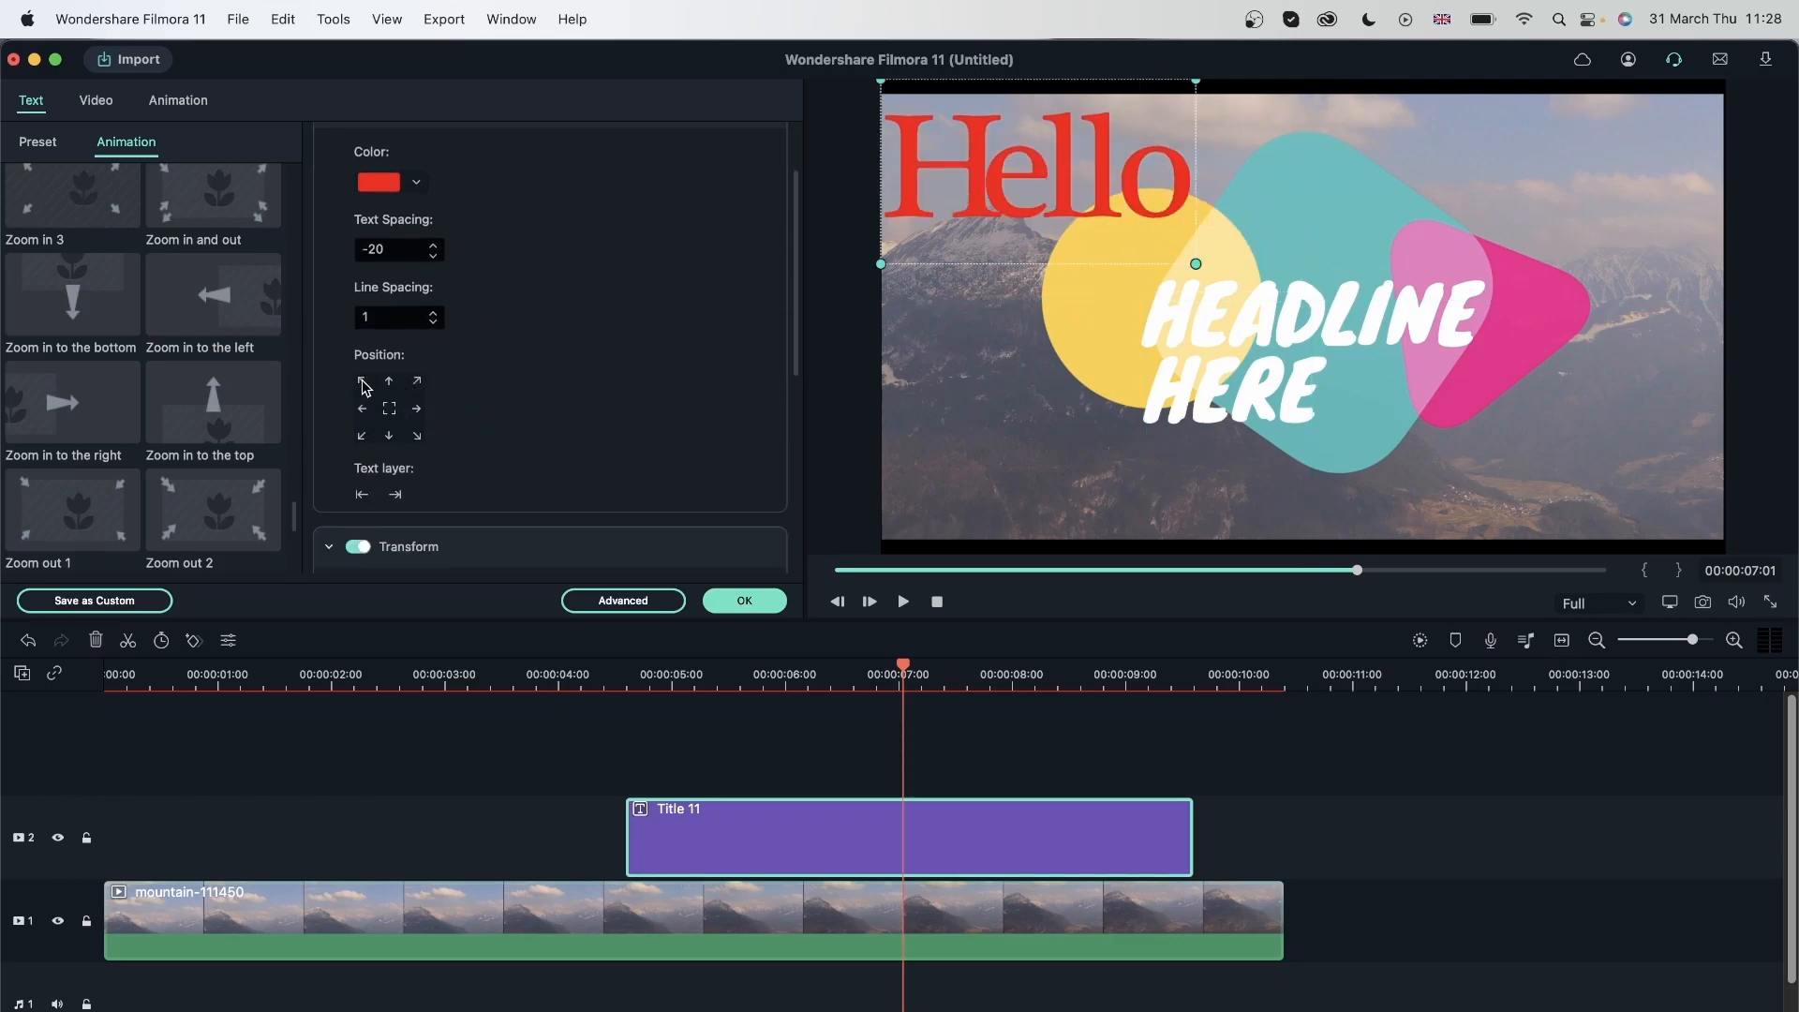
{"action": "left_click", "coordinate": [389, 382]}
{"action": "left_click", "coordinate": [417, 381]}
{"action": "left_click", "coordinate": [416, 410]}
{"action": "left_click", "coordinate": [417, 436]}
{"action": "left_click", "coordinate": [389, 437]}
{"action": "left_click", "coordinate": [362, 437]}
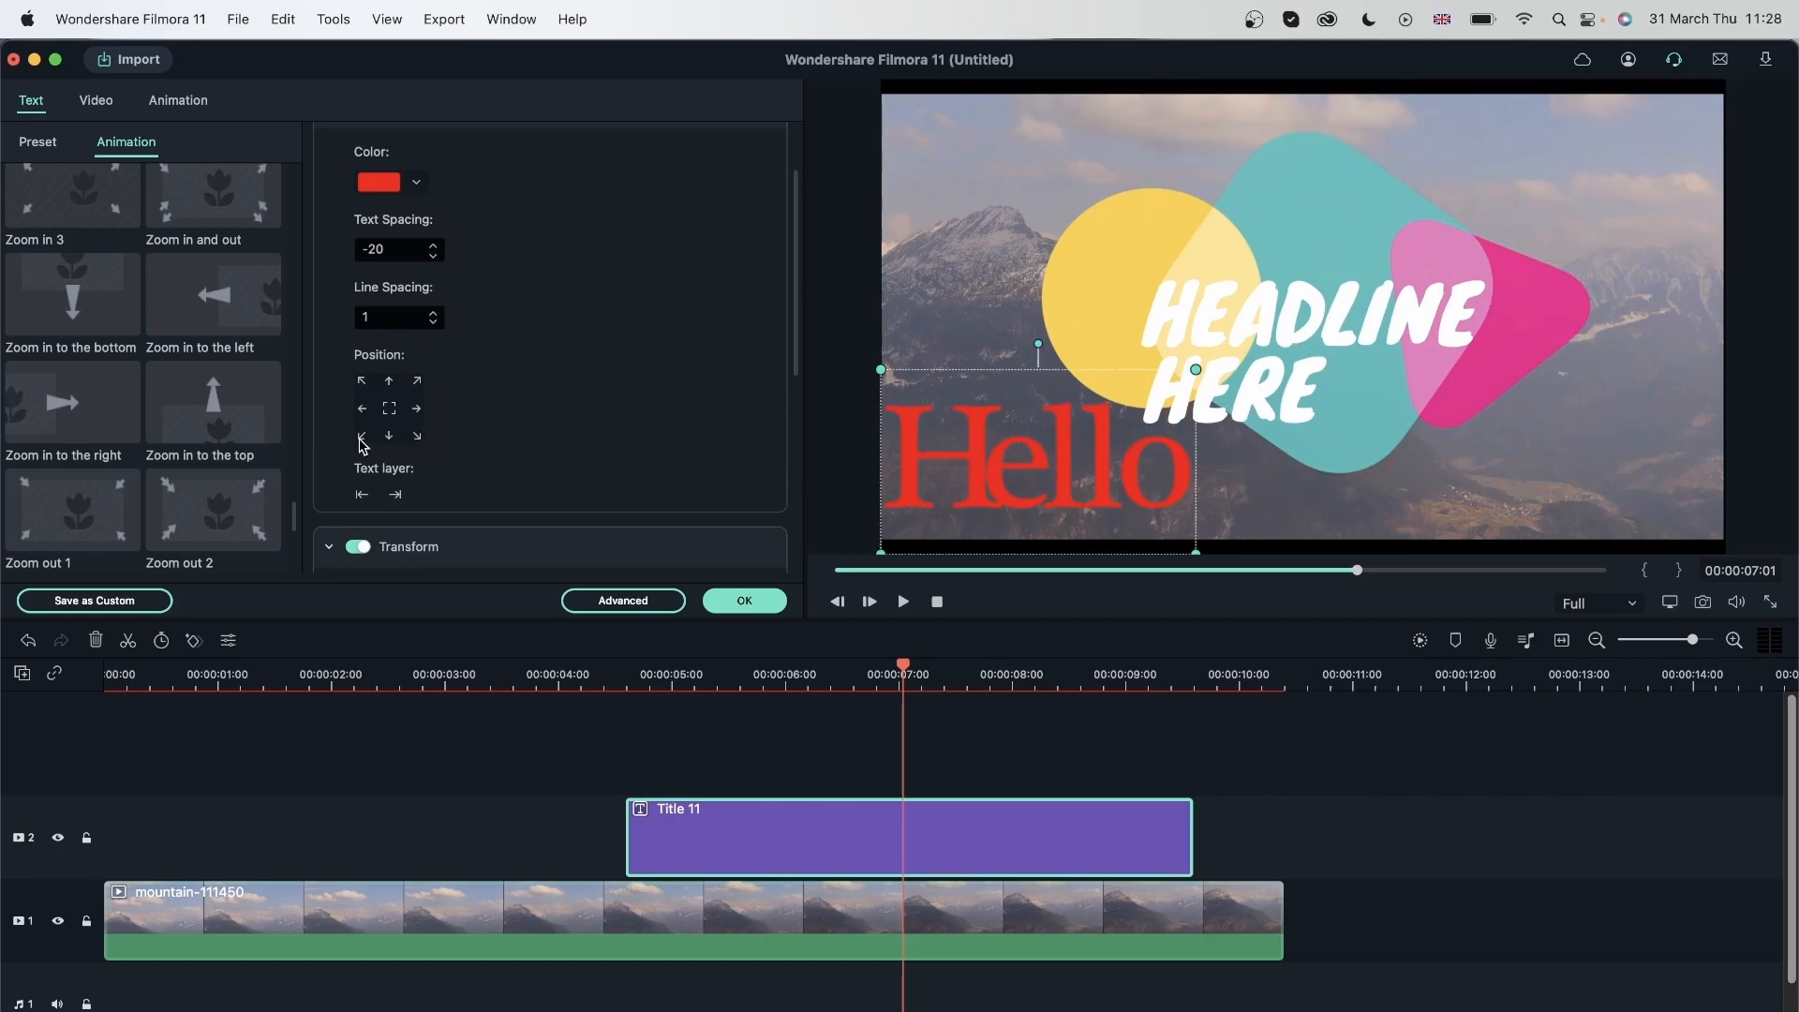
{"action": "left_click", "coordinate": [363, 409]}
{"action": "left_click", "coordinate": [388, 410]}
Cycle back and forth through the title's text layers, ending on the word HERE
{"action": "left_click", "coordinate": [363, 495]}
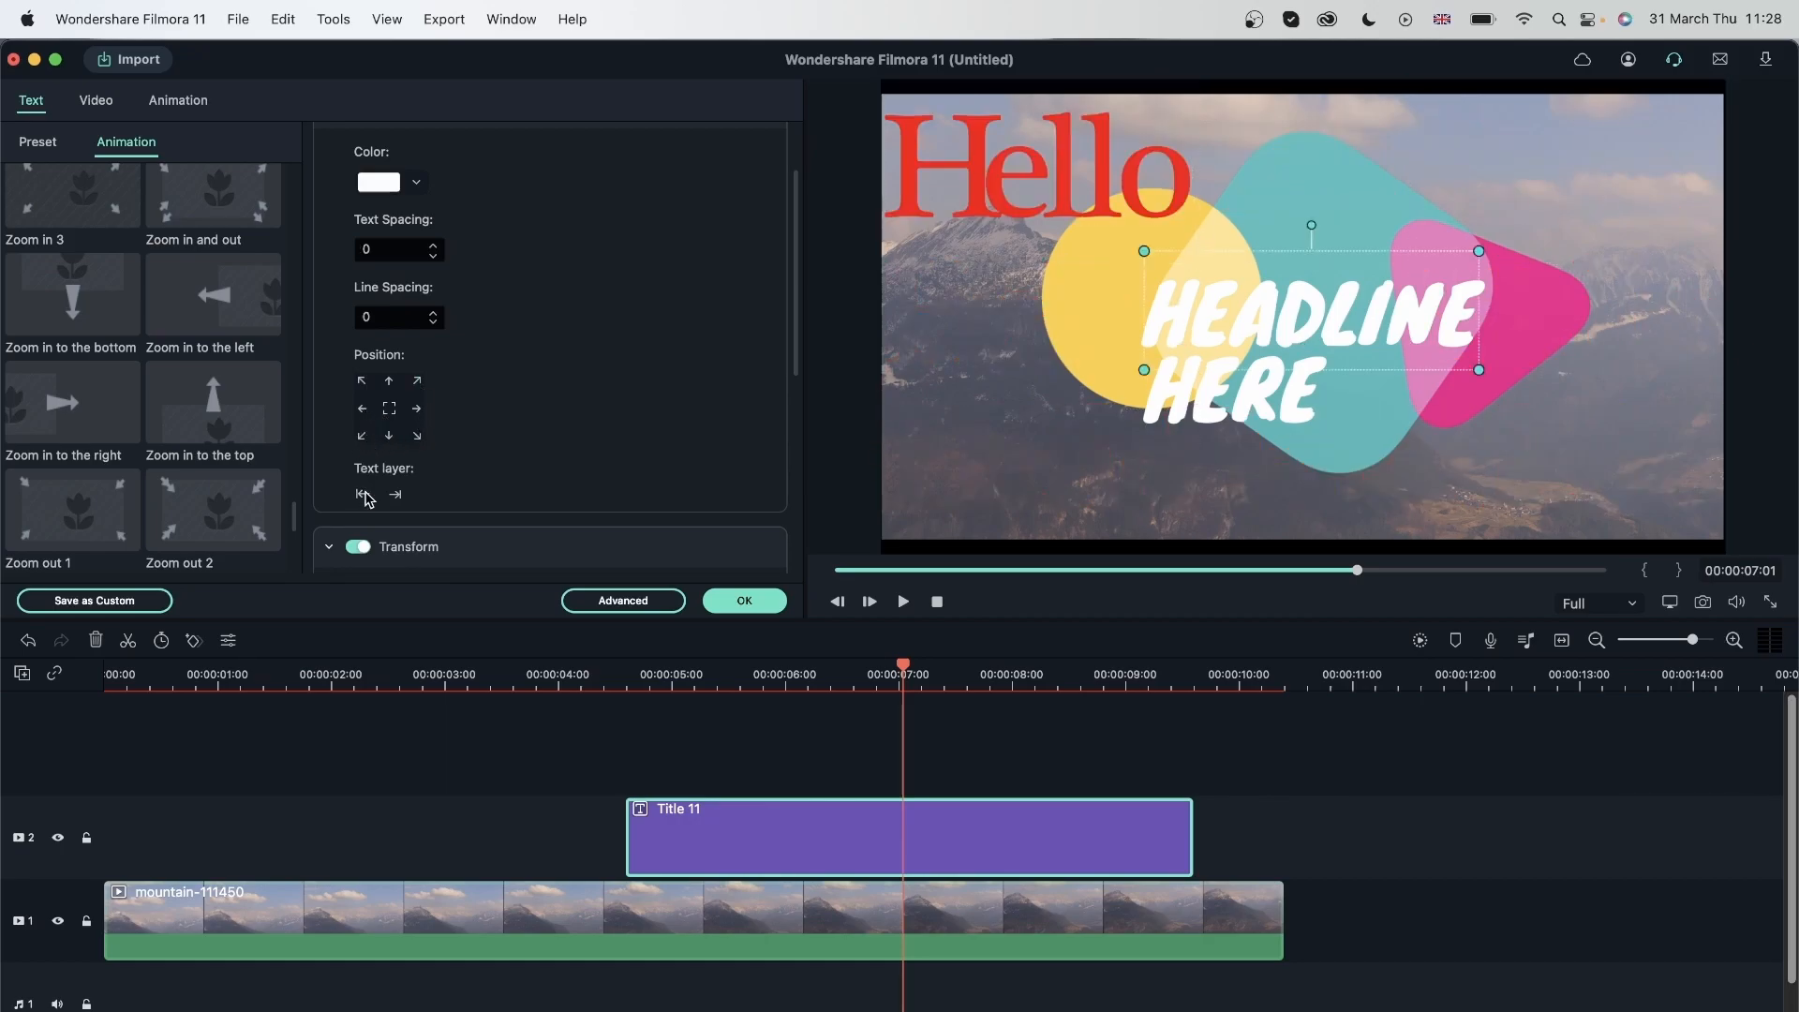
{"action": "left_click", "coordinate": [397, 497]}
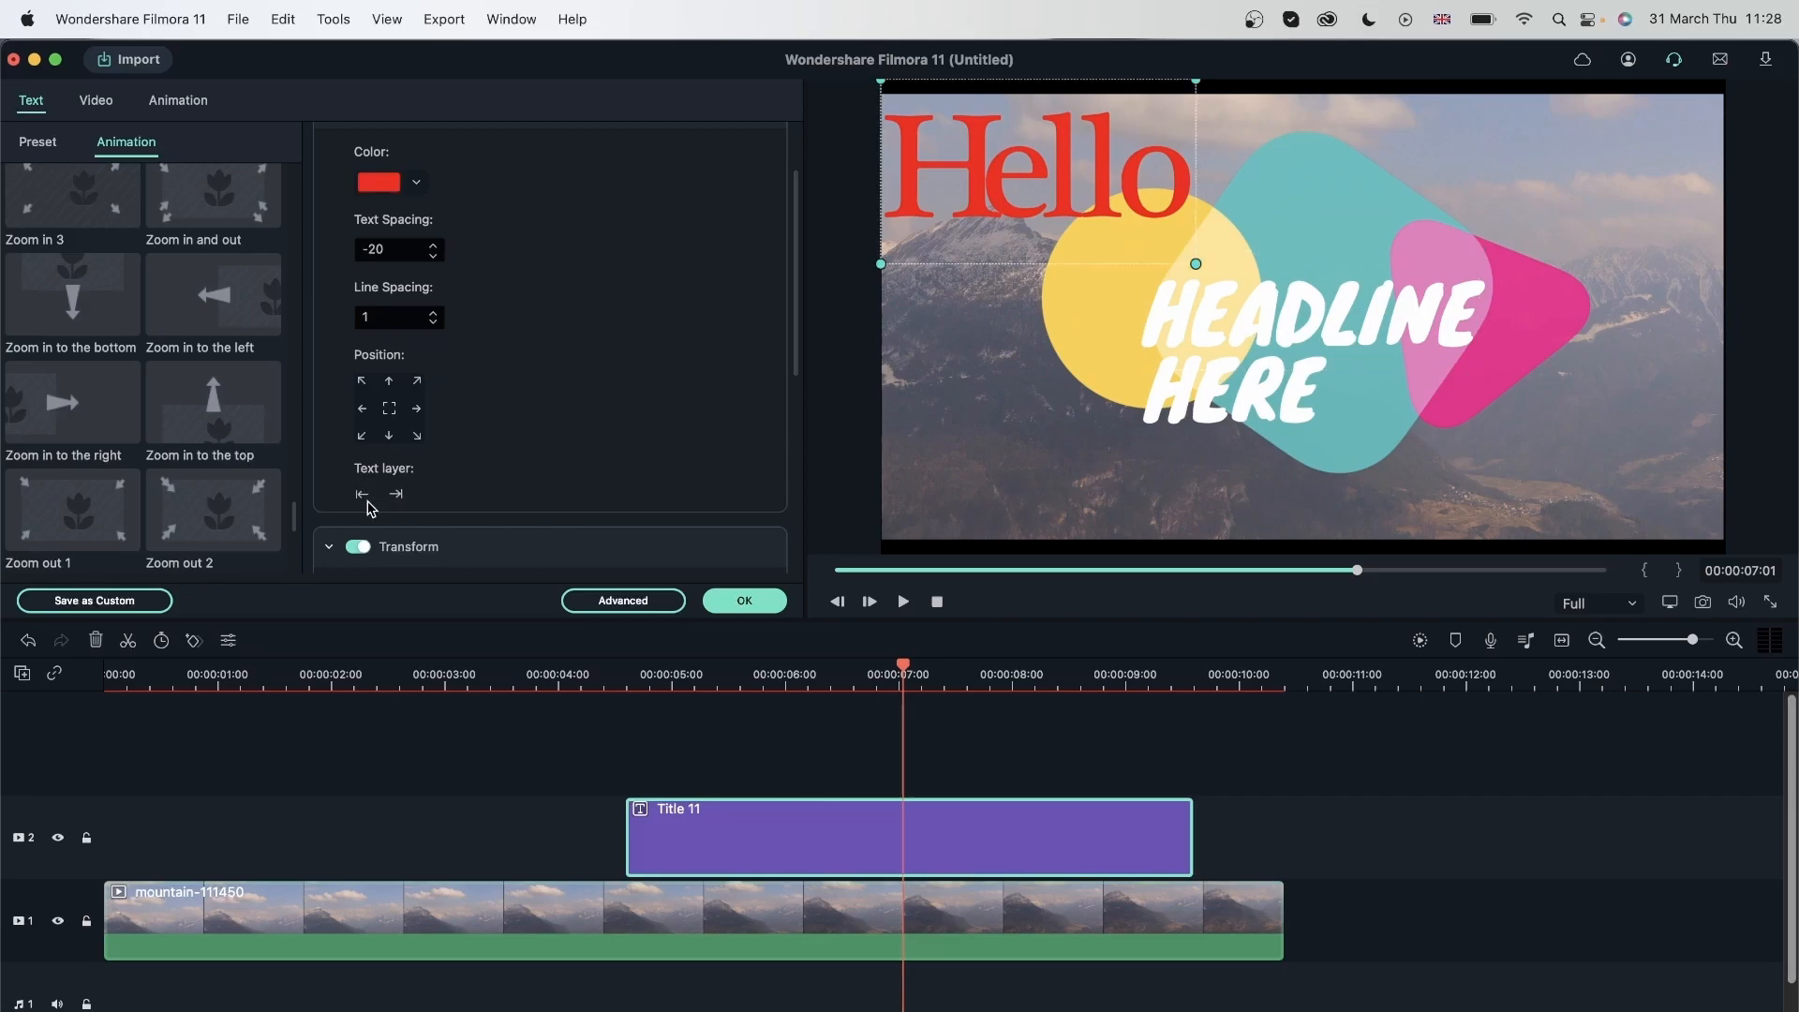
{"action": "left_click", "coordinate": [363, 495]}
{"action": "left_click", "coordinate": [396, 496]}
{"action": "left_click", "coordinate": [396, 496]}
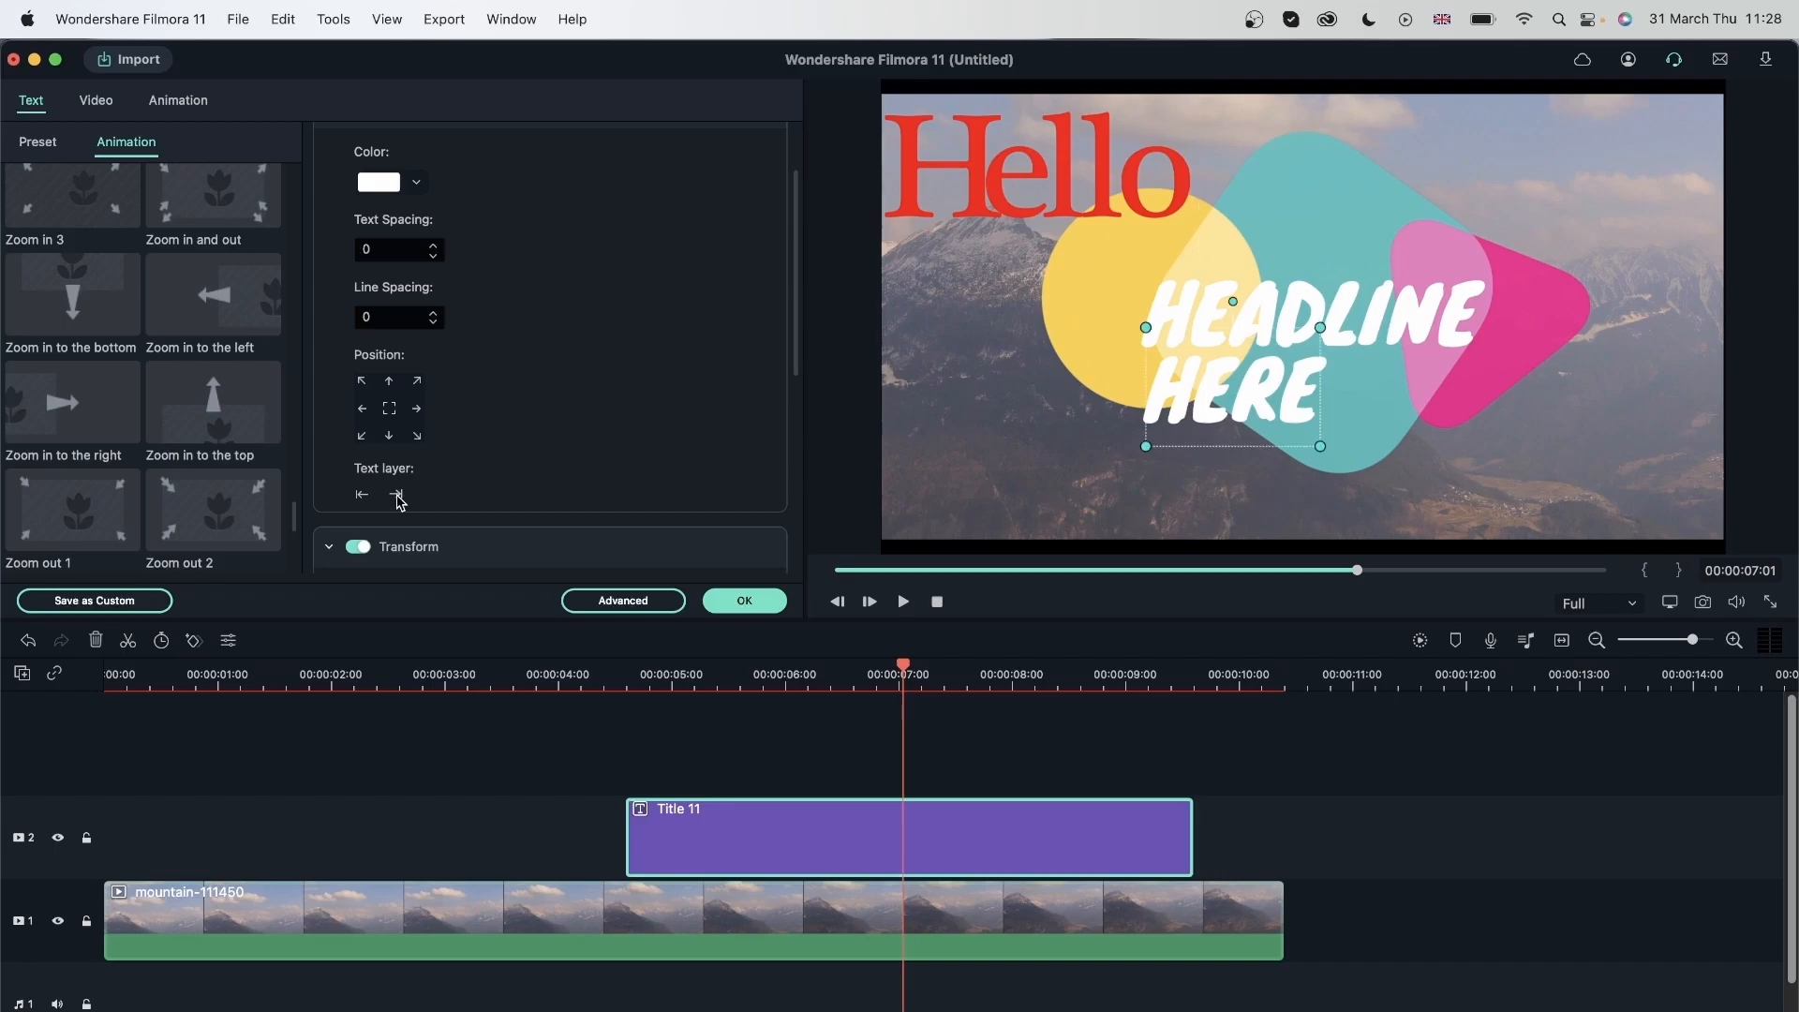
{"action": "left_click", "coordinate": [396, 497]}
{"action": "left_click", "coordinate": [396, 496]}
{"action": "left_click", "coordinate": [397, 496]}
{"action": "left_click", "coordinate": [397, 496]}
{"action": "left_click", "coordinate": [397, 496]}
Collapse the Settings section, and set the word HERE to a rotation of 360° and a scale of 17%
{"action": "scroll", "coordinate": [494, 426], "scroll_direction": "down", "scroll_amount": 3}
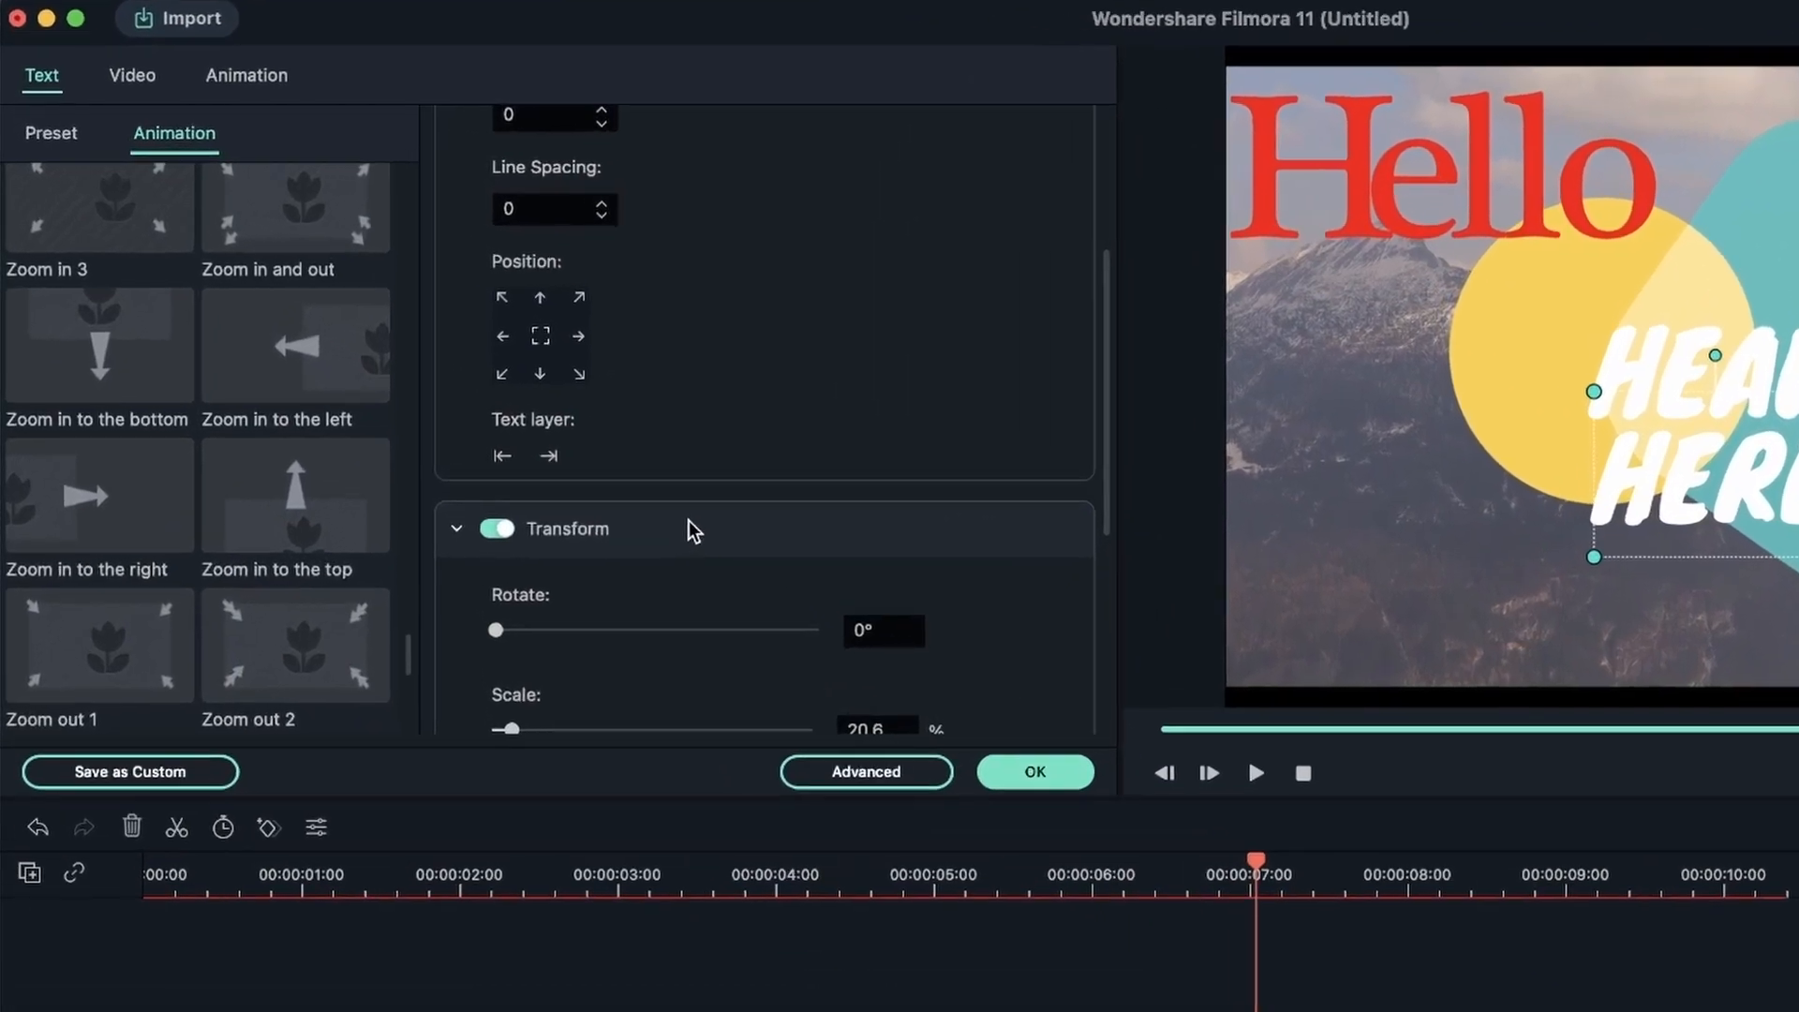
{"action": "scroll", "coordinate": [691, 496], "scroll_direction": "up", "scroll_amount": 4}
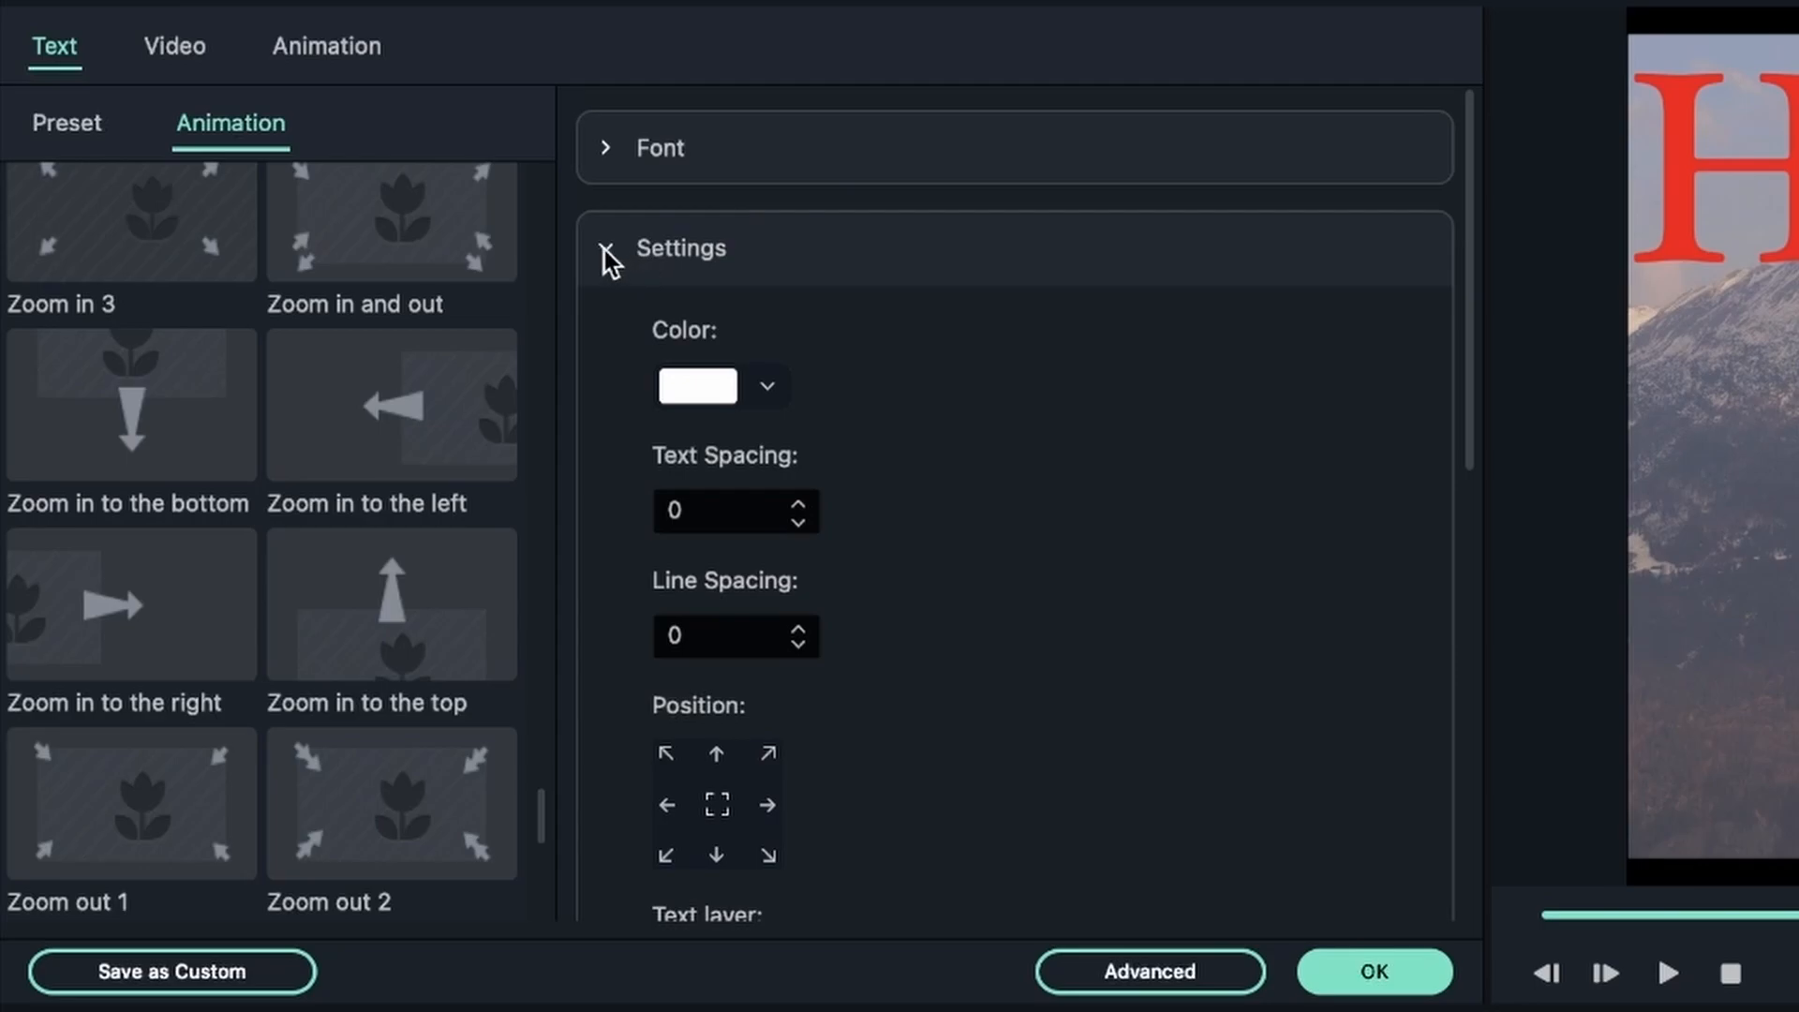
{"action": "left_click", "coordinate": [606, 251]}
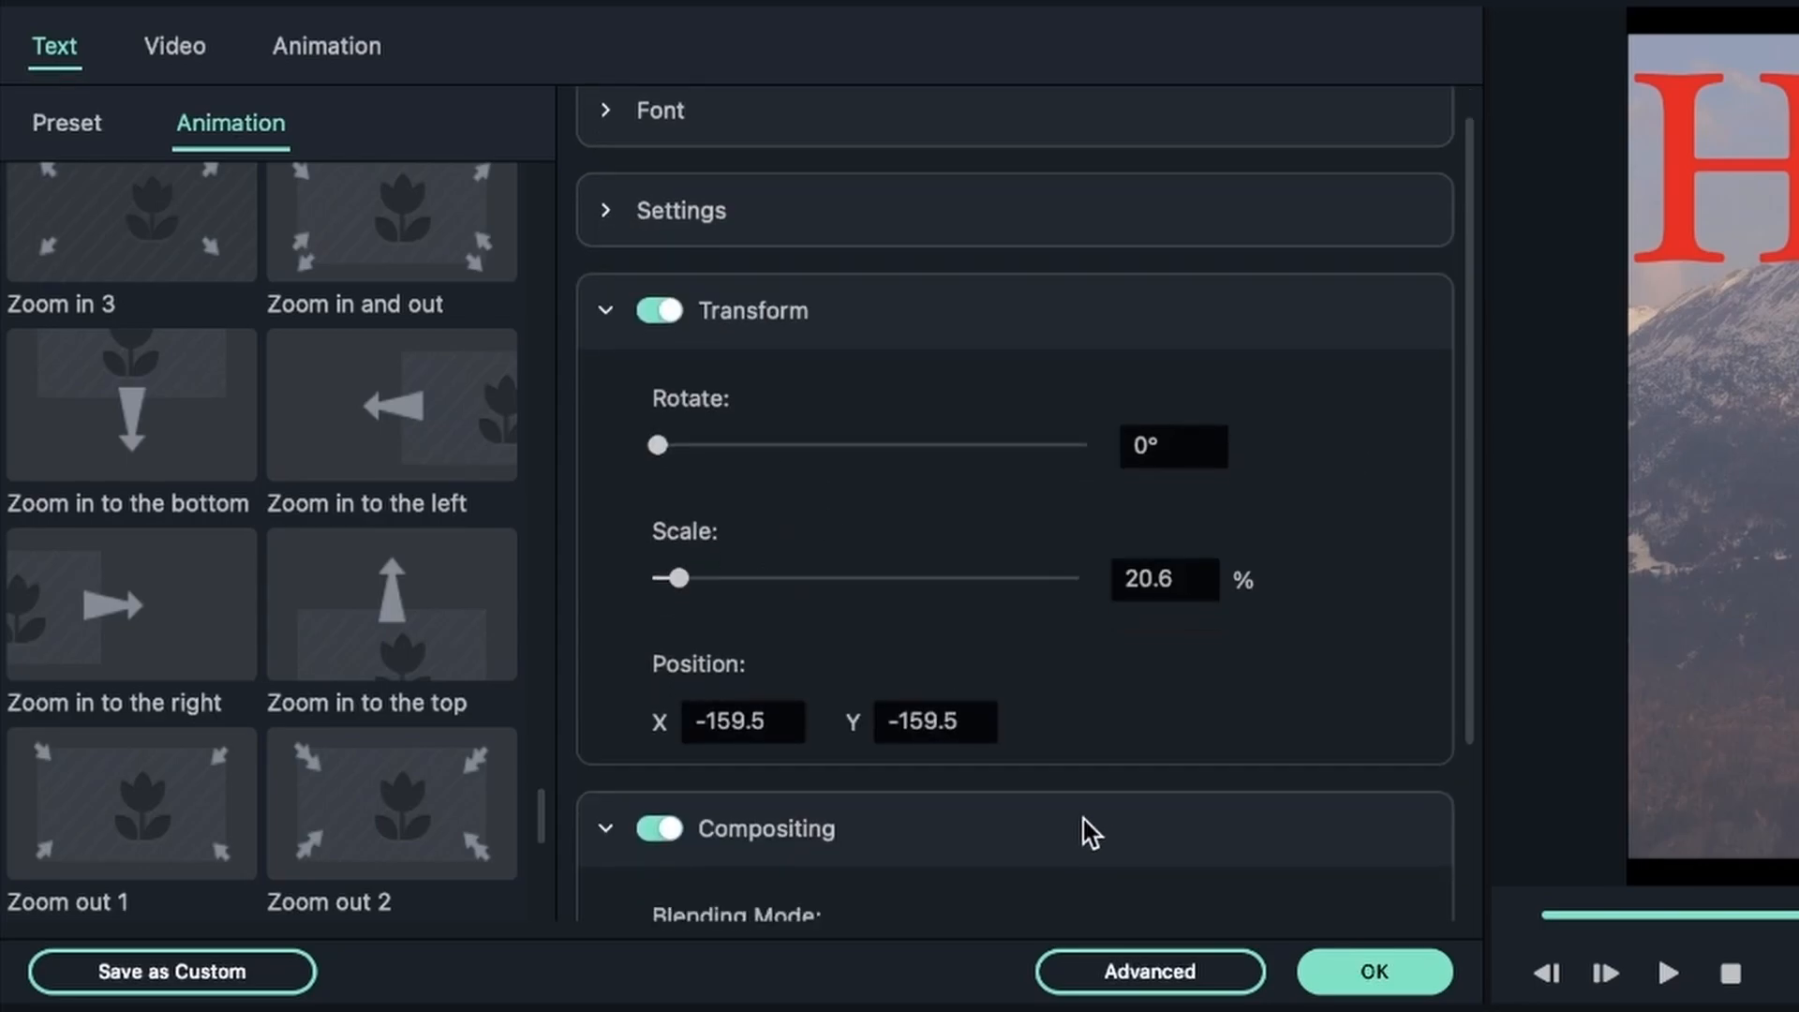
{"action": "scroll", "coordinate": [1031, 769], "scroll_direction": "down", "scroll_amount": 1}
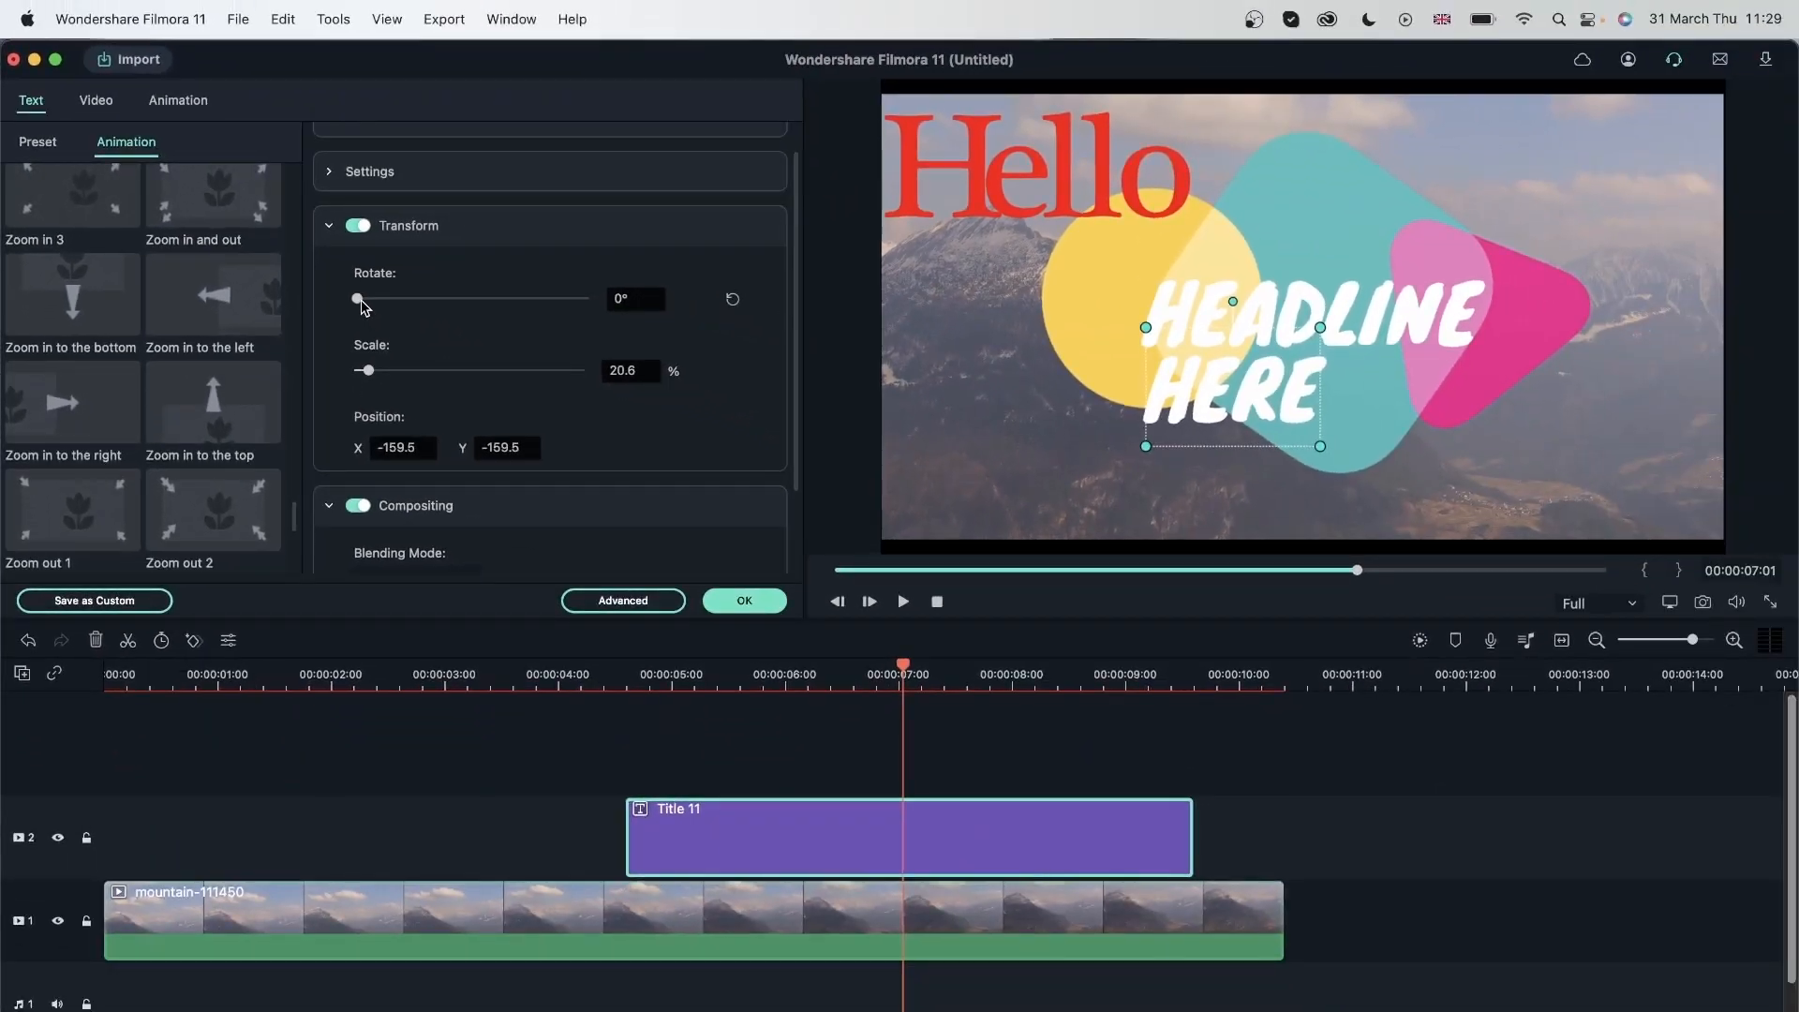
{"action": "left_click_drag", "start_coordinate": [359, 299], "coordinate": [586, 299]}
{"action": "mouse_move", "coordinate": [370, 372]}
{"action": "left_mouse_down"}
{"action": "mouse_move", "coordinate": [498, 371]}
{"action": "mouse_move", "coordinate": [367, 372]}
{"action": "left_mouse_up"}
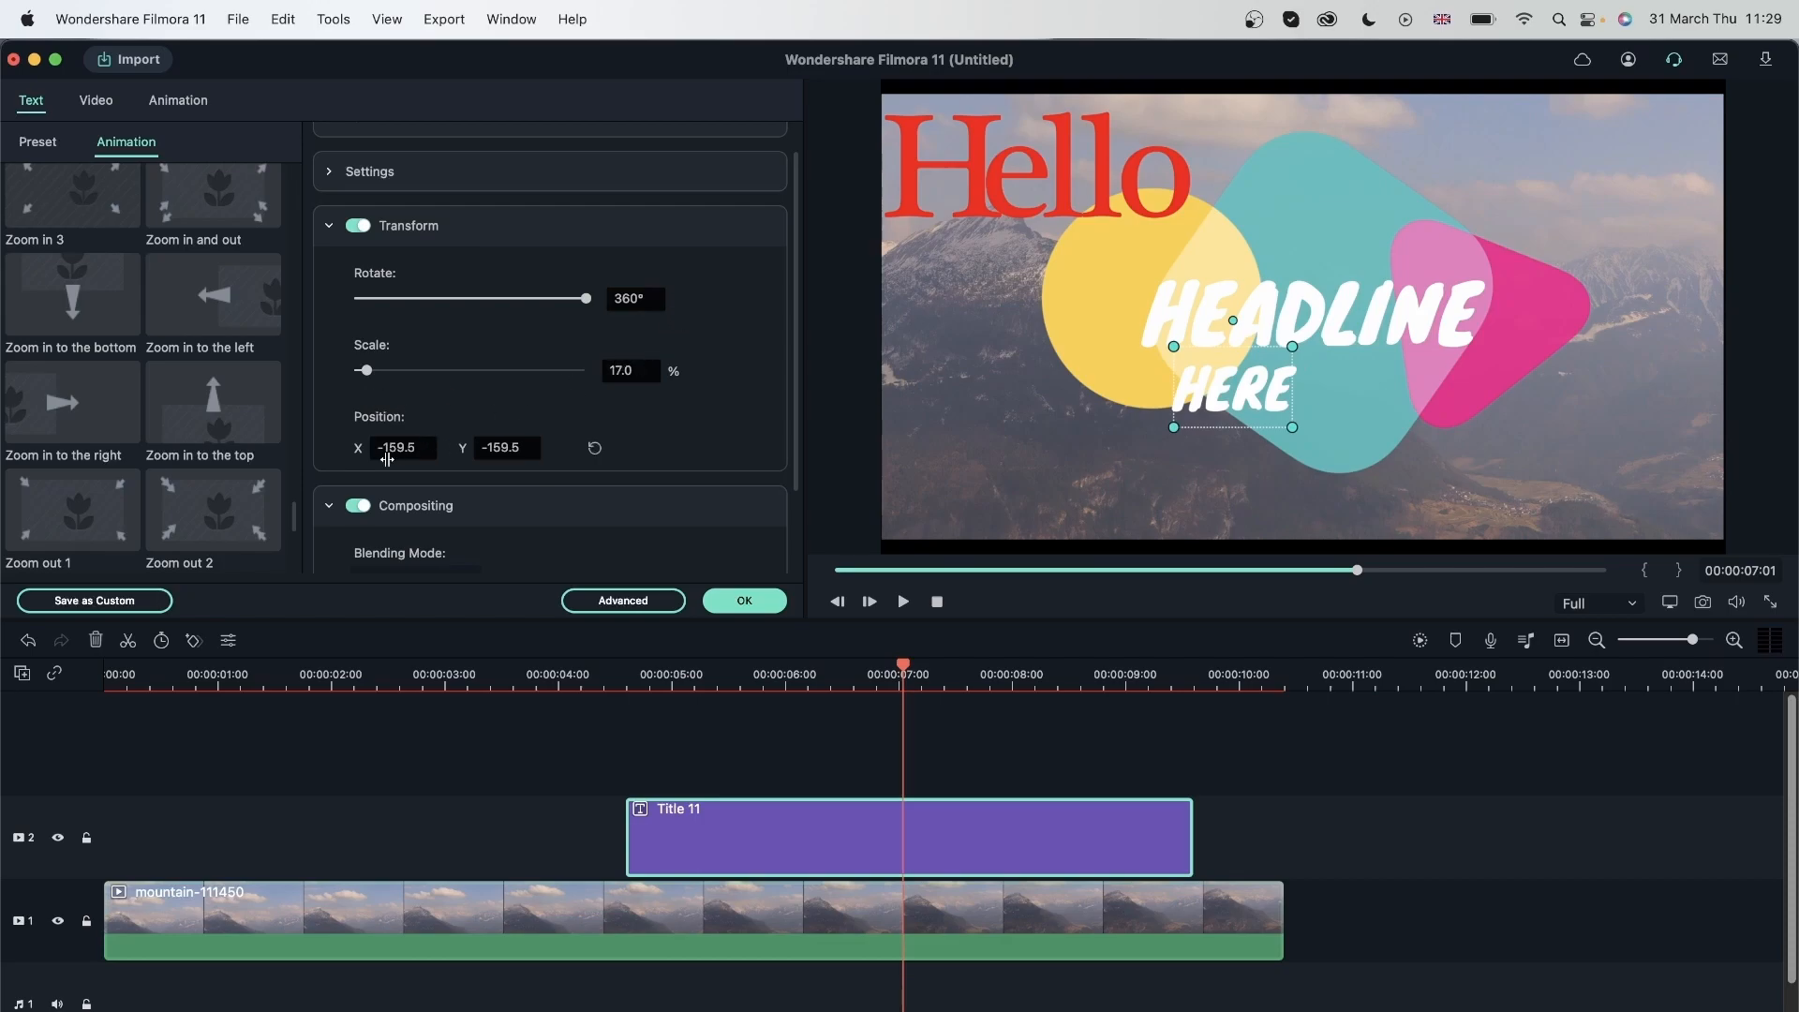
Try another X position for the word HERE, reset its position, scale and rotation, and collapse the Transform and Compositing sections
{"action": "left_click_drag", "start_coordinate": [372, 449], "coordinate": [455, 445]}
{"action": "left_click", "coordinate": [594, 448]}
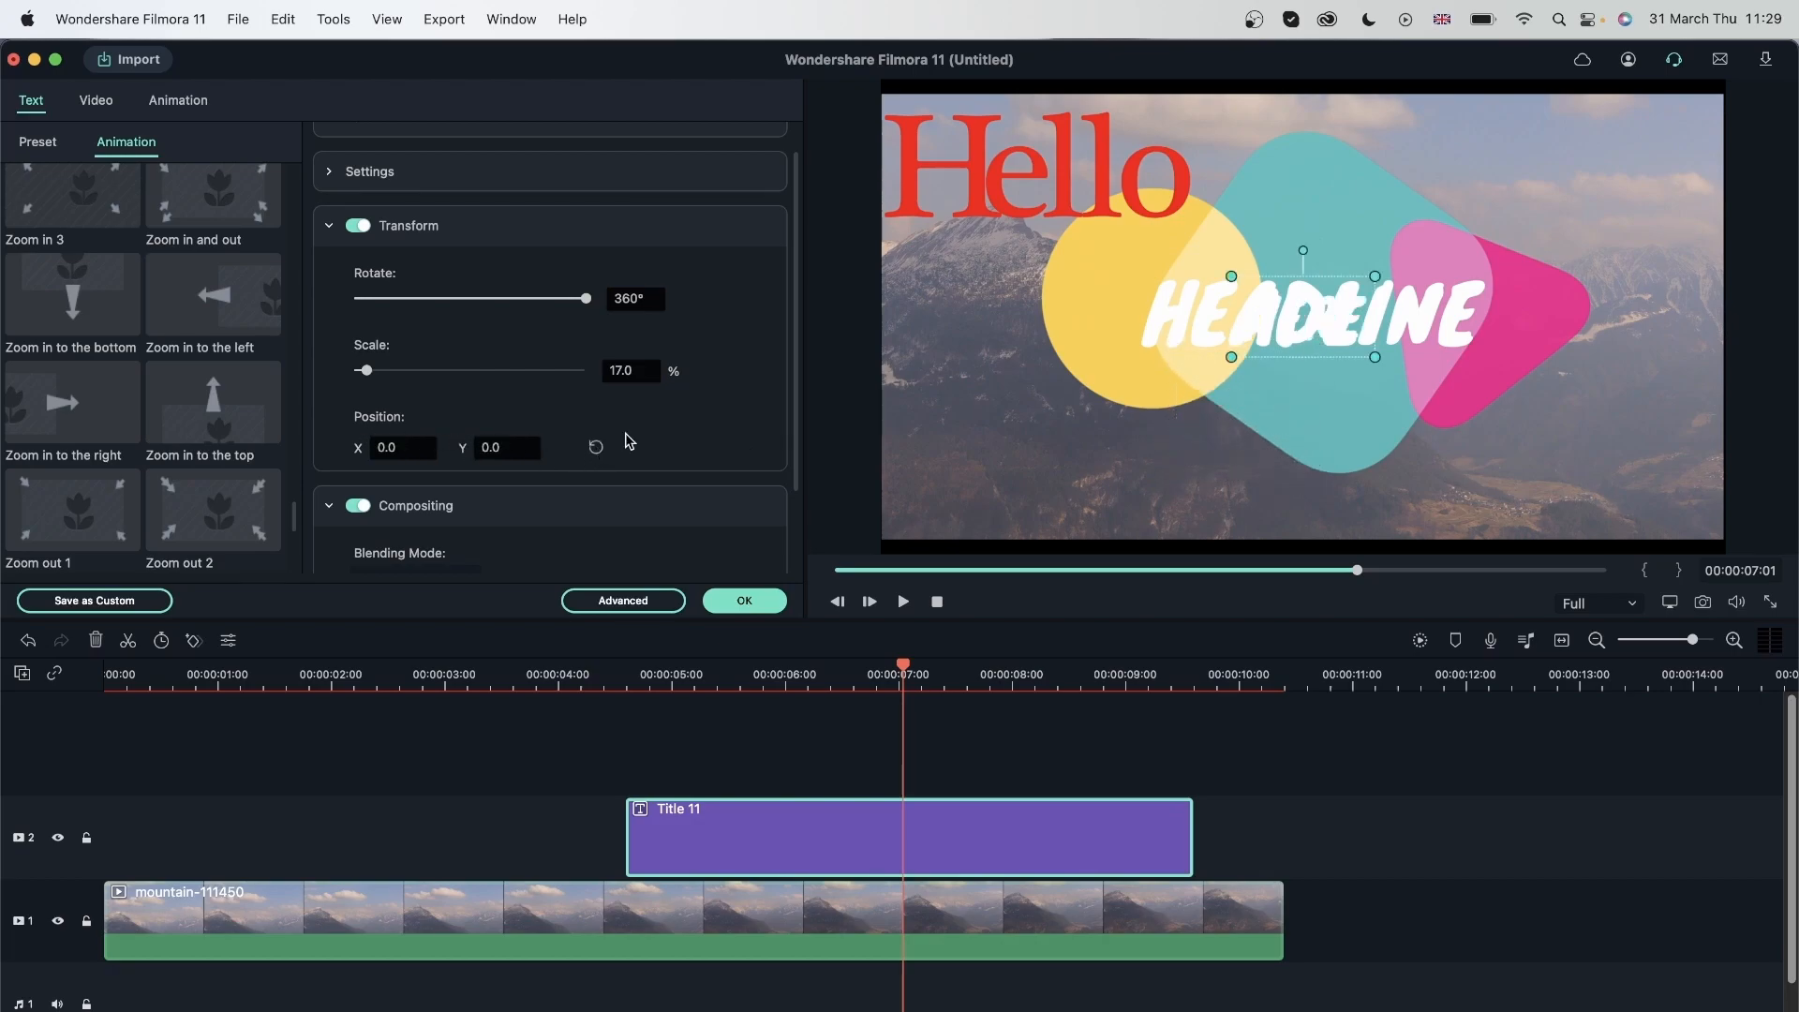
{"action": "left_click", "coordinate": [731, 373]}
{"action": "left_click", "coordinate": [732, 298]}
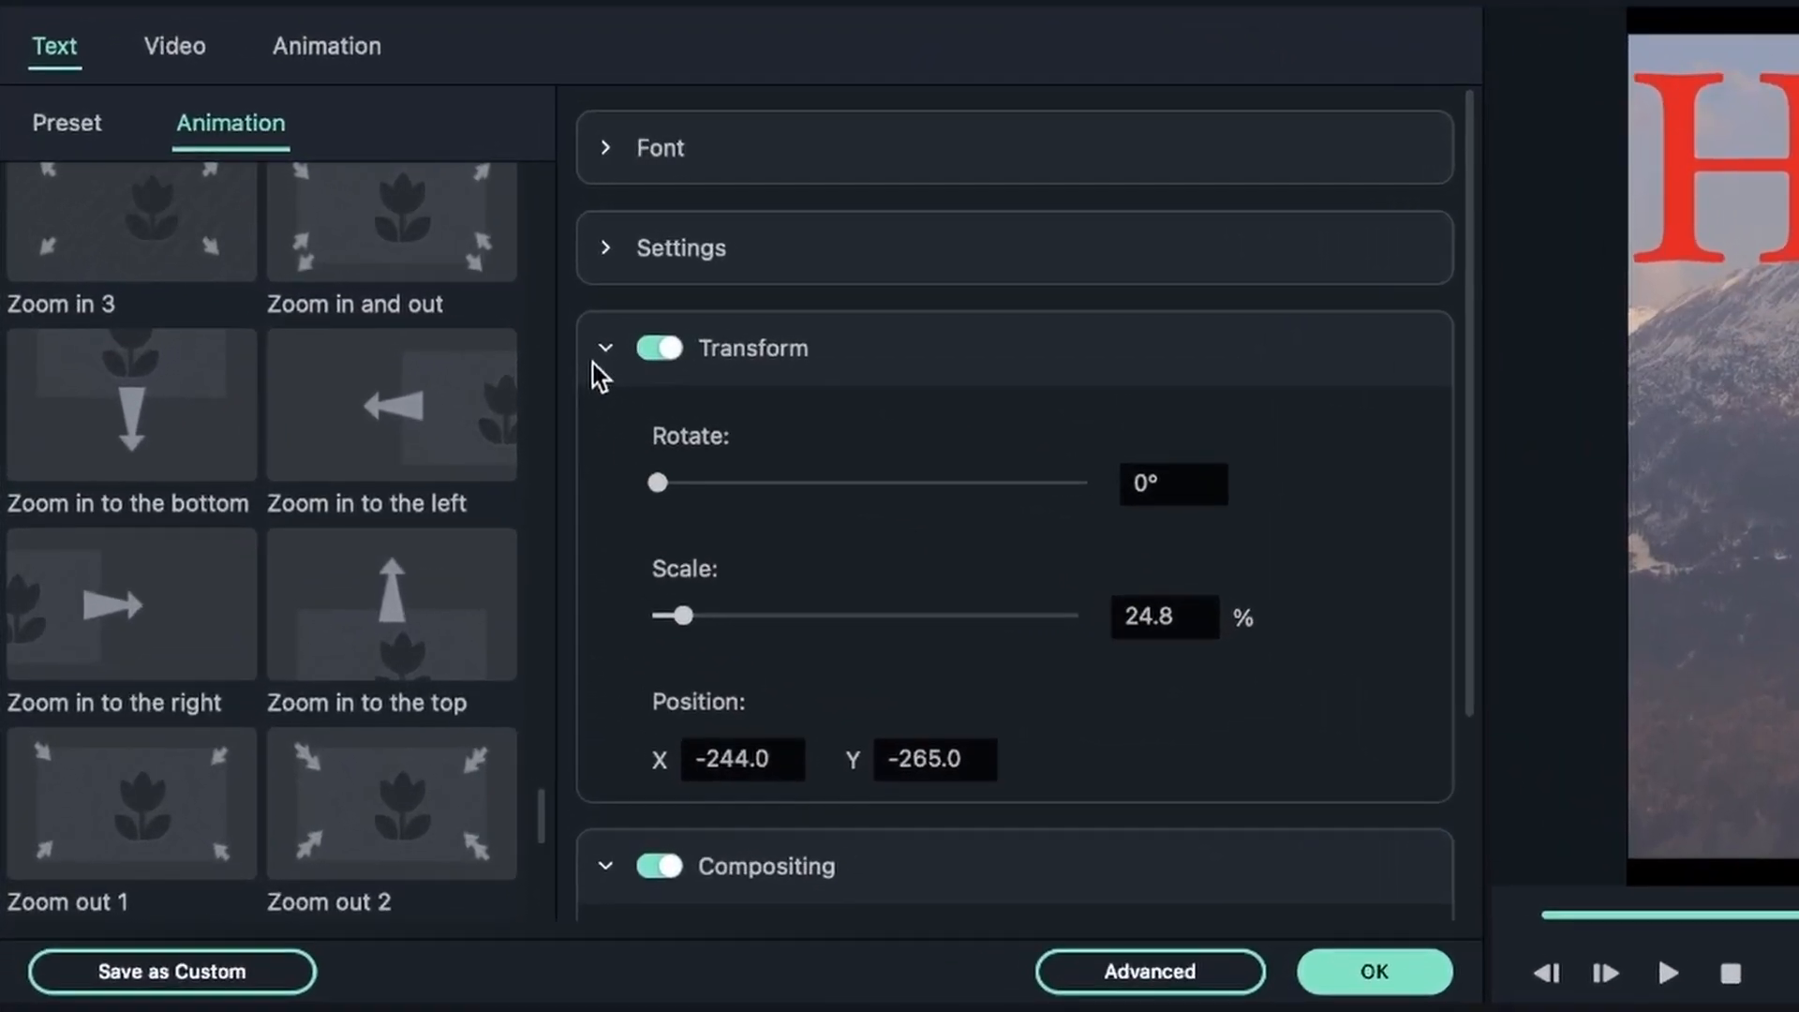
{"action": "left_click", "coordinate": [328, 262]}
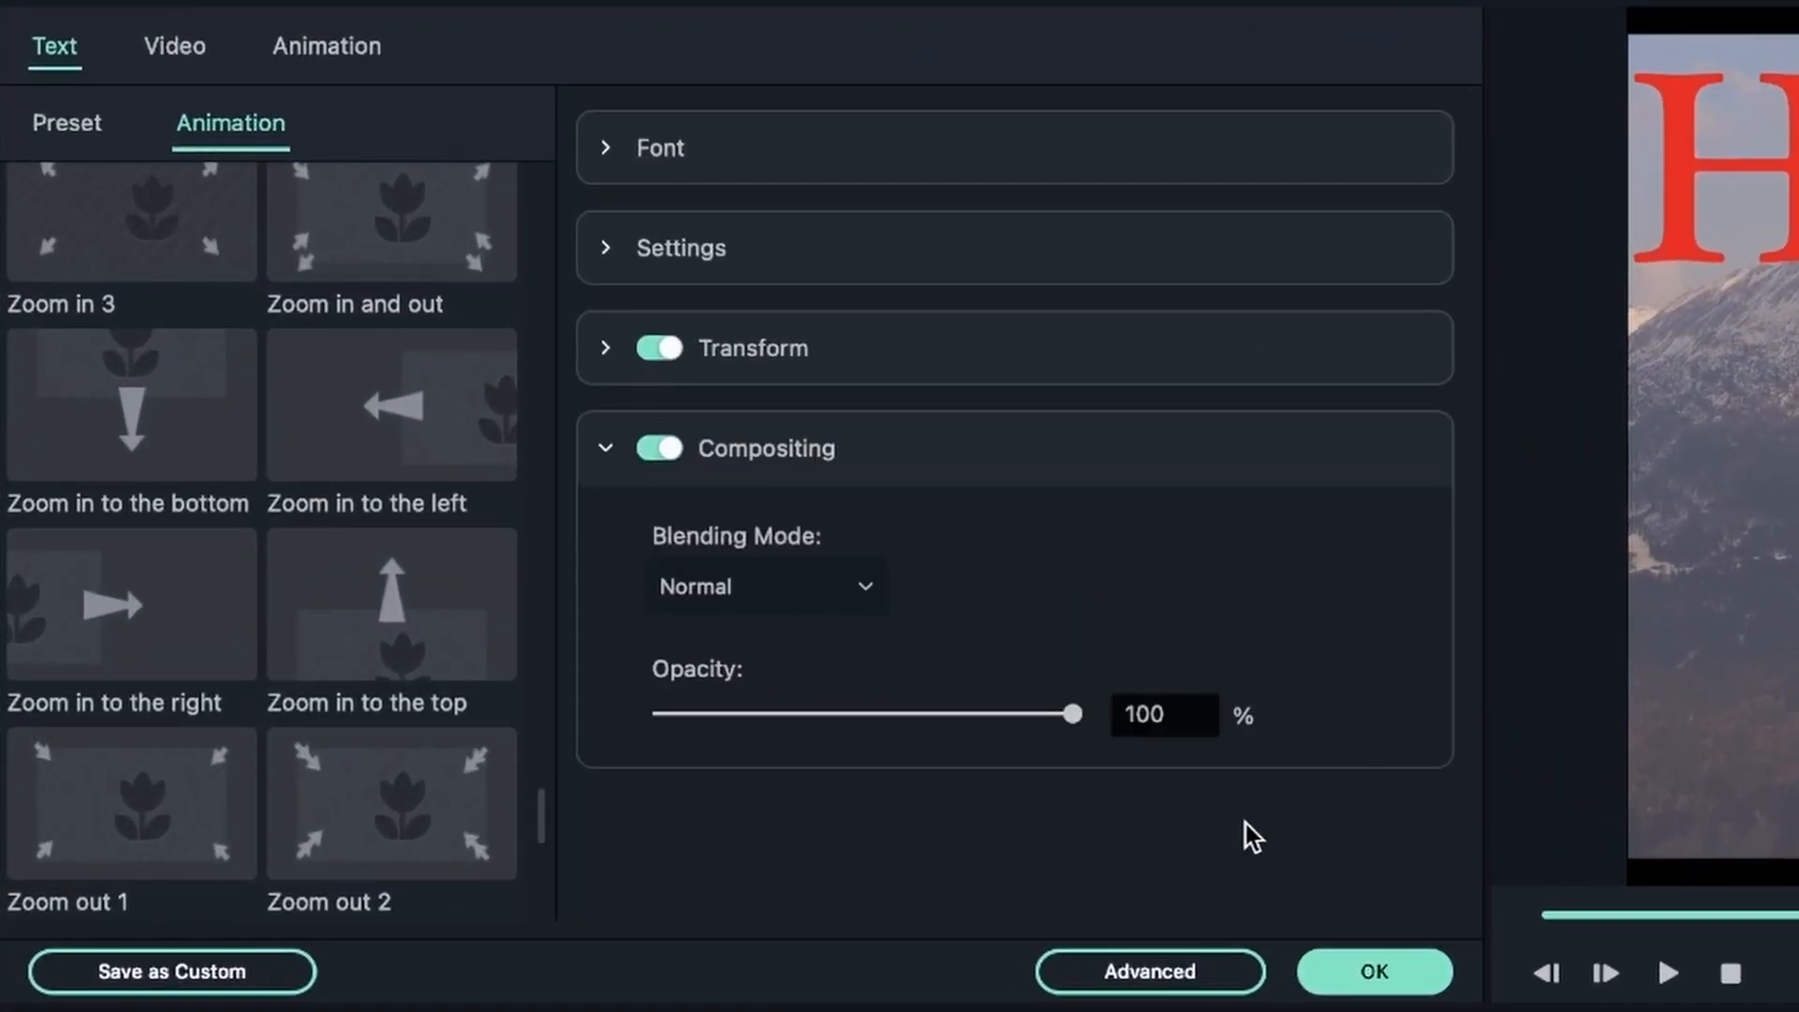
{"action": "left_click", "coordinate": [606, 450]}
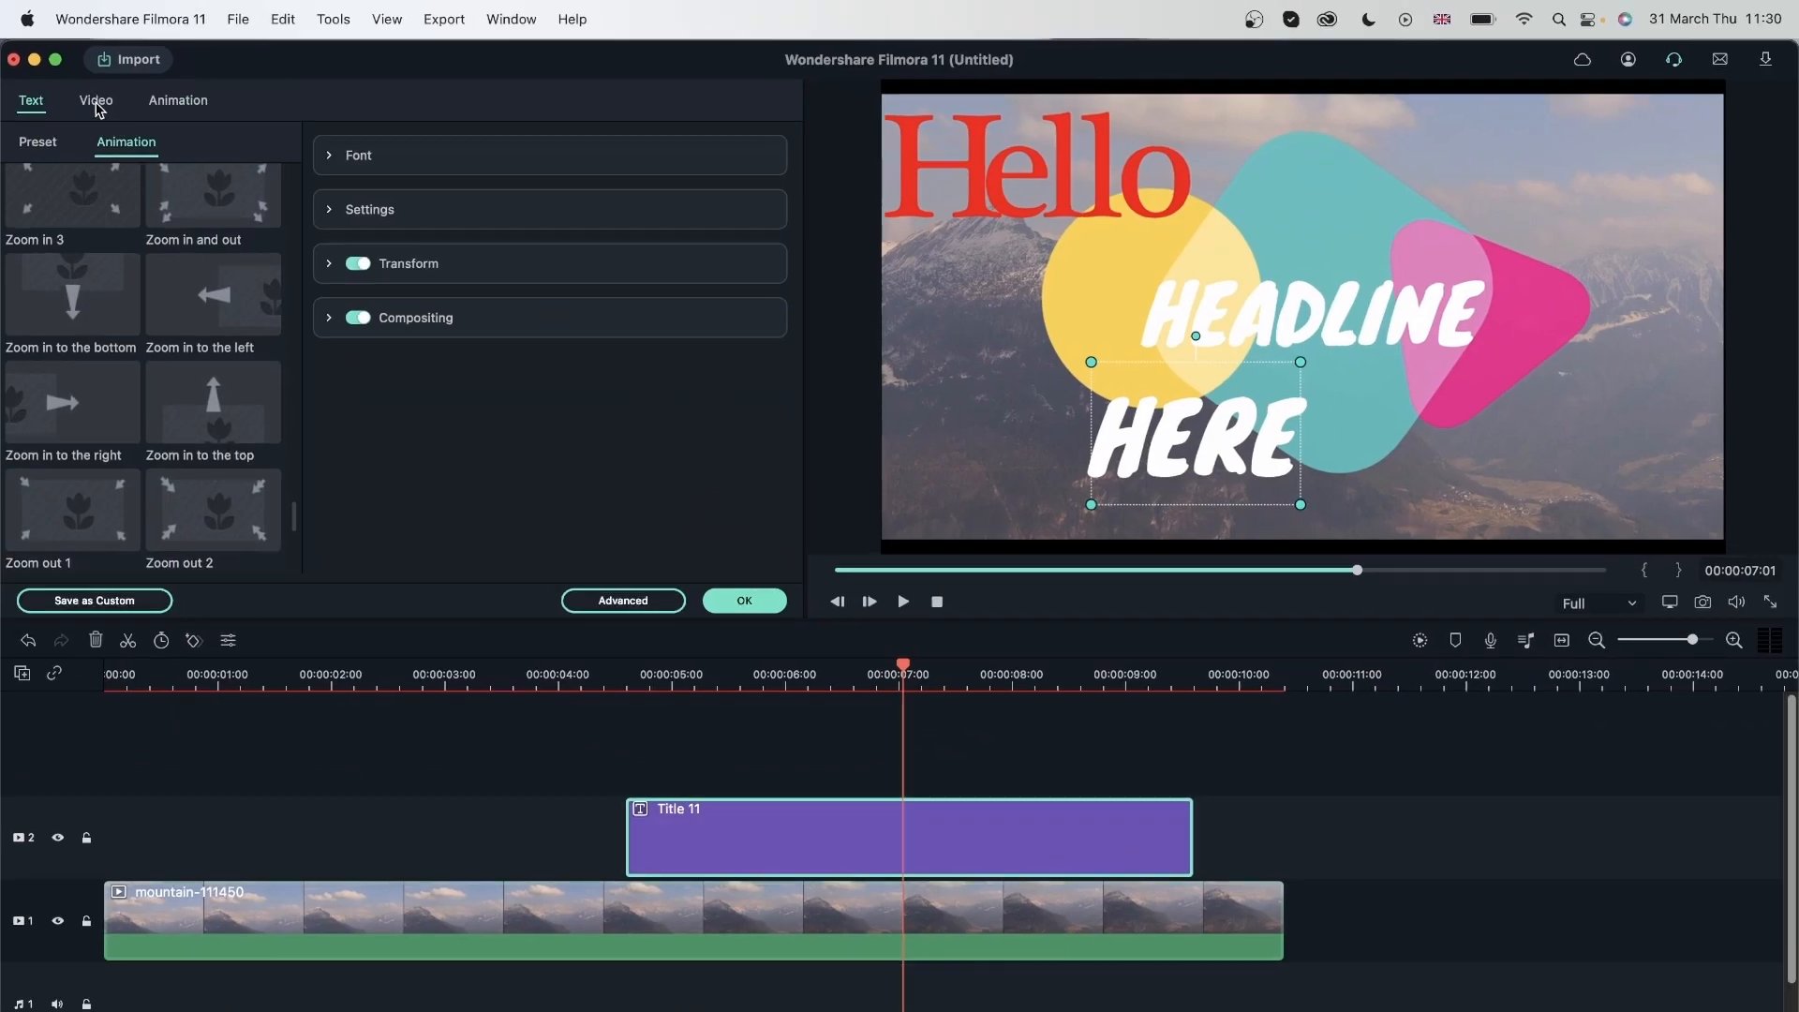
Transform the whole title in the video settings to scale 109%, rotation 360° and position X -38, Y -57
{"action": "left_click", "coordinate": [95, 100]}
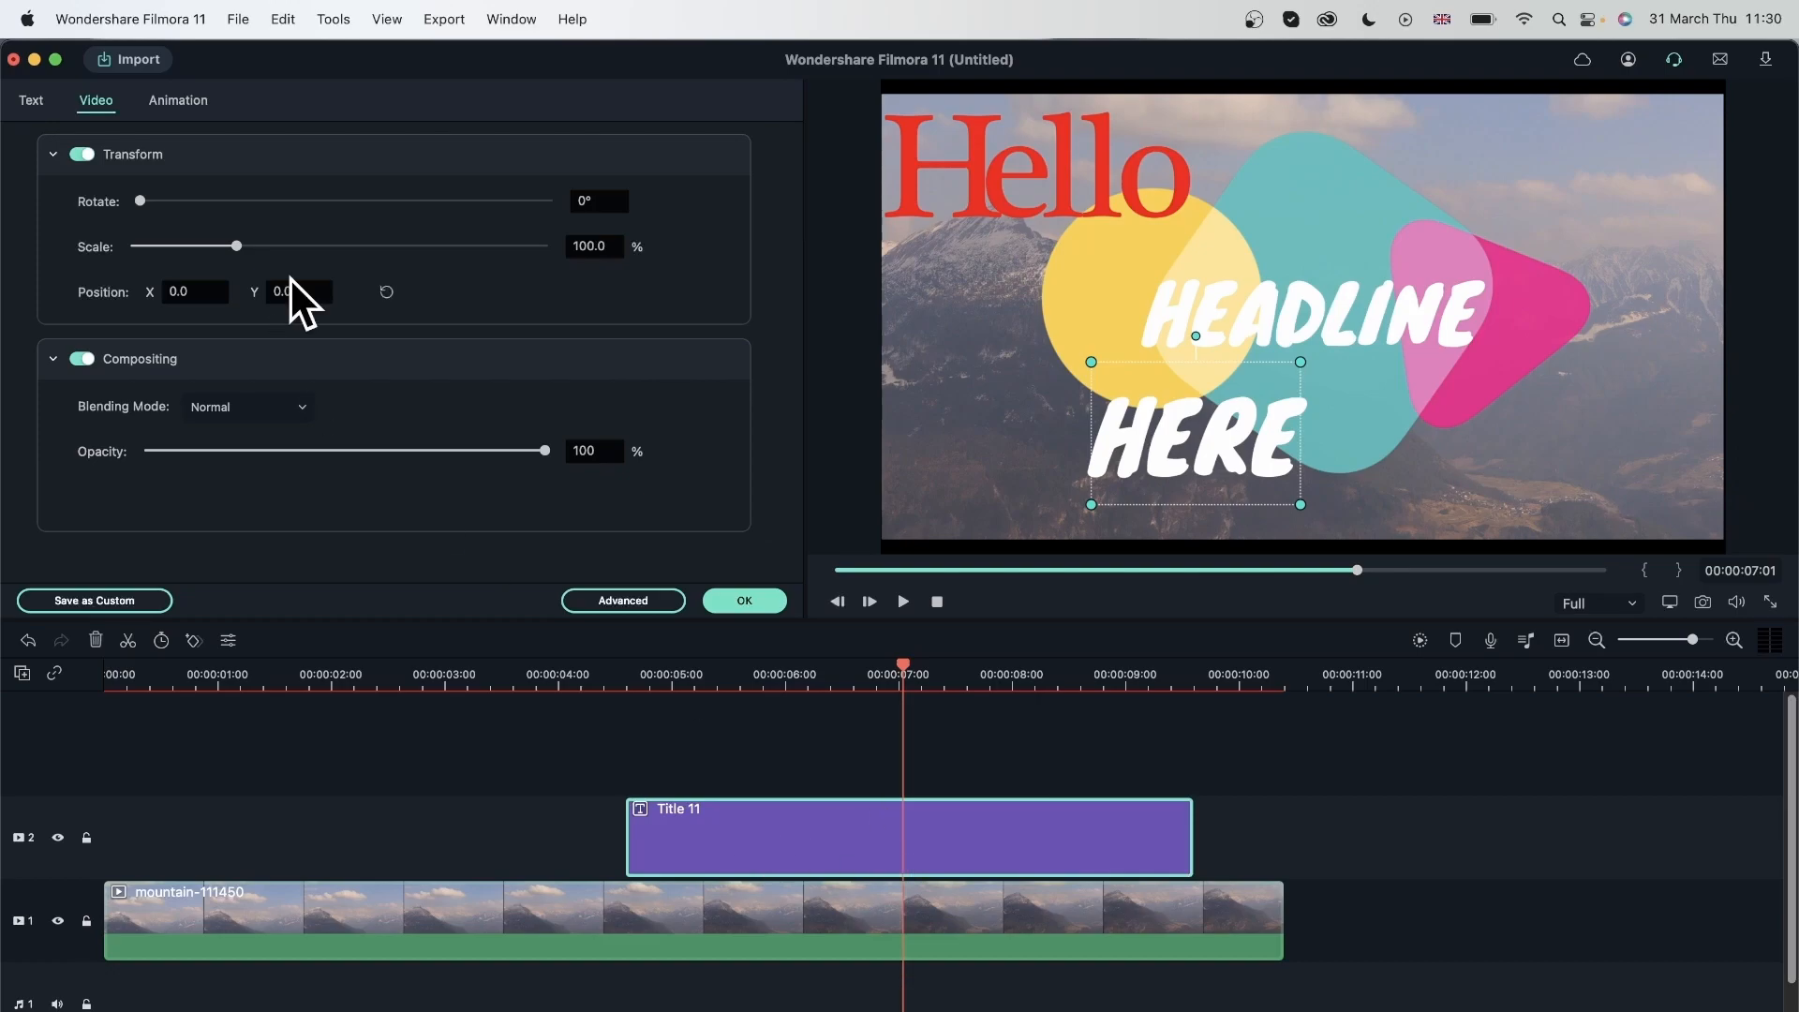
{"action": "mouse_move", "coordinate": [237, 247]}
{"action": "left_mouse_down"}
{"action": "mouse_move", "coordinate": [547, 250]}
{"action": "mouse_move", "coordinate": [140, 249]}
{"action": "mouse_move", "coordinate": [242, 249]}
{"action": "left_mouse_up"}
{"action": "left_click_drag", "start_coordinate": [140, 201], "coordinate": [610, 235]}
{"action": "left_click_drag", "start_coordinate": [165, 291], "coordinate": [157, 326]}
{"action": "left_click_drag", "start_coordinate": [278, 287], "coordinate": [20, 416]}
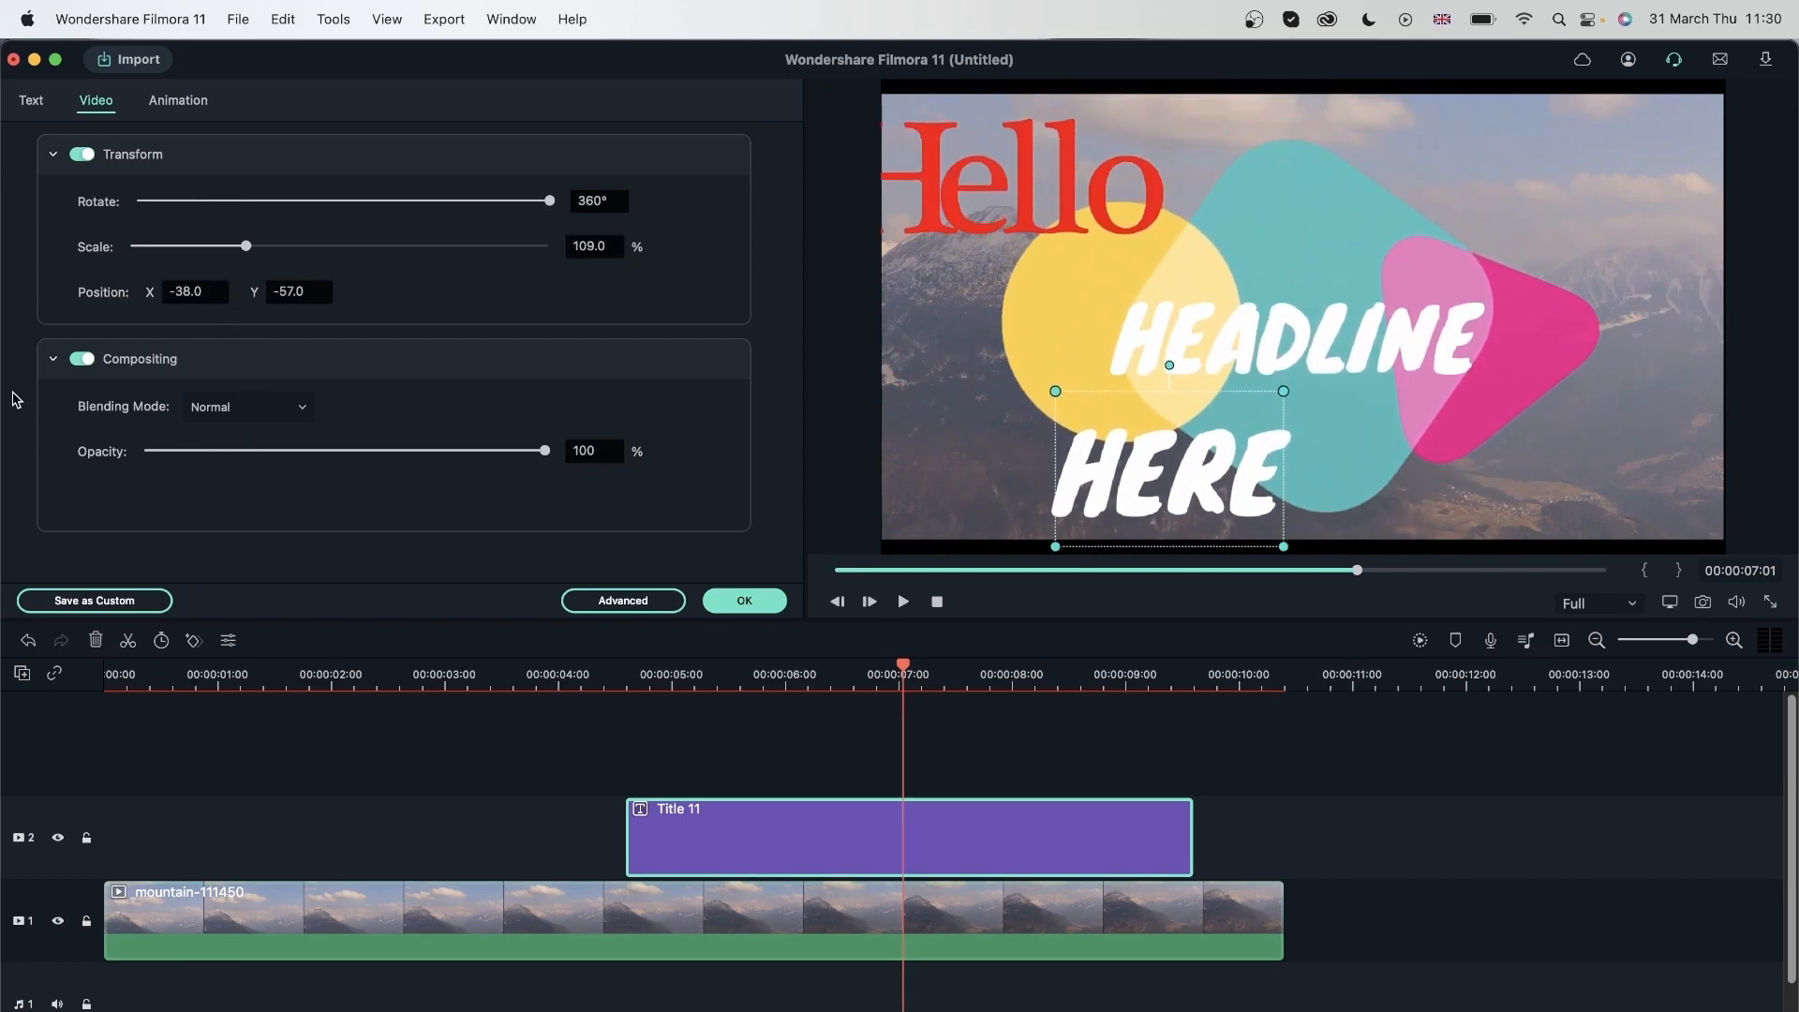
{"action": "left_click", "coordinate": [57, 362]}
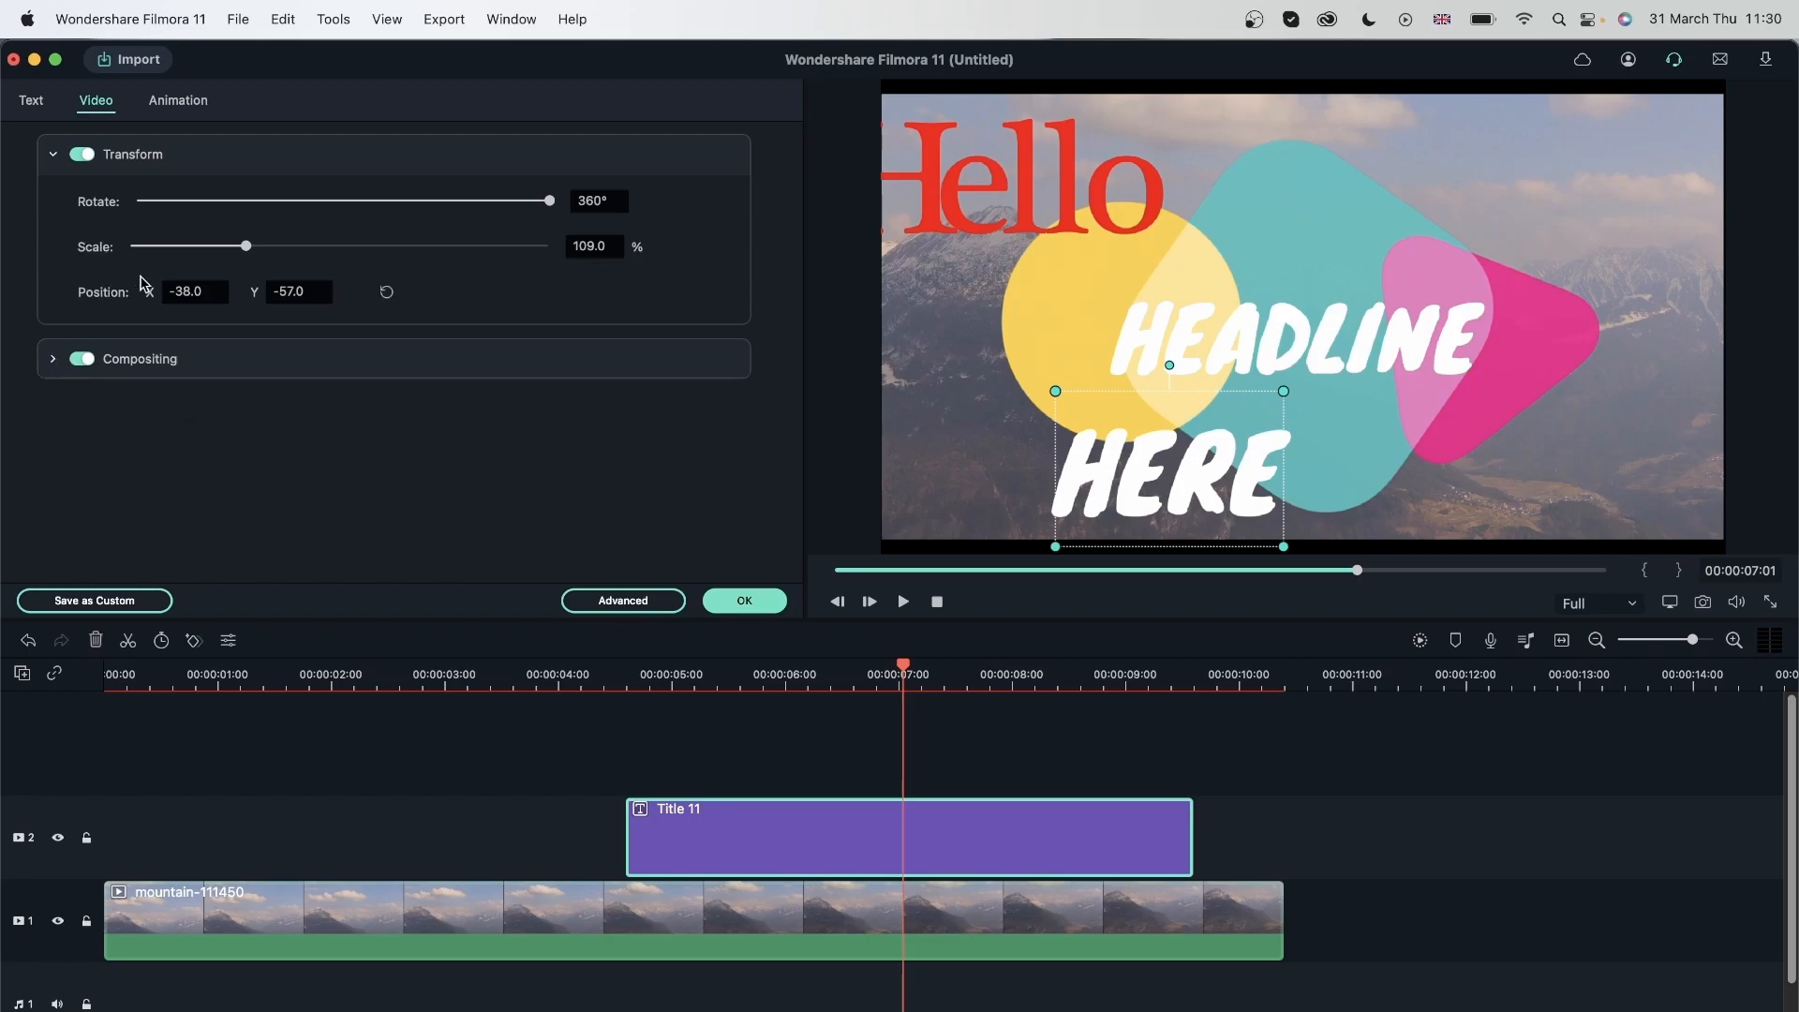
Try the Fade out and Zoom In preset animations and the Bounce to zoom in 2 preset motion on the Title 11 clip
{"action": "left_click", "coordinate": [206, 100]}
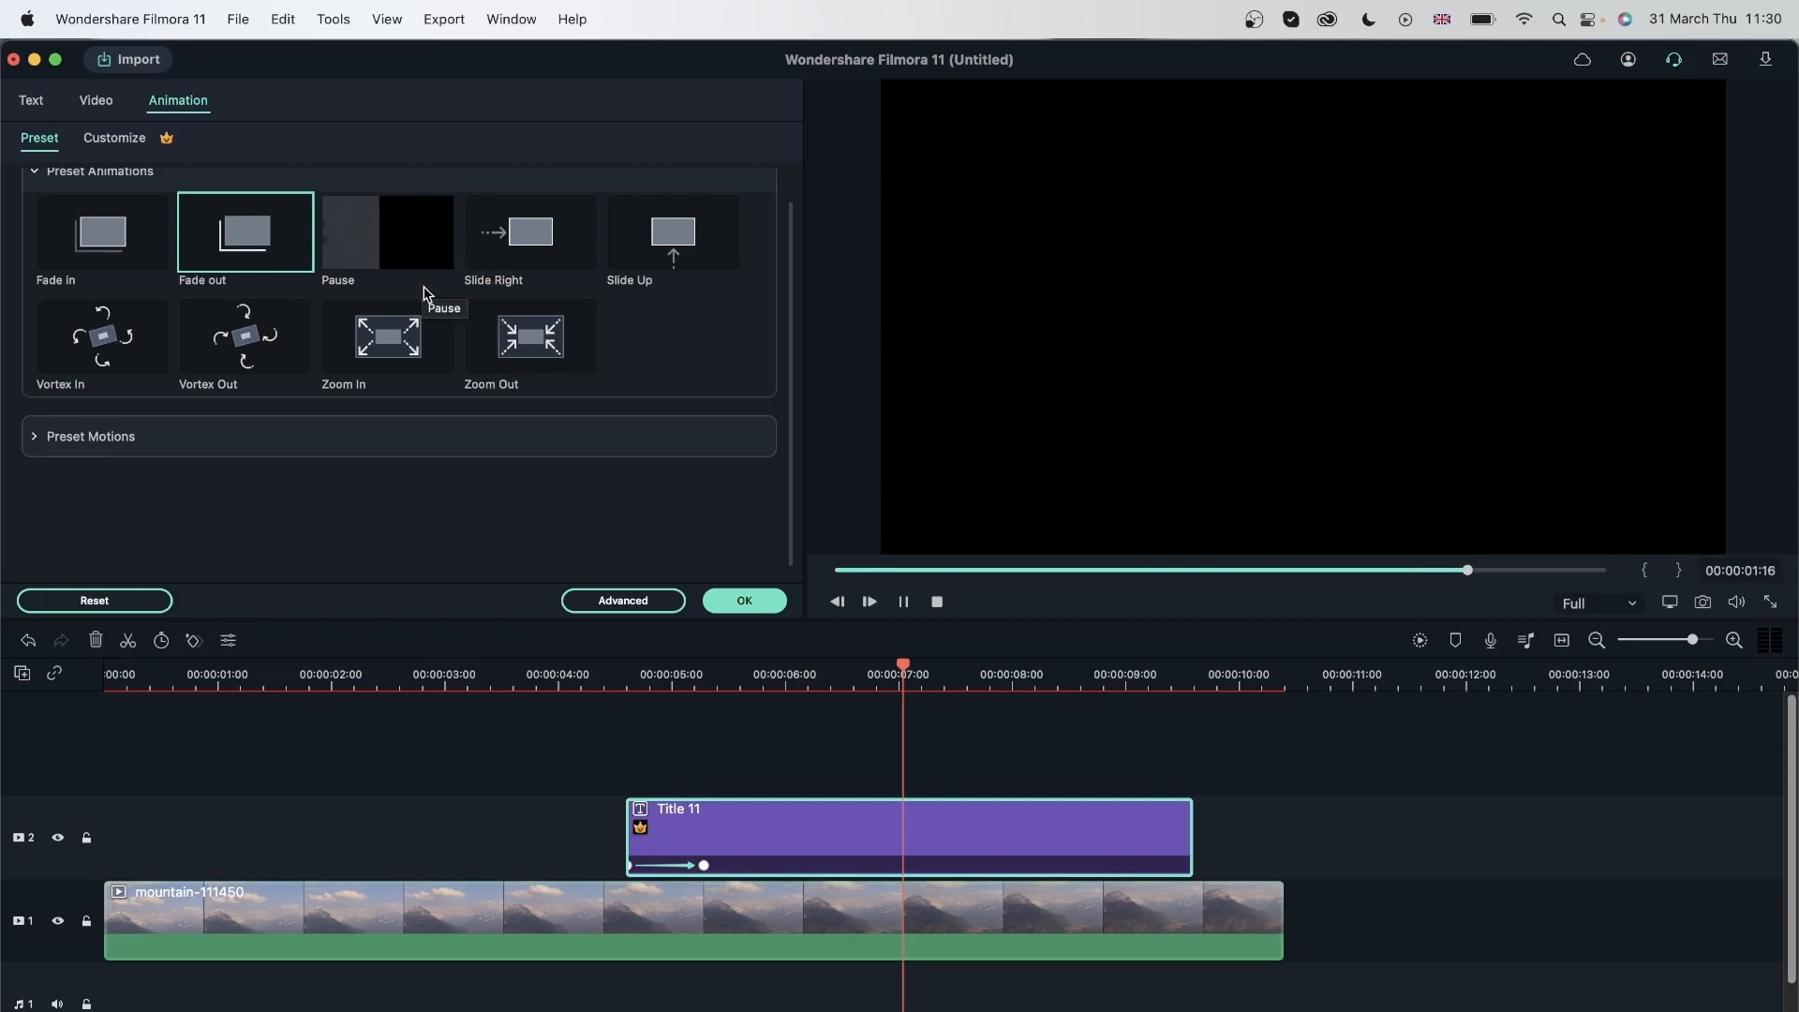
{"action": "left_click", "coordinate": [387, 326]}
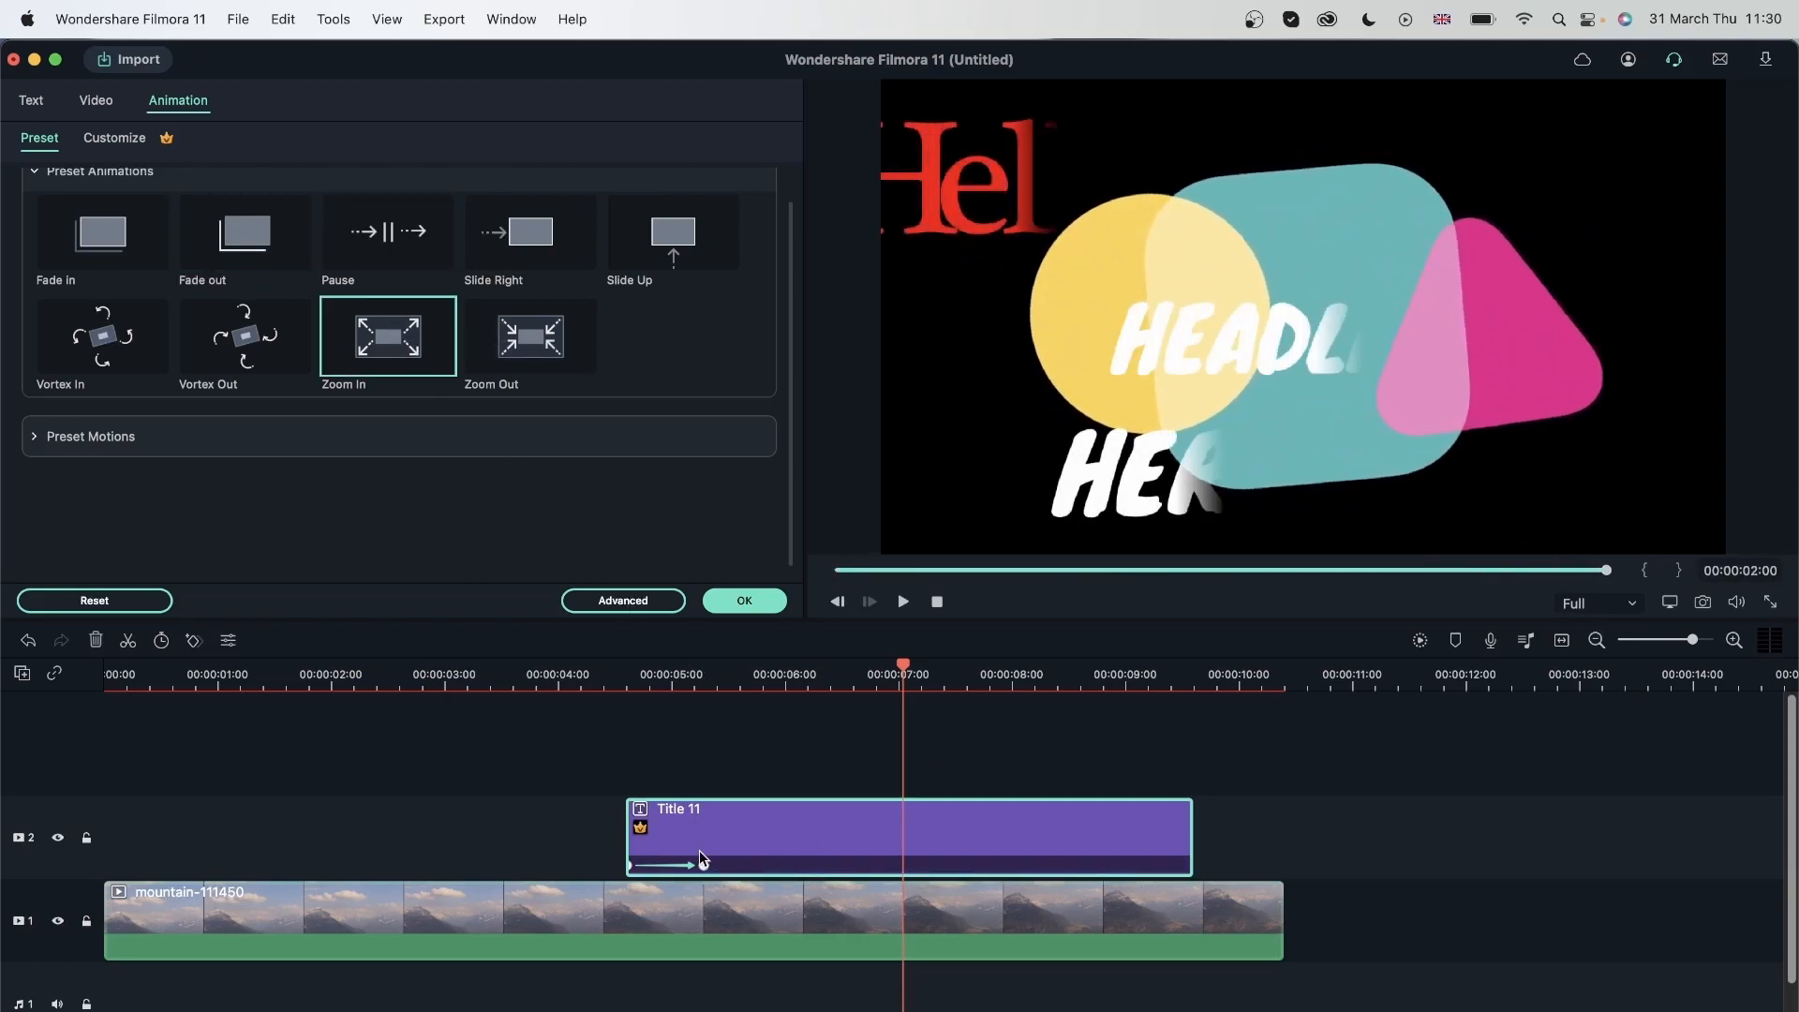
{"action": "left_click", "coordinate": [627, 669]}
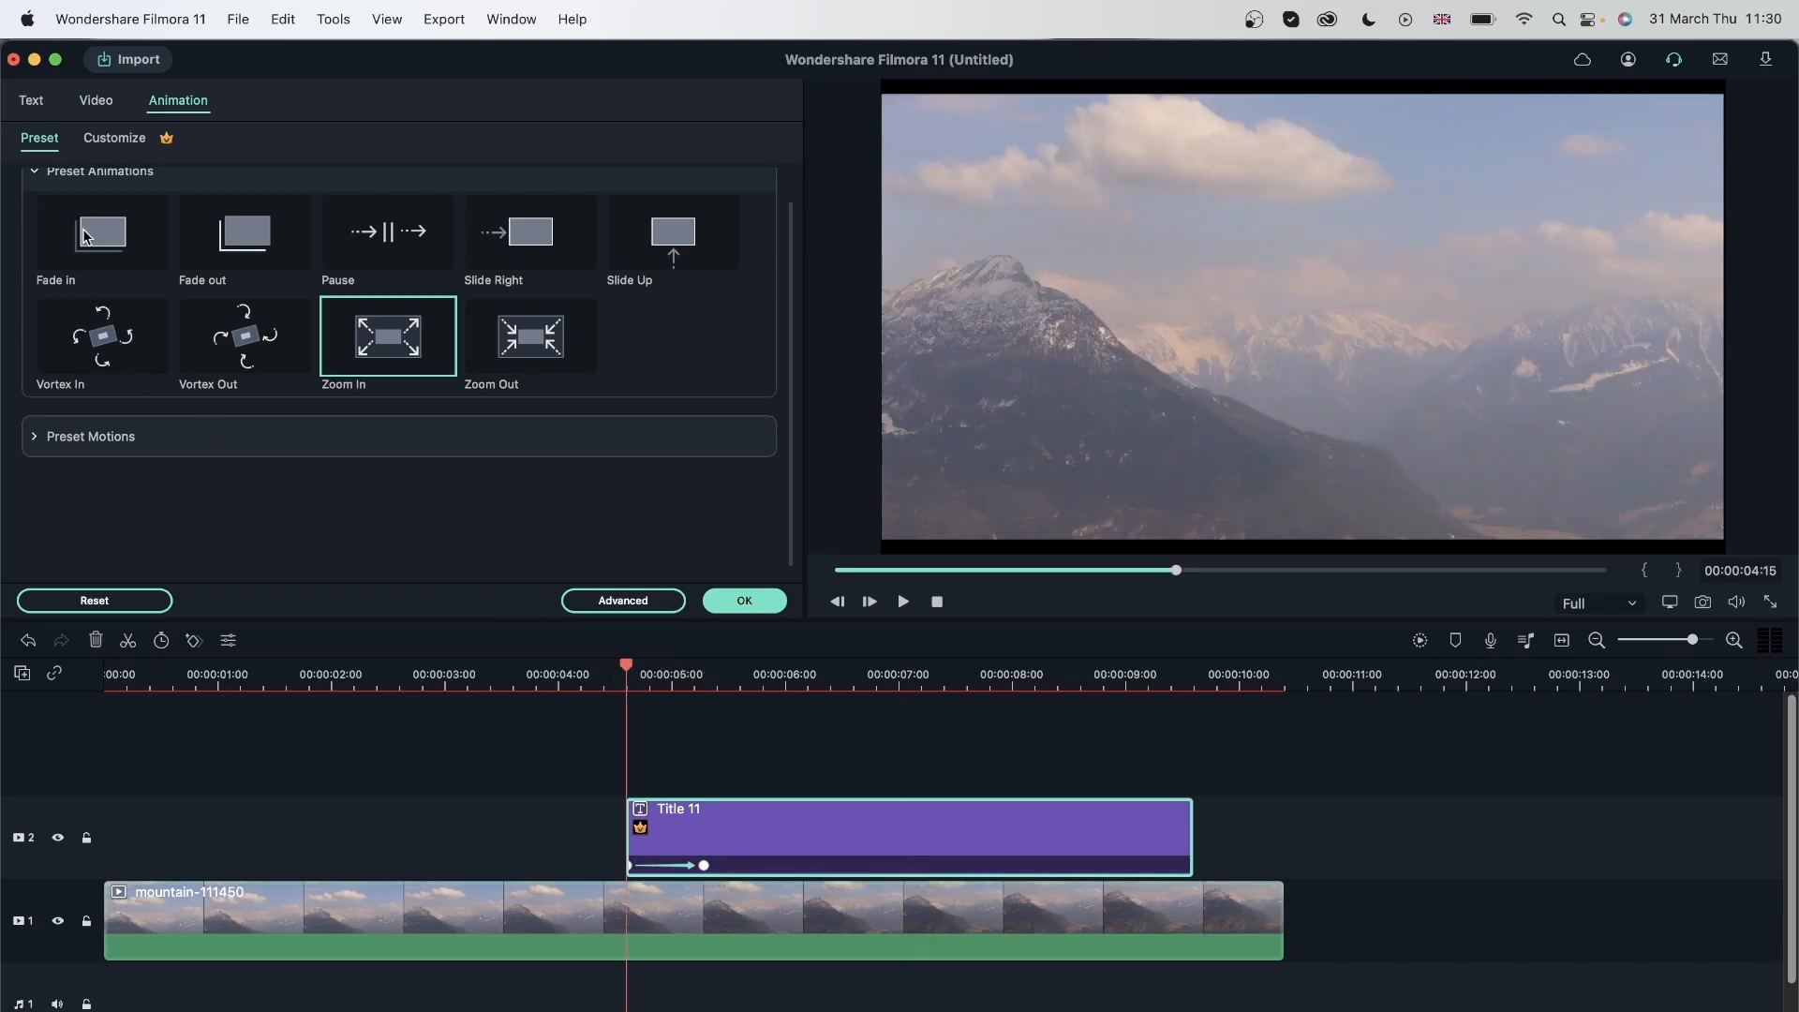
{"action": "left_click", "coordinate": [117, 446]}
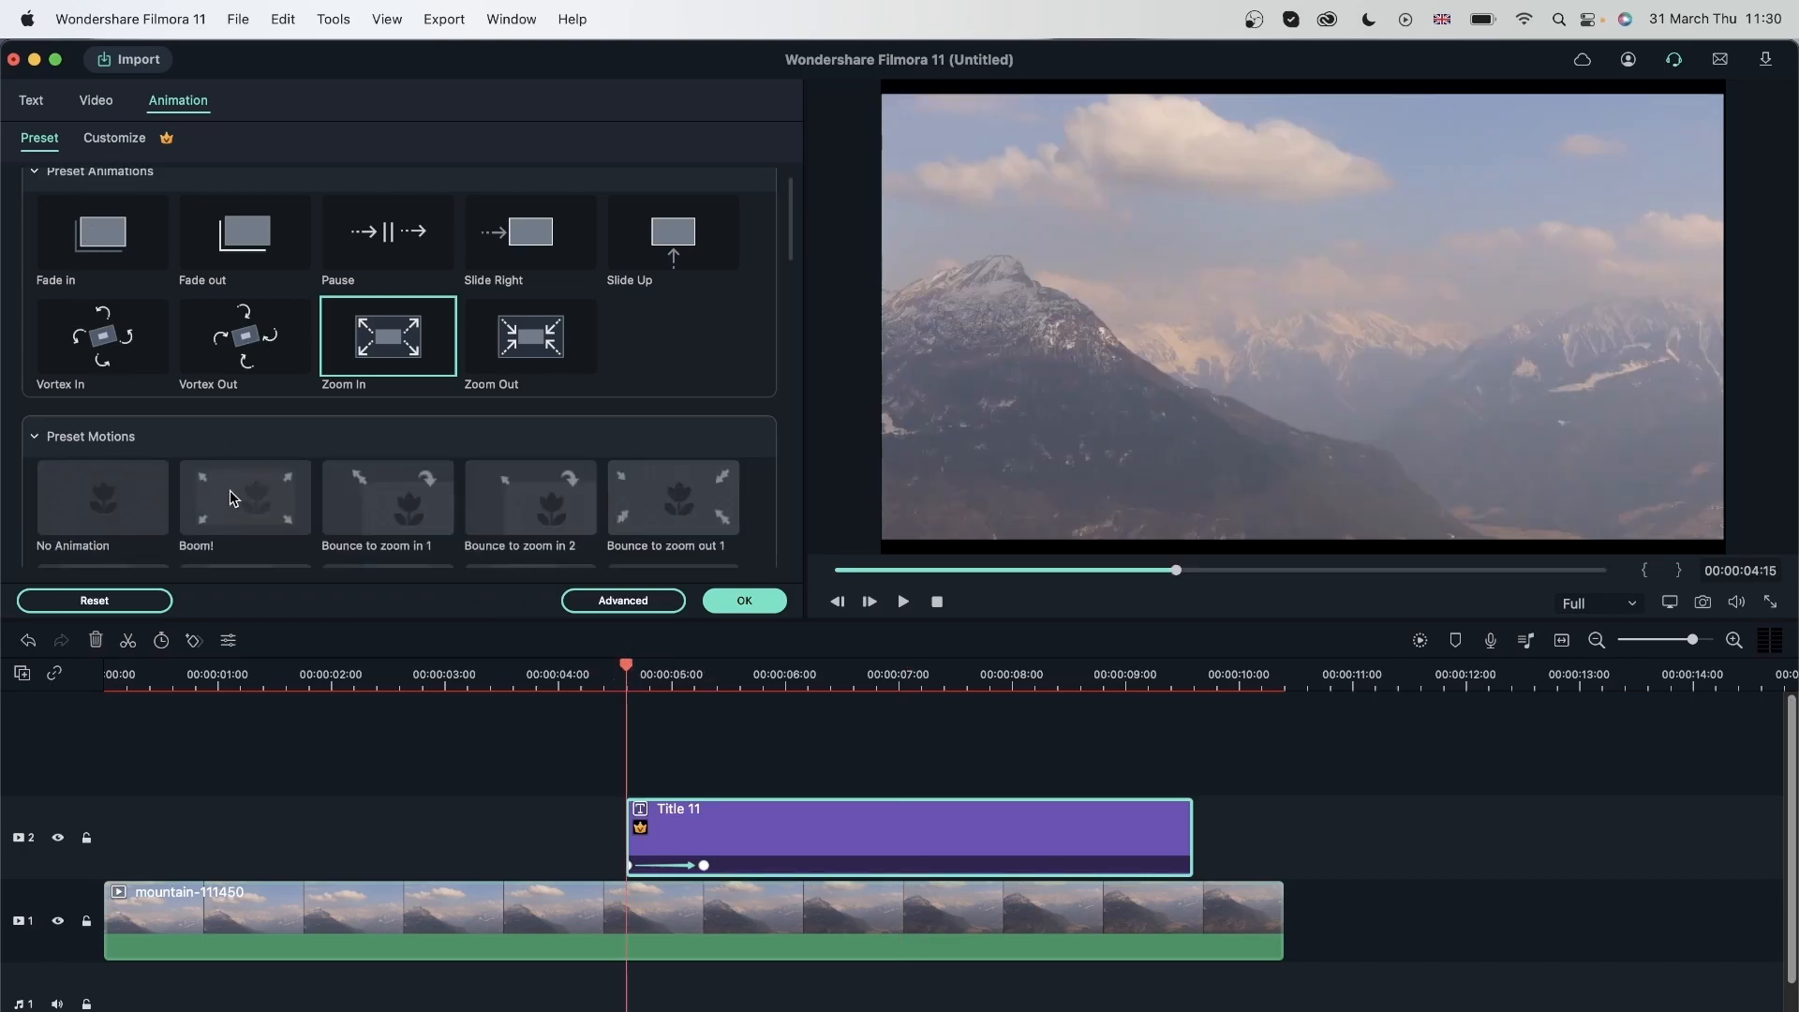
{"action": "scroll", "coordinate": [194, 475], "scroll_direction": "down", "scroll_amount": 3}
Open the custom animation settings, scrub through the title, and remove the preset animation keyframes and motion from the Title 11 clip
{"action": "left_click", "coordinate": [114, 138]}
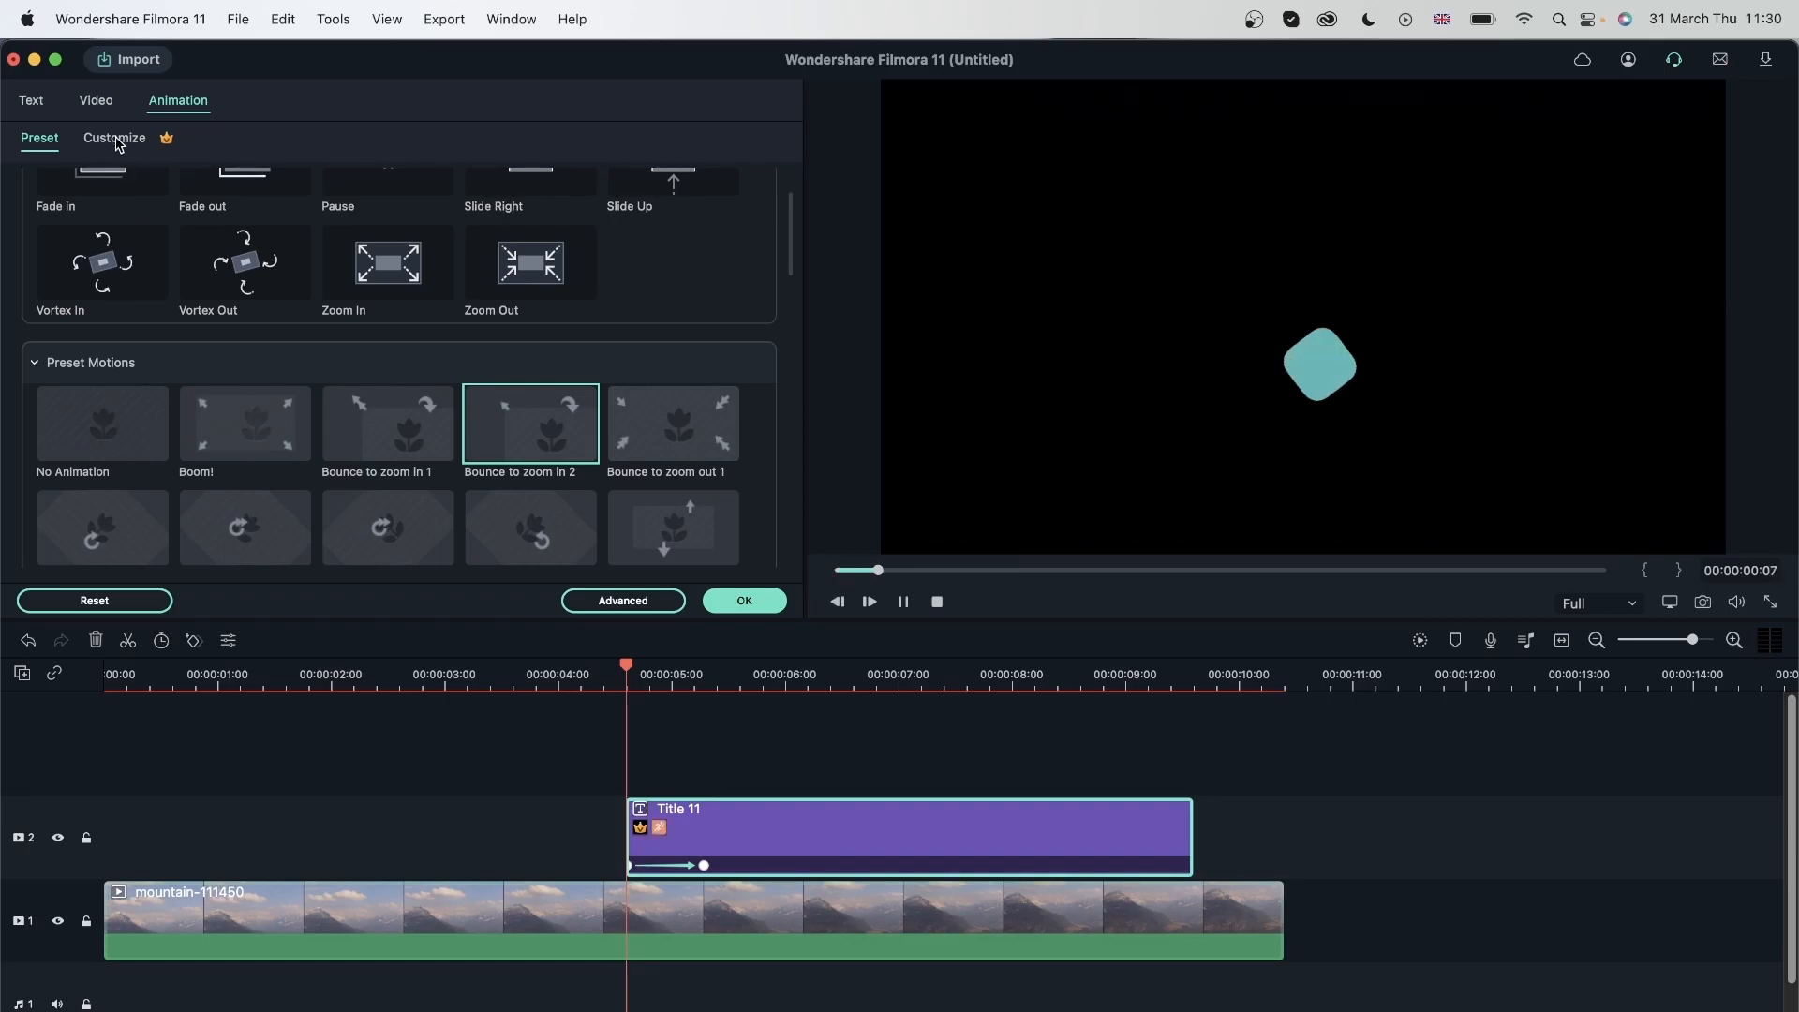
{"action": "left_click", "coordinate": [641, 671]}
{"action": "left_click_drag", "start_coordinate": [643, 673], "coordinate": [798, 766]}
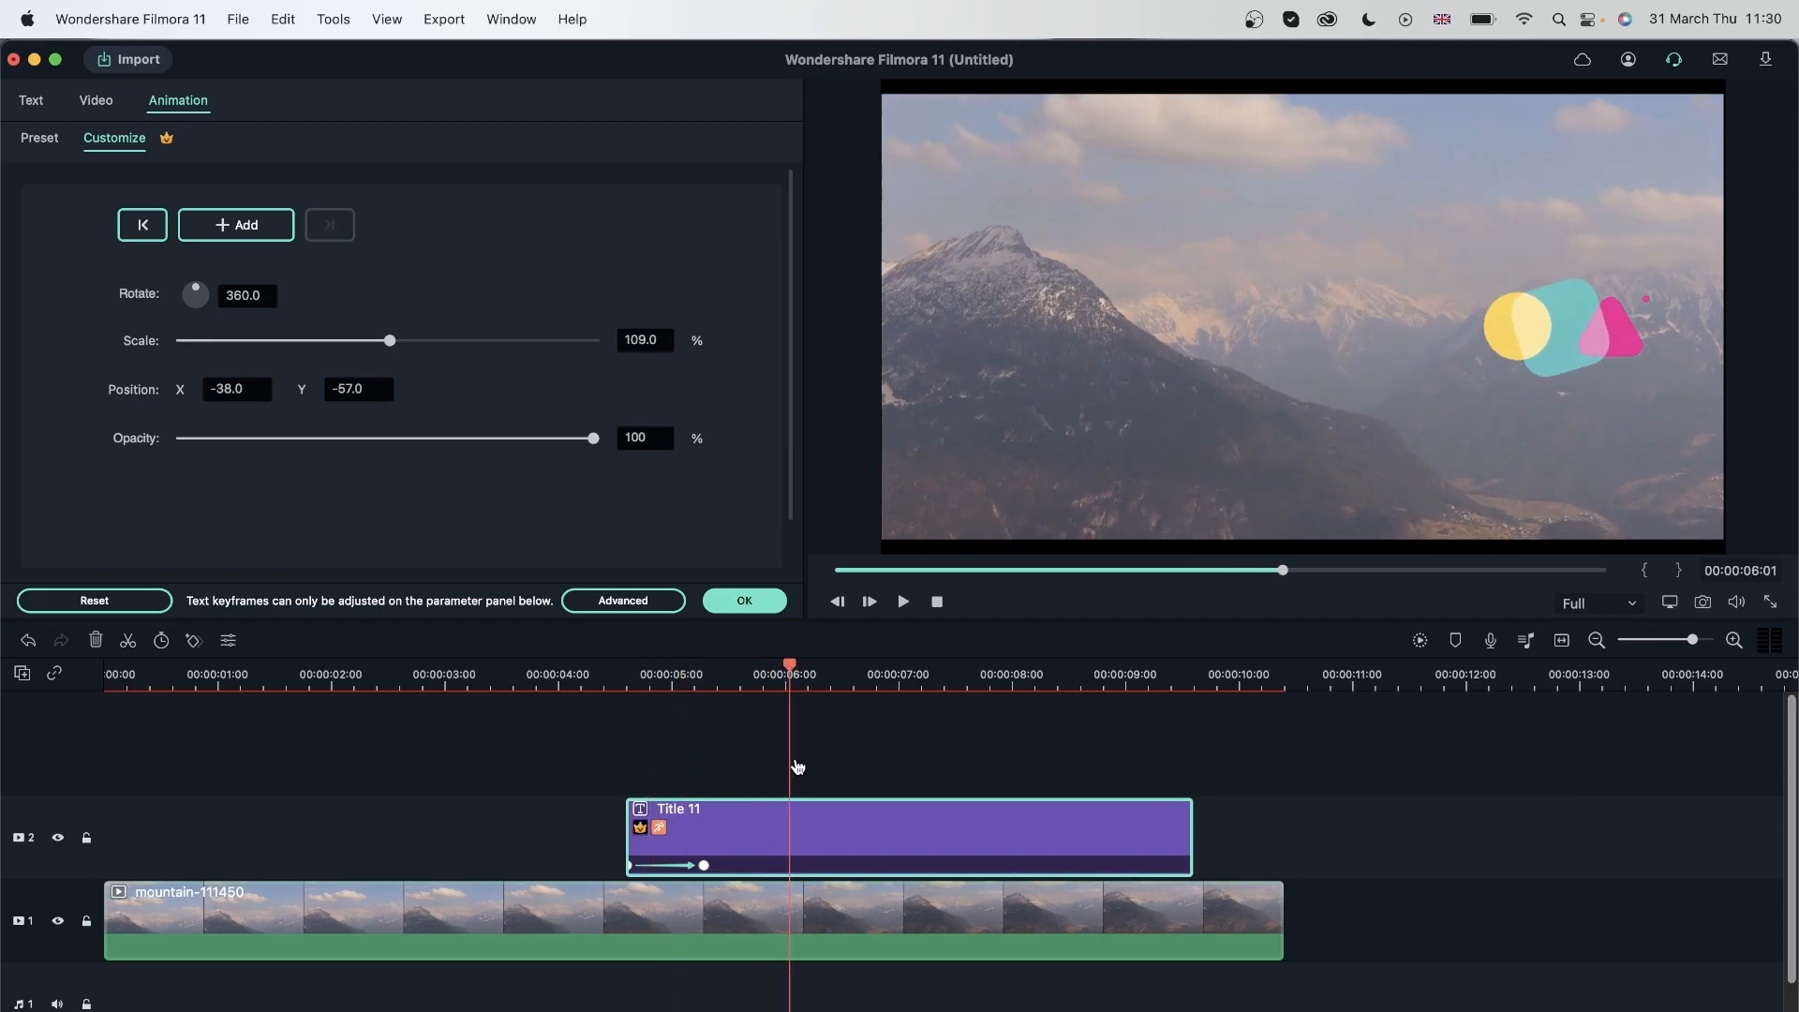
{"action": "left_click", "coordinate": [704, 865]}
{"action": "left_click", "coordinate": [95, 640]}
Add a keyframe near the five-second mark of the Title 11 clip and another at 00:00:05:22 with a scale of 340.3%
{"action": "left_click", "coordinate": [662, 677]}
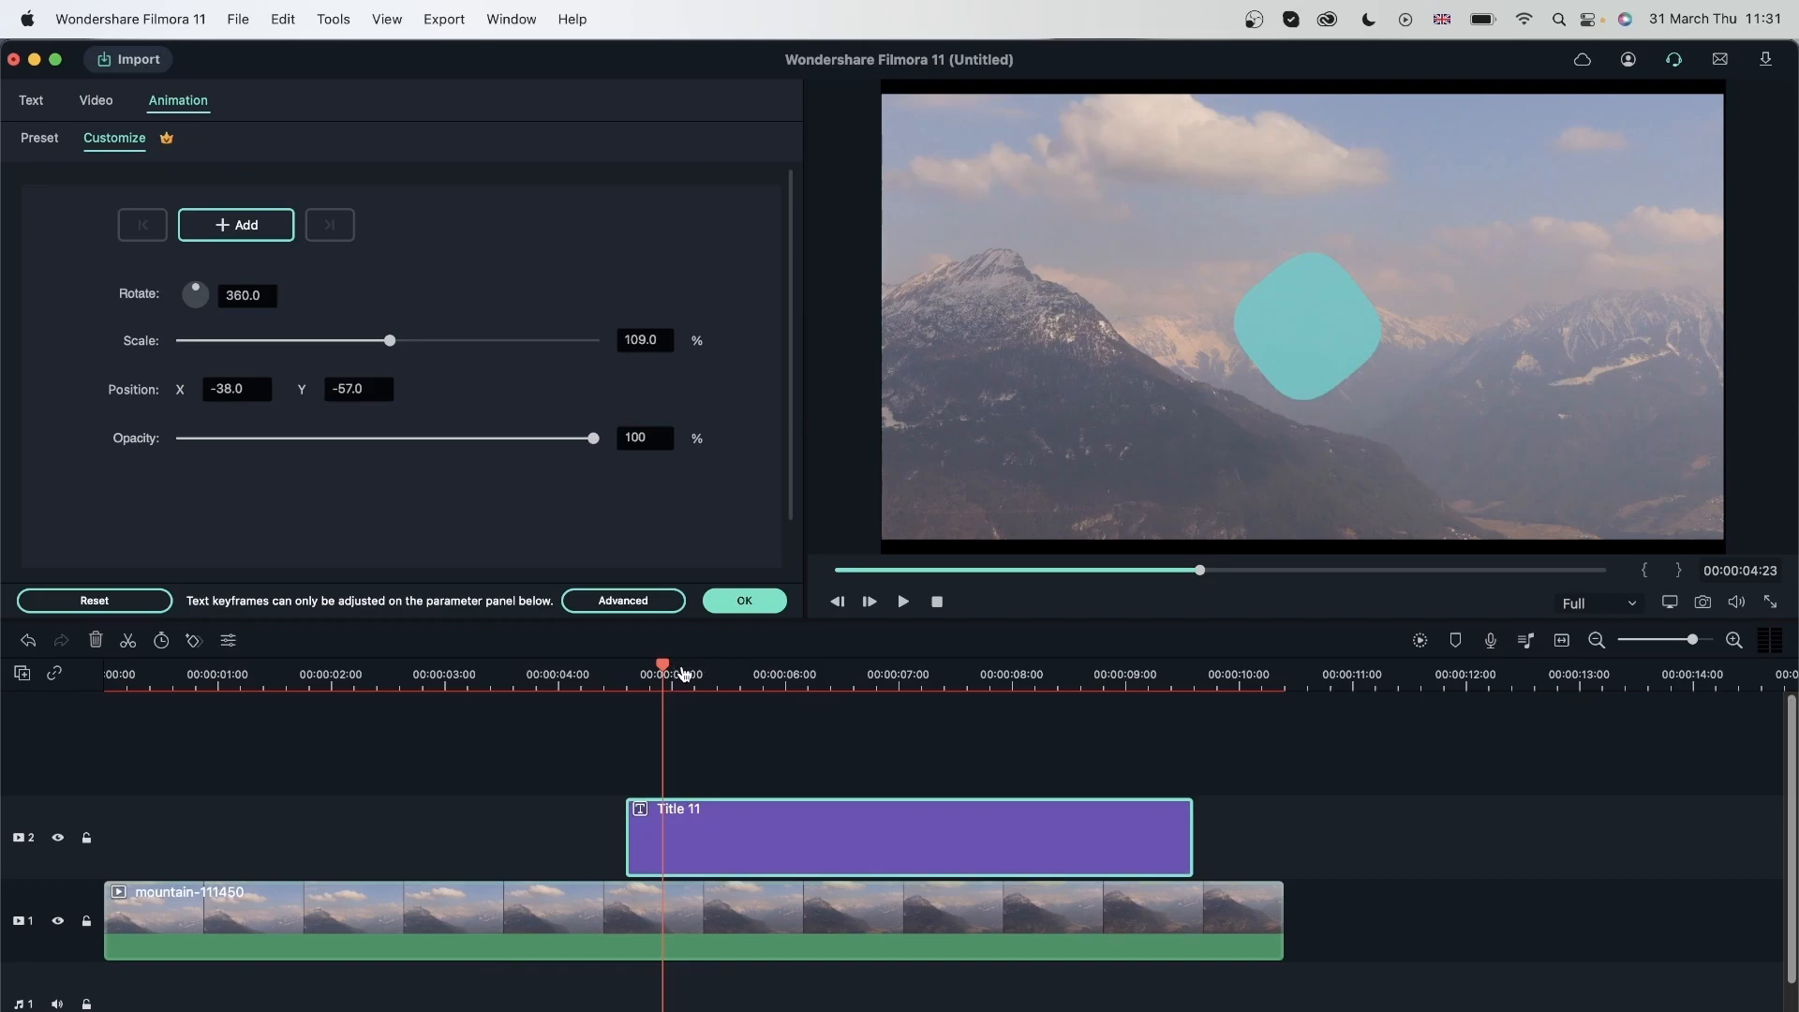
{"action": "left_click_drag", "start_coordinate": [662, 667], "coordinate": [770, 675]}
{"action": "left_click", "coordinate": [236, 226]}
{"action": "left_click_drag", "start_coordinate": [390, 340], "coordinate": [561, 354]}
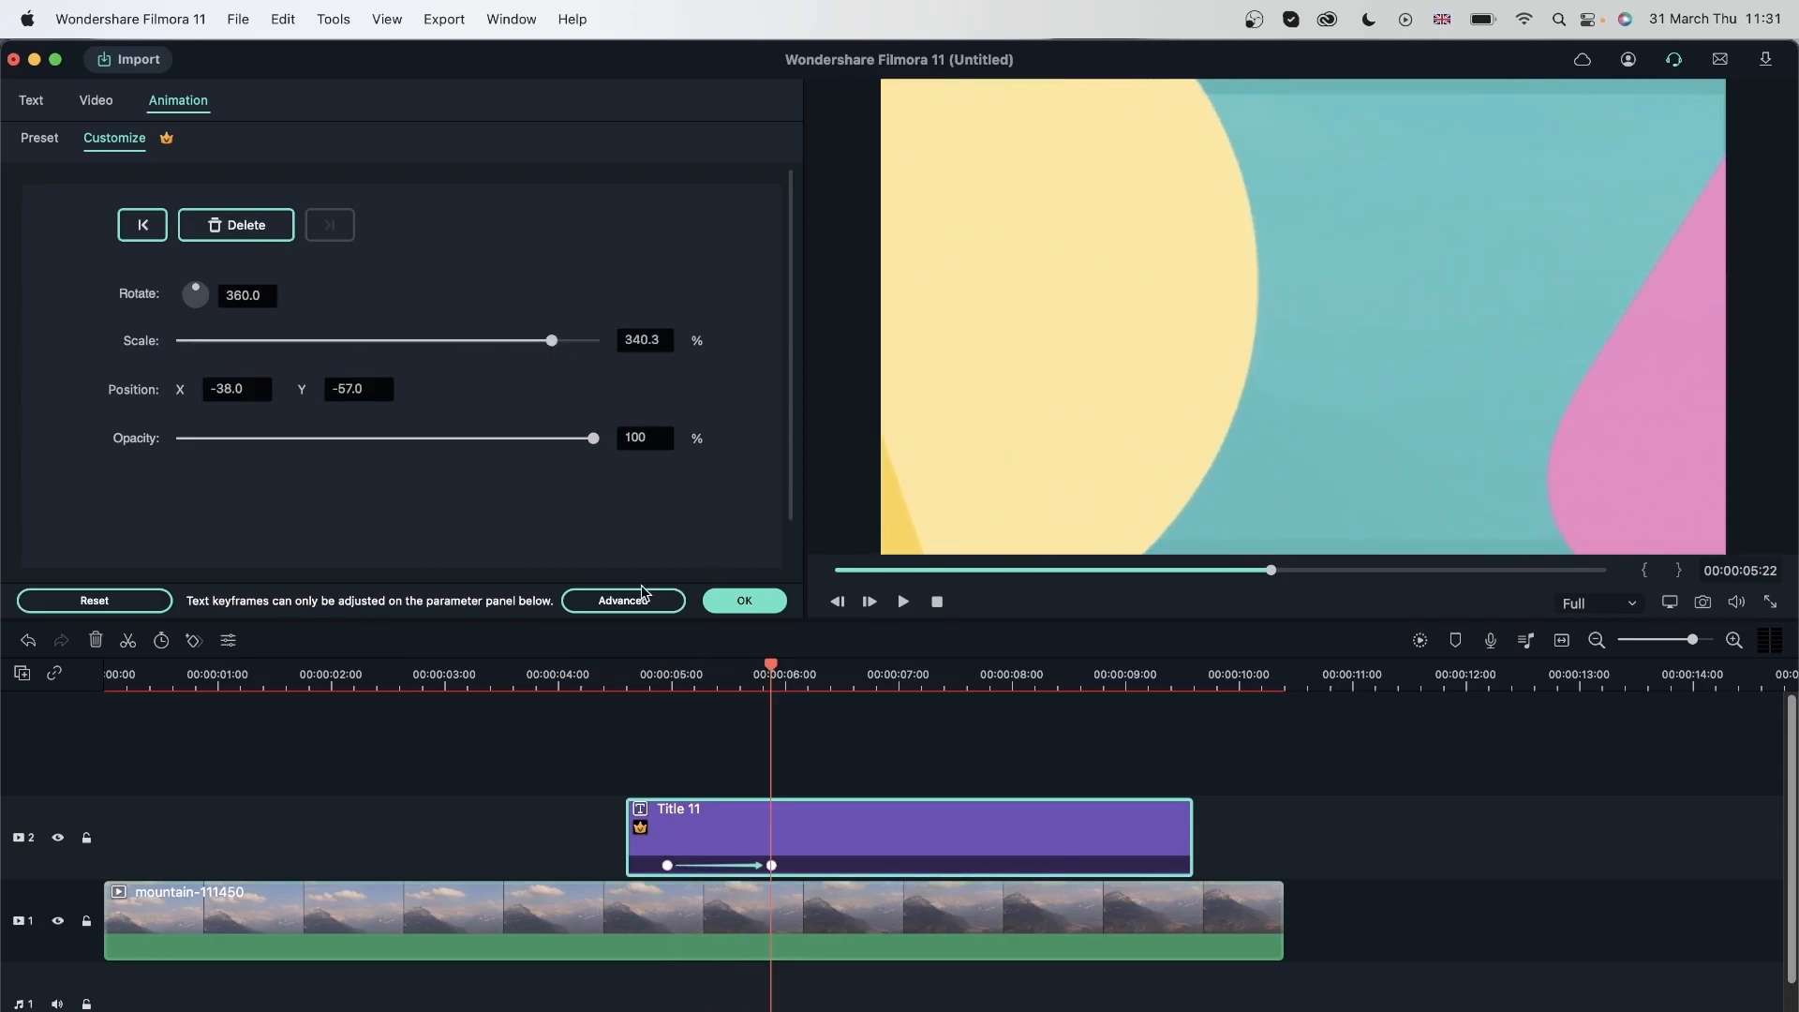
Play back the title from just before the first keyframe to review the custom scale animation
{"action": "left_click", "coordinate": [659, 677]}
{"action": "key", "text": "space"}
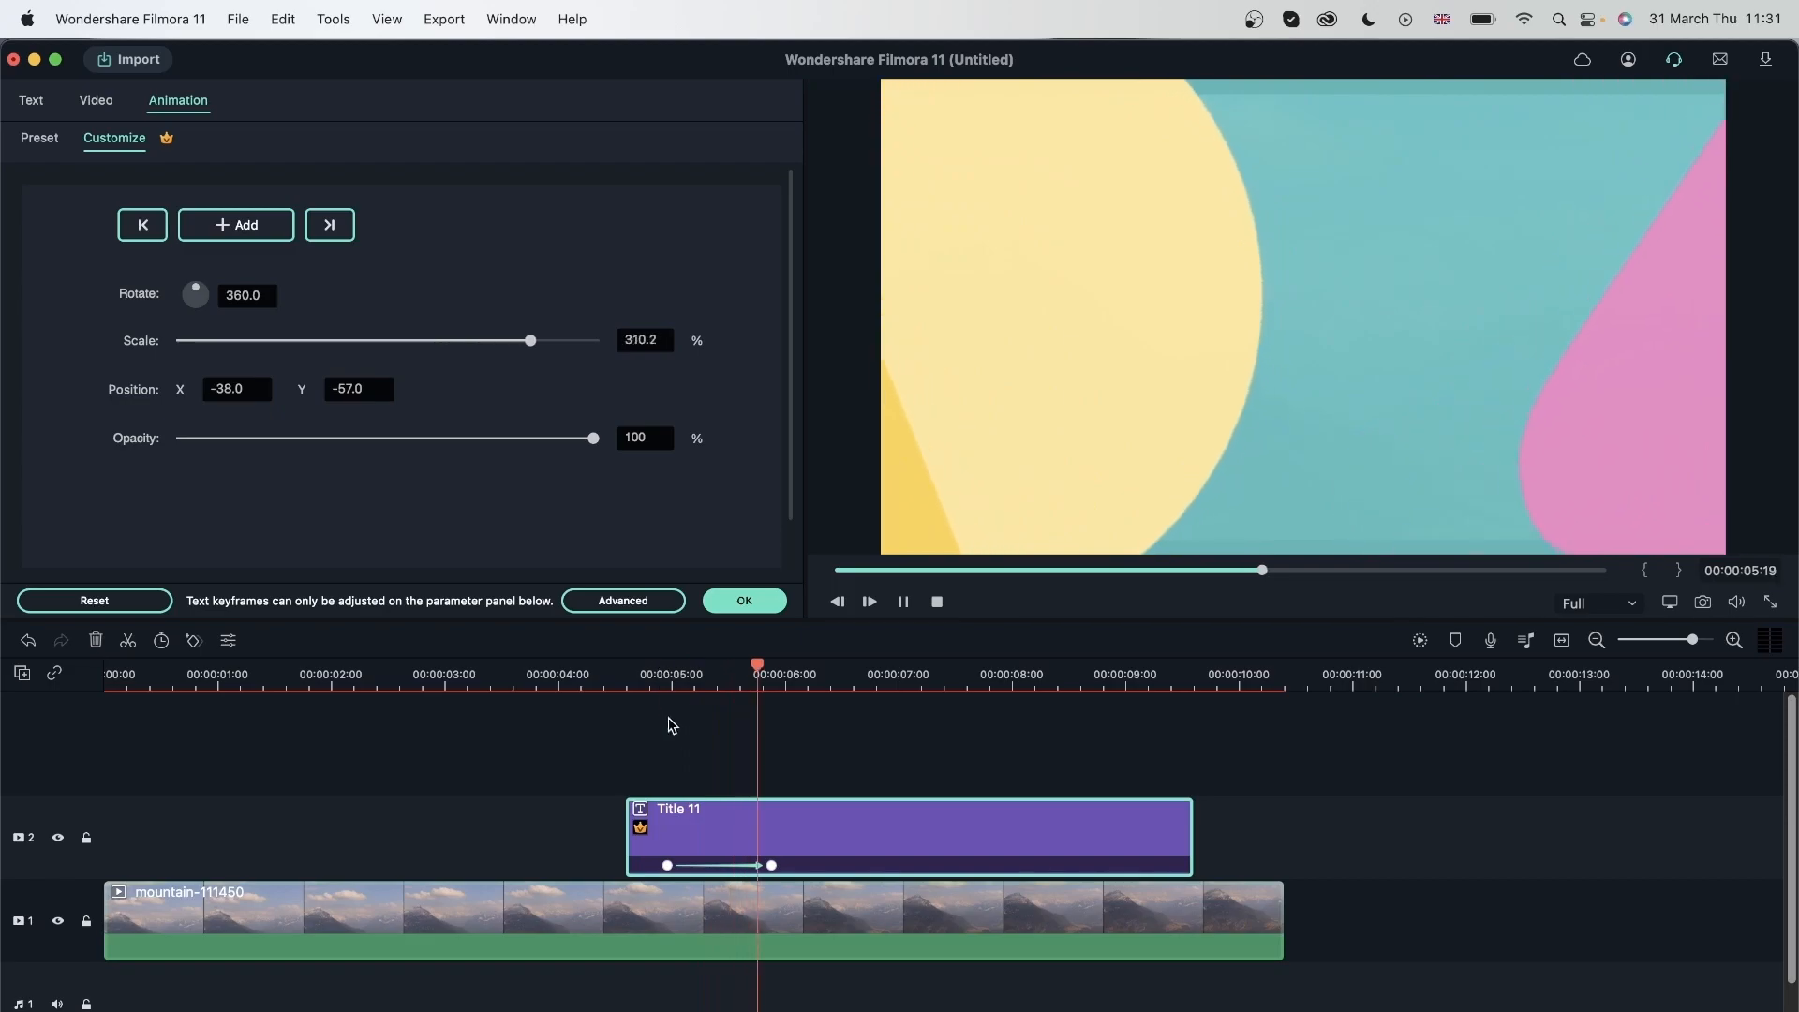
{"action": "key", "text": "space"}
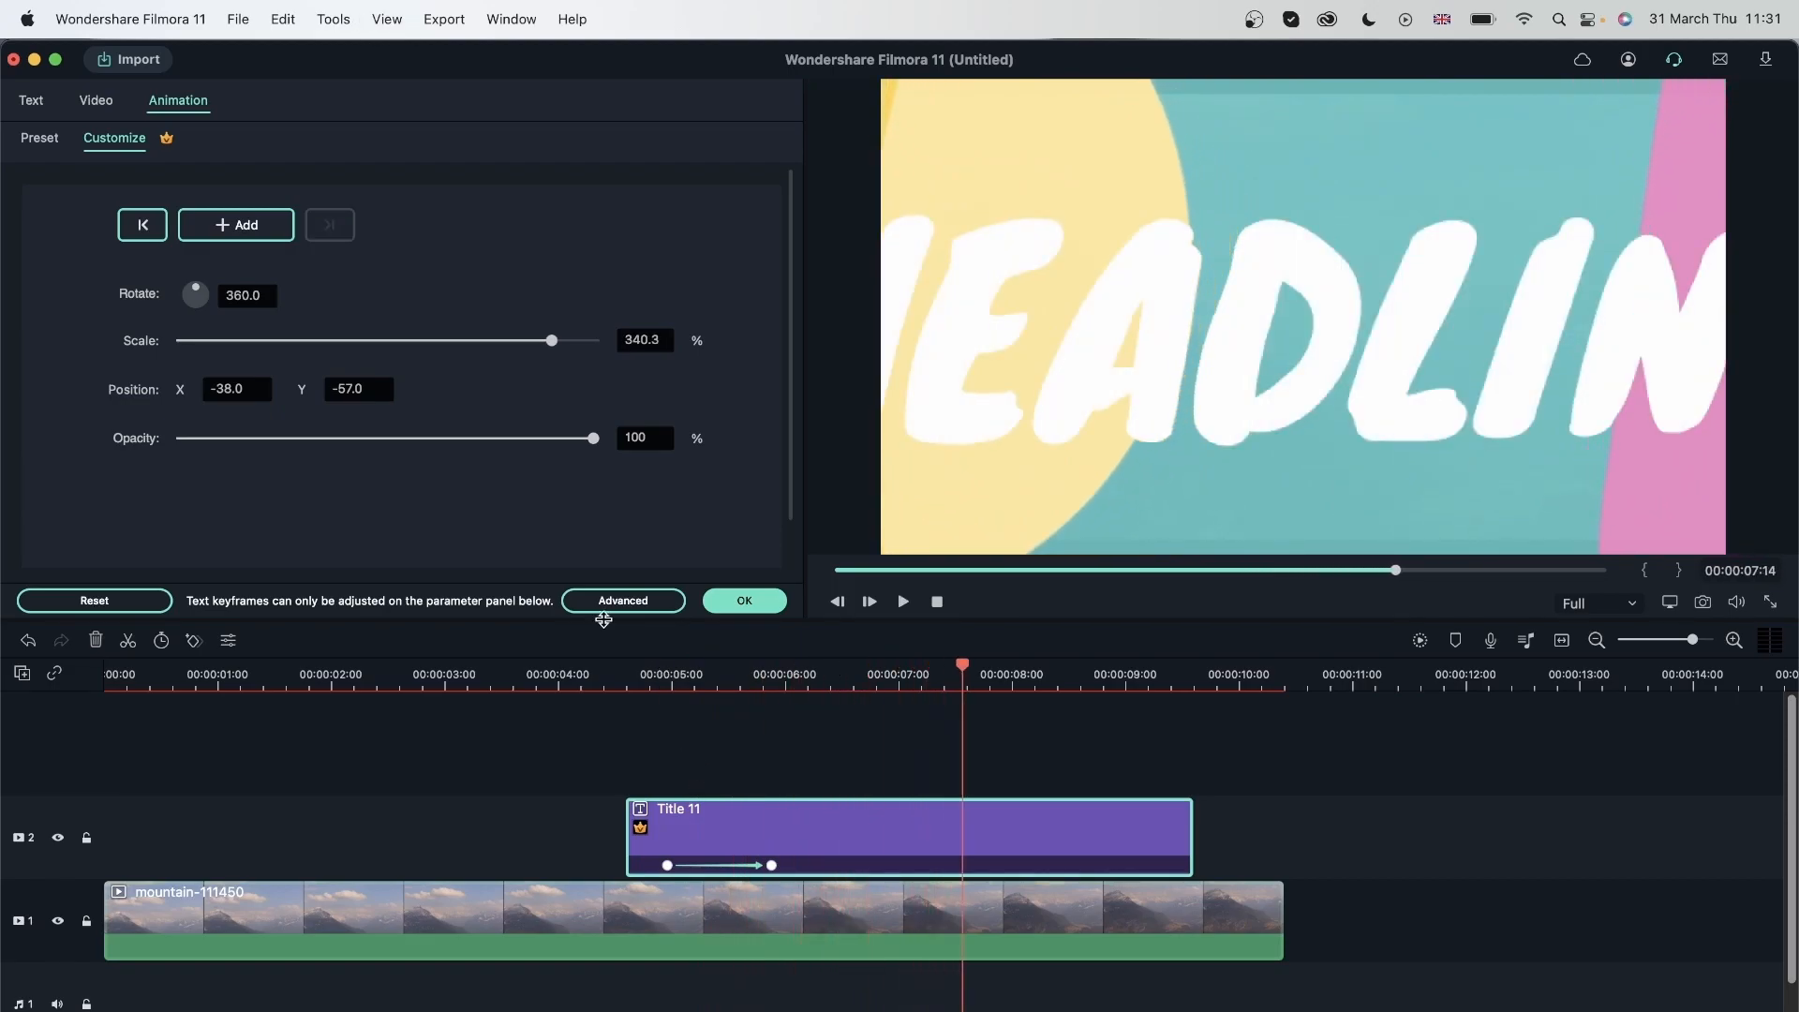
Move the second keyframe of the Title 11 clip to 00:00:08:02 and delete the clip from the timeline
{"action": "left_click", "coordinate": [689, 747]}
{"action": "left_click_drag", "start_coordinate": [773, 875], "coordinate": [1022, 865]}
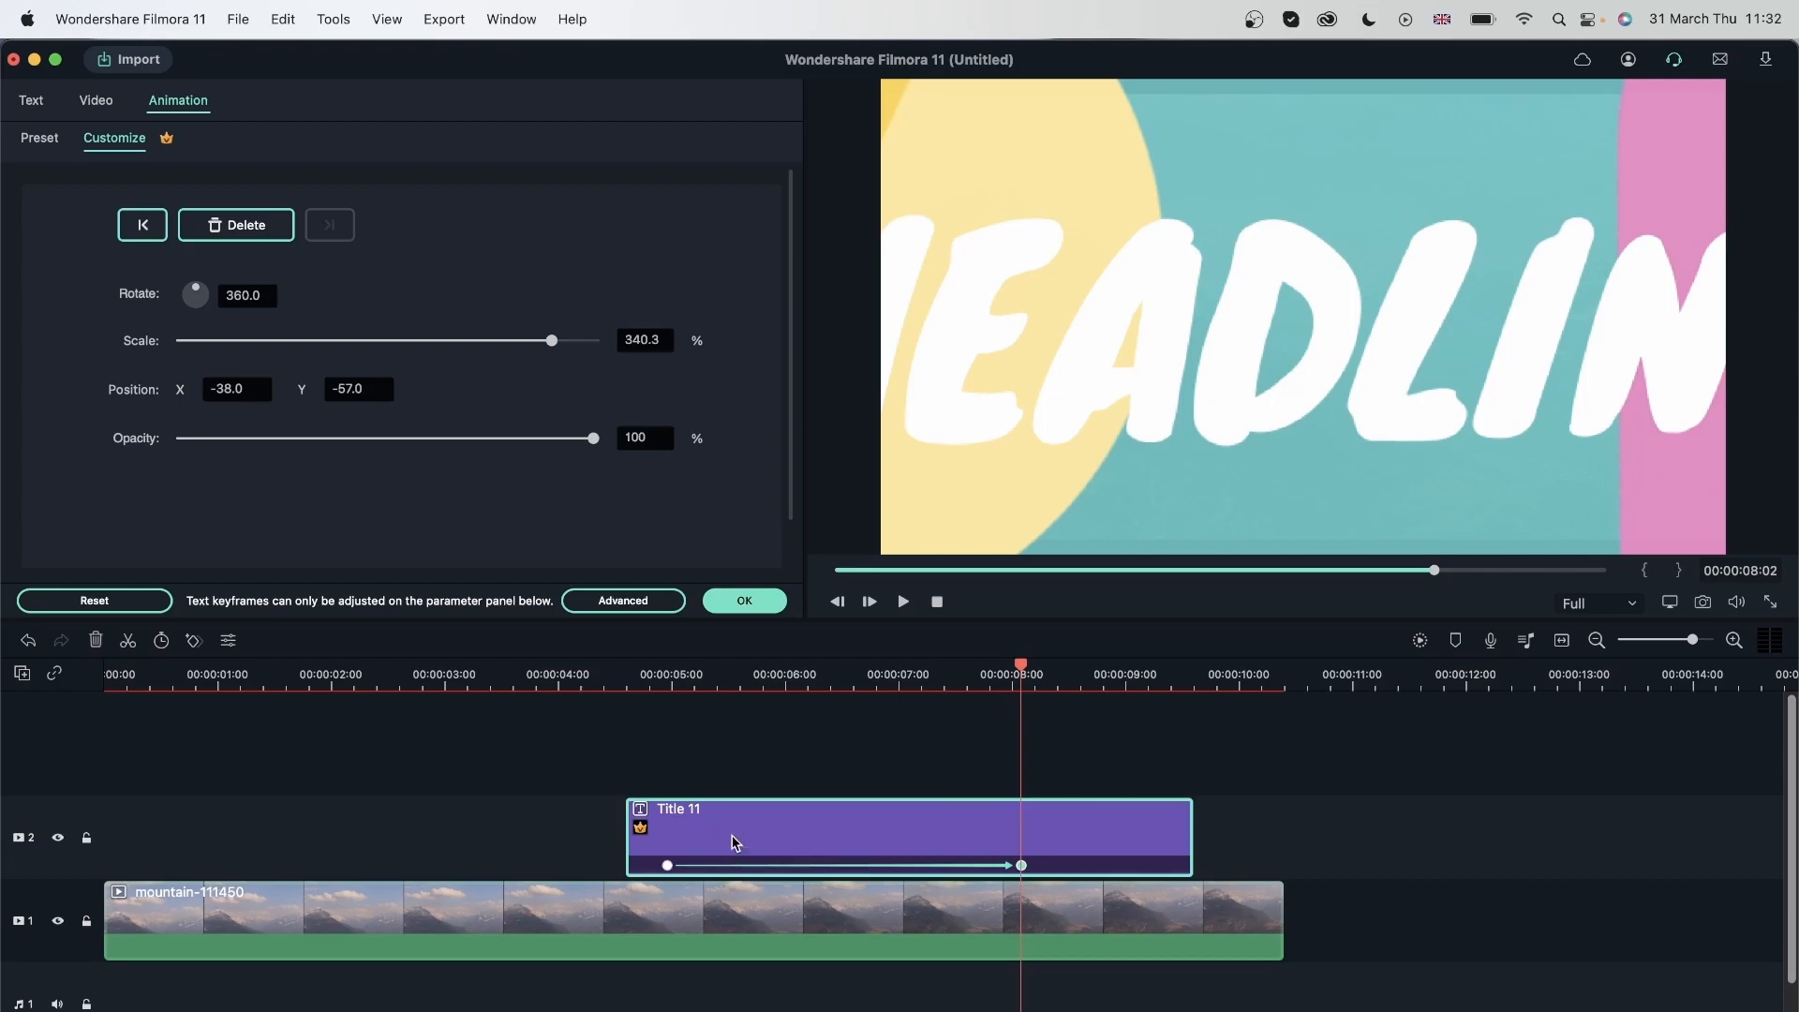
{"action": "left_click", "coordinate": [96, 640]}
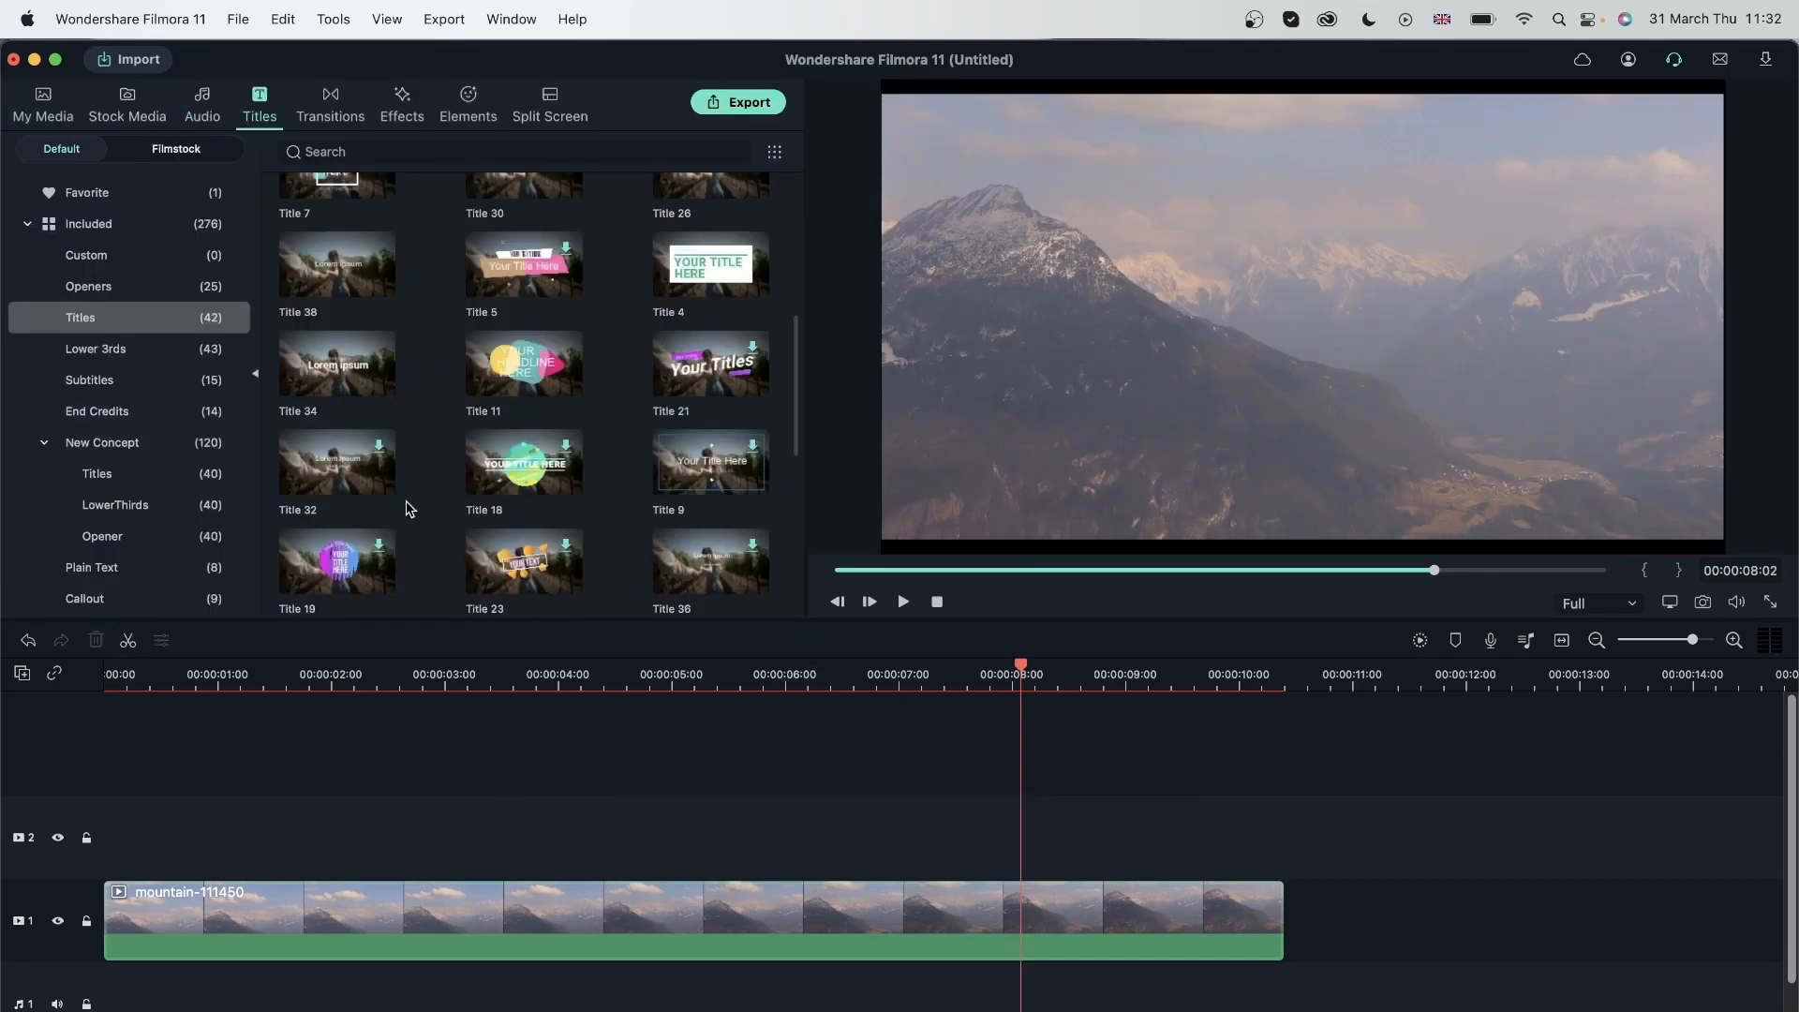
Add the Simple Media Pack Lower Third 5 title from the Filmstock recommended titles above the mountain clip, starting just after four seconds
{"action": "left_click", "coordinate": [332, 567]}
{"action": "left_click", "coordinate": [560, 563]}
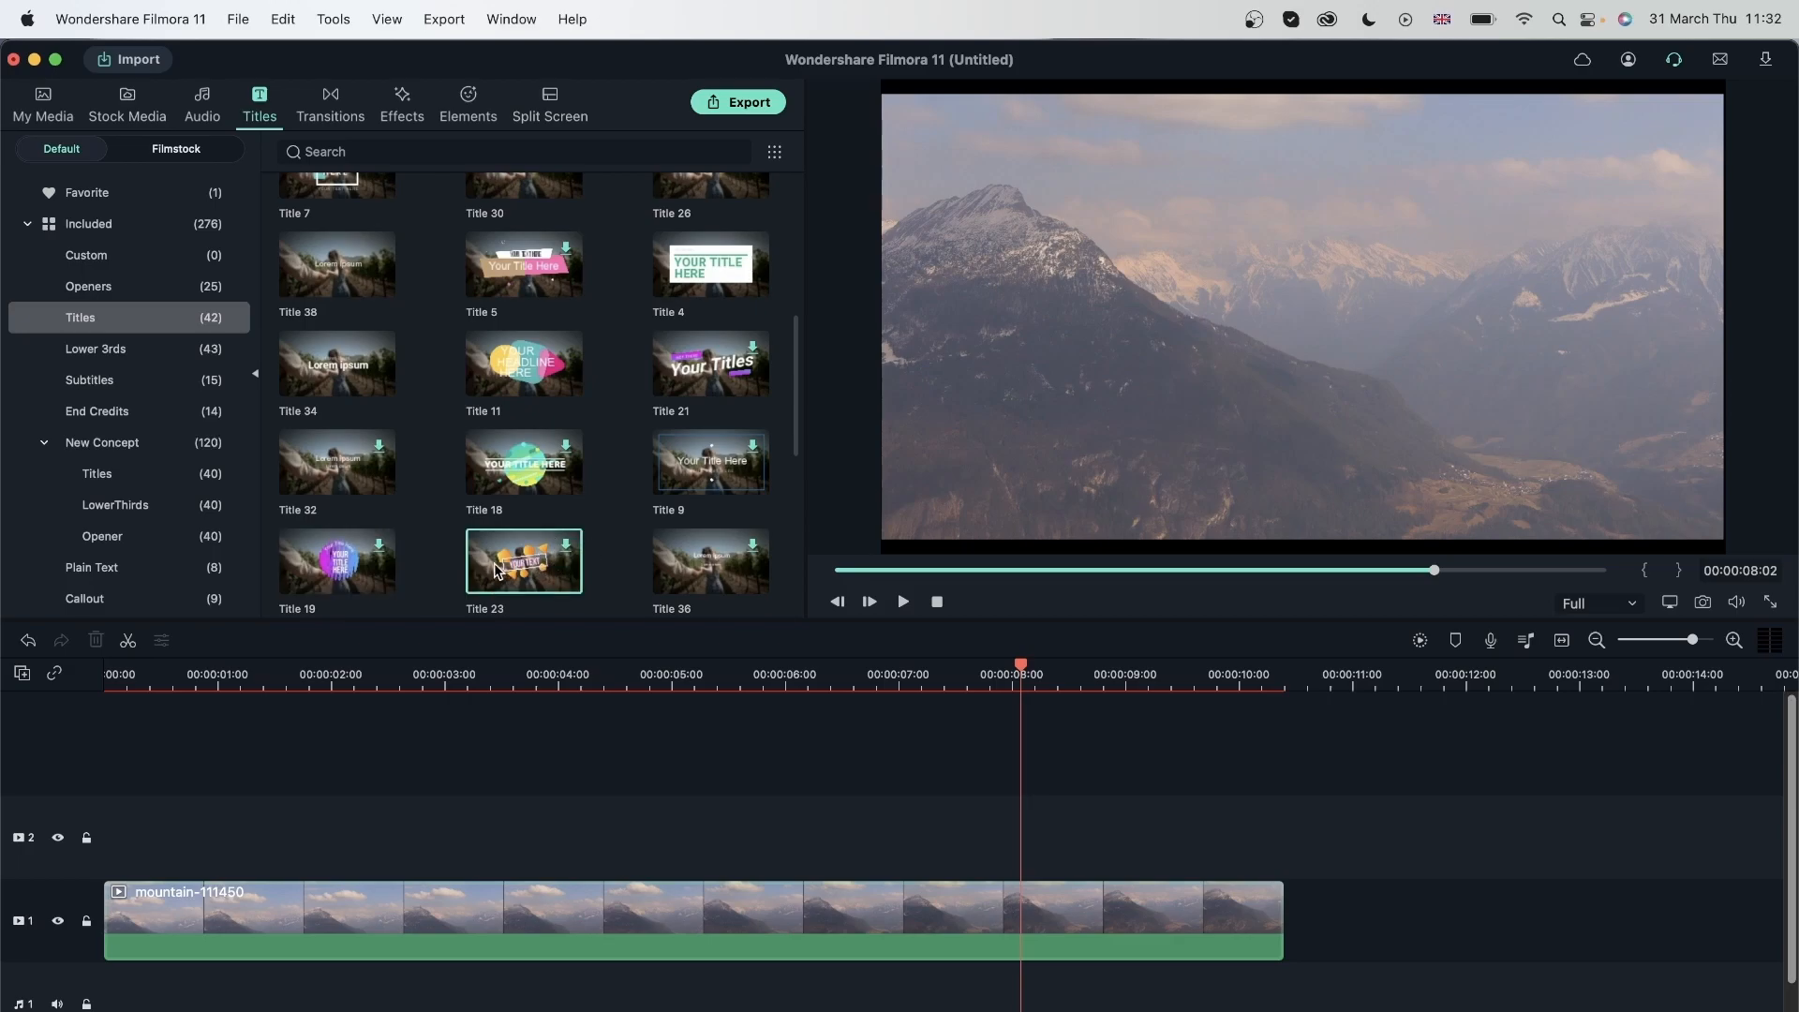
{"action": "scroll", "coordinate": [497, 571], "scroll_direction": "down", "scroll_amount": 3}
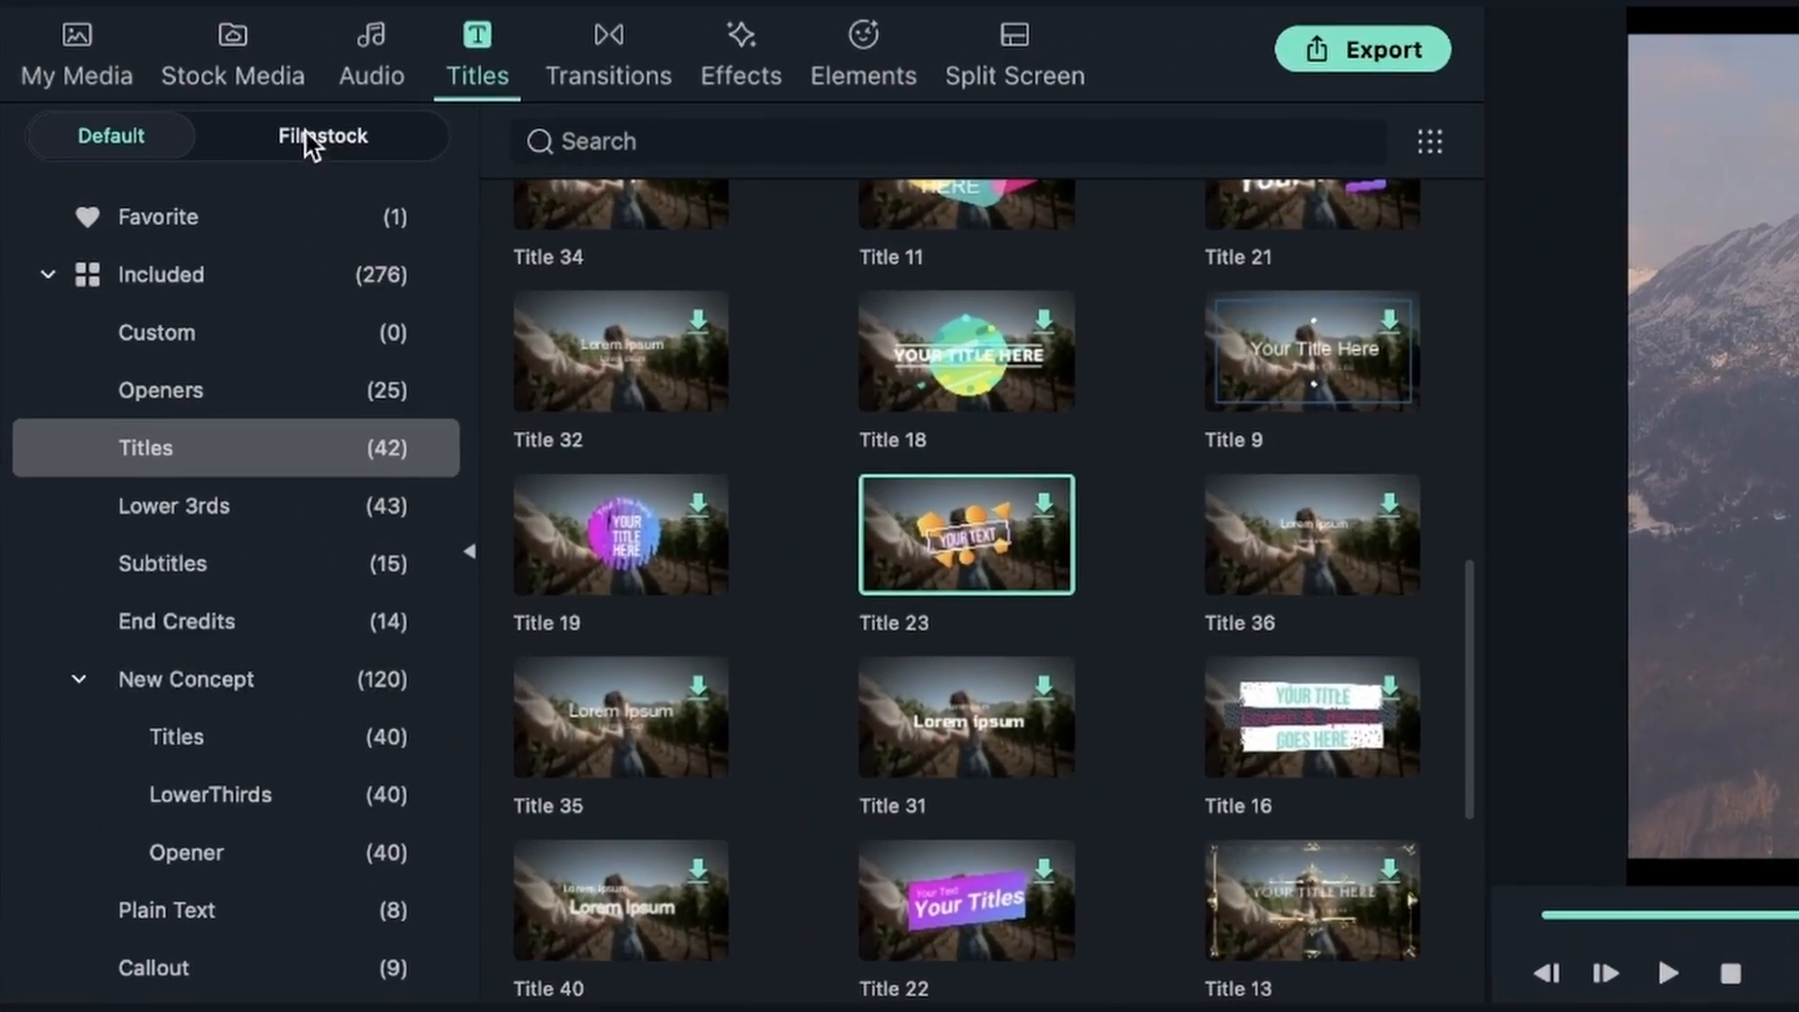
{"action": "left_click", "coordinate": [347, 137]}
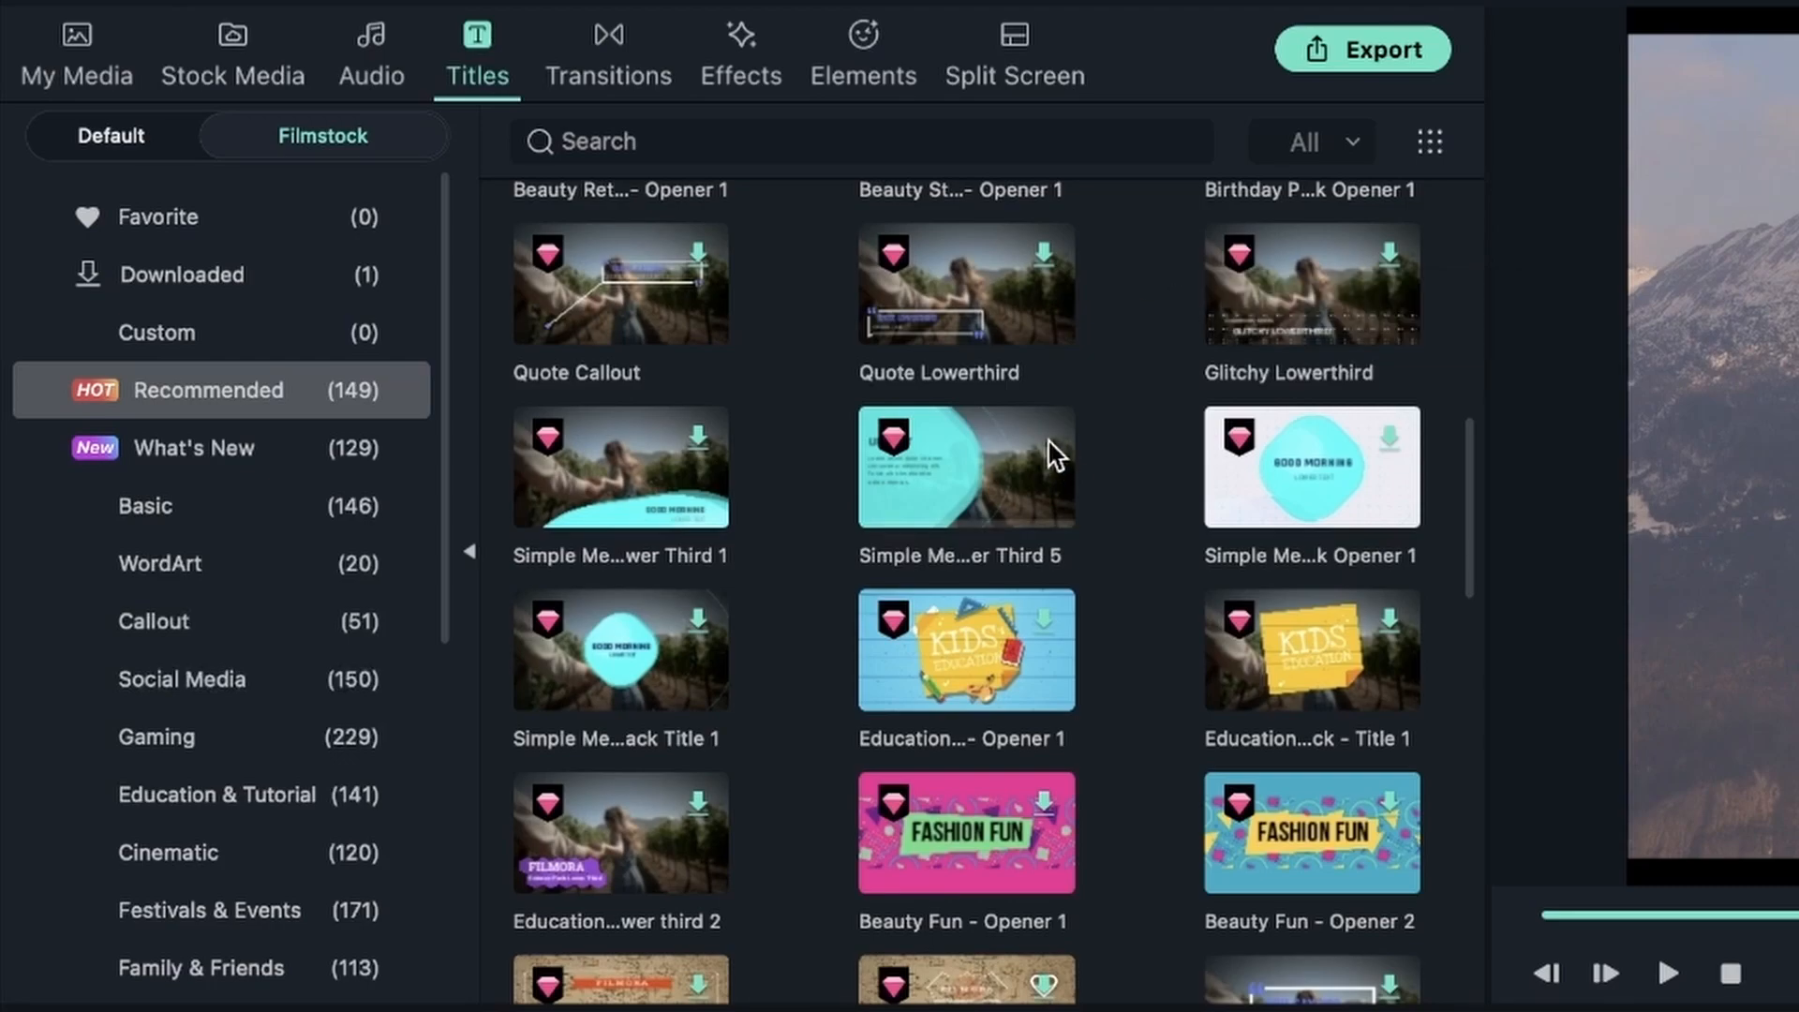
{"action": "left_click_drag", "start_coordinate": [907, 433], "coordinate": [1077, 1011]}
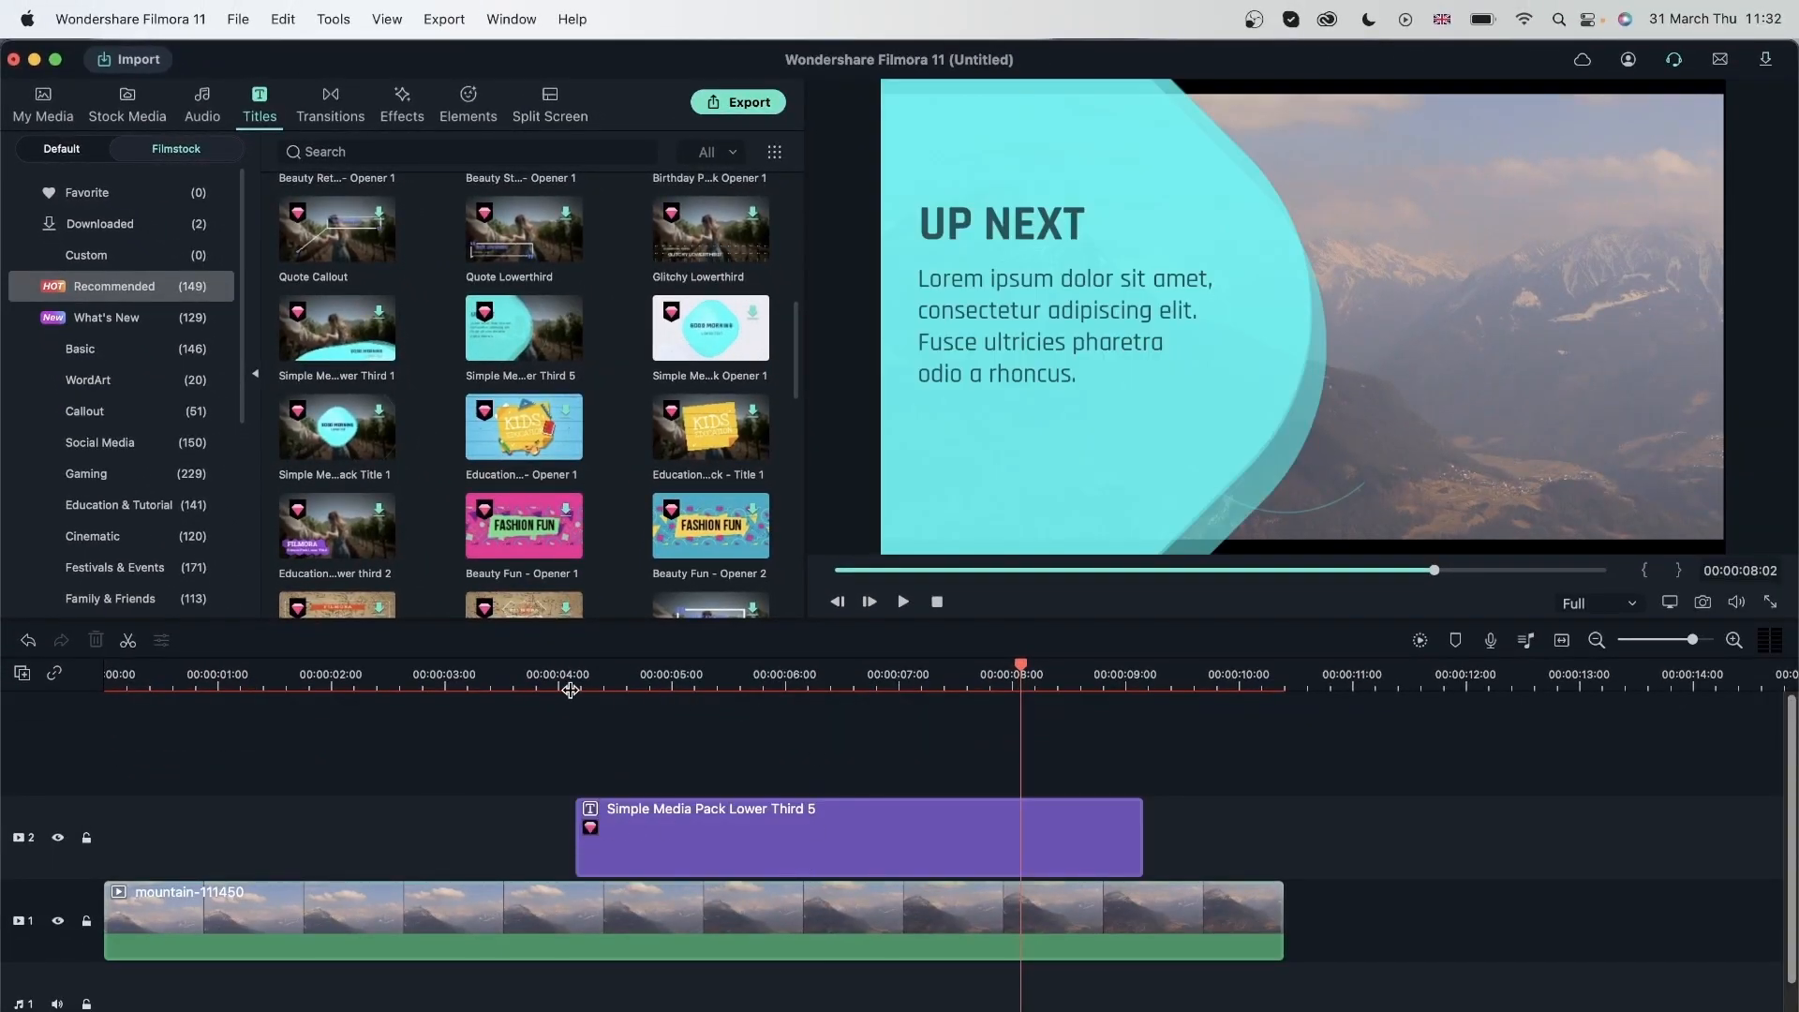
Scrub through the lower third title and try an export to check which paid resources the project uses
{"action": "left_click", "coordinate": [594, 667]}
{"action": "left_click_drag", "start_coordinate": [596, 668], "coordinate": [1053, 788]}
{"action": "left_click", "coordinate": [714, 101]}
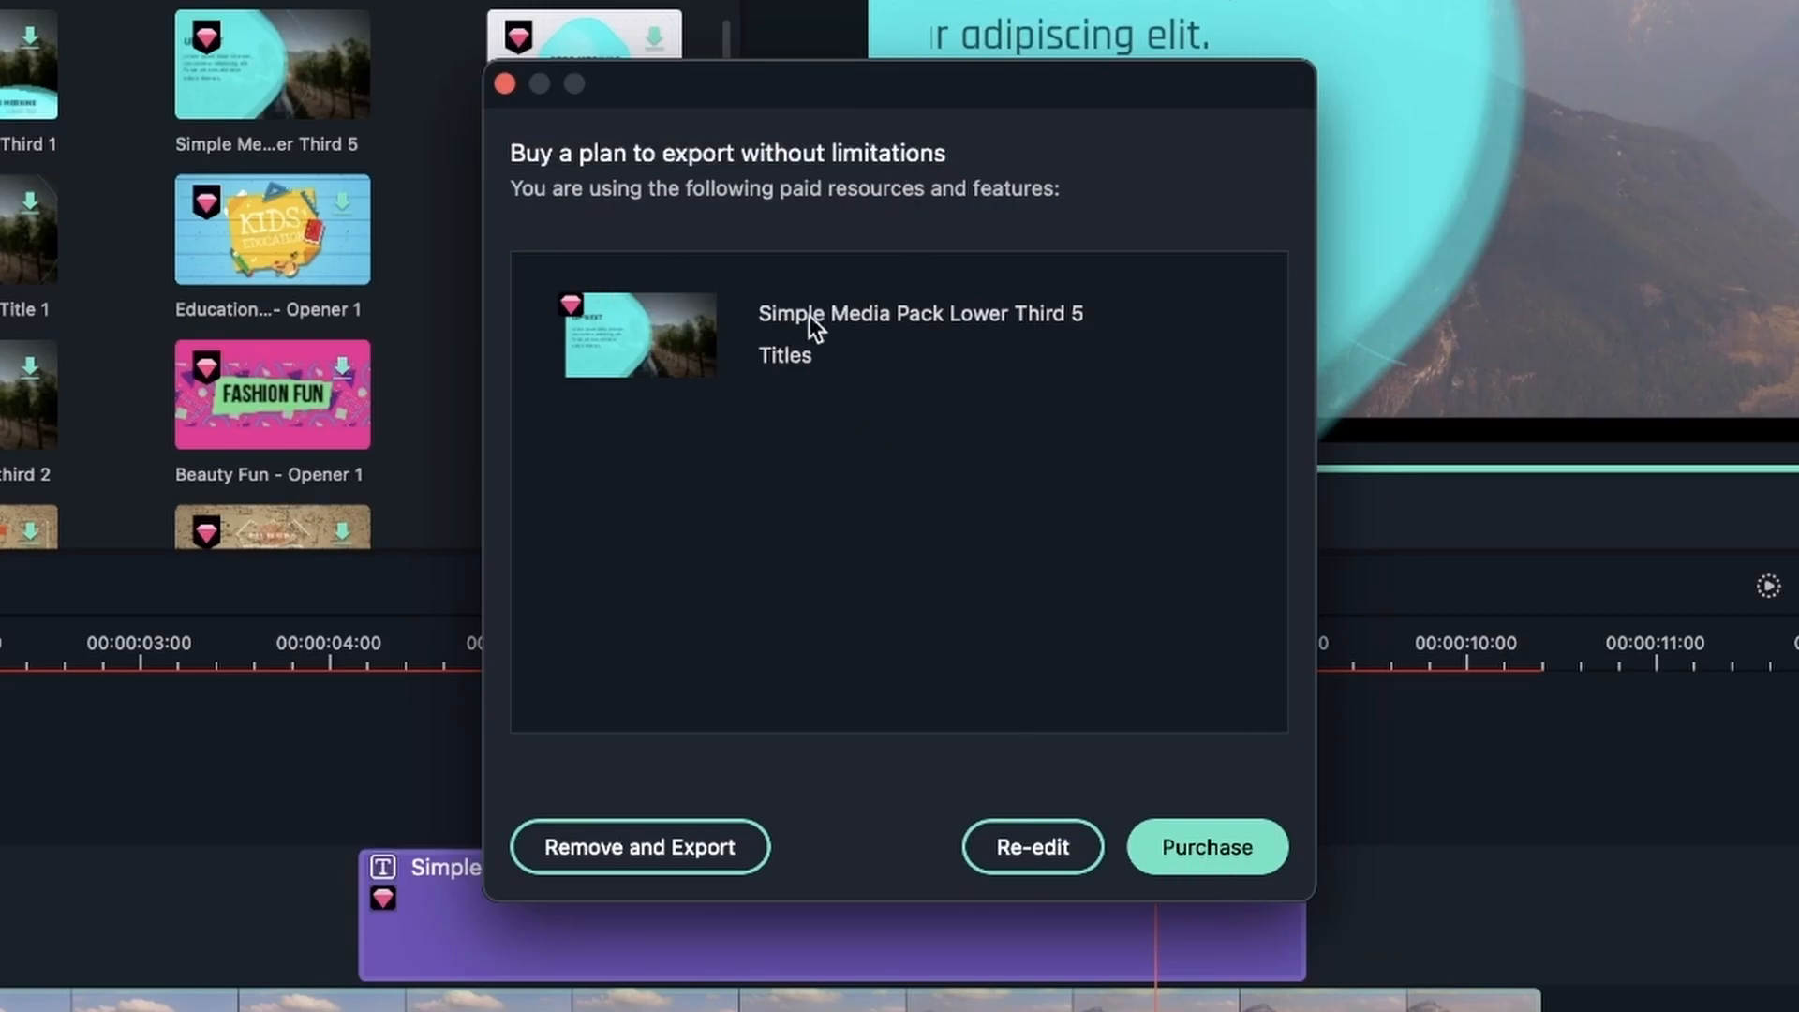
{"action": "left_click", "coordinate": [504, 84]}
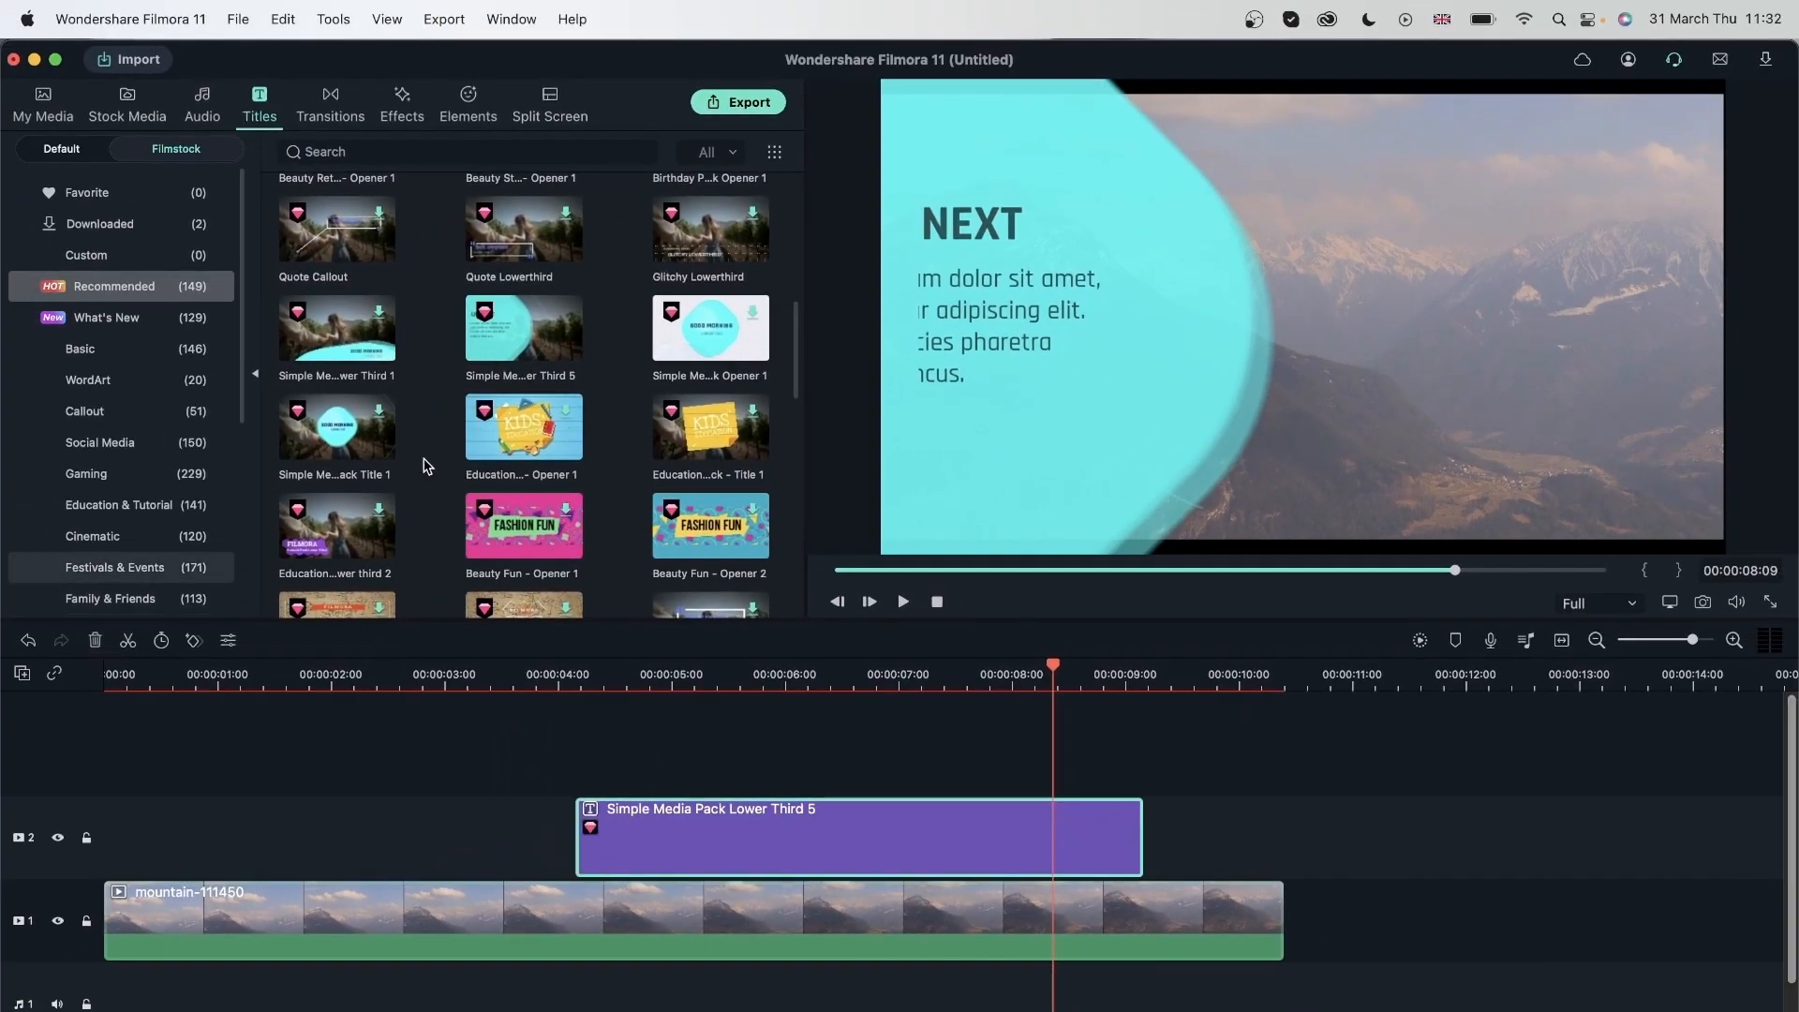
Replace the Simple Media Pack Lower Third 5 clip with Education Tutorial Pack - Opener 1 above the mountain clip
{"action": "scroll", "coordinate": [475, 478], "scroll_direction": "down", "scroll_amount": 2}
{"action": "scroll", "coordinate": [567, 515], "scroll_direction": "down", "scroll_amount": 3}
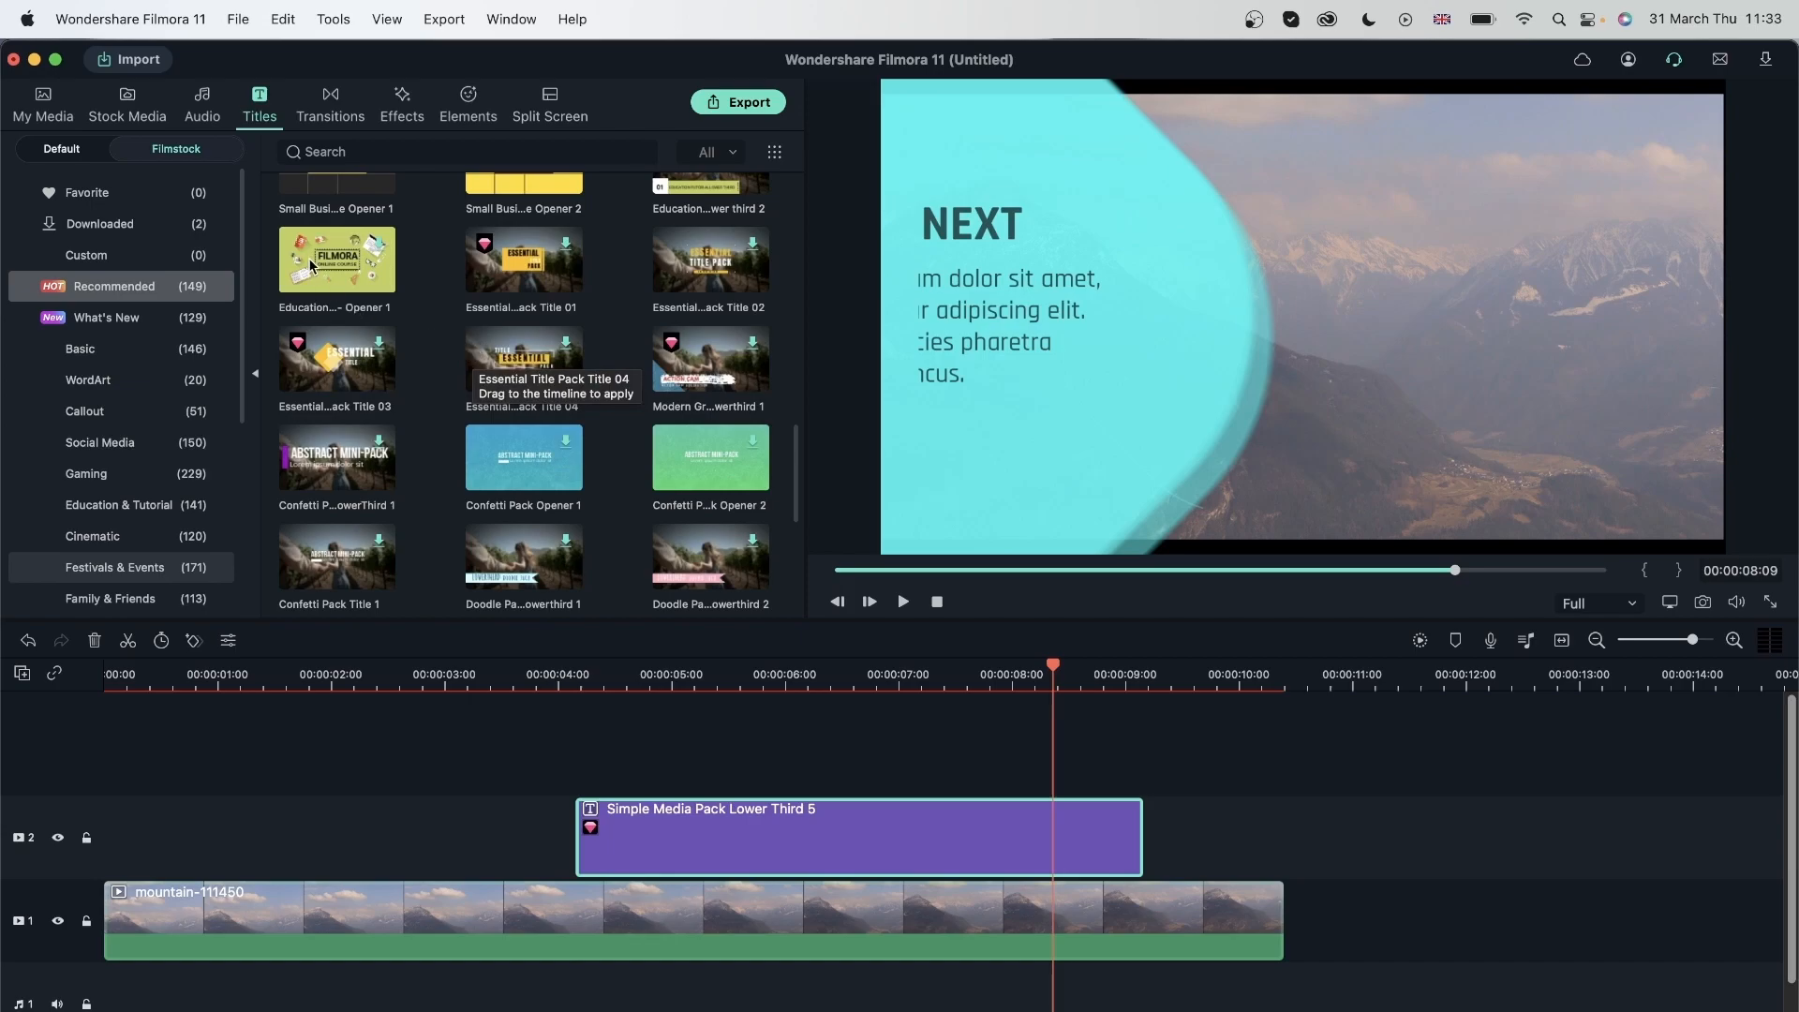
{"action": "key", "text": "Delete"}
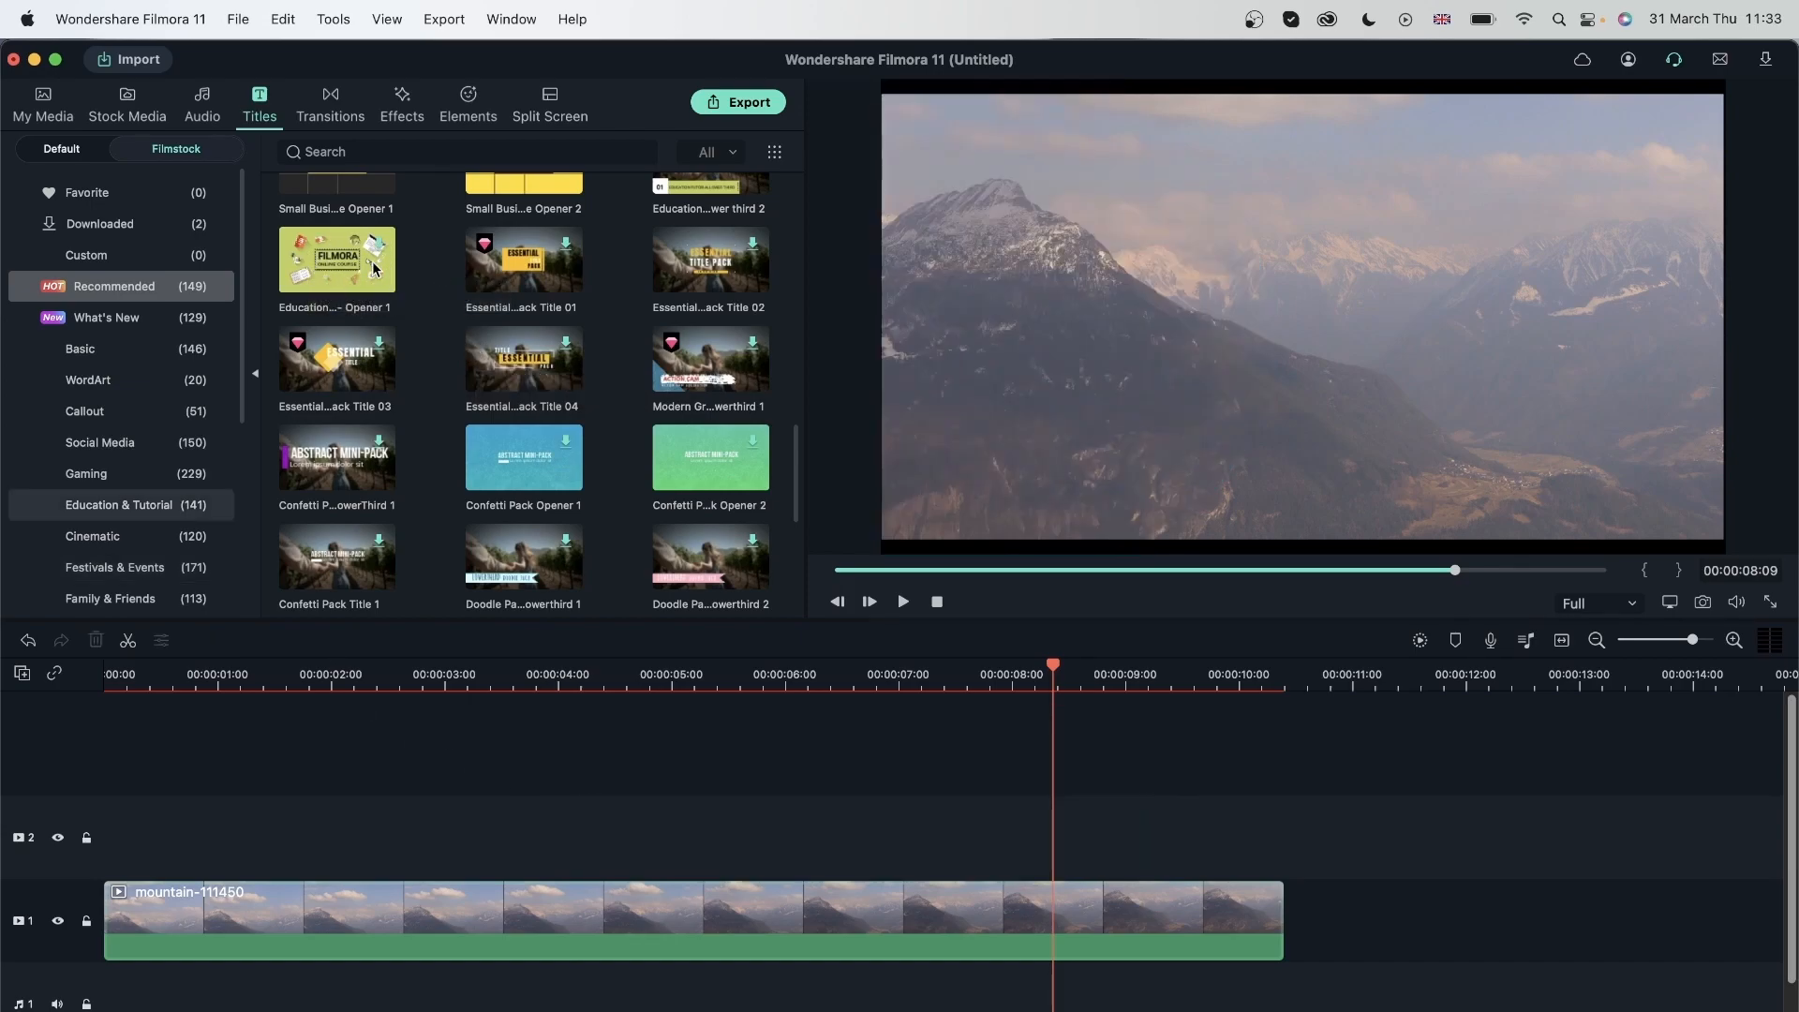
{"action": "left_click_drag", "start_coordinate": [336, 261], "coordinate": [665, 829]}
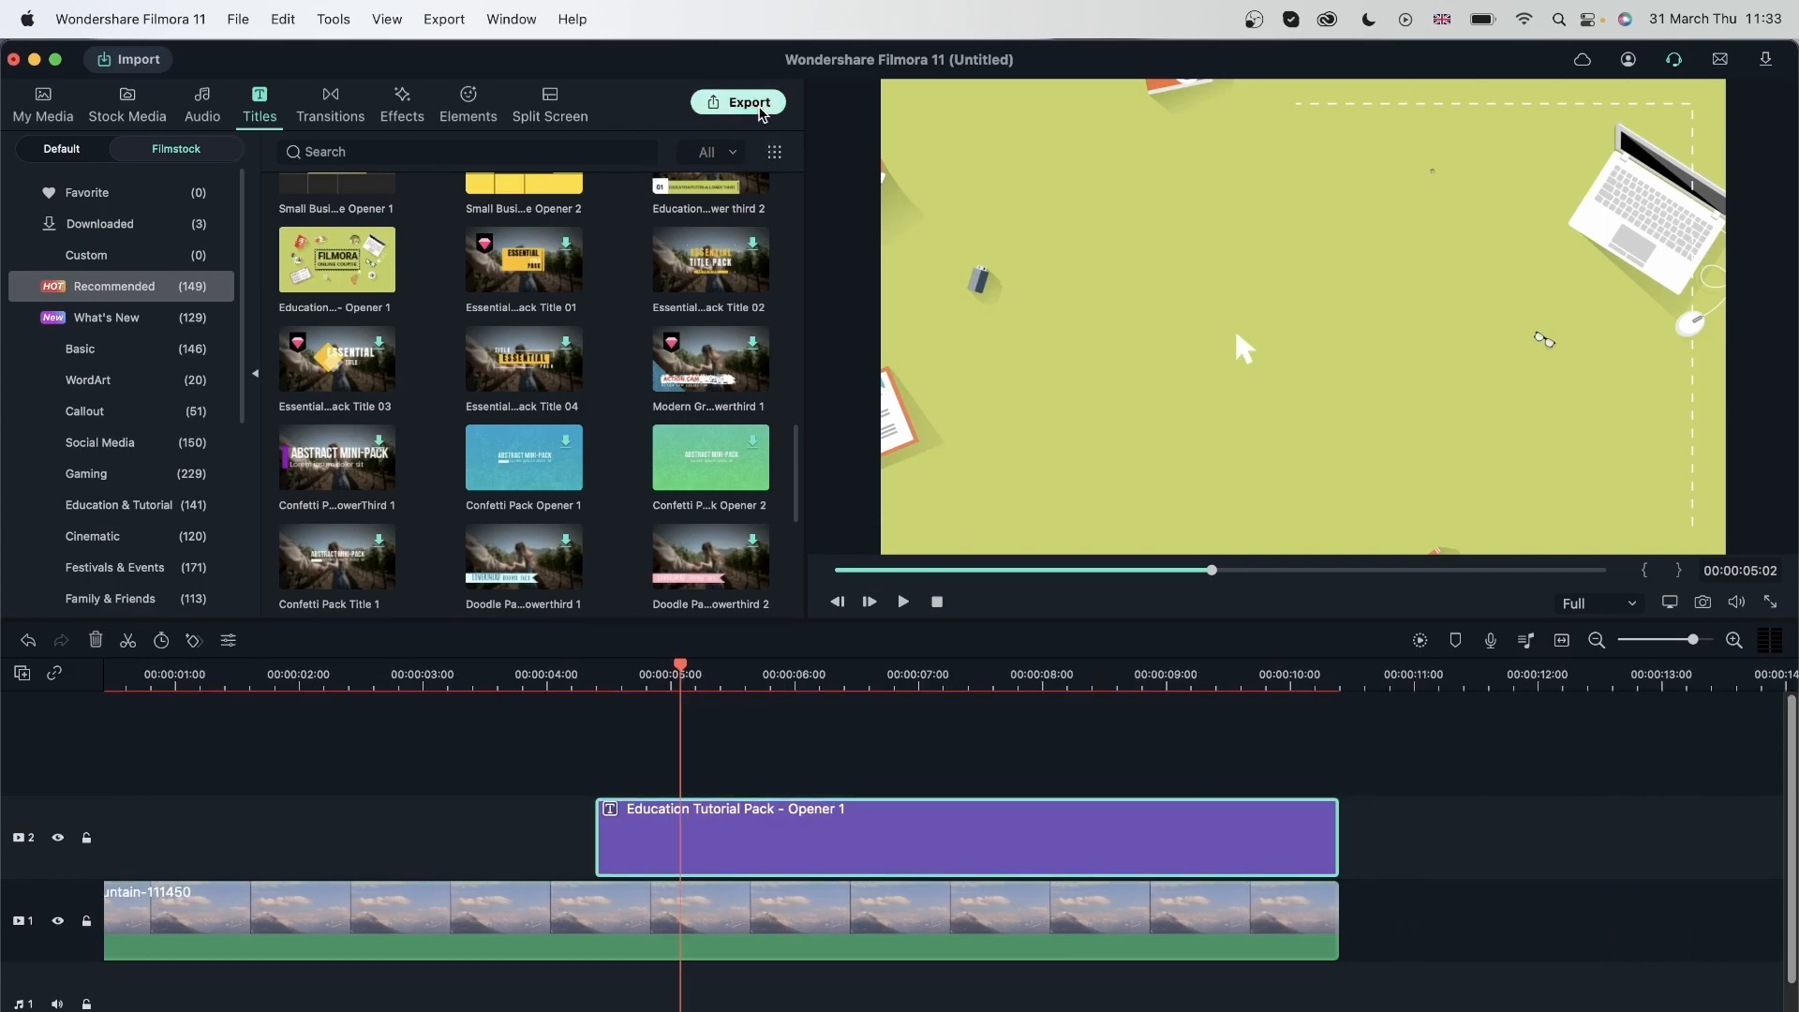
Check the export settings for the project with the free opener title and close them without exporting
{"action": "left_click", "coordinate": [745, 102]}
{"action": "left_click_drag", "start_coordinate": [846, 283], "coordinate": [676, 196]}
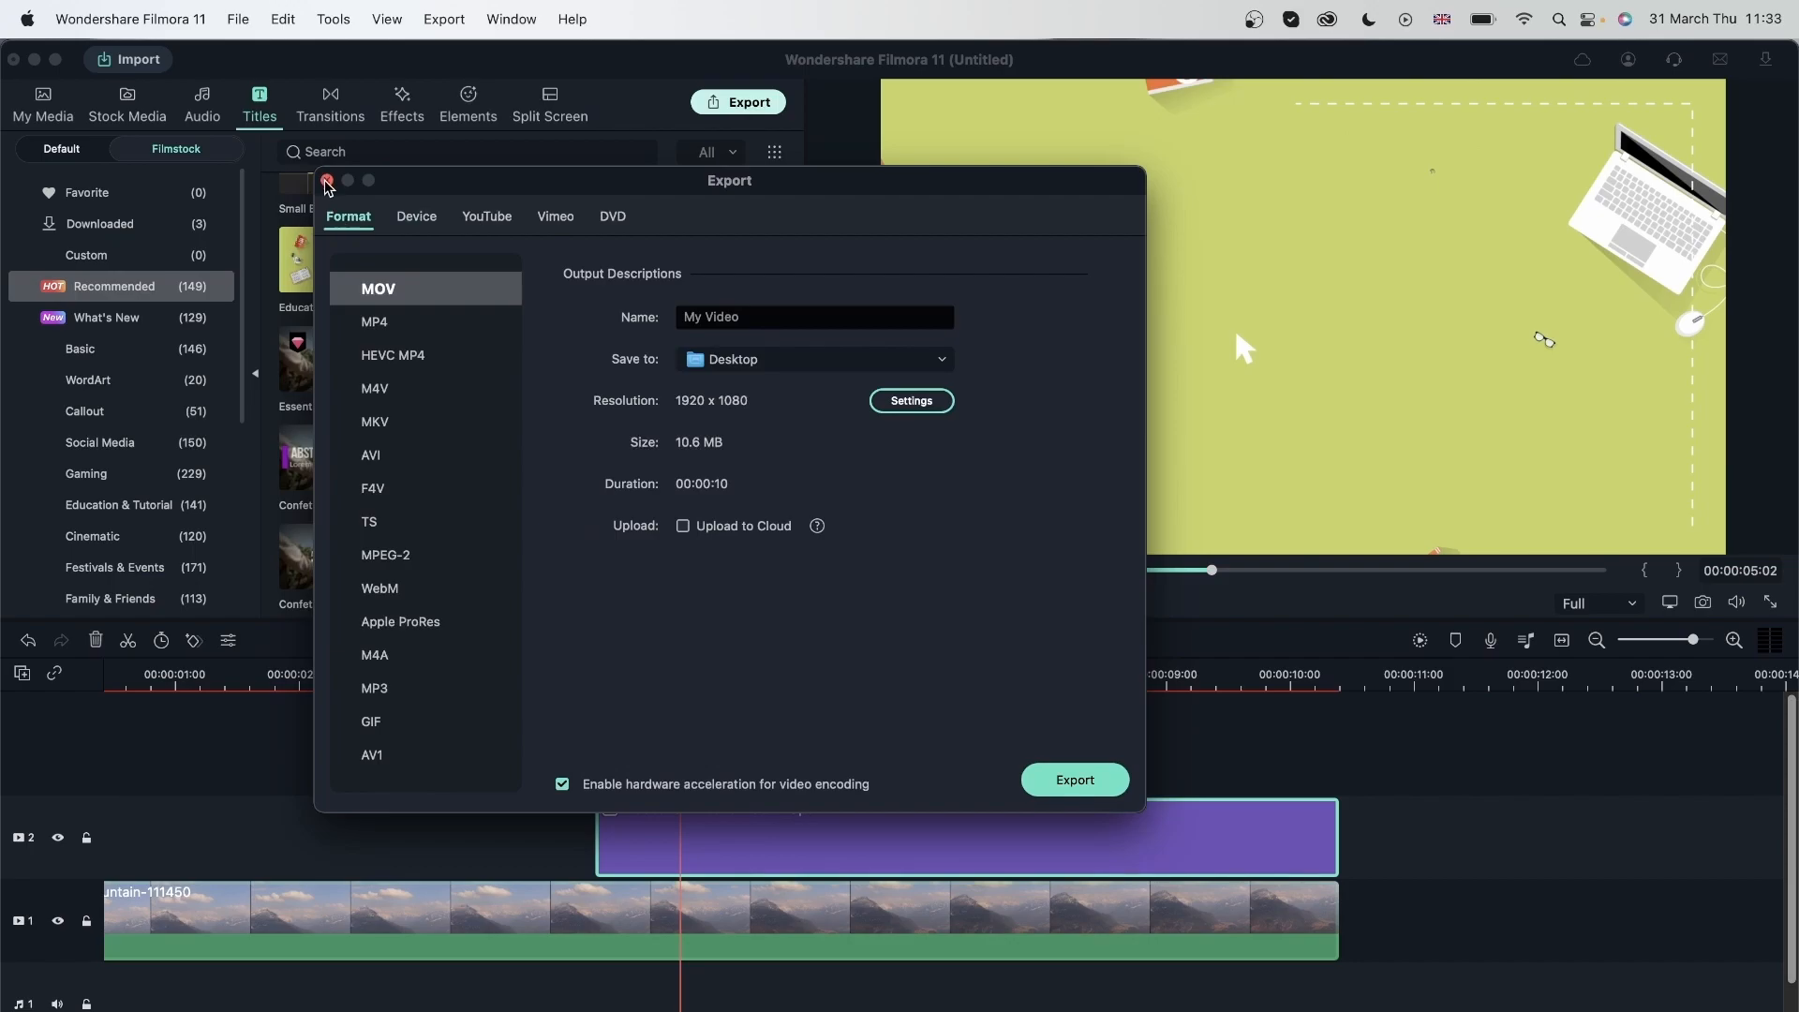
{"action": "left_click", "coordinate": [327, 182]}
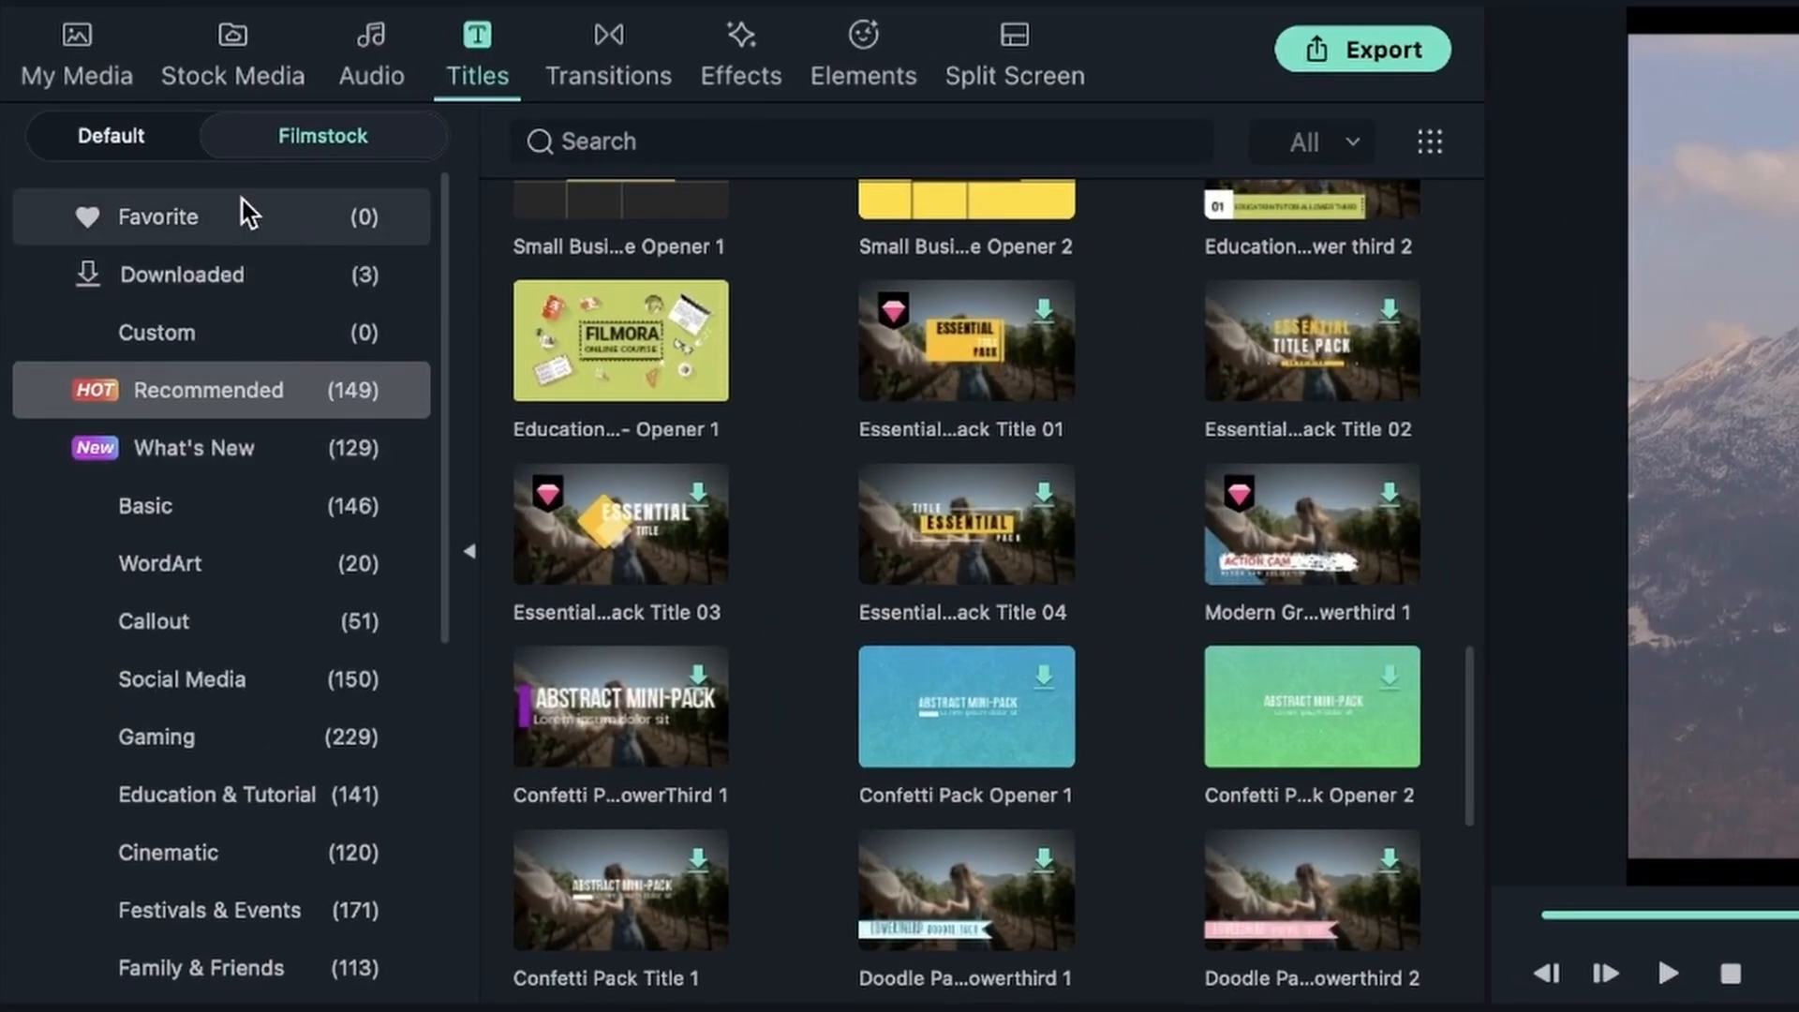
Browse the Basic, Cinematic and Gaming title categories in Filmstock and preview the Sunshine gaming opener
{"action": "left_click", "coordinate": [257, 506]}
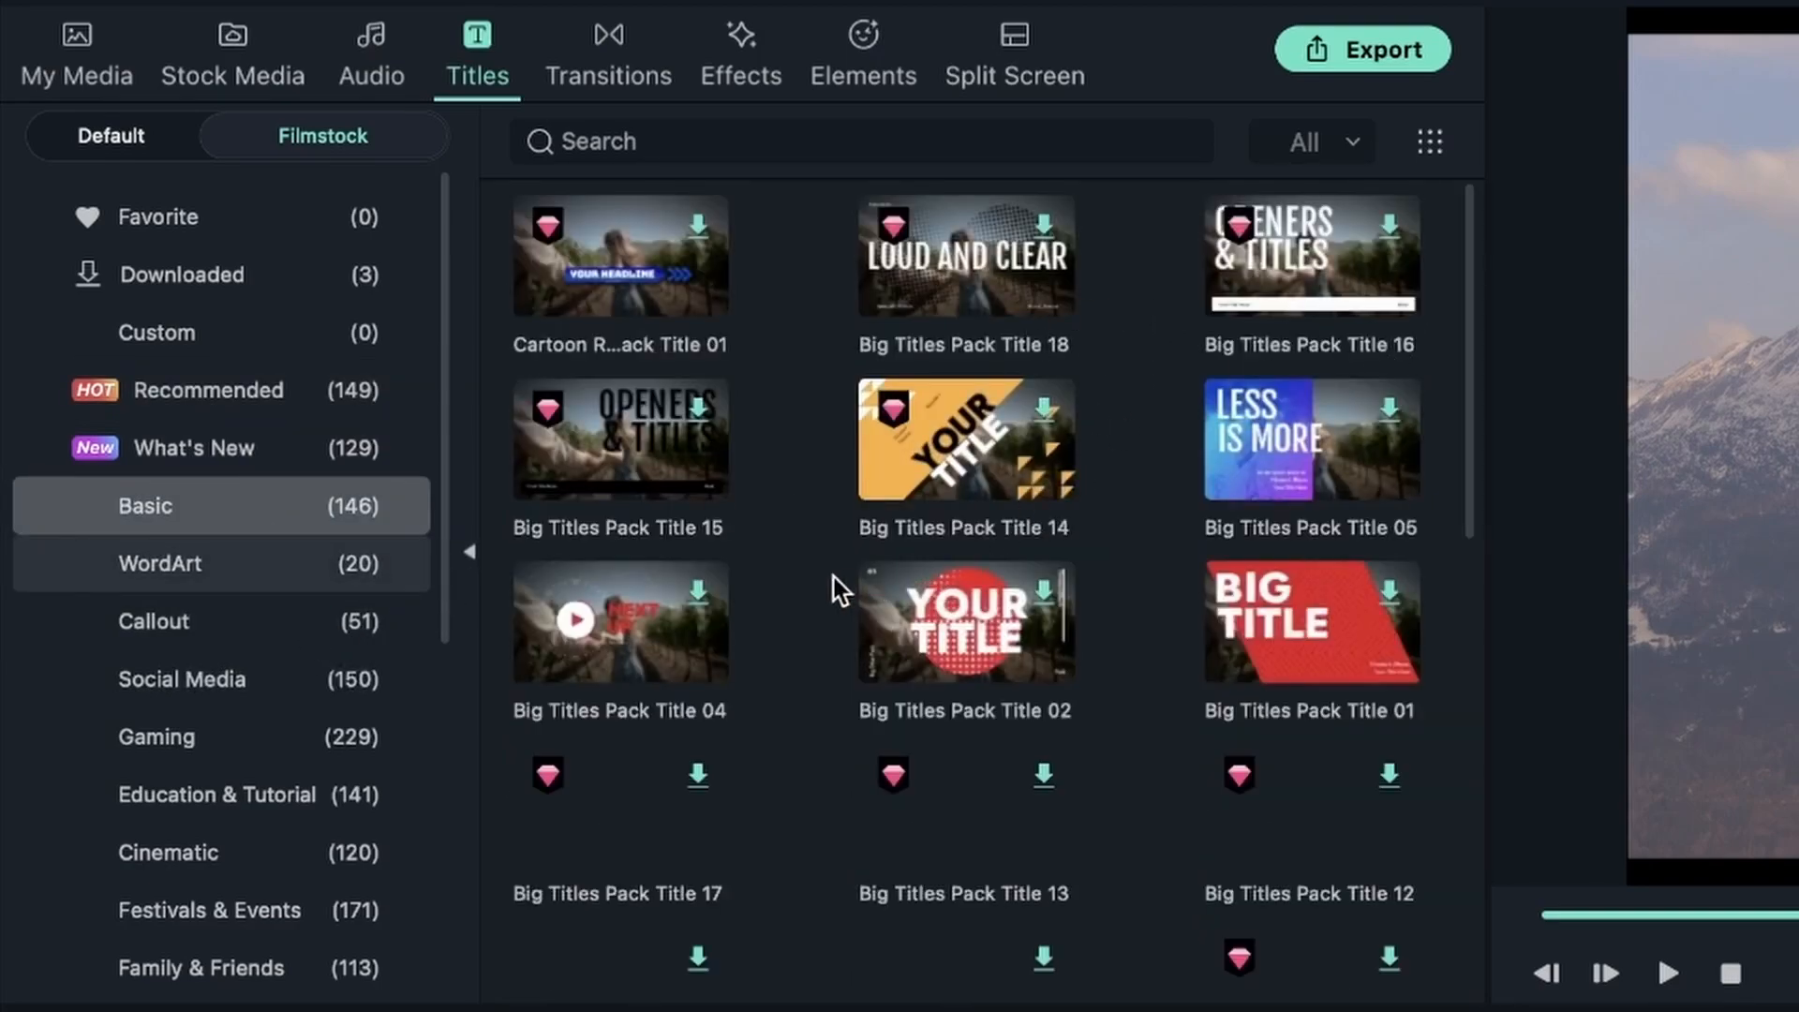
{"action": "left_click", "coordinate": [198, 860]}
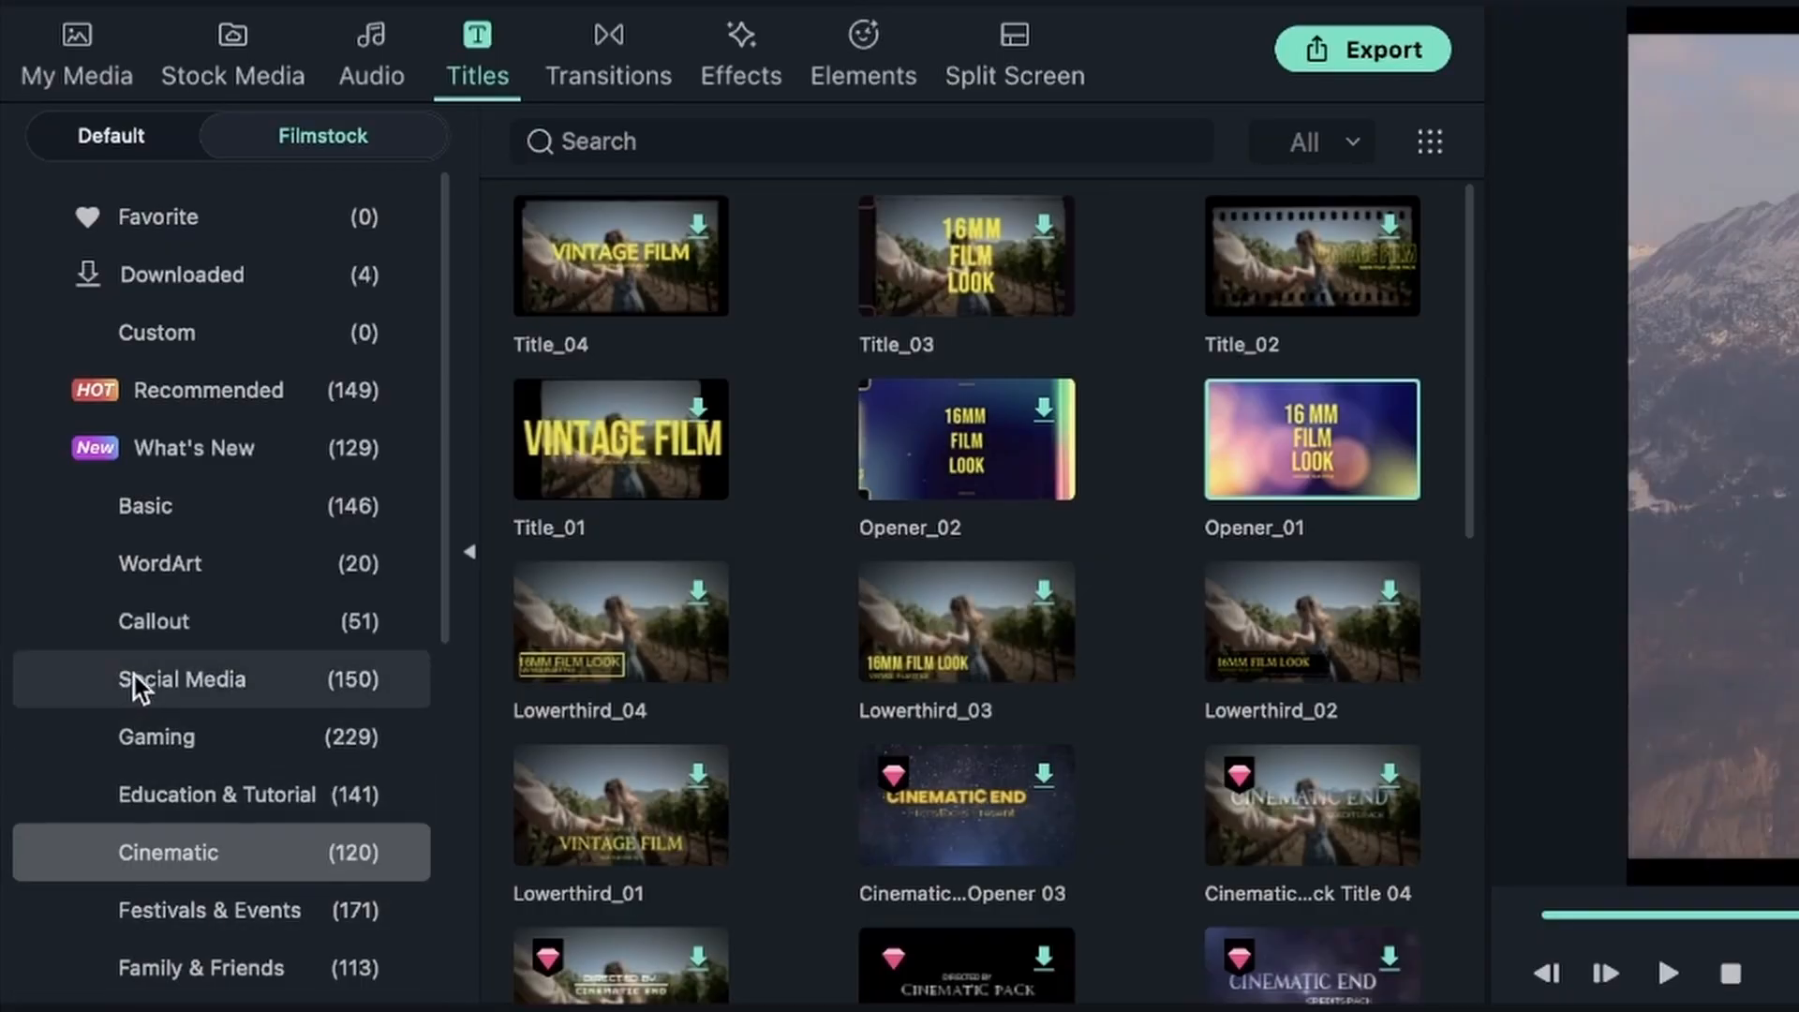
{"action": "left_click", "coordinate": [208, 740]}
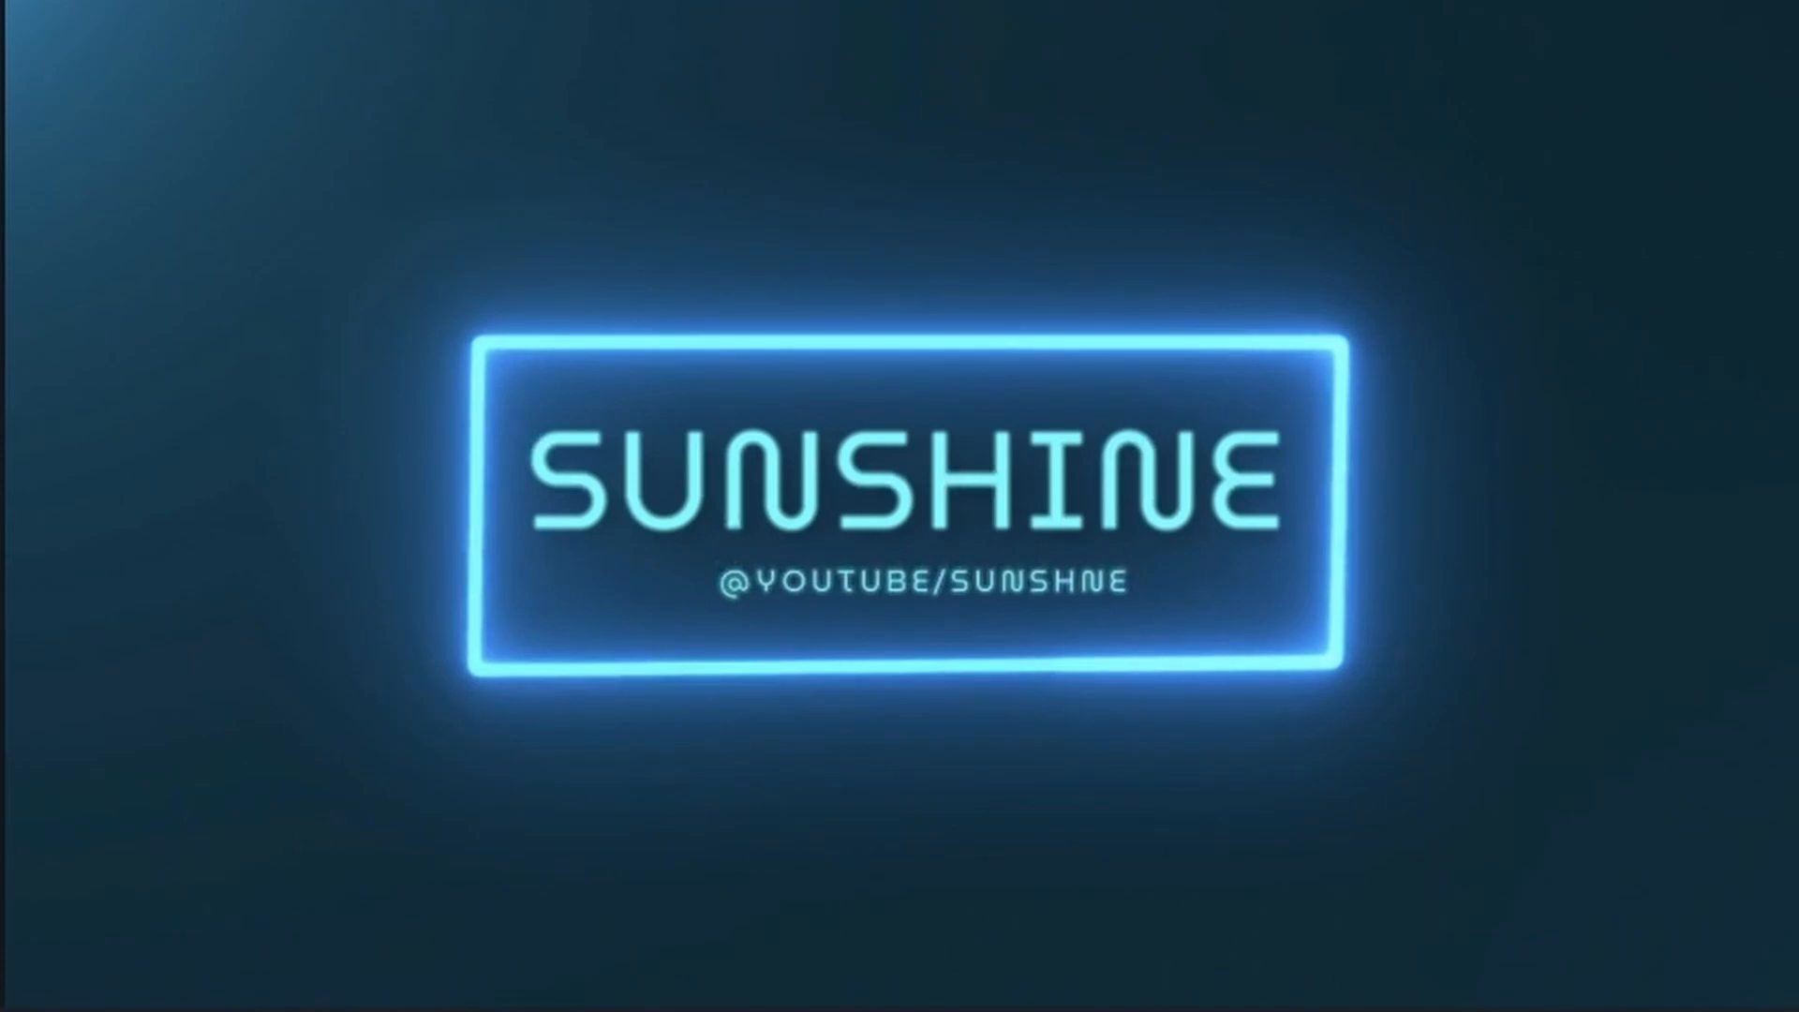
{"action": "key", "text": "Escape"}
{"action": "left_click", "coordinate": [691, 848]}
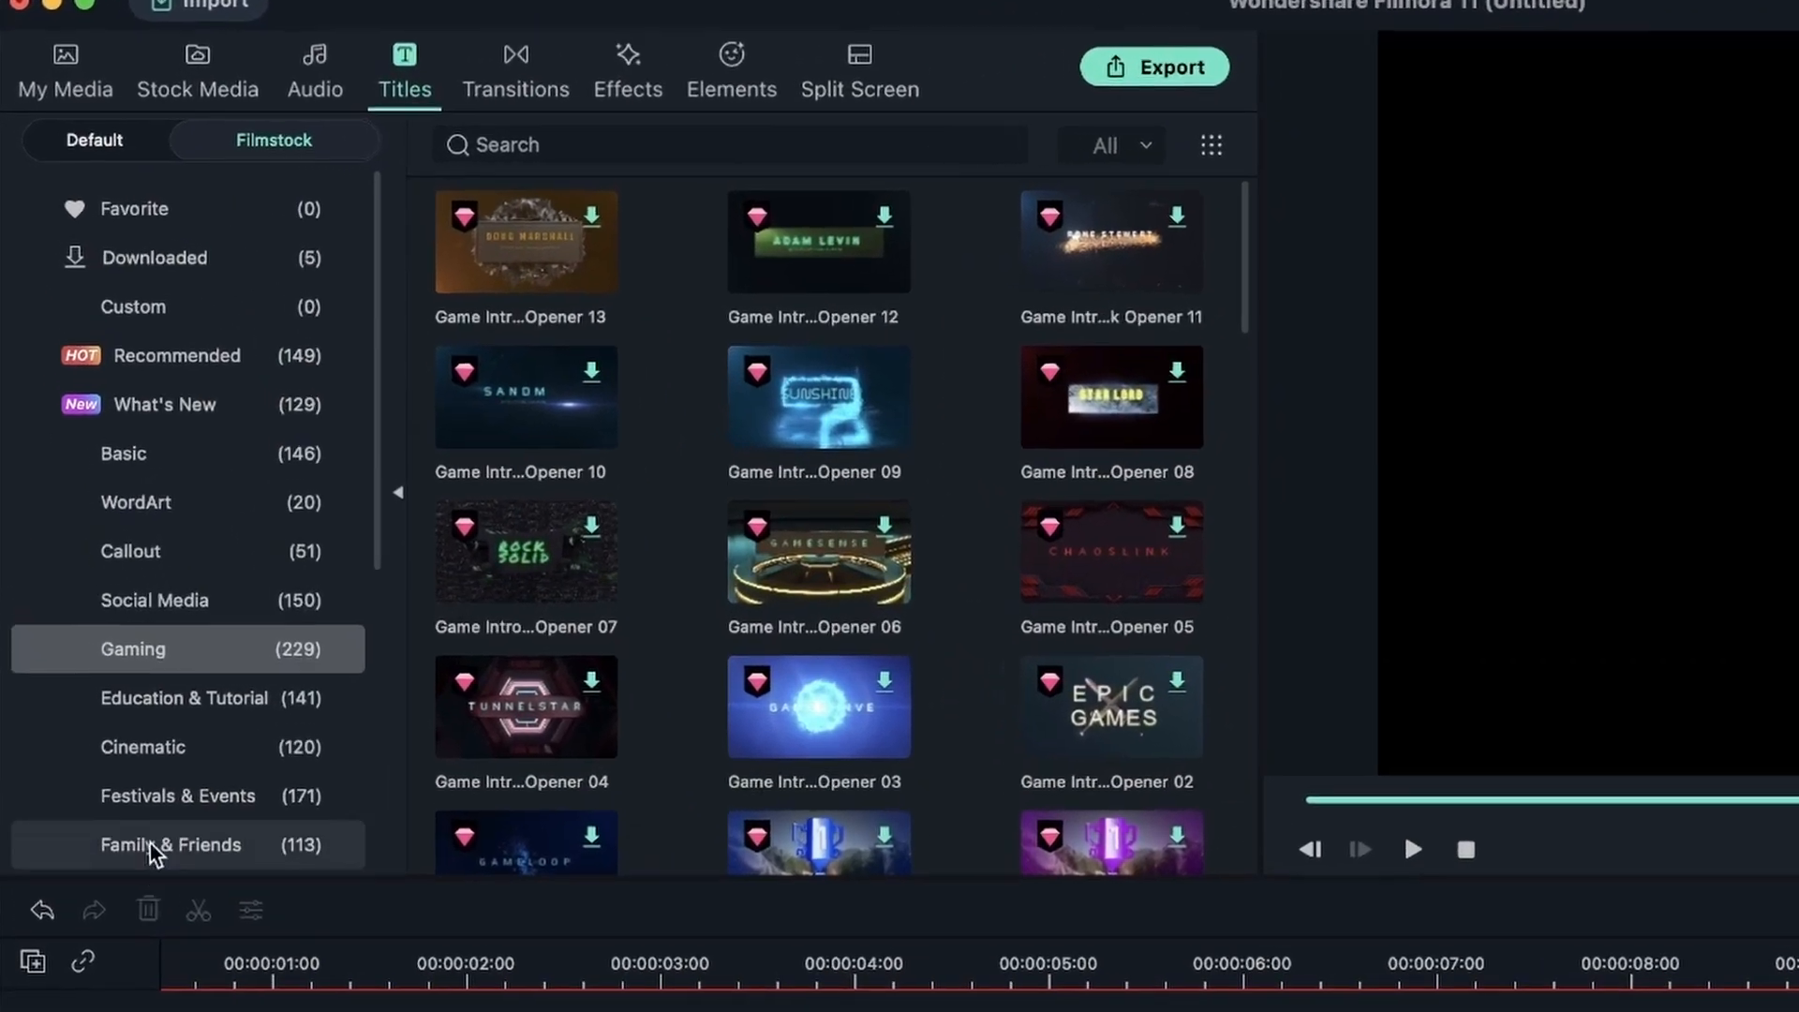
Look through the remaining Filmstock title categories, including Food, Business and the Resource pack
{"action": "scroll", "coordinate": [106, 552], "scroll_direction": "down", "scroll_amount": 5}
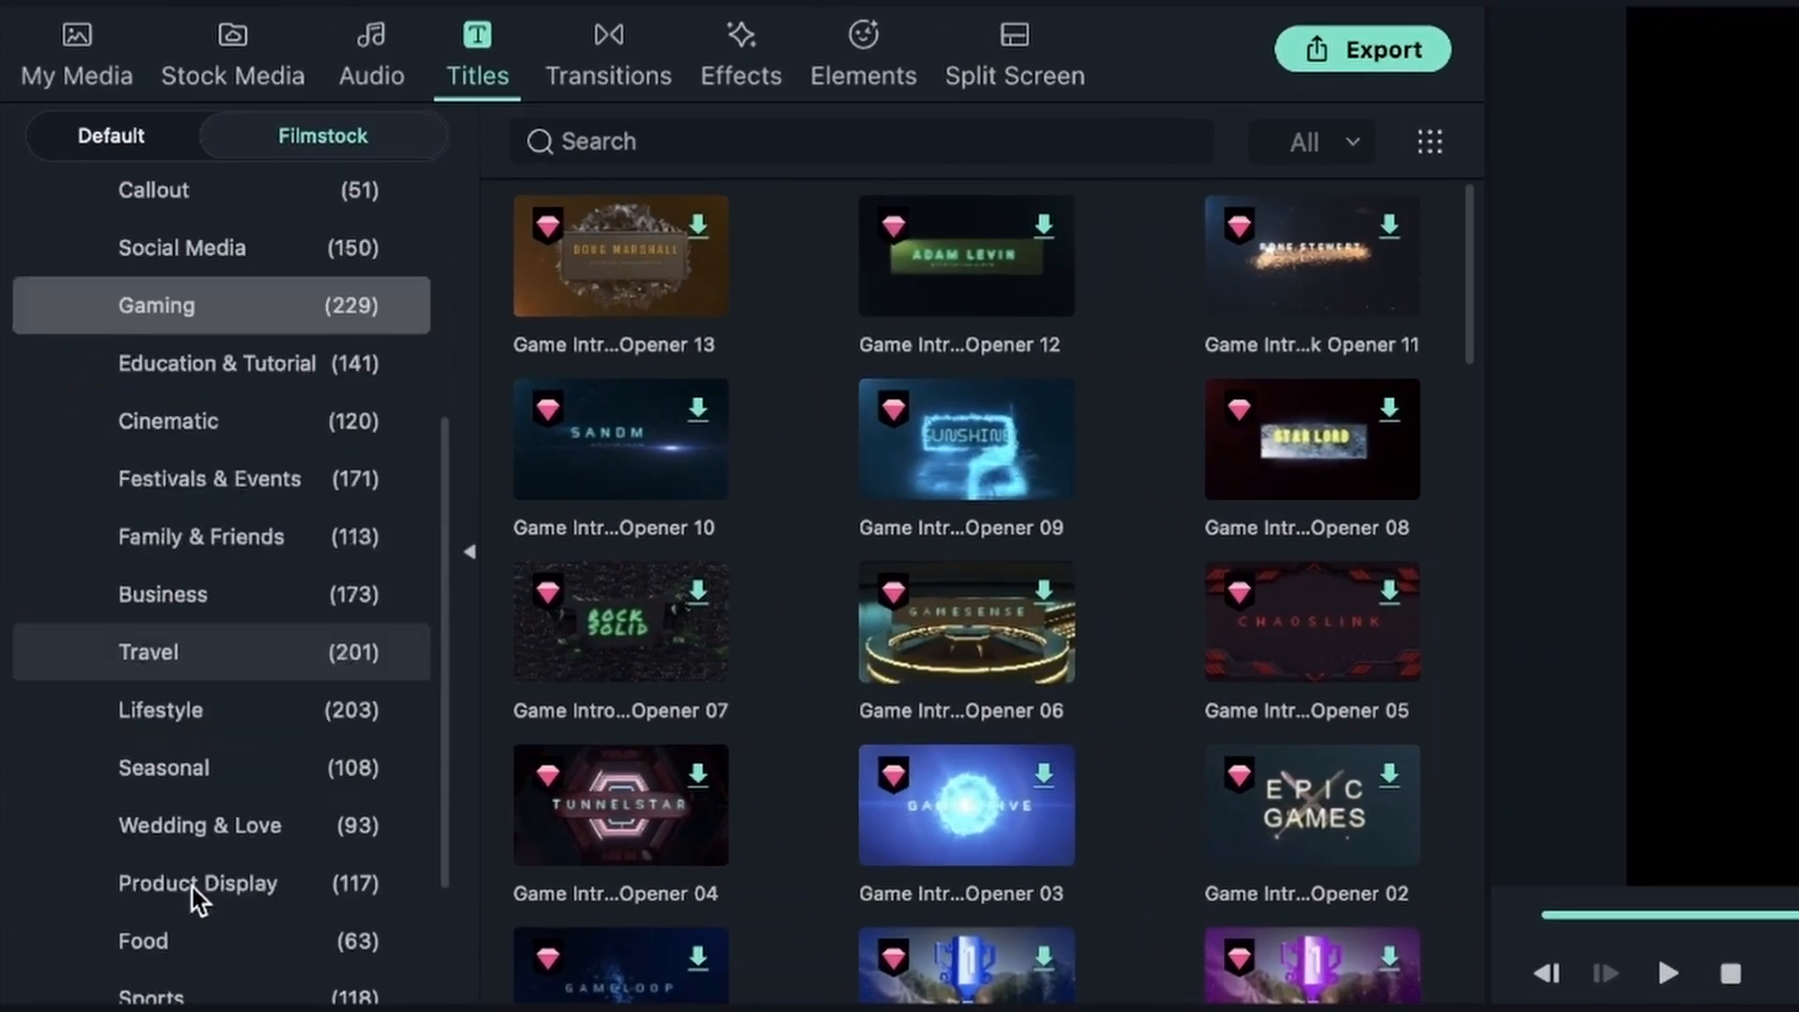
{"action": "left_click", "coordinate": [211, 749]}
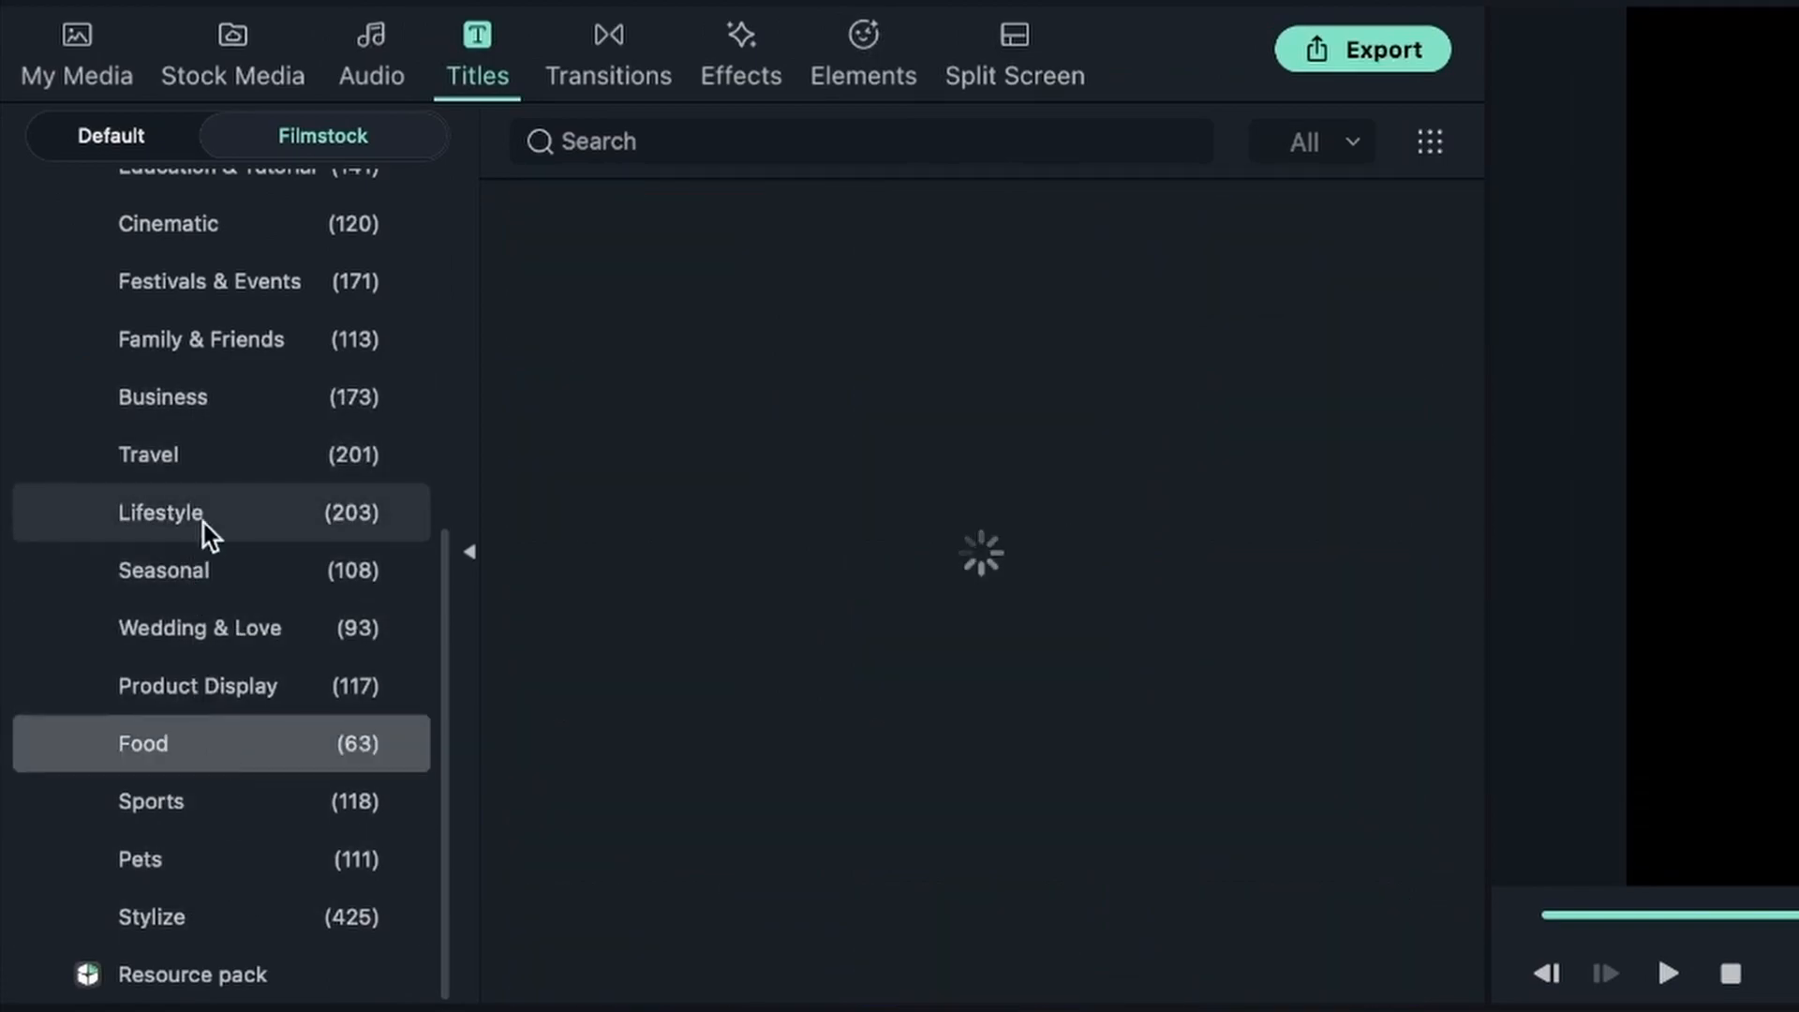
{"action": "left_click", "coordinate": [236, 398]}
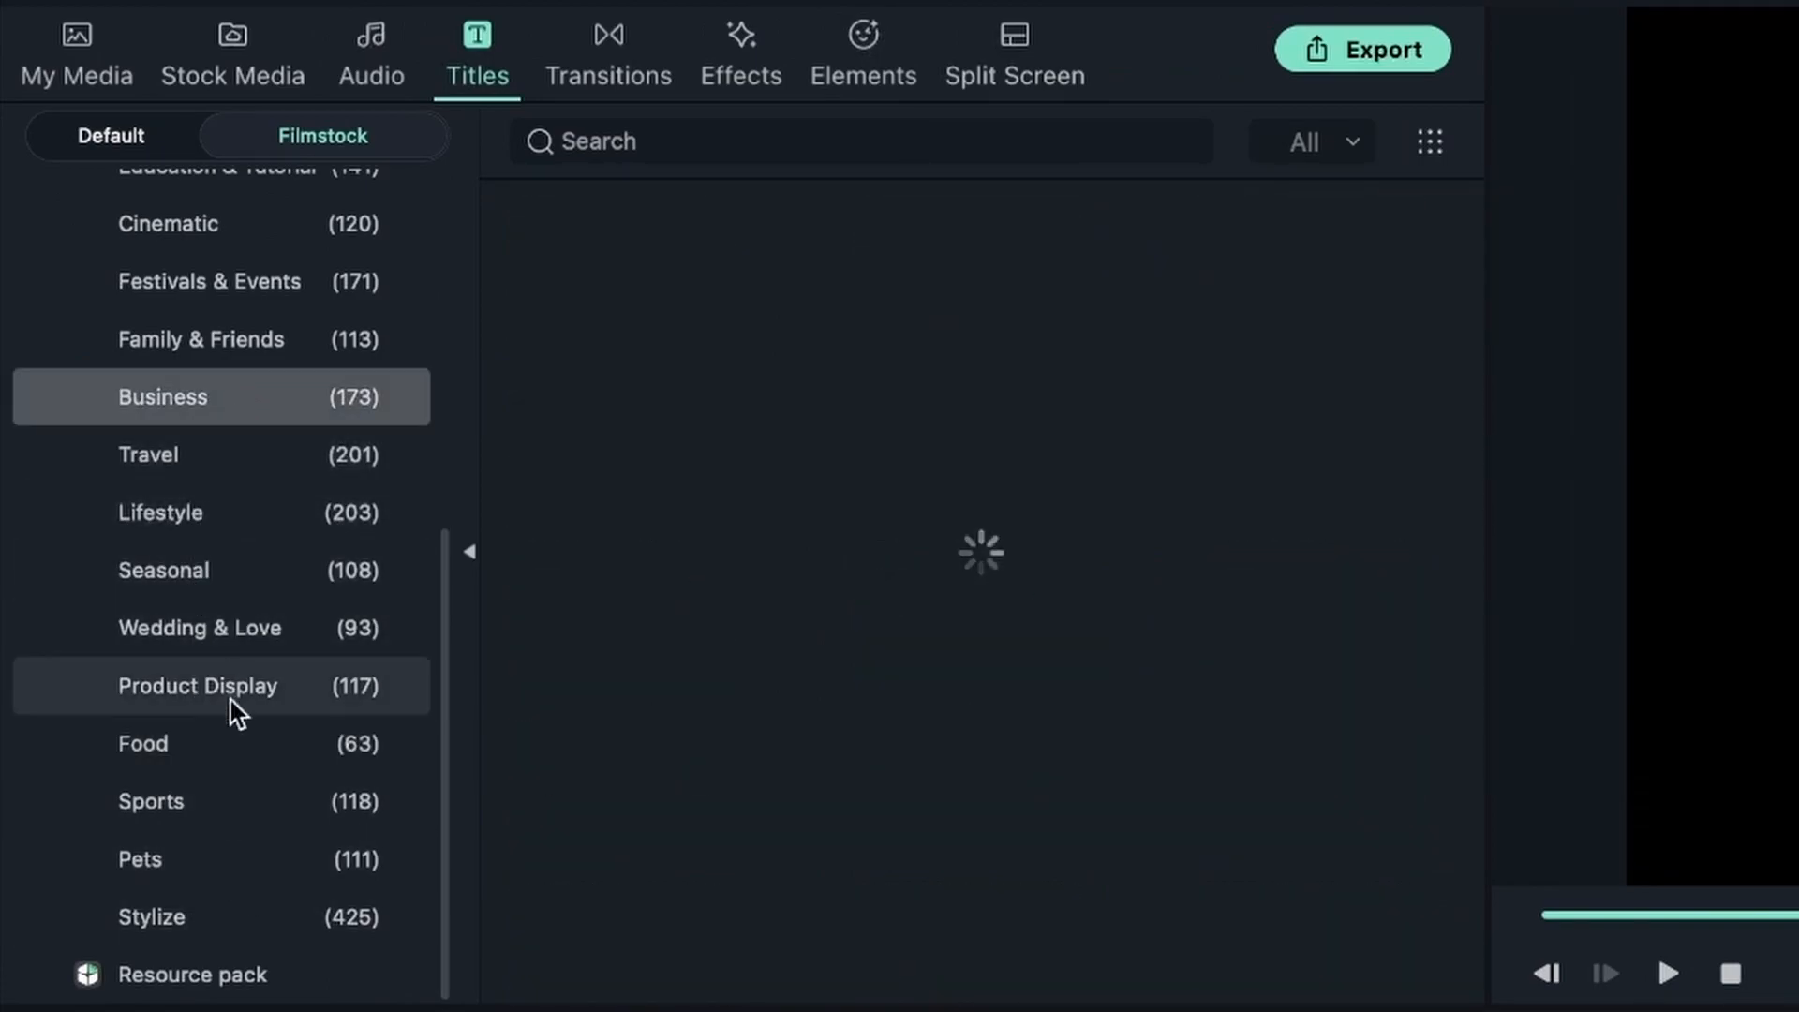
{"action": "left_click", "coordinate": [150, 979]}
{"action": "scroll", "coordinate": [212, 725], "scroll_direction": "up", "scroll_amount": 5}
{"action": "scroll", "coordinate": [210, 727], "scroll_direction": "down", "scroll_amount": 5}
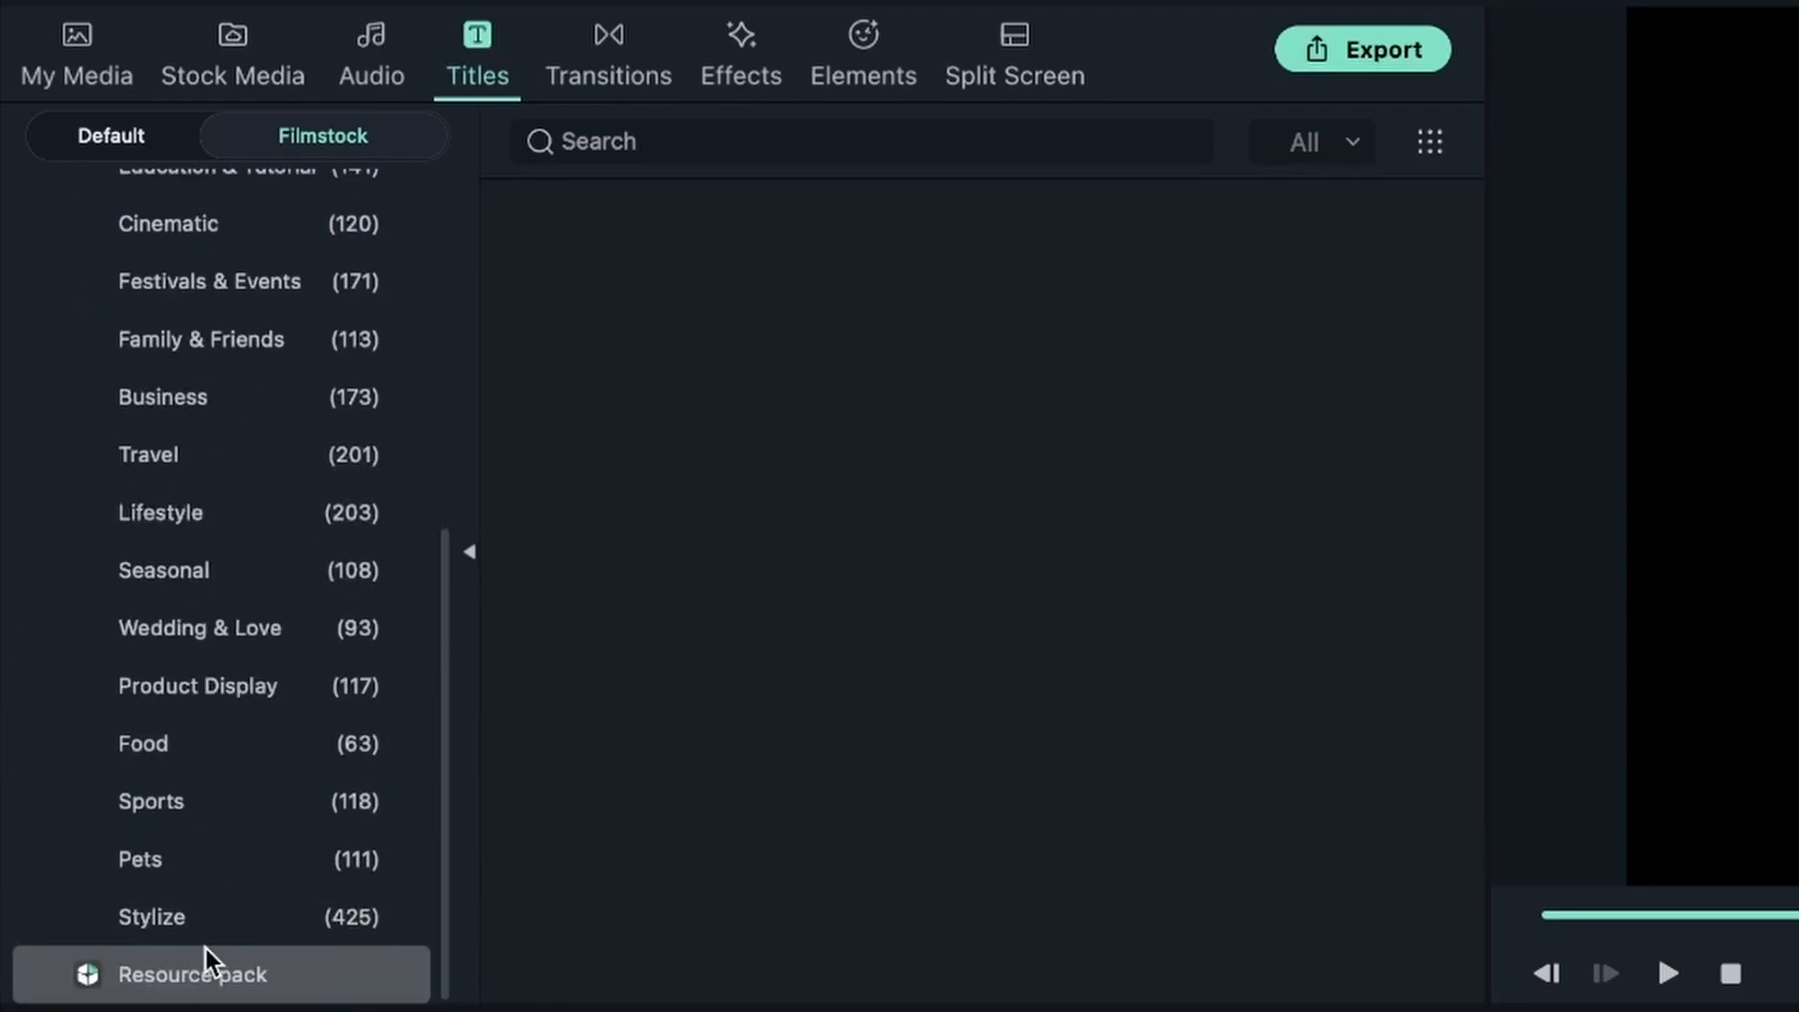
{"action": "scroll", "coordinate": [140, 899], "scroll_direction": "up", "scroll_amount": 5}
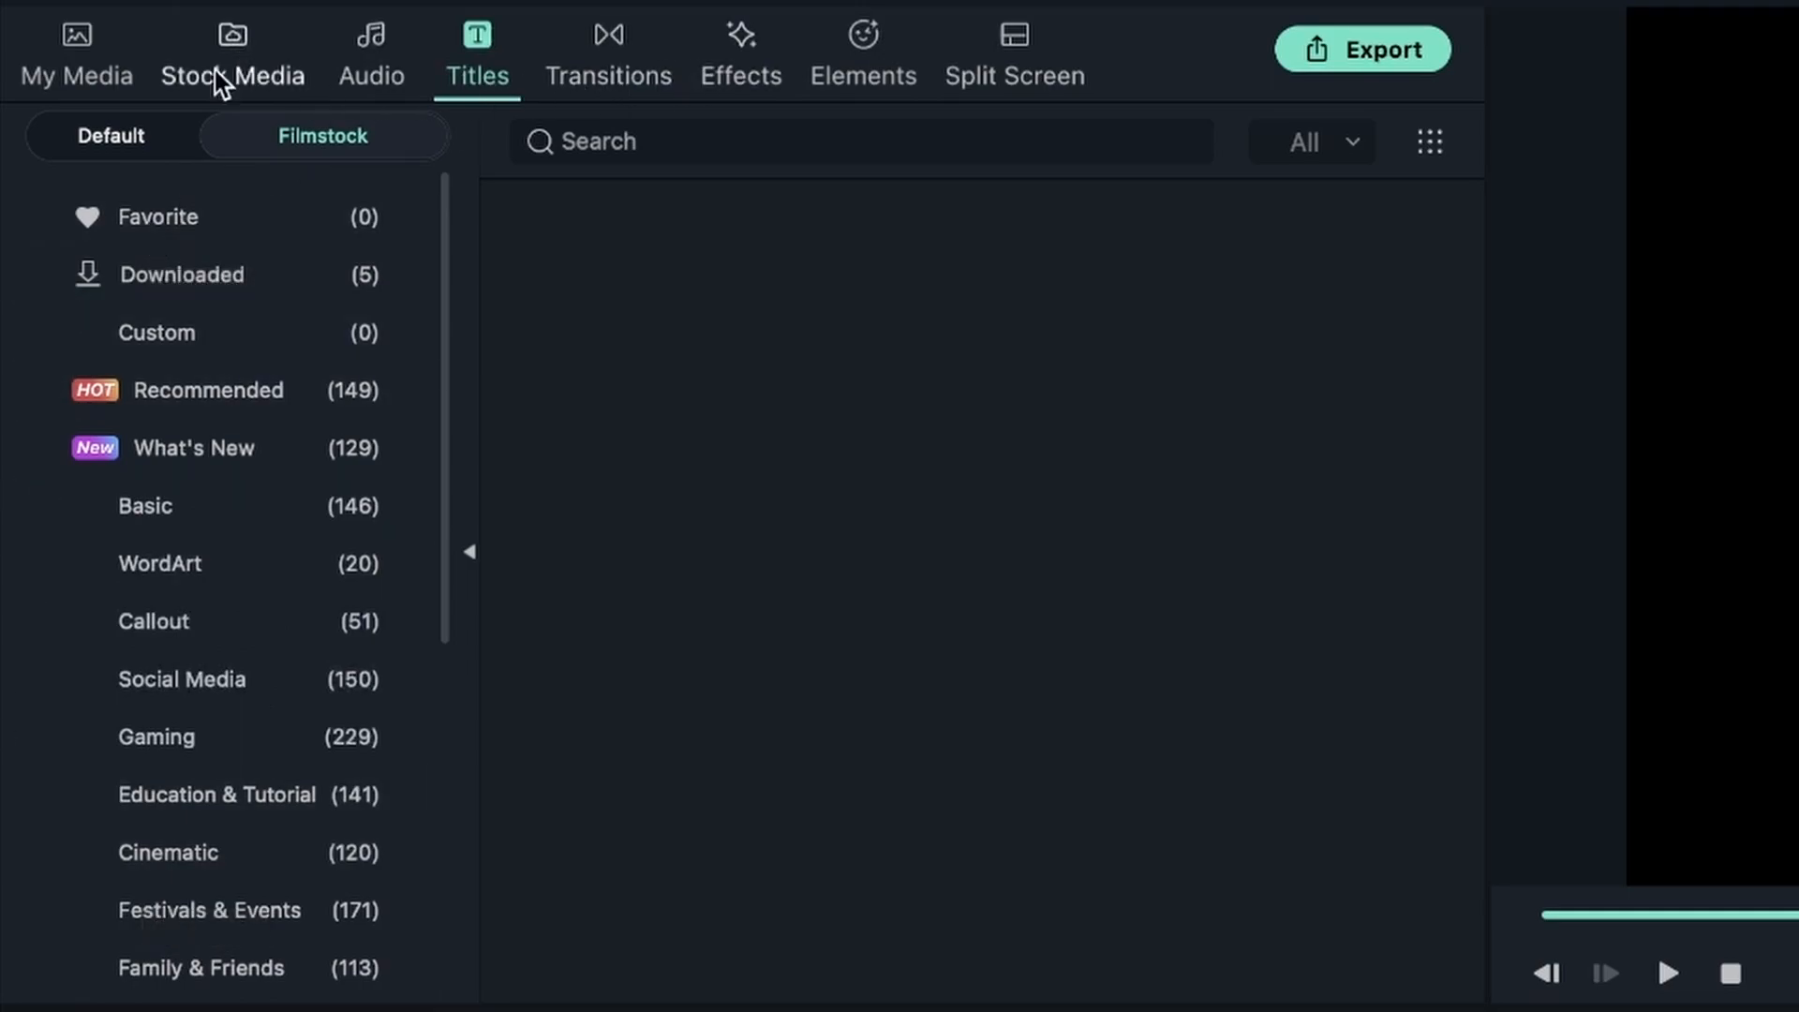
Mark the downloaded Opener_01 title as a favorite and show the favorite Filmstock titles
{"action": "left_click", "coordinate": [271, 221]}
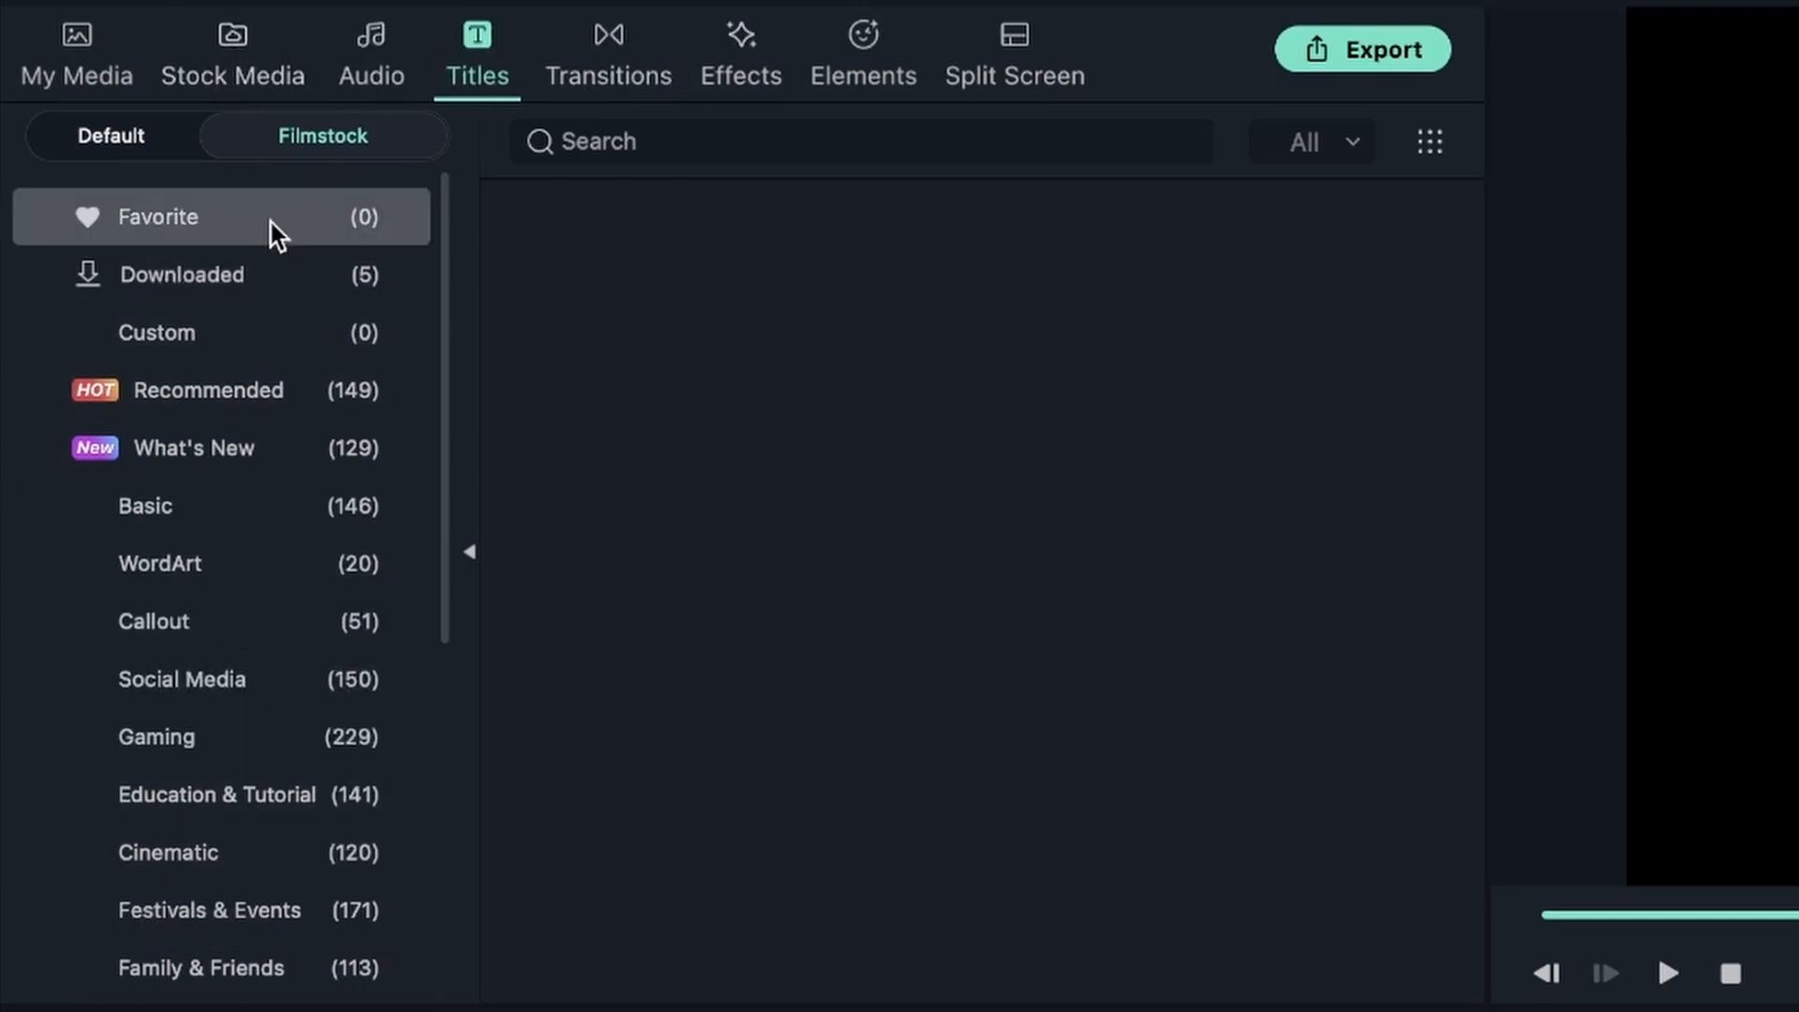
{"action": "left_click", "coordinate": [198, 283]}
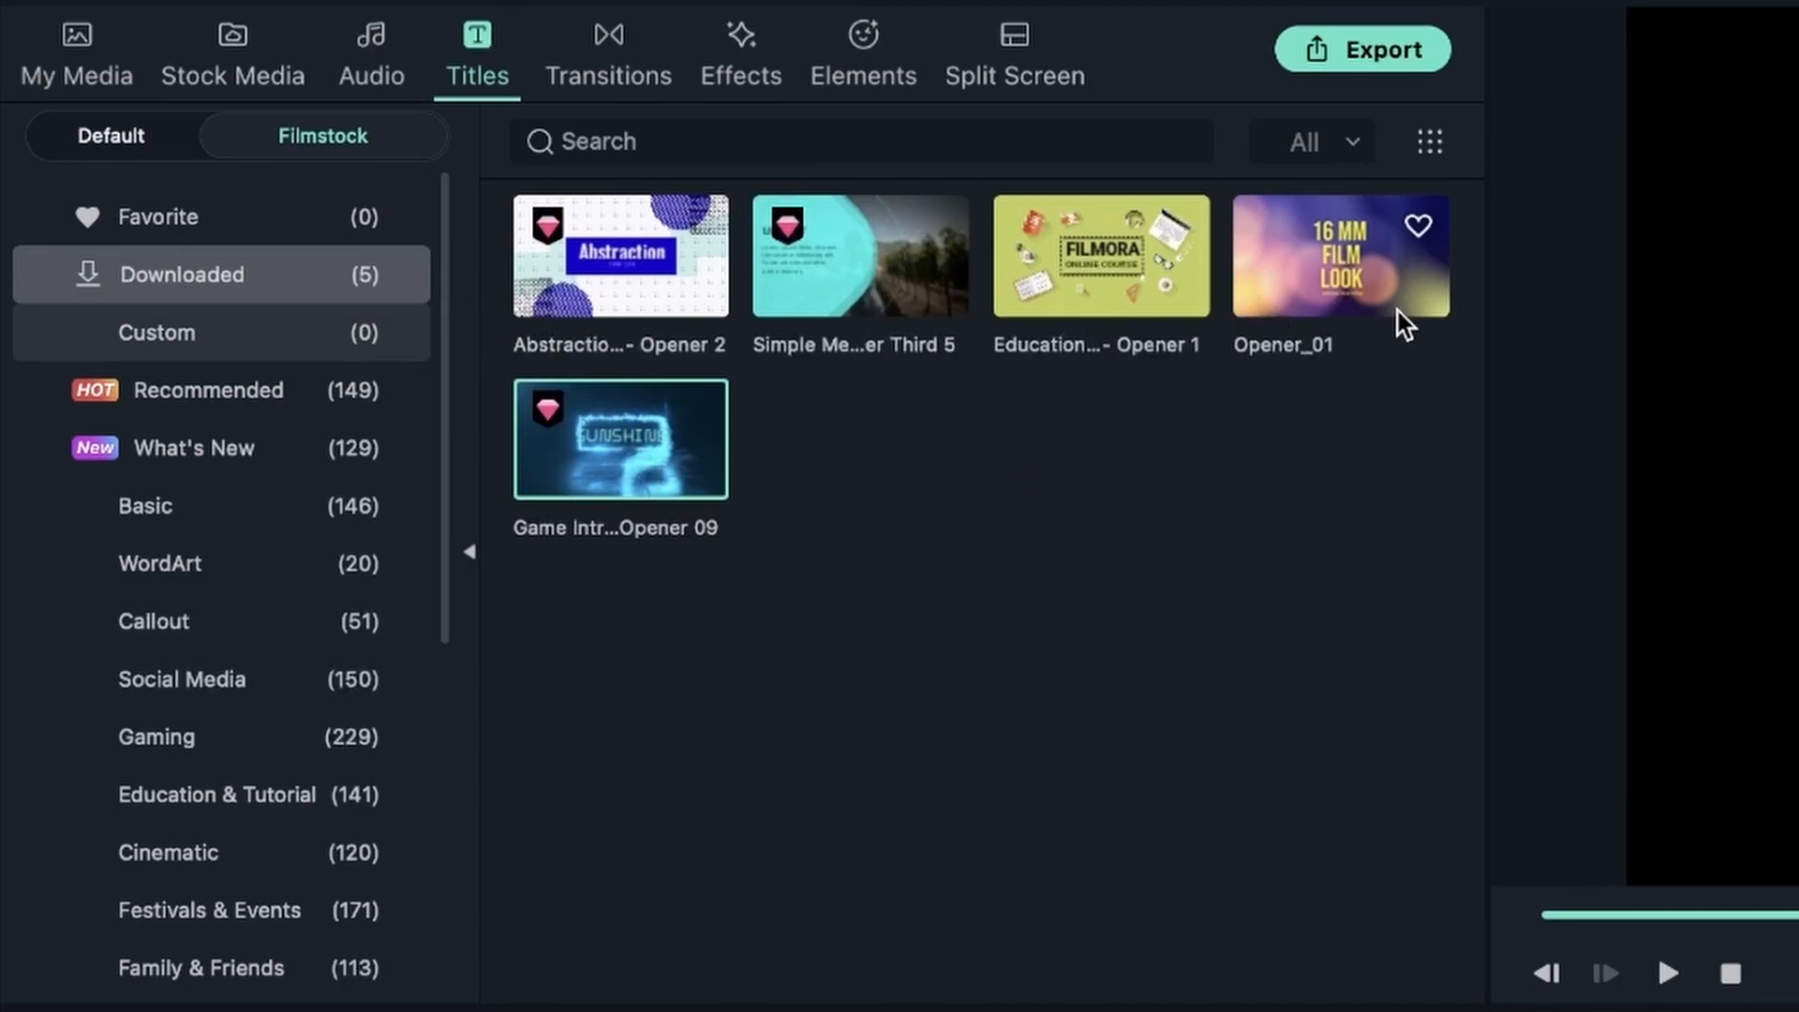
{"action": "left_click", "coordinate": [1419, 228]}
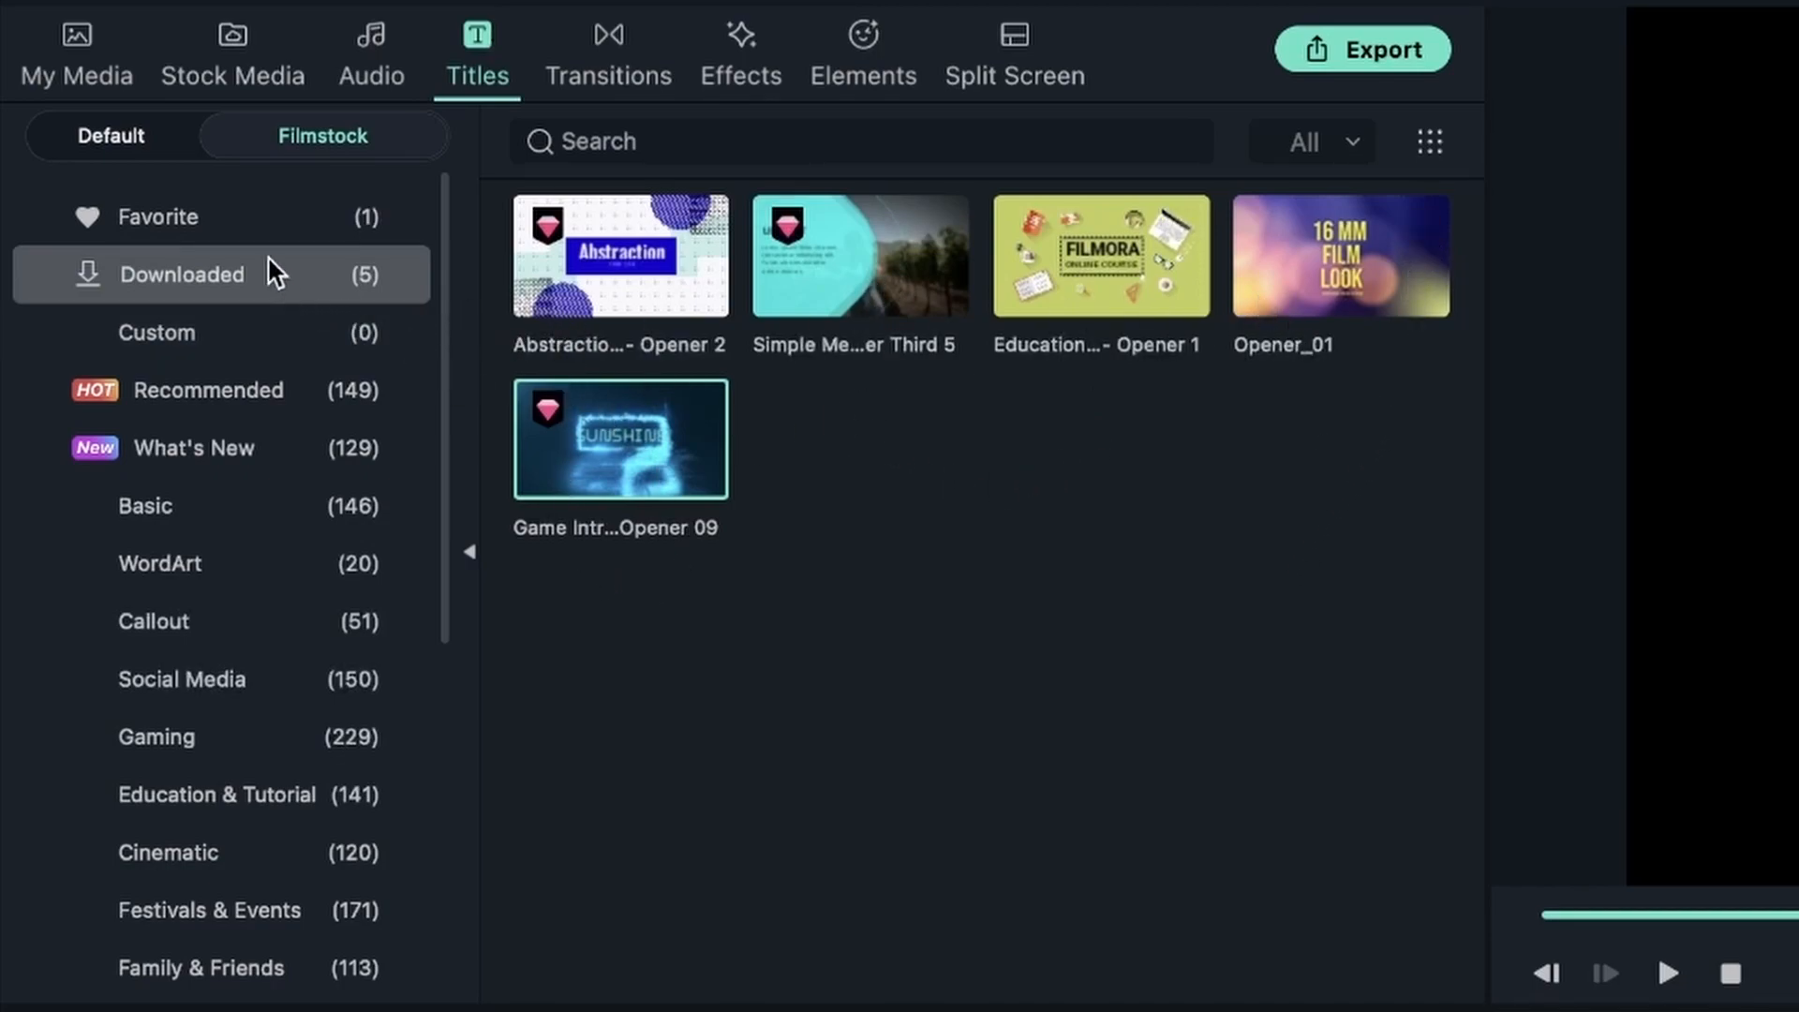
{"action": "left_click", "coordinate": [253, 234]}
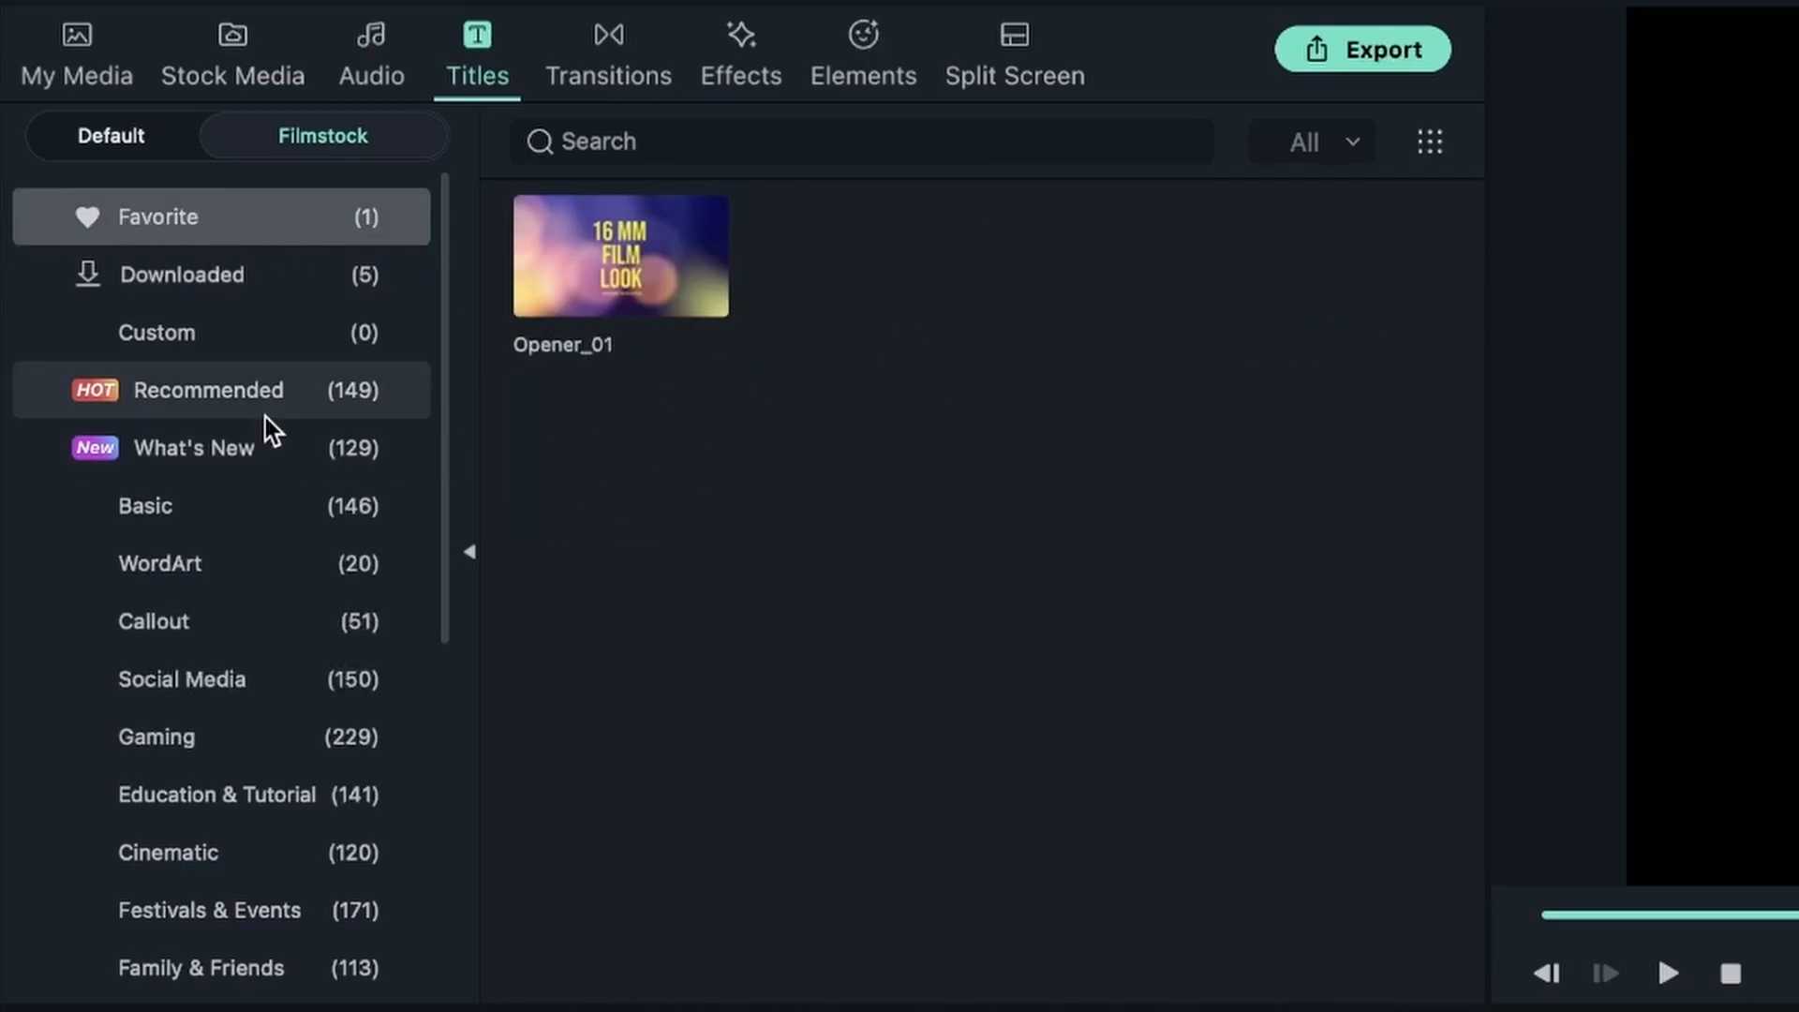
Filter the recommended Filmstock titles to Free and look through them
{"action": "left_click", "coordinate": [261, 390]}
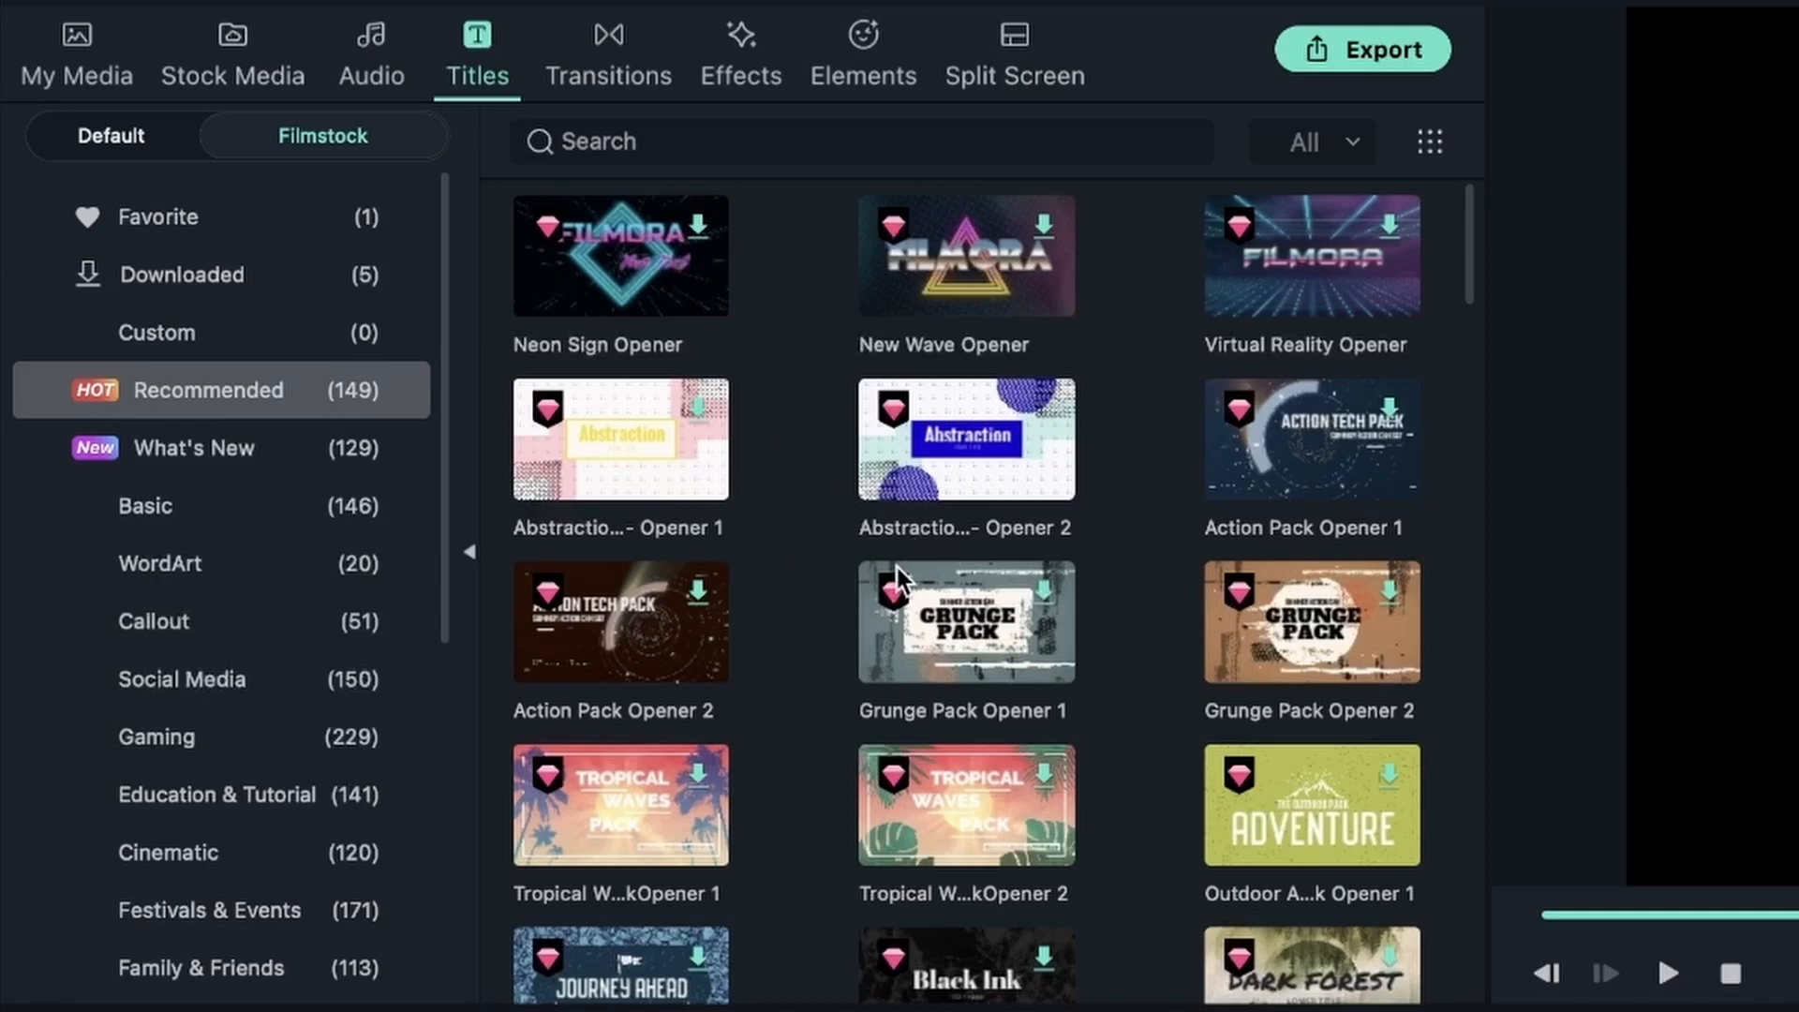
{"action": "scroll", "coordinate": [869, 586], "scroll_direction": "down", "scroll_amount": 20}
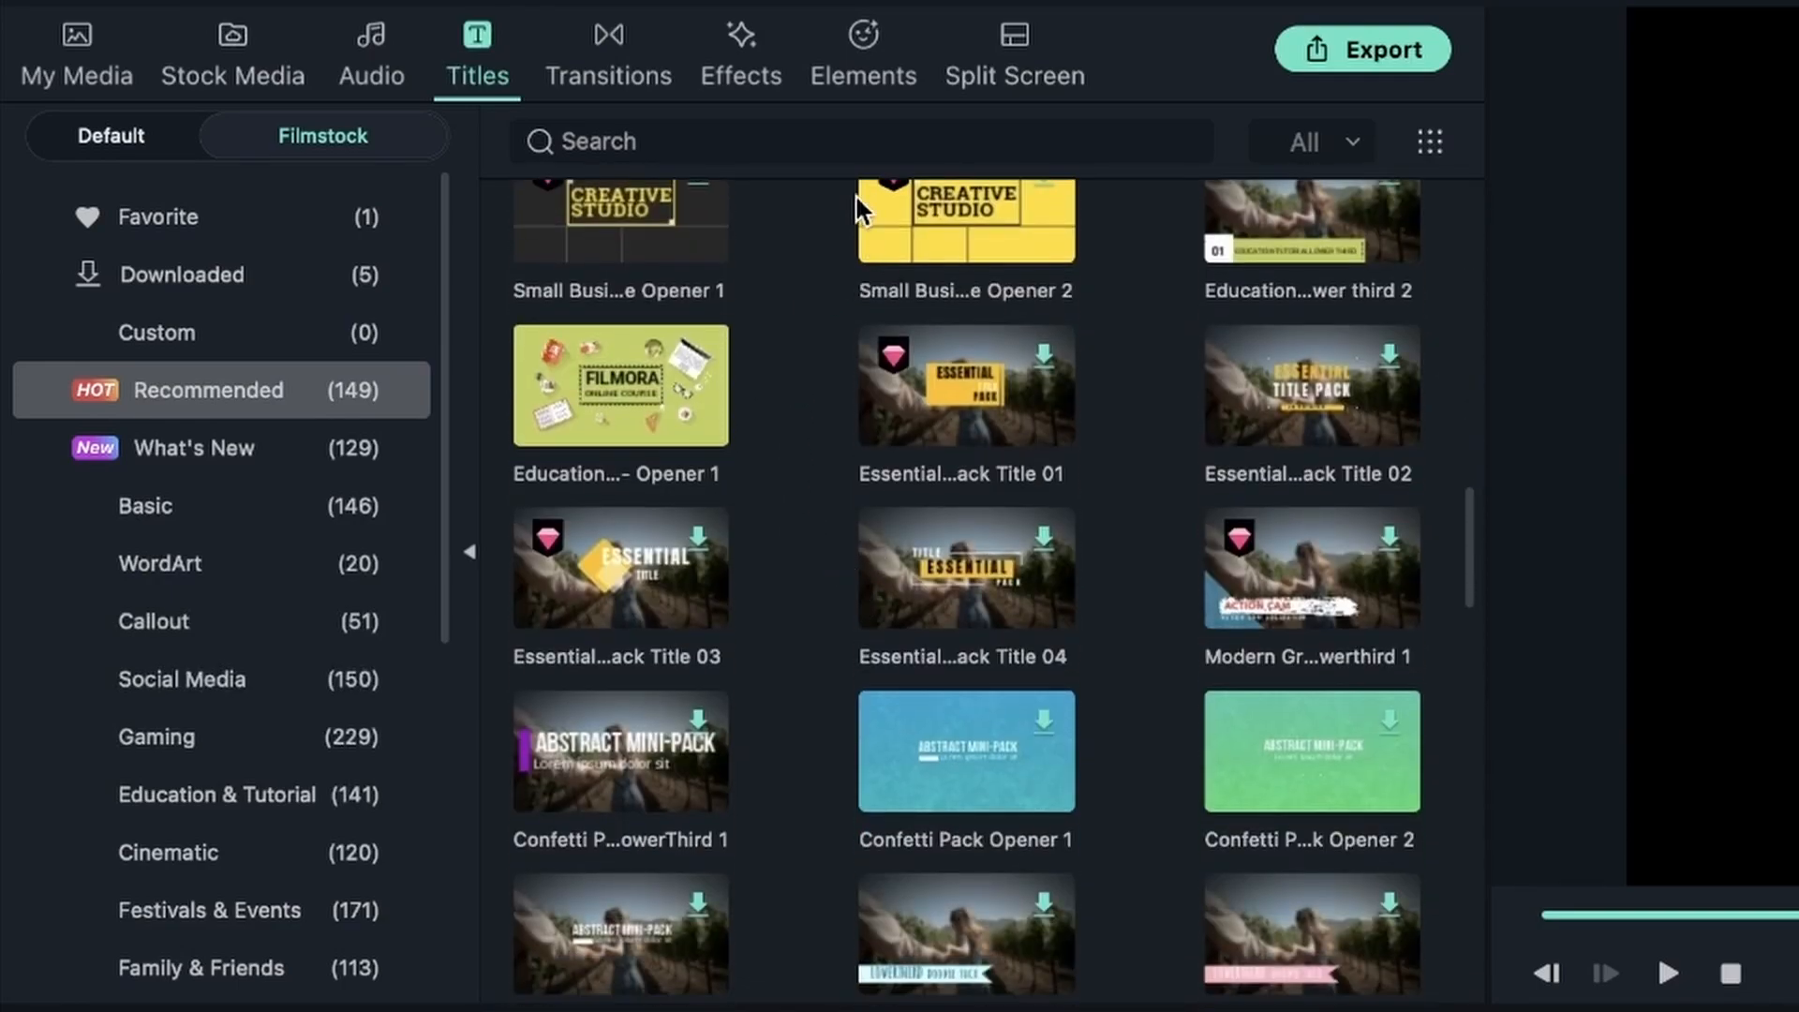
{"action": "left_click", "coordinate": [1349, 142]}
{"action": "left_click", "coordinate": [1330, 226]}
{"action": "scroll", "coordinate": [656, 487], "scroll_direction": "up", "scroll_amount": 10}
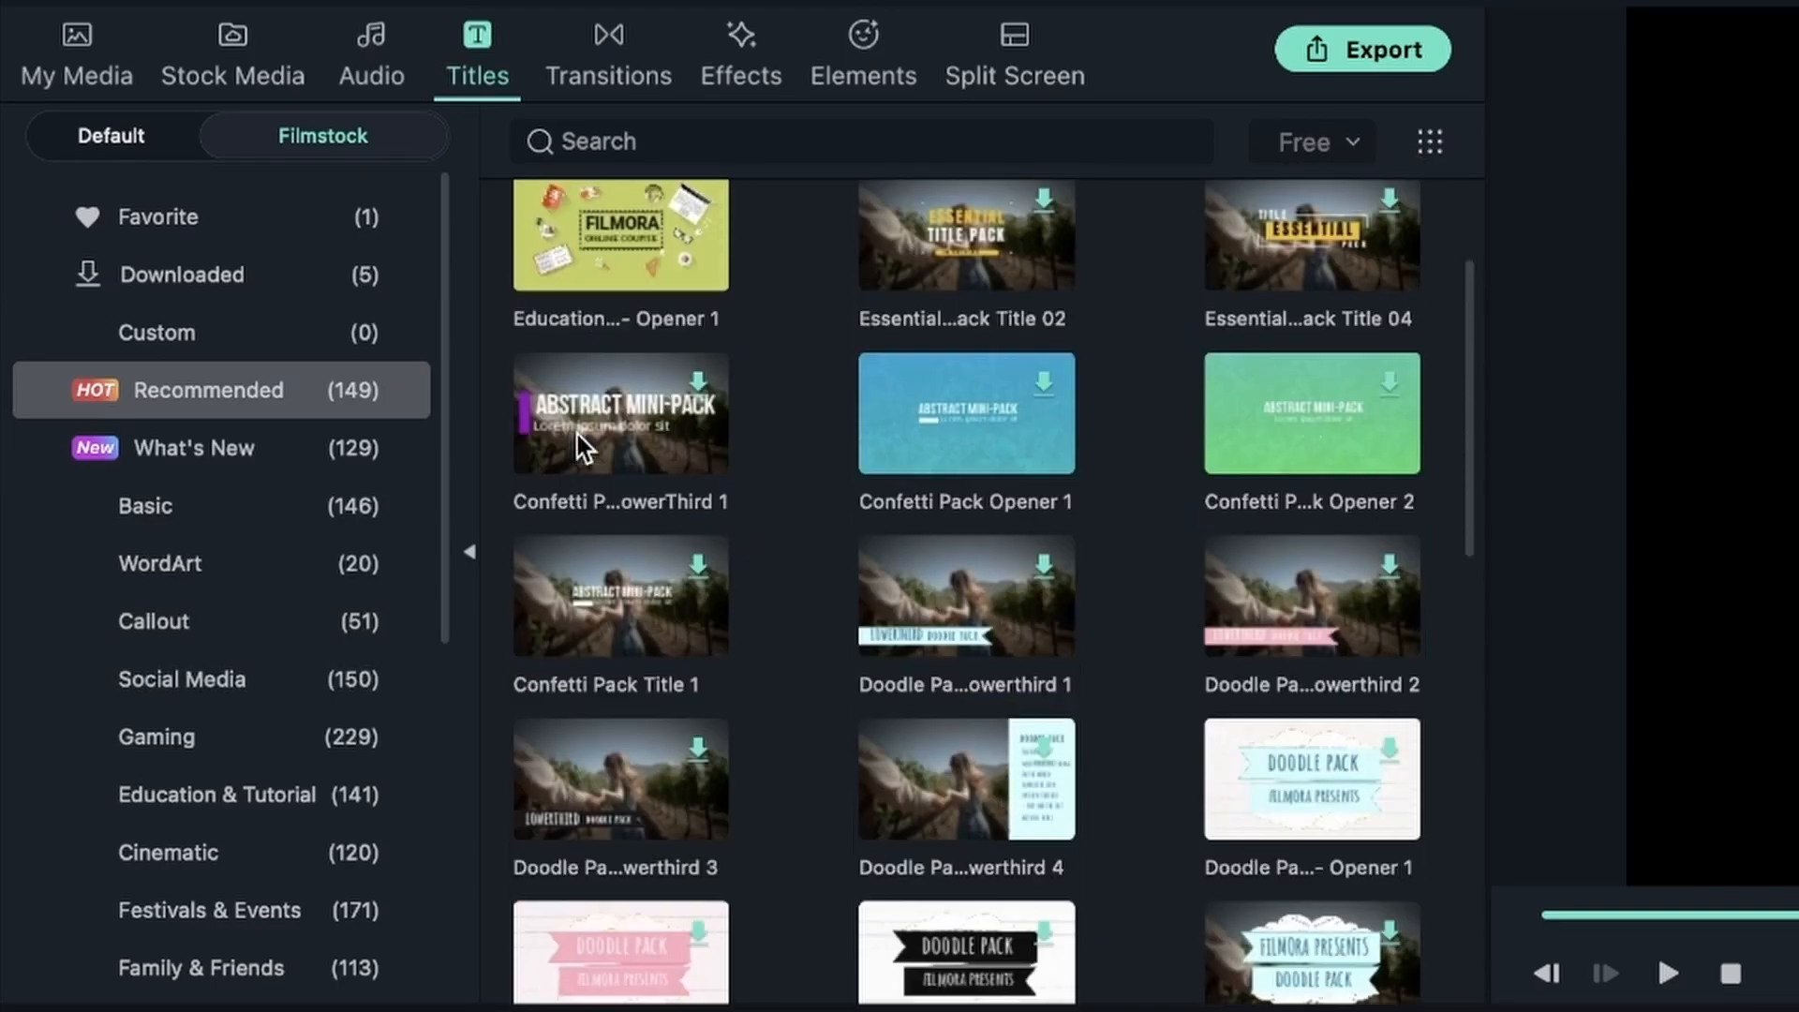
Switch the Filmstock title filter to Standard and open the Custom category
{"action": "left_click", "coordinate": [1310, 145]}
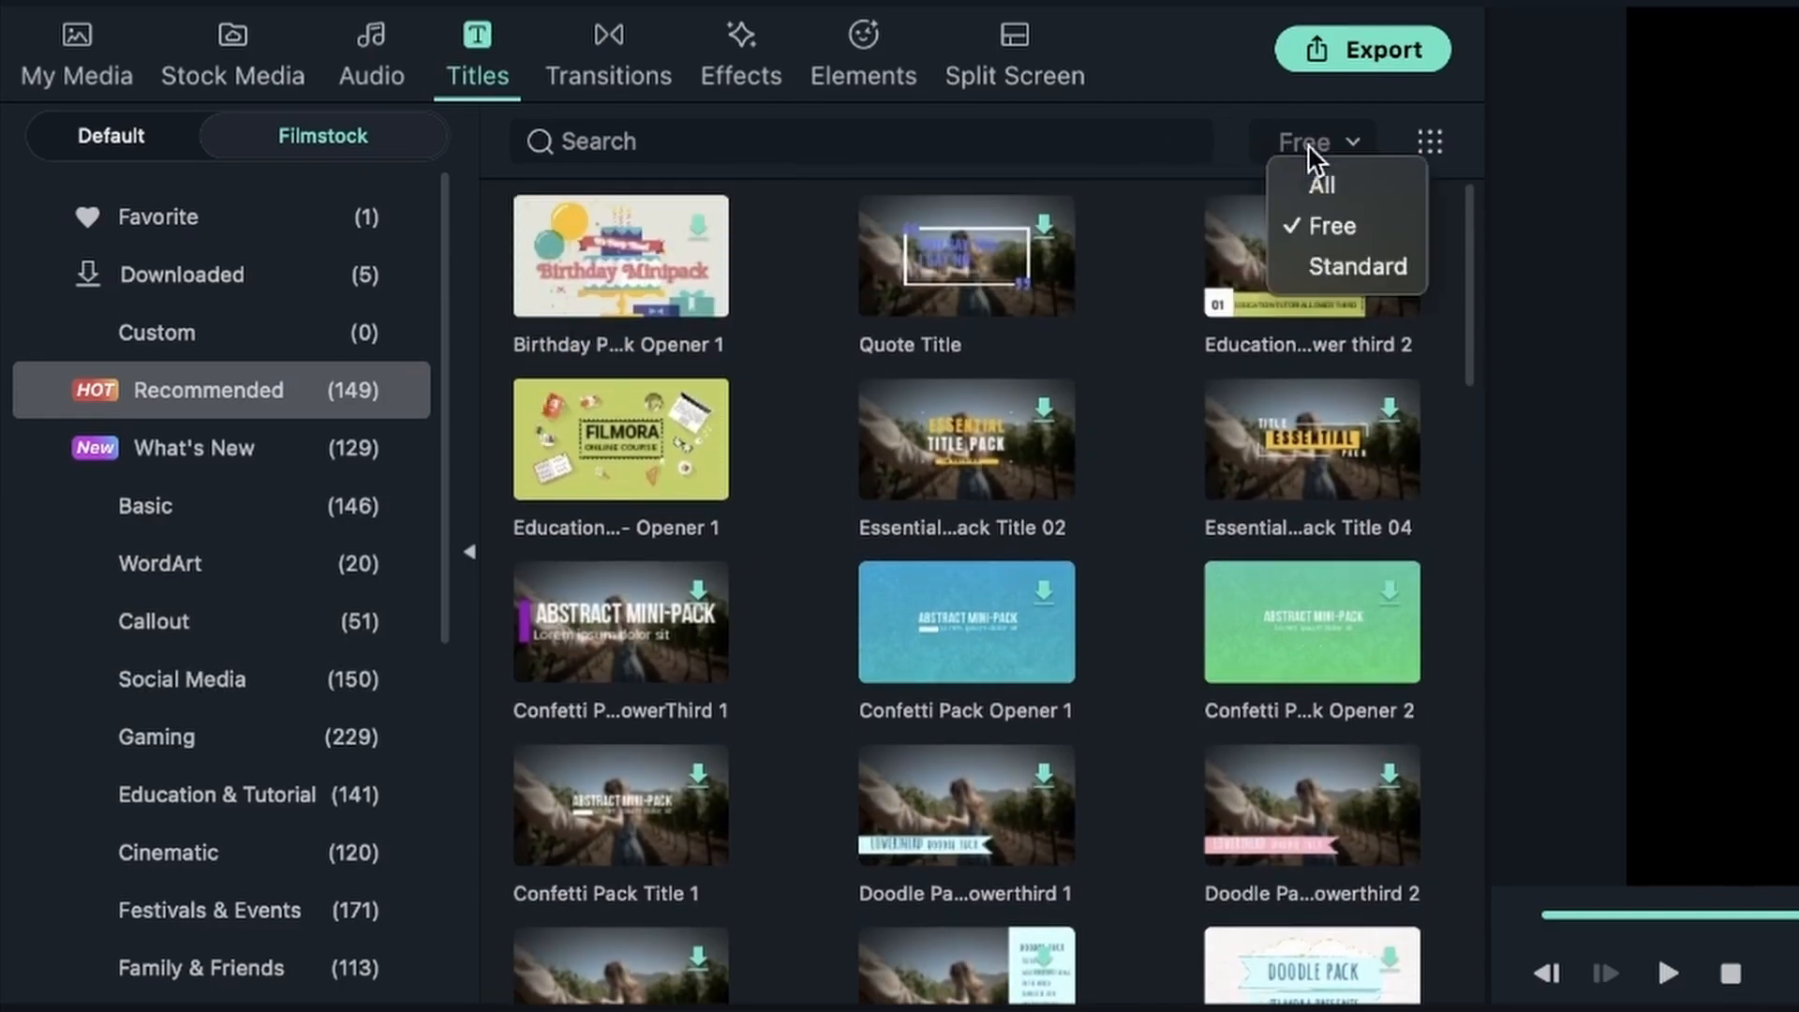
{"action": "left_click", "coordinate": [1353, 268]}
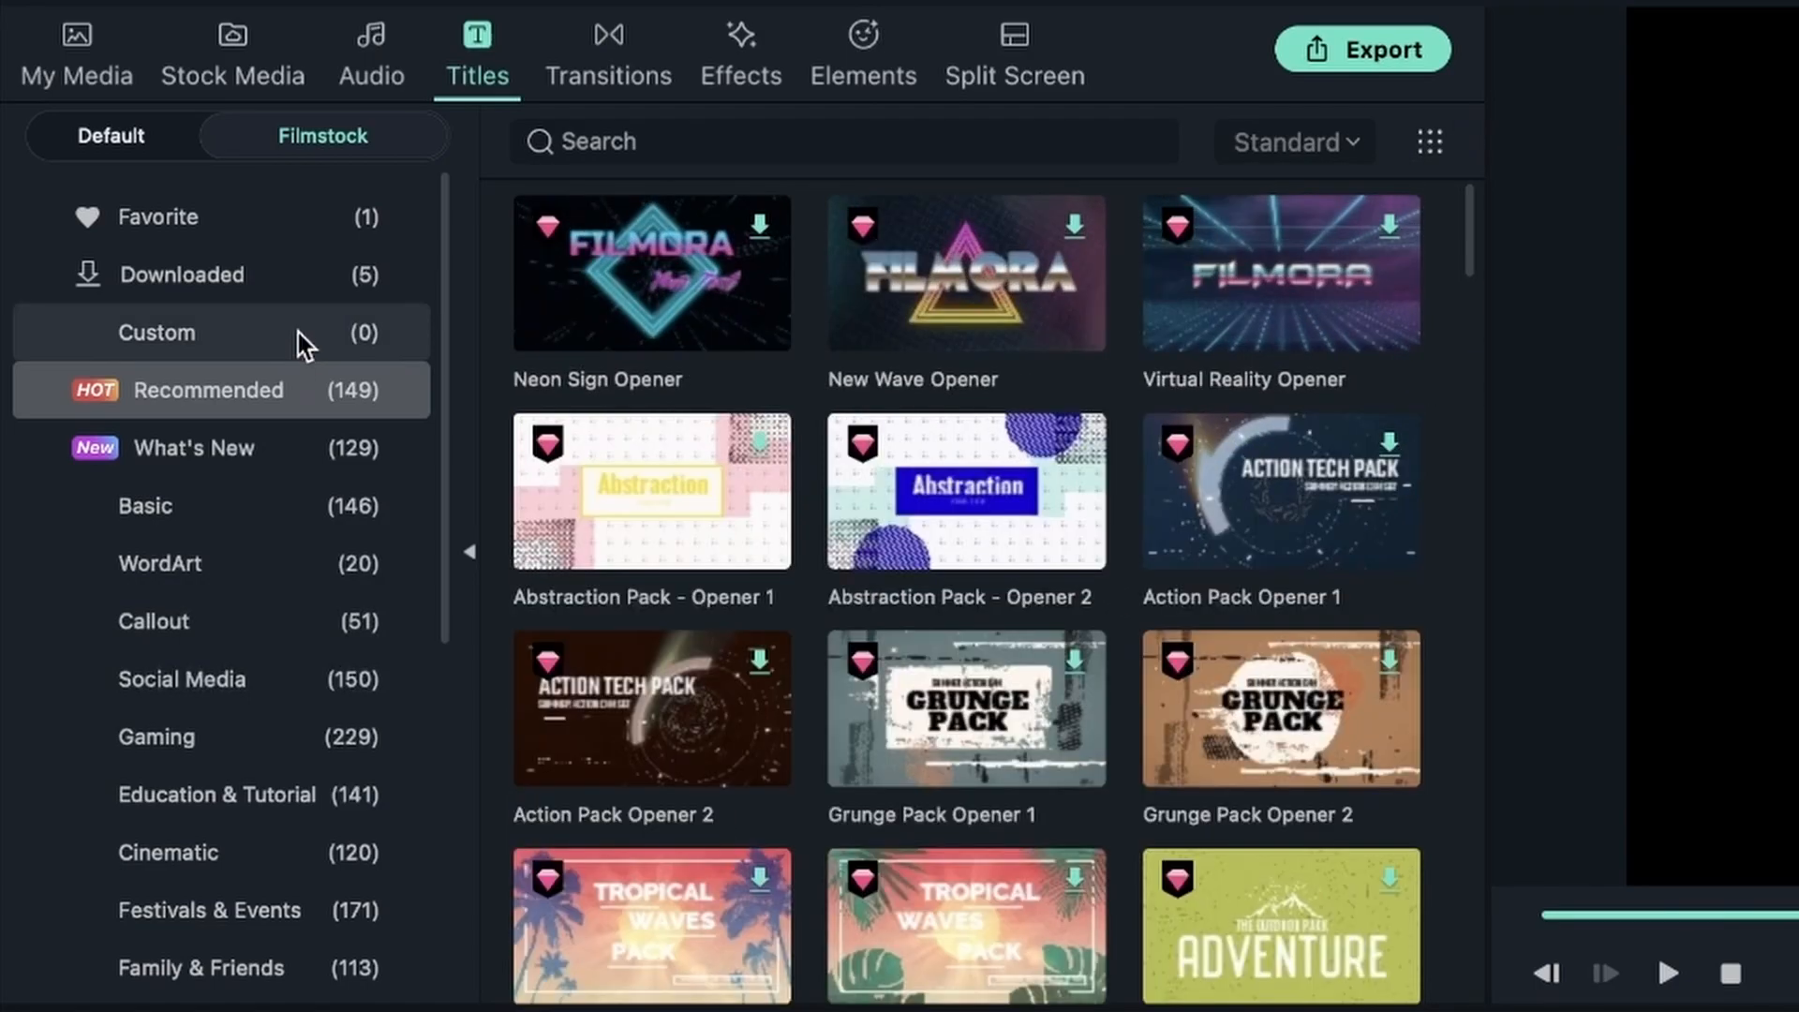
{"action": "left_click", "coordinate": [298, 334]}
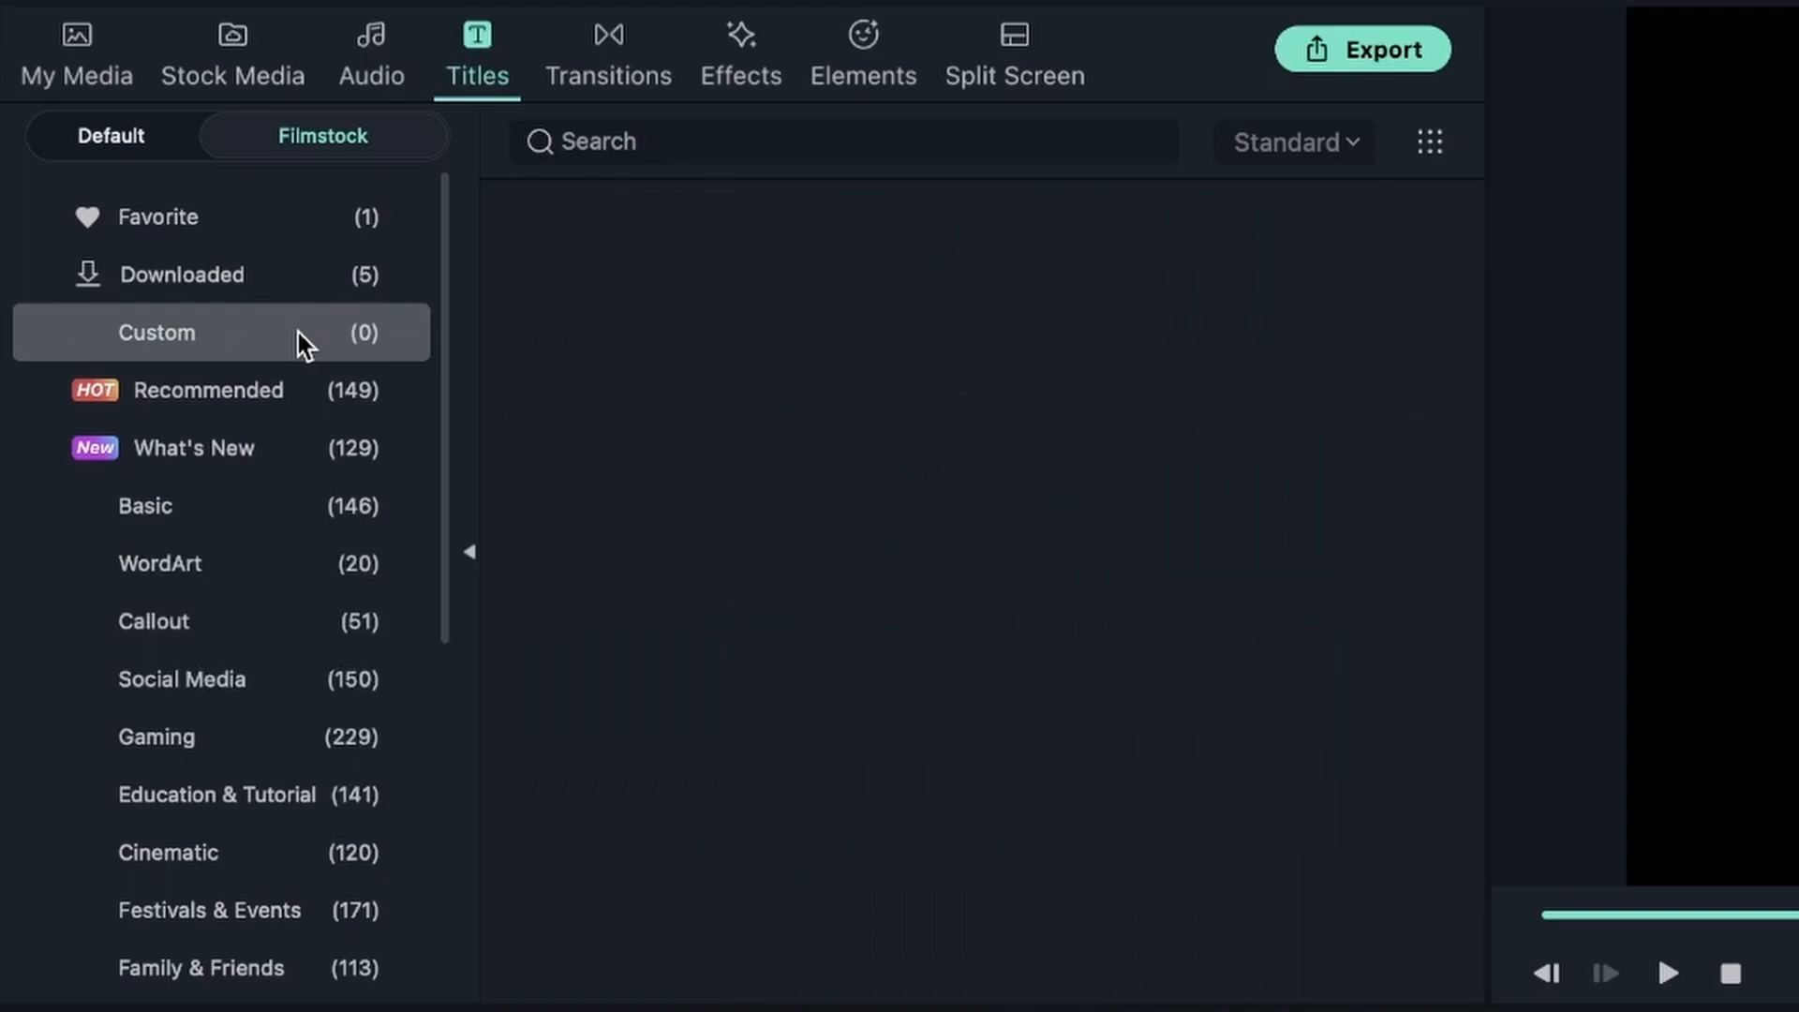